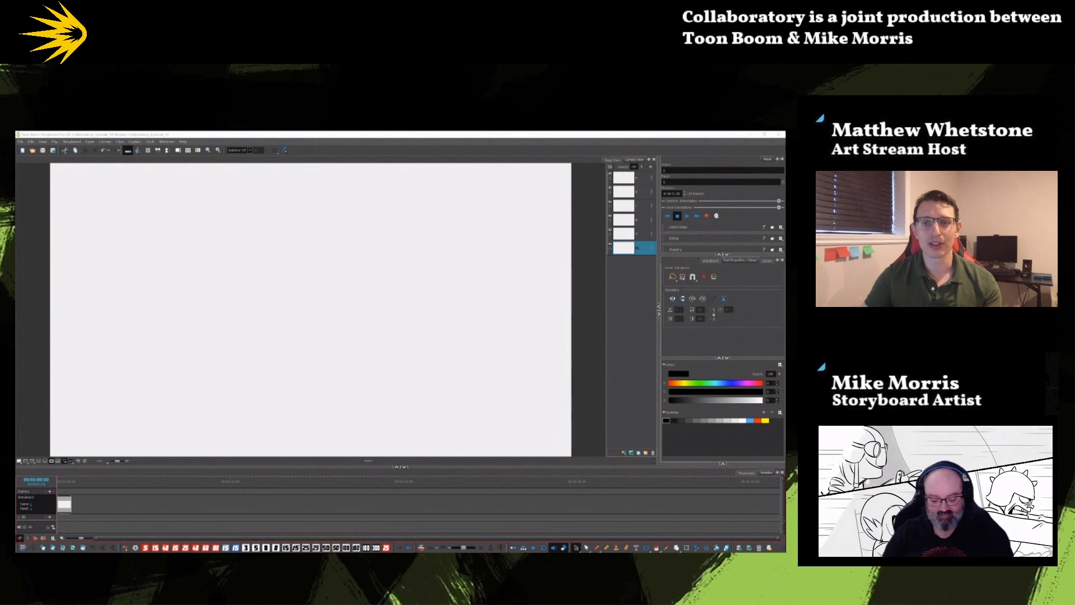
- Save the project and show the blank panel in the Stage view, with free space around the camera frame
key("ctrl+s")
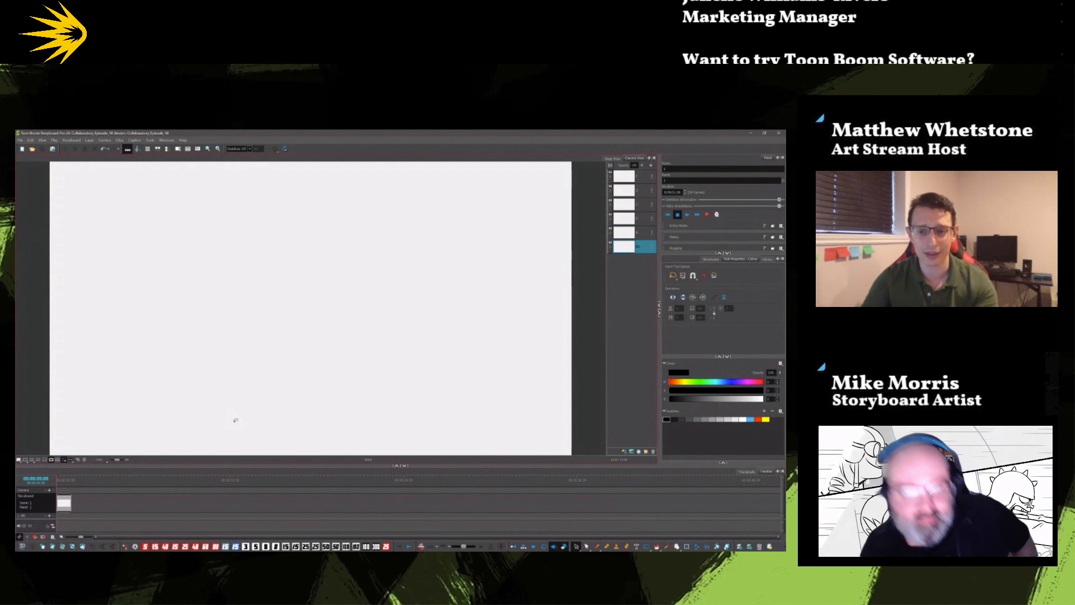
left_click(613, 158)
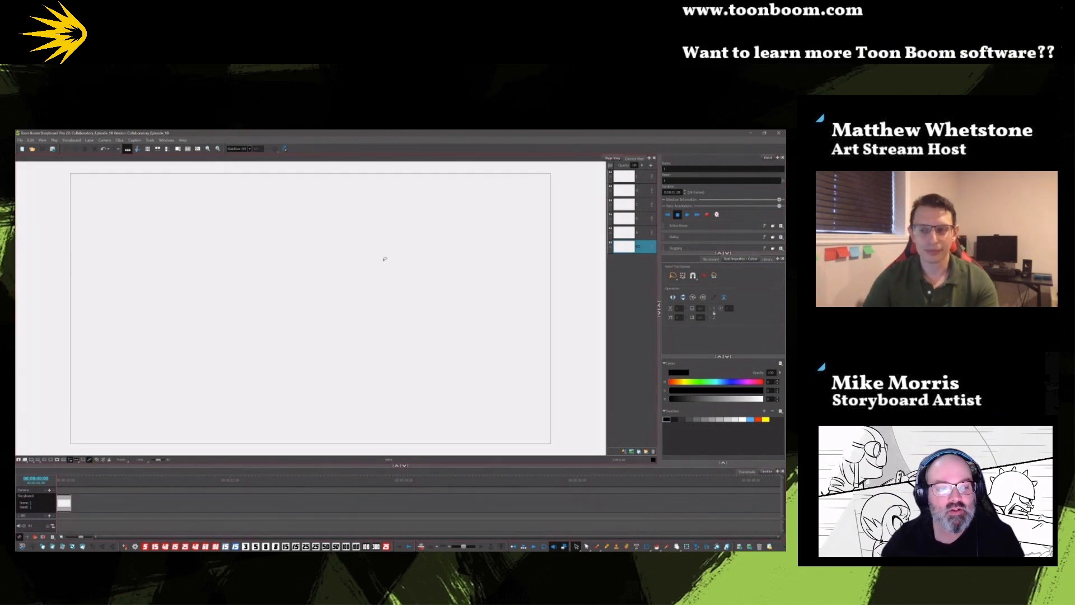
scroll(384, 259, "down", 1)
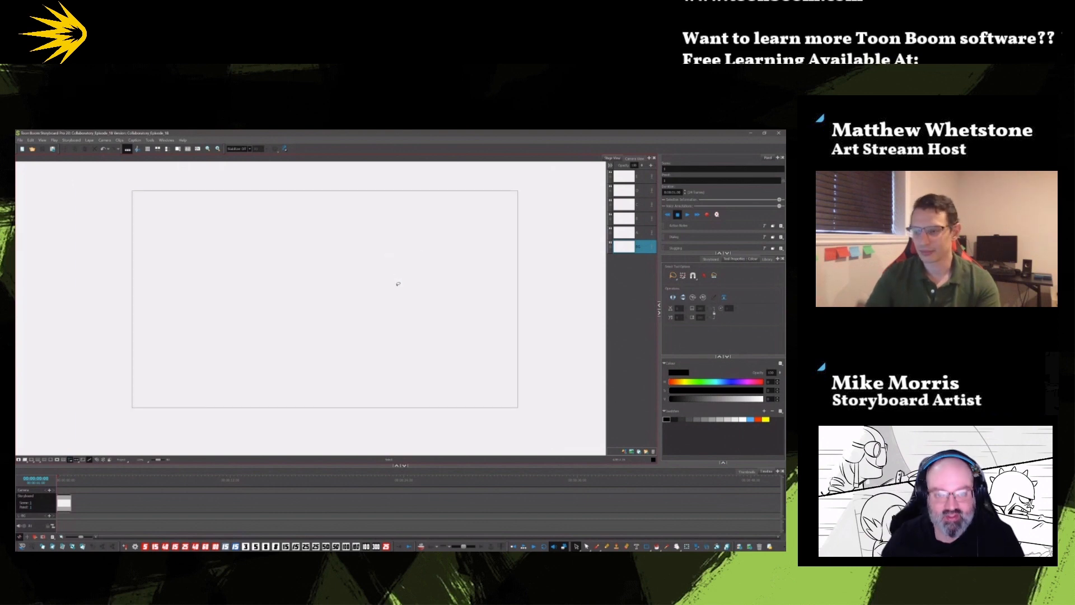
left_click_drag(354, 316, 415, 328)
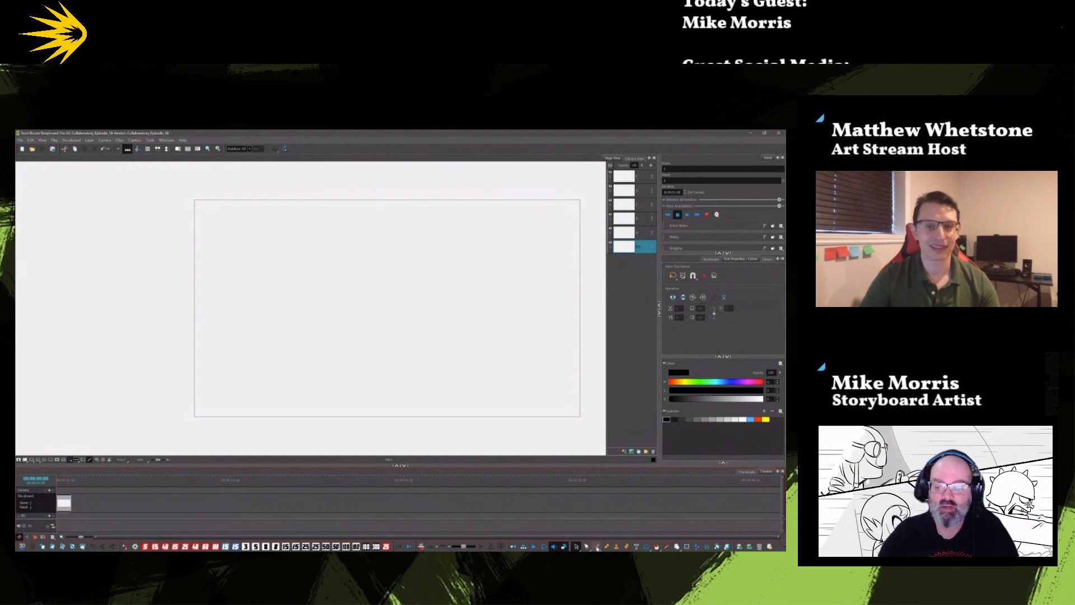
- Activate the Brush tool and choose the large, rough-edged black brush preset from the brush presets
left_click(598, 548)
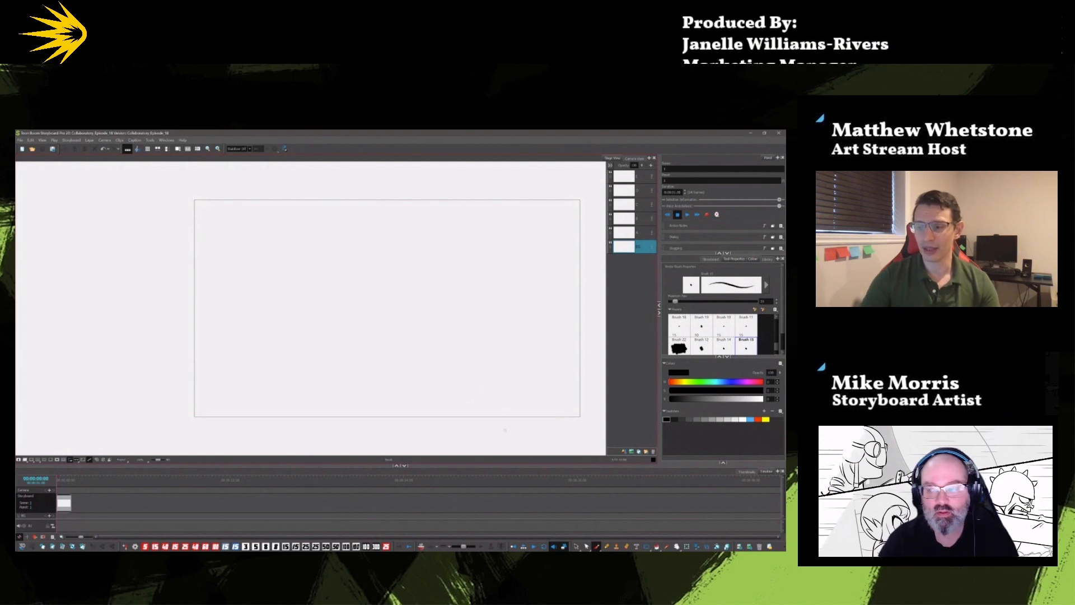
scroll(782, 334, "down", 2)
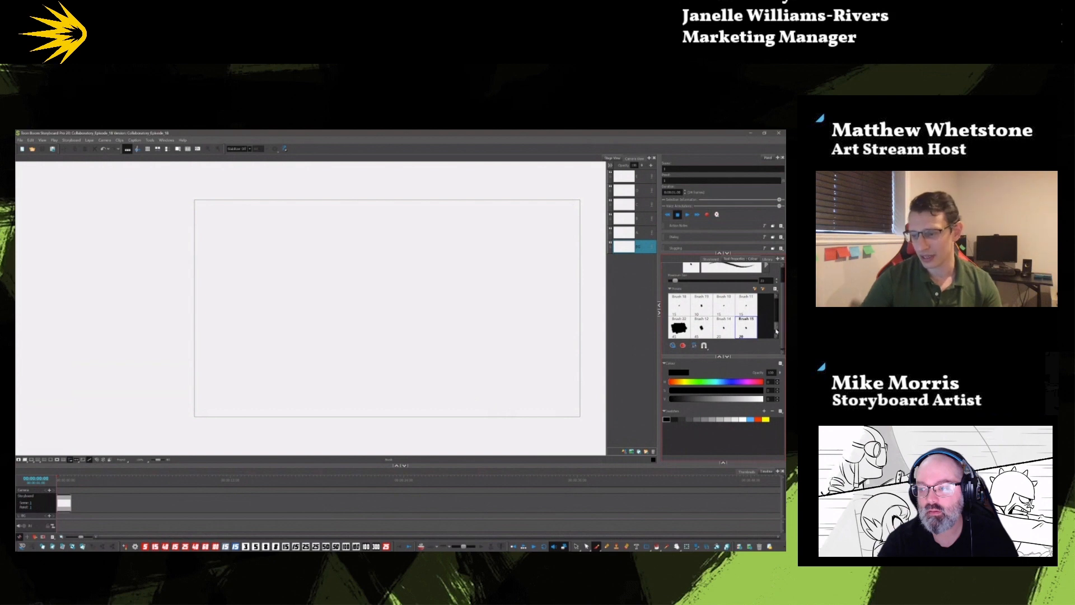
scroll(776, 332, "down", 1)
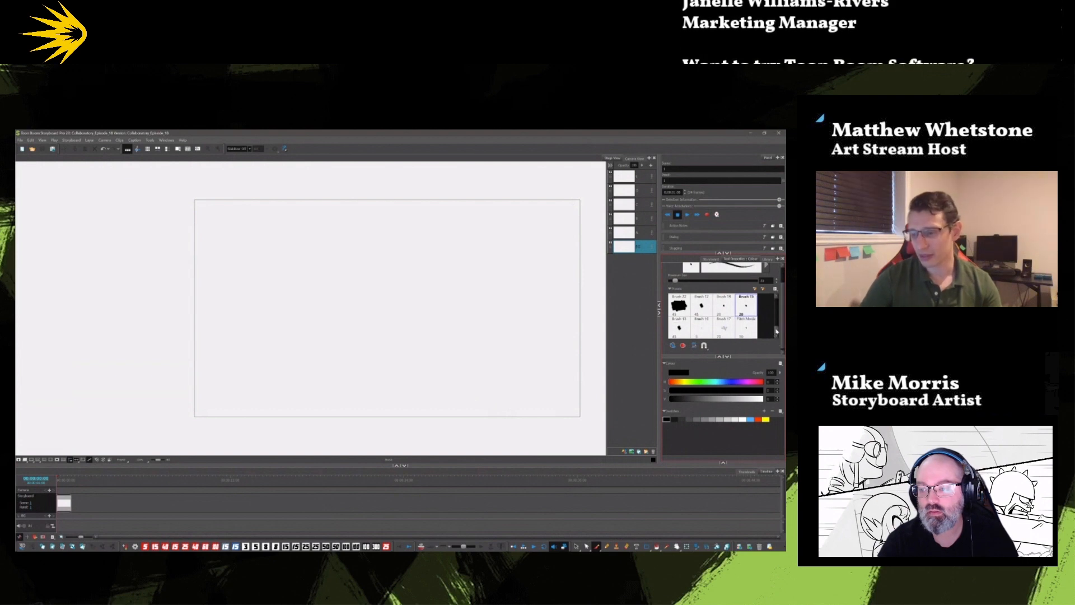
left_click(726, 328)
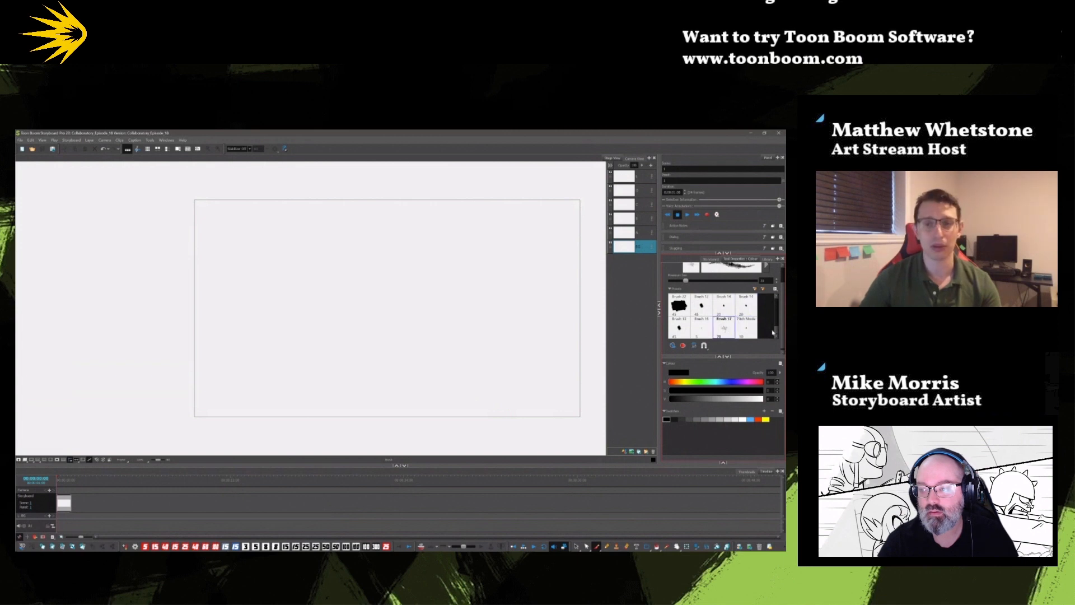
left_click(681, 311)
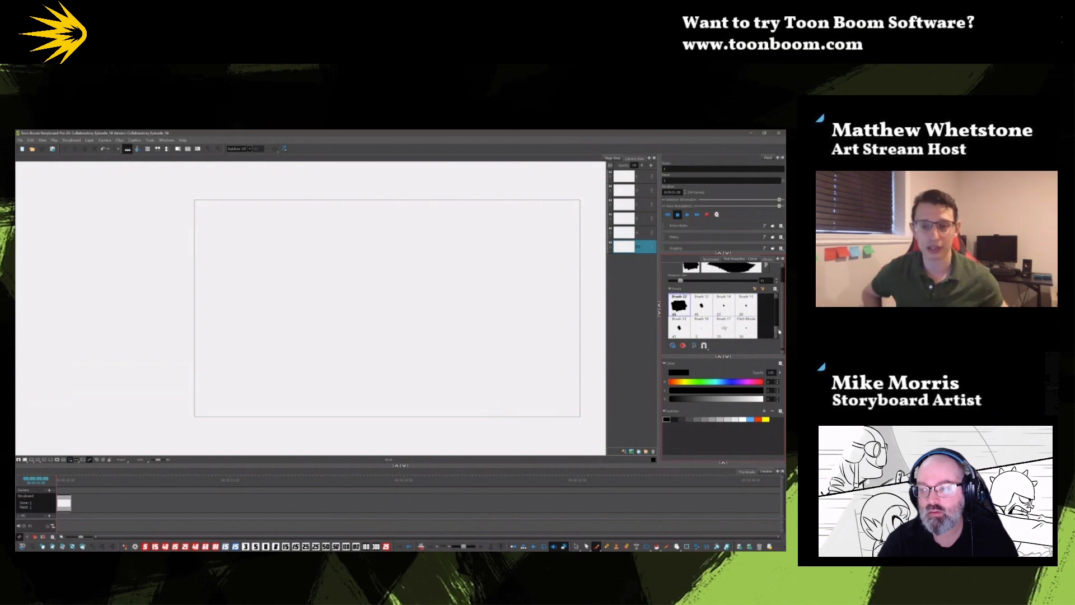
mouse_move(778, 331)
left_mouse_down()
mouse_move(776, 315)
mouse_move(776, 332)
left_mouse_up()
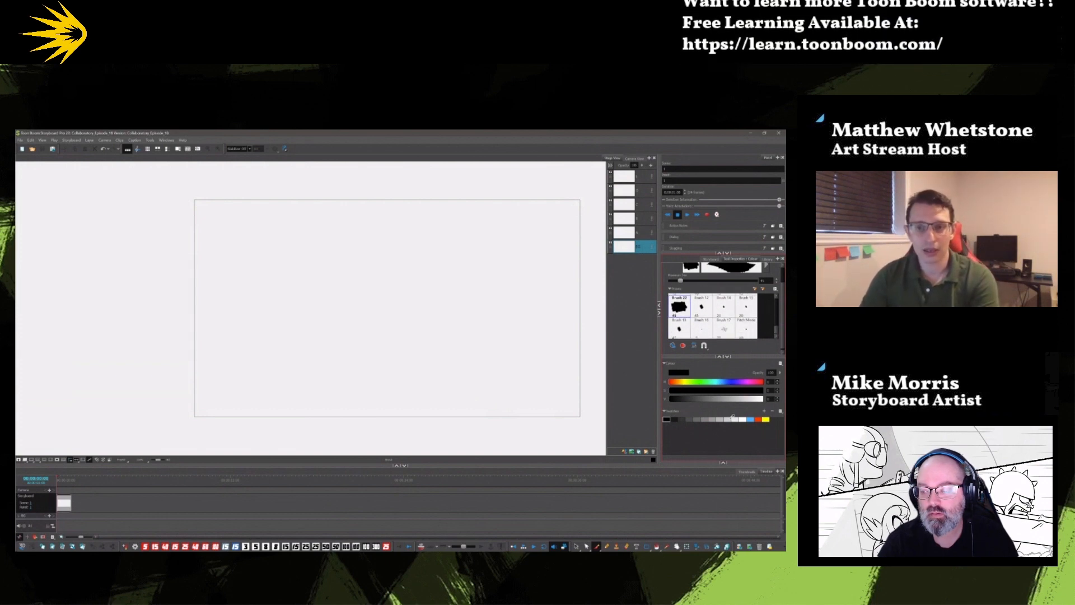
- Sketch the mountain at the frame's right in mid grey, with a peak, inner ridge lines and a long slope descending leftward
left_click(718, 418)
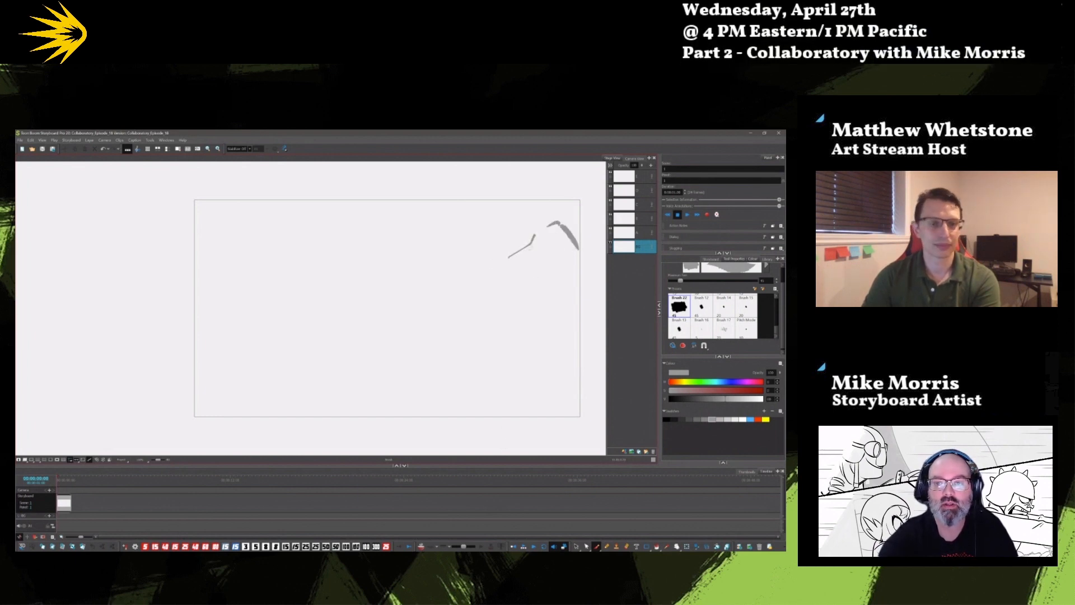
left_click_drag(540, 241, 534, 271)
left_click_drag(530, 297, 526, 307)
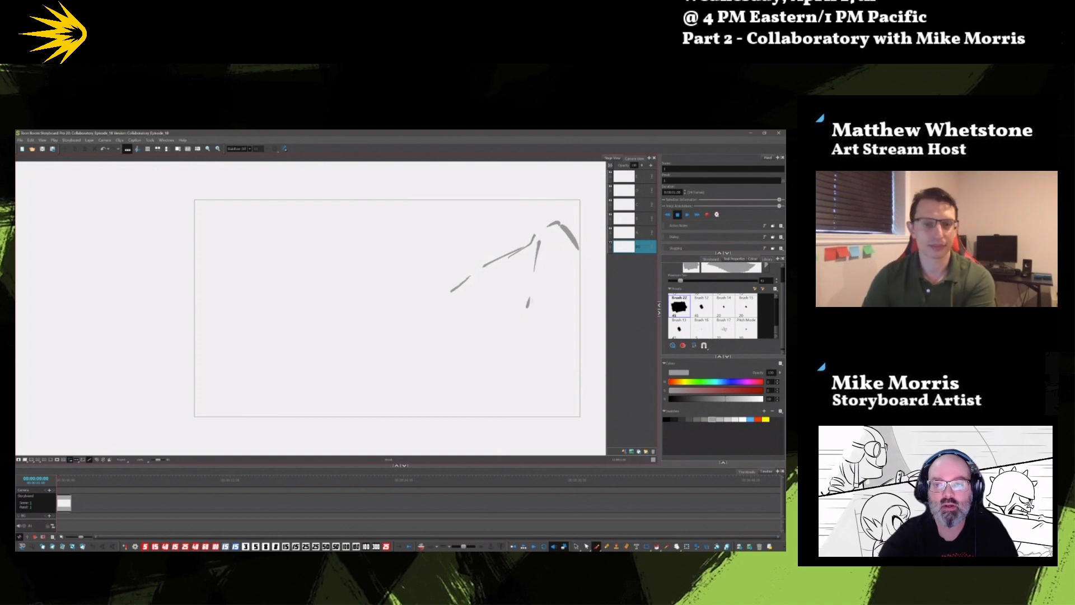
left_click_drag(558, 247, 559, 257)
left_click_drag(552, 260, 552, 266)
left_click_drag(559, 281, 559, 292)
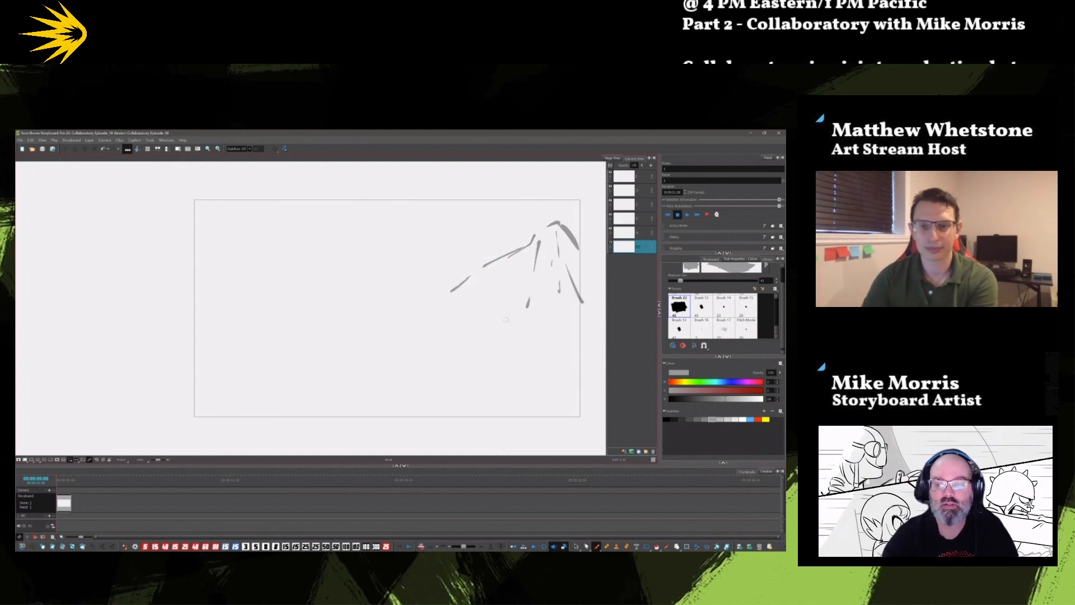
left_click_drag(467, 278, 344, 330)
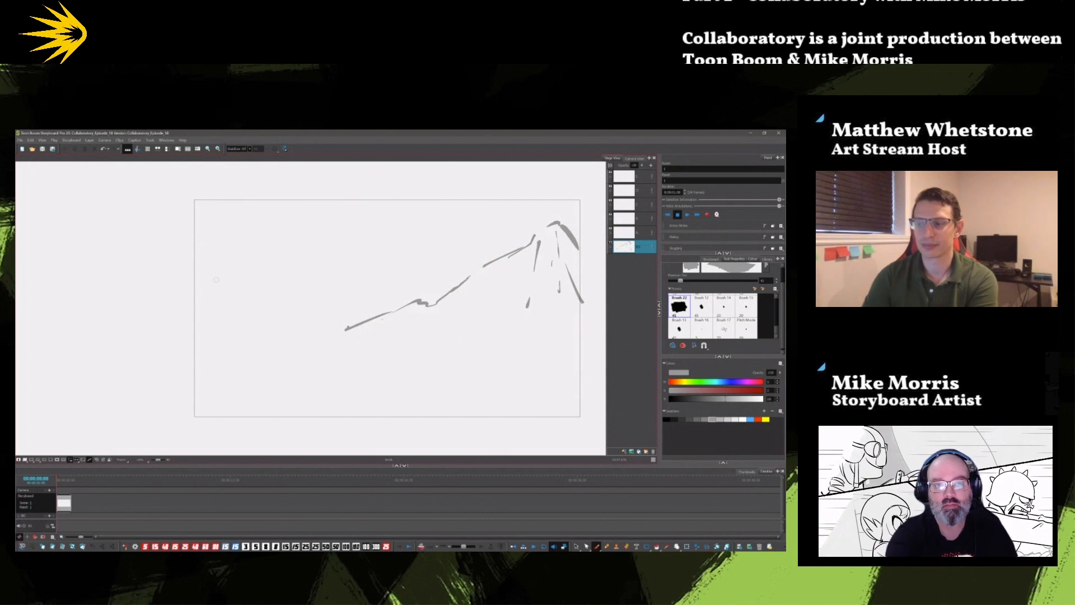
- Sketch the smaller mountain and foothills at the frame's left, plus the ground line running below the right mountain
mouse_move(216, 279)
left_mouse_down()
mouse_move(268, 292)
mouse_move(277, 310)
left_mouse_up()
left_click_drag(307, 314, 595, 358)
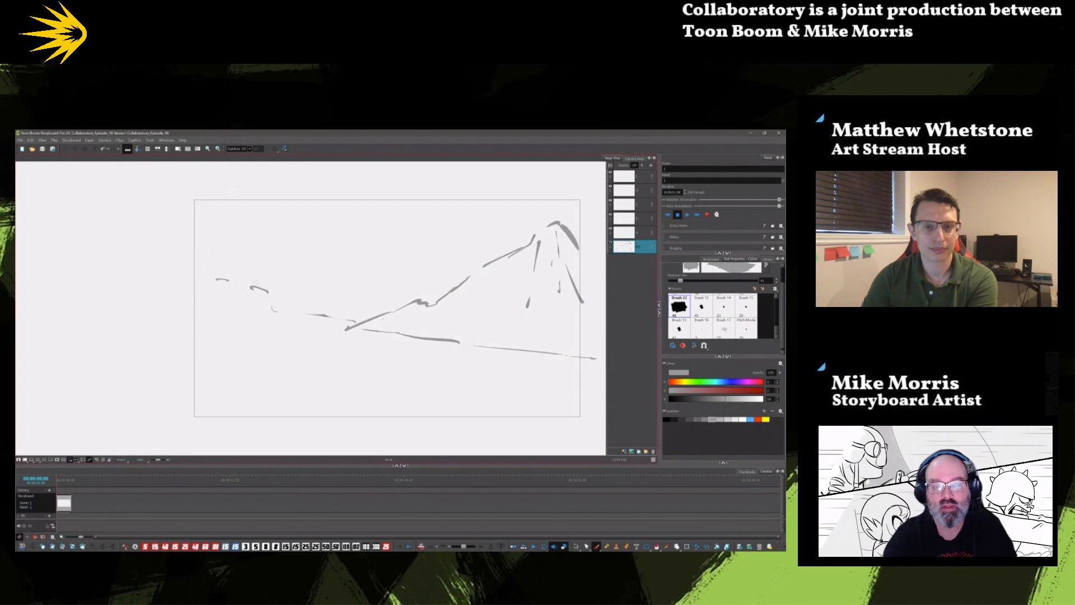
mouse_move(187, 261)
left_mouse_down()
mouse_move(230, 242)
mouse_move(259, 271)
left_mouse_up()
left_click_drag(238, 273, 247, 280)
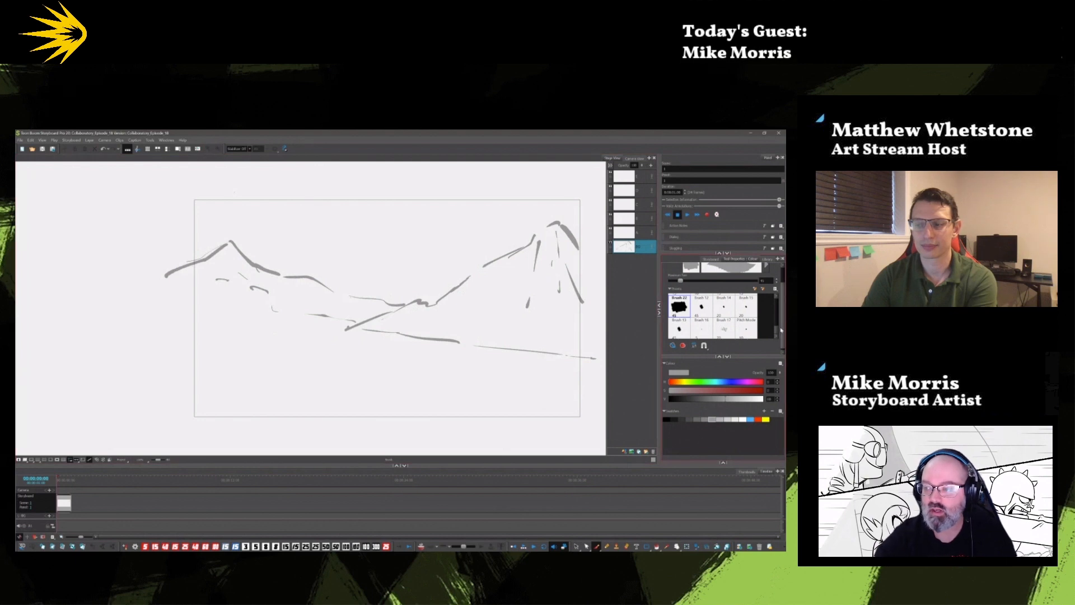
- Shade the lower slopes of both mountains in light grey with a large textured marker brush, leaving the peaks white
left_click_drag(782, 330, 777, 319)
left_click(709, 317)
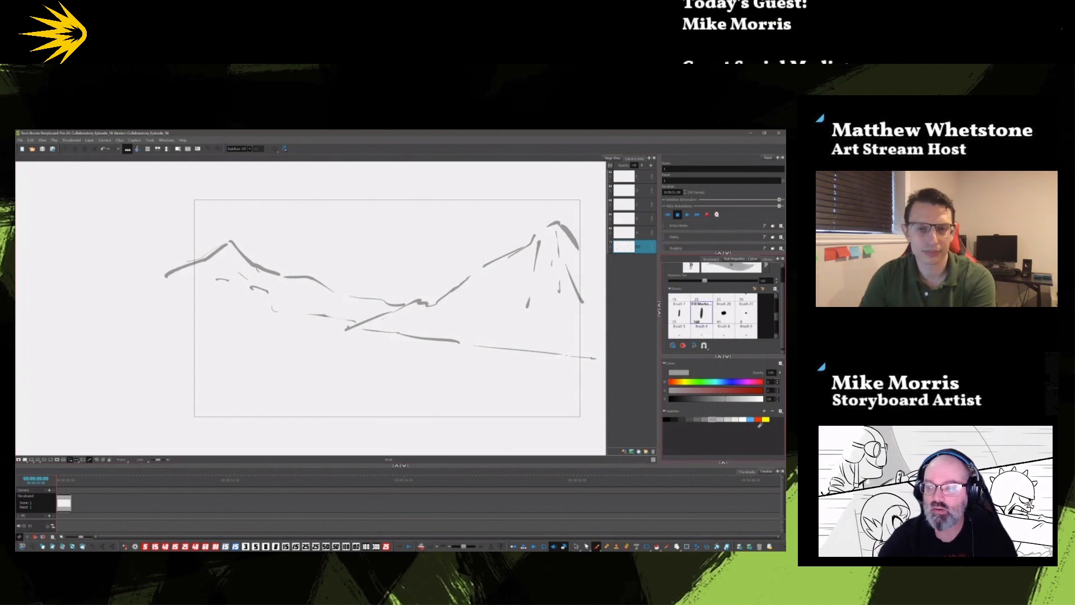
left_click_drag(731, 399, 745, 398)
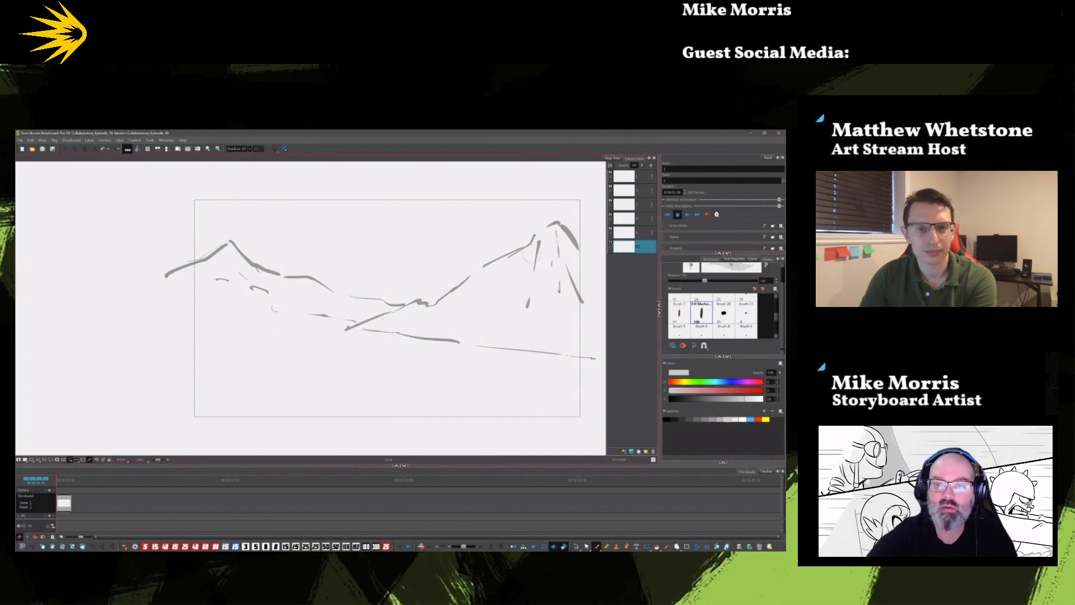
mouse_move(528, 254)
left_mouse_down()
mouse_move(436, 320)
mouse_move(467, 306)
mouse_move(462, 329)
mouse_move(497, 318)
mouse_move(533, 274)
mouse_move(526, 319)
mouse_move(577, 294)
mouse_move(570, 342)
mouse_move(586, 353)
mouse_move(503, 342)
mouse_move(548, 338)
mouse_move(510, 334)
mouse_move(516, 314)
mouse_move(419, 330)
mouse_move(465, 293)
mouse_move(370, 328)
mouse_move(253, 302)
left_mouse_up()
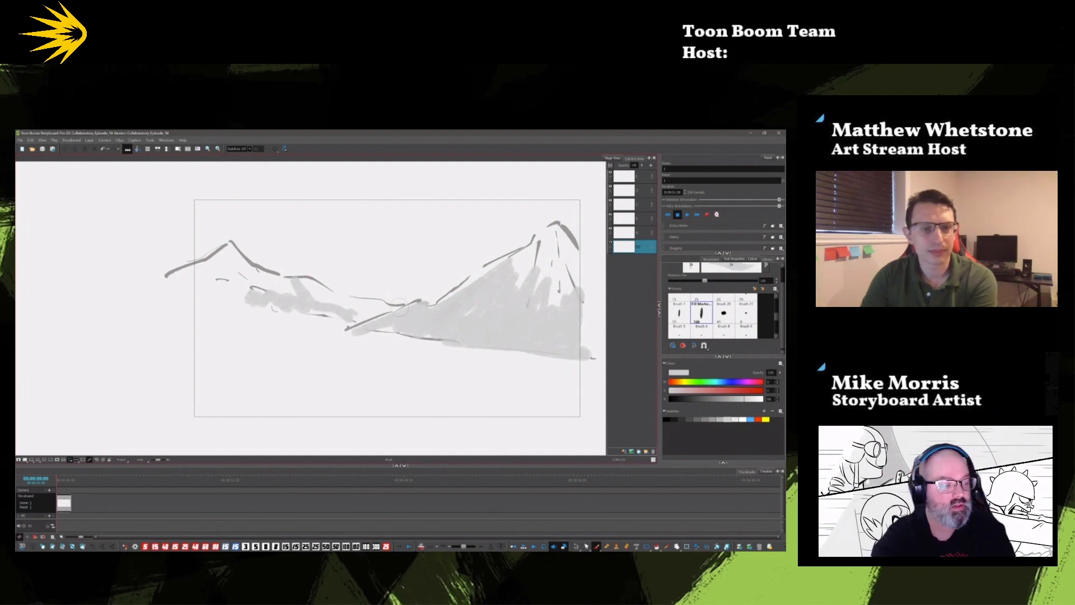
mouse_move(239, 266)
left_mouse_down()
mouse_move(236, 298)
mouse_move(204, 301)
mouse_move(351, 328)
mouse_move(336, 320)
left_mouse_up()
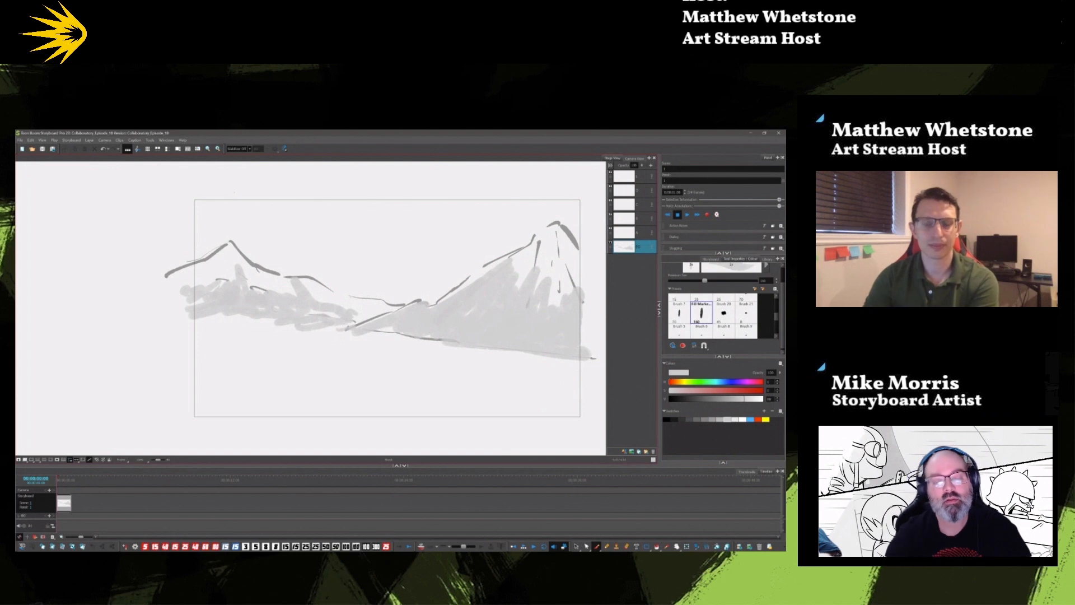
- Paint puffy dark grey clouds across the sky above both mountains
left_click(690, 419)
mouse_move(362, 196)
left_mouse_down()
mouse_move(404, 221)
mouse_move(444, 207)
mouse_move(477, 221)
mouse_move(552, 205)
mouse_move(589, 219)
mouse_move(564, 200)
mouse_move(400, 204)
left_mouse_up()
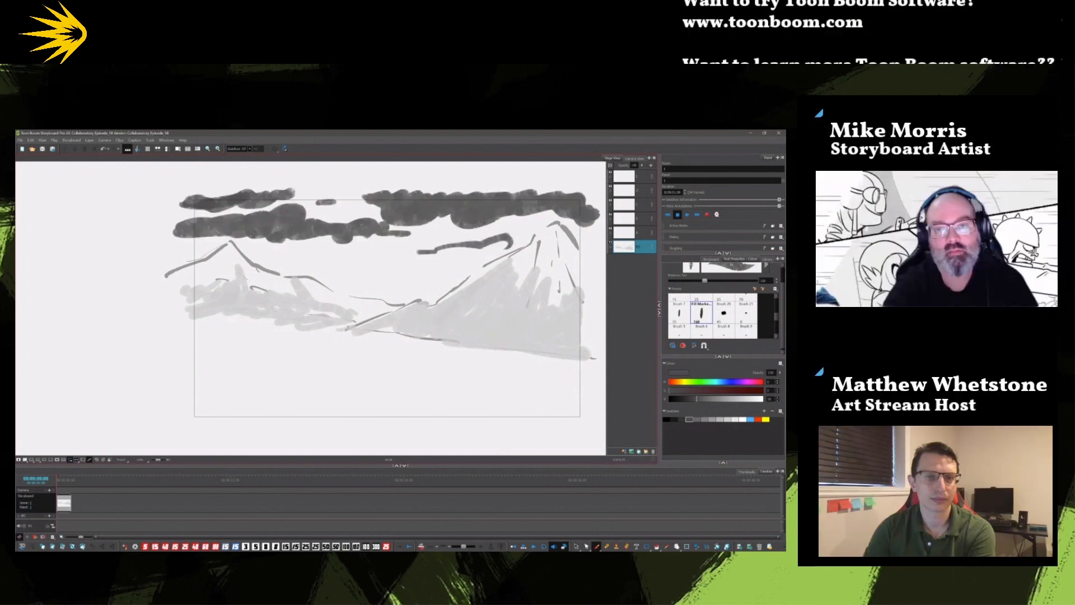
left_click_drag(420, 251, 348, 257)
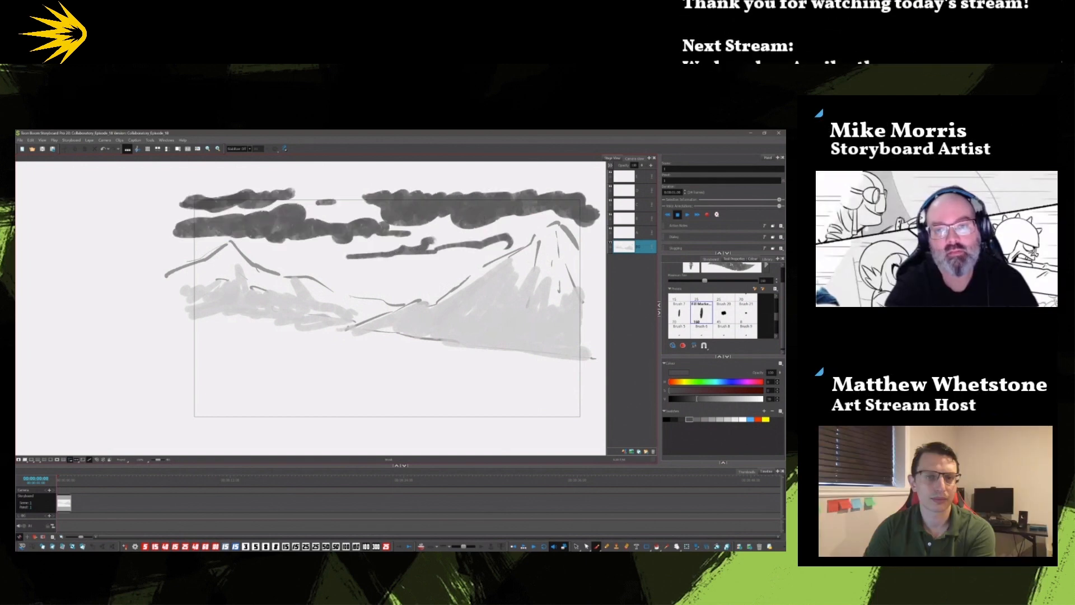
left_click_drag(431, 244, 477, 239)
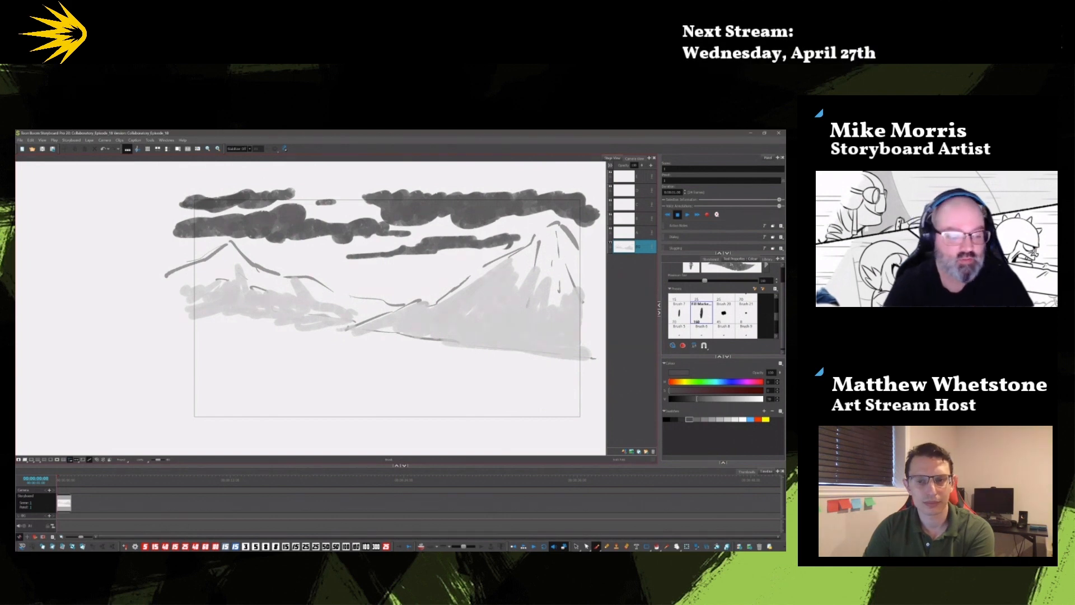
- Select all the dark cloud strokes in the sky and delete them
left_click(577, 546)
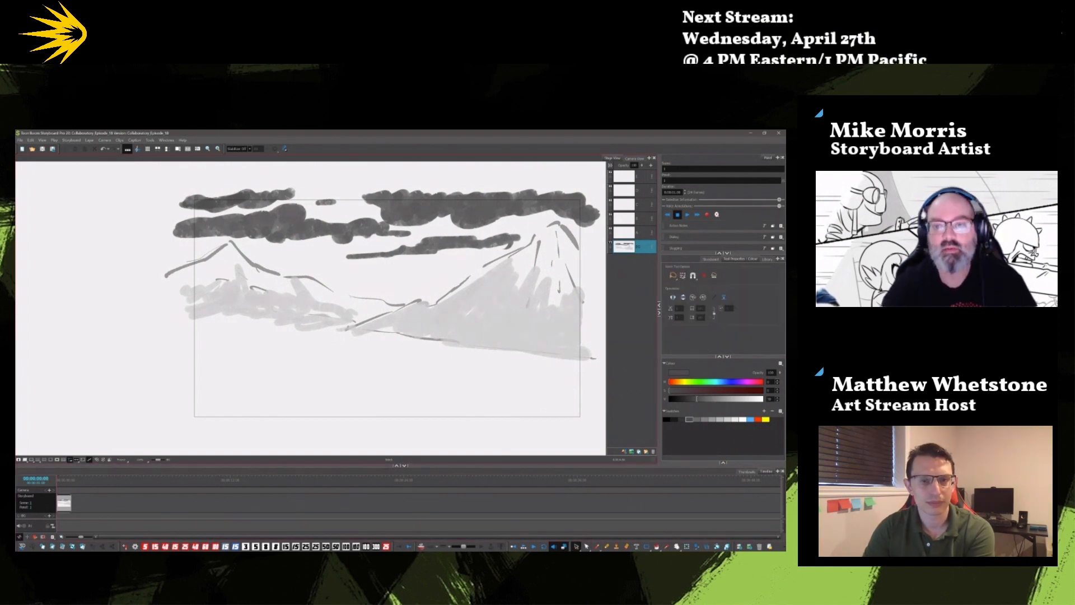
left_click_drag(539, 185, 304, 172)
left_click_drag(364, 253, 401, 255)
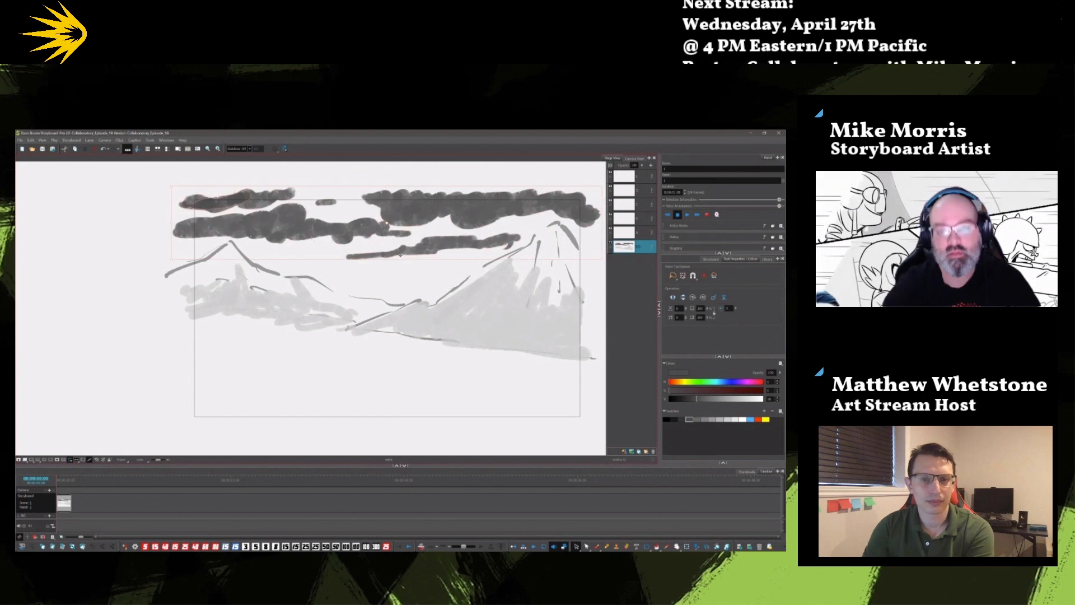
key("Delete")
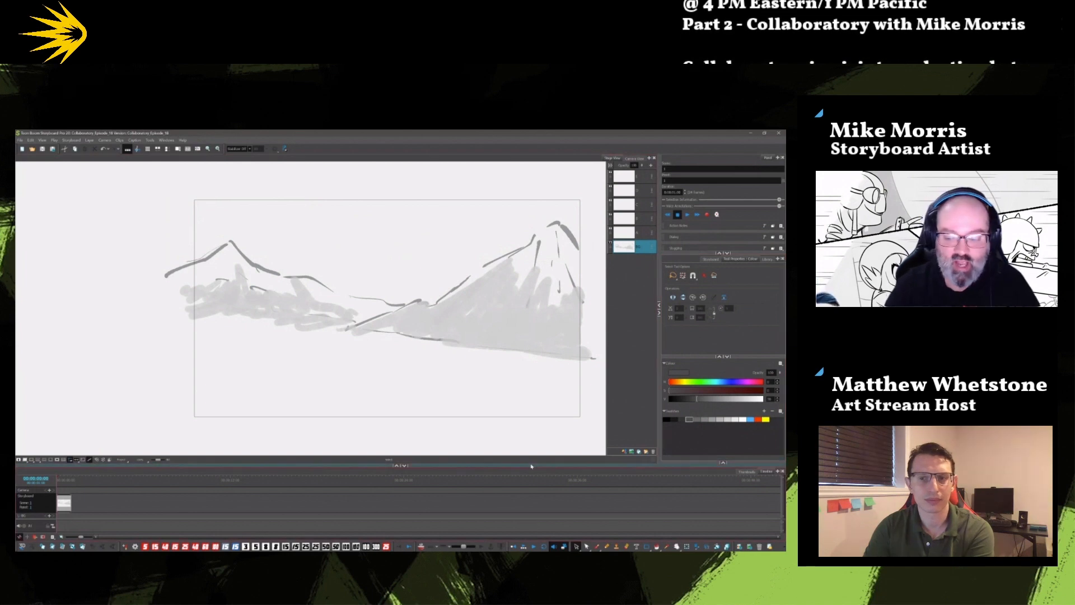
- Paint long, flat dark grey cloud bands across the sky above the mountains with the marker brush
left_click(597, 547)
mouse_move(305, 199)
left_mouse_down()
mouse_move(596, 217)
mouse_move(518, 201)
mouse_move(291, 197)
left_mouse_up()
left_click_drag(378, 214, 562, 218)
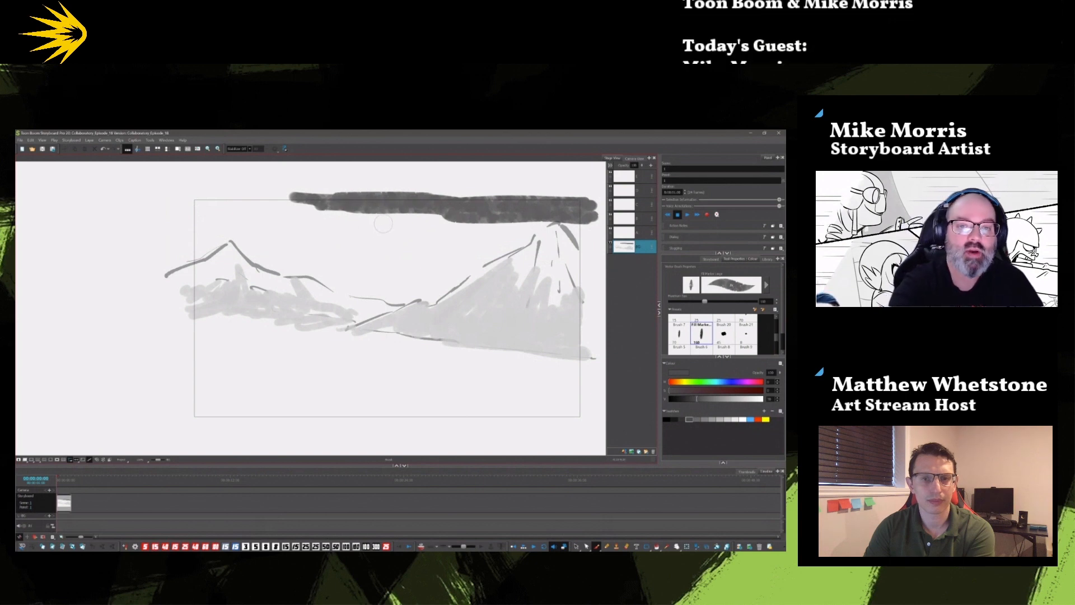
mouse_move(384, 224)
left_mouse_down()
mouse_move(168, 223)
mouse_move(246, 226)
left_mouse_up()
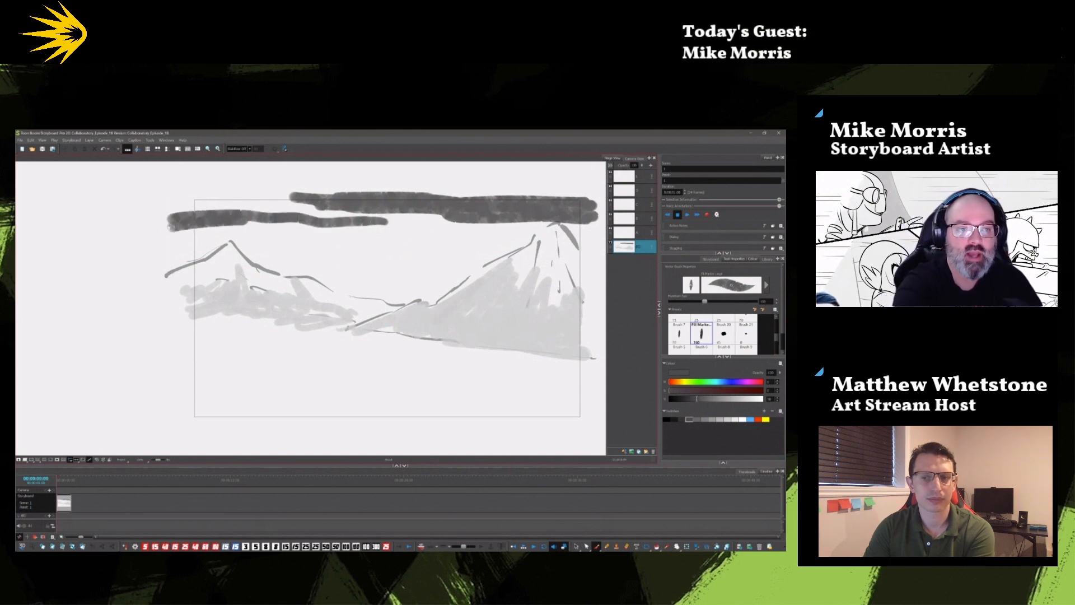
left_click_drag(165, 229, 373, 228)
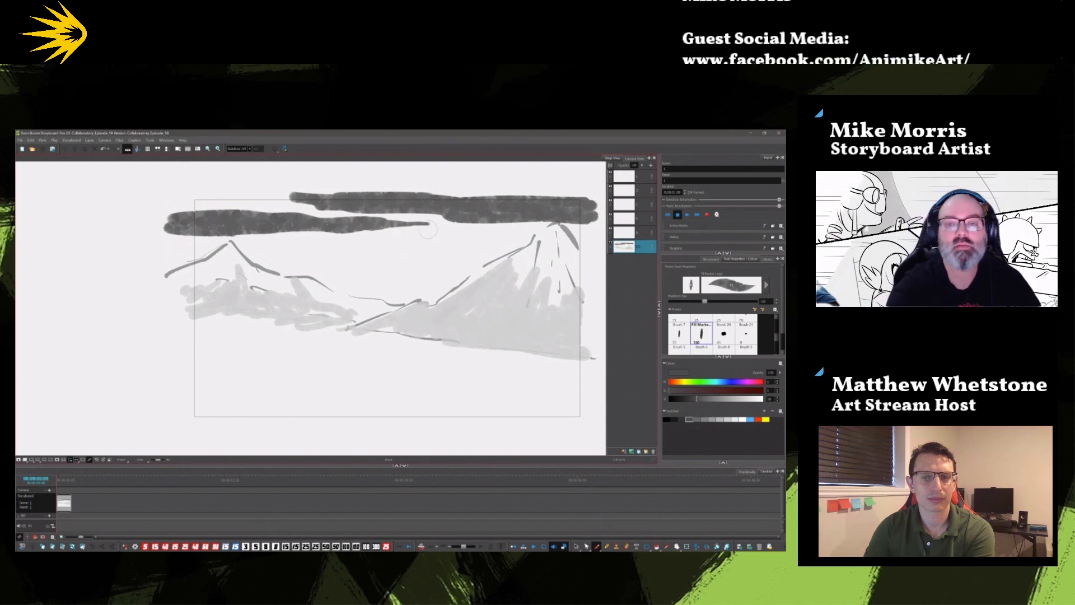
mouse_move(465, 227)
left_mouse_down()
mouse_move(338, 241)
mouse_move(540, 234)
mouse_move(460, 239)
mouse_move(521, 242)
left_mouse_up()
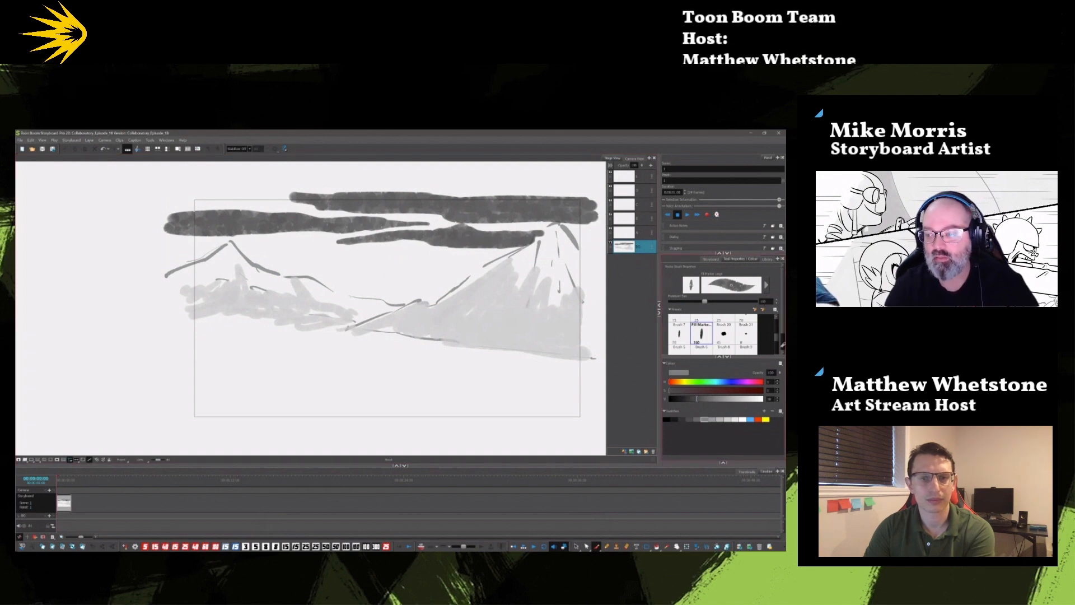
- Paint mid grey across the sky around the dark cloud bands with the marker brush, following the mountain outlines
scroll(777, 343, "down", 3)
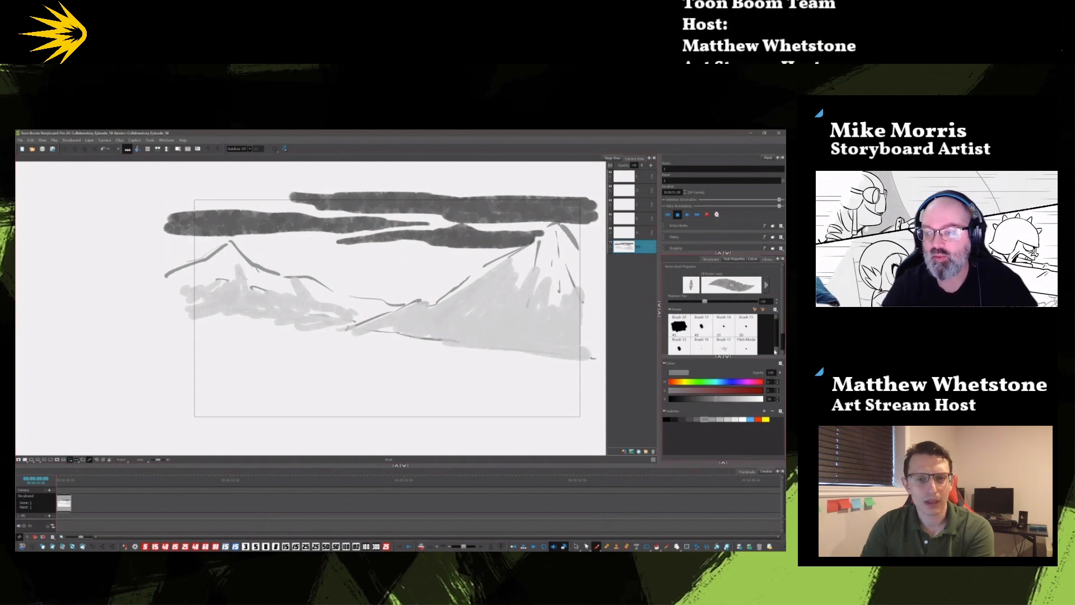
mouse_move(775, 350)
left_mouse_down()
mouse_move(782, 328)
mouse_move(782, 339)
left_mouse_up()
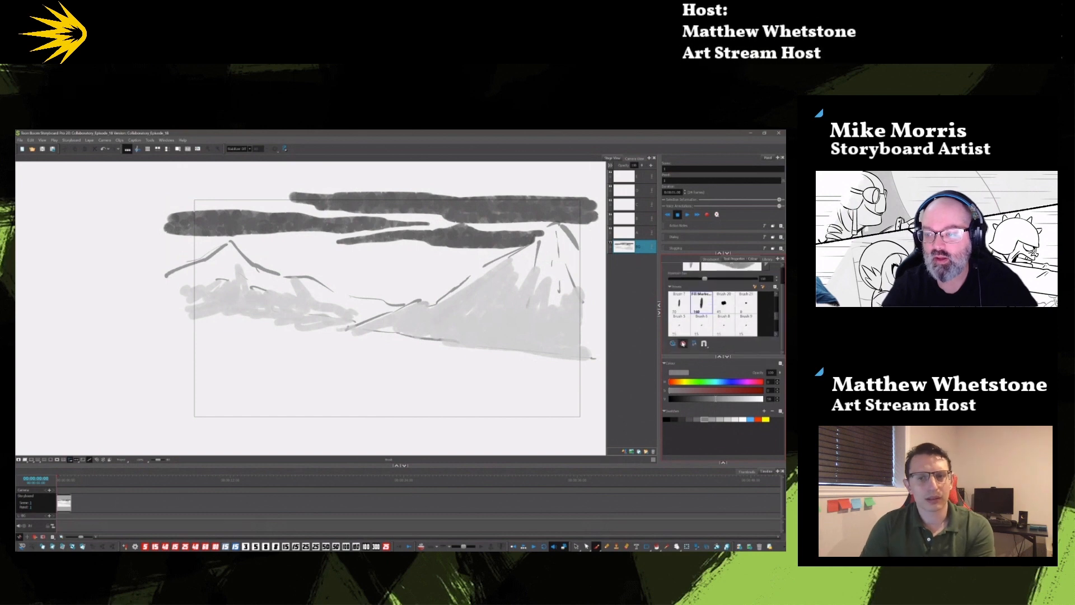
mouse_move(540, 226)
left_mouse_down()
mouse_move(469, 230)
mouse_move(419, 220)
mouse_move(233, 244)
mouse_move(375, 249)
mouse_move(526, 244)
left_mouse_up()
mouse_move(336, 210)
left_mouse_down()
mouse_move(300, 238)
mouse_move(277, 216)
mouse_move(240, 224)
mouse_move(186, 258)
mouse_move(199, 204)
mouse_move(218, 213)
mouse_move(275, 194)
mouse_move(189, 213)
mouse_move(185, 251)
left_mouse_up()
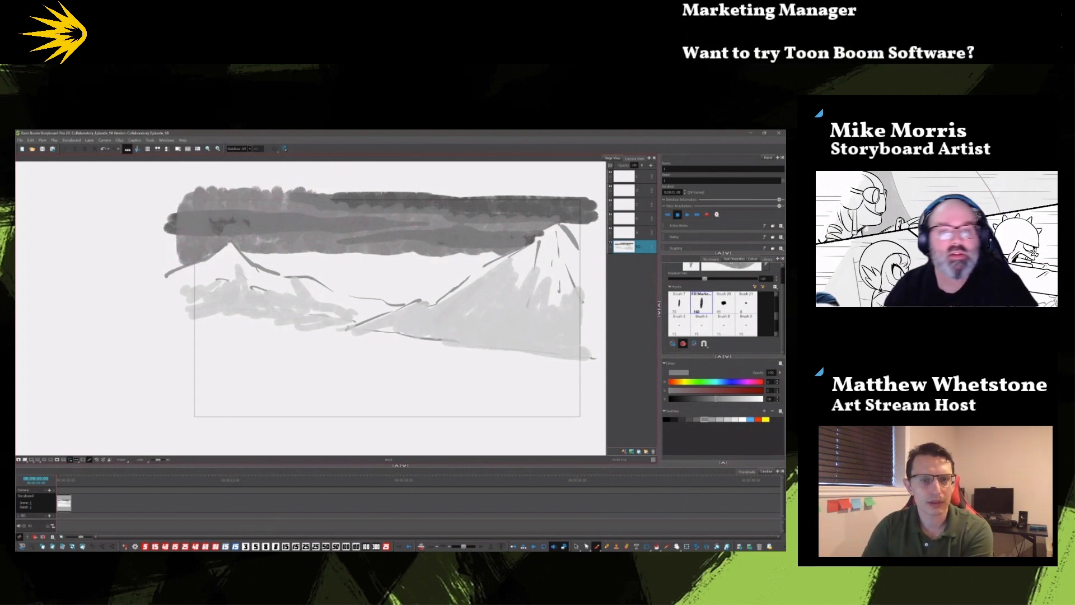
key("ctrl+z")
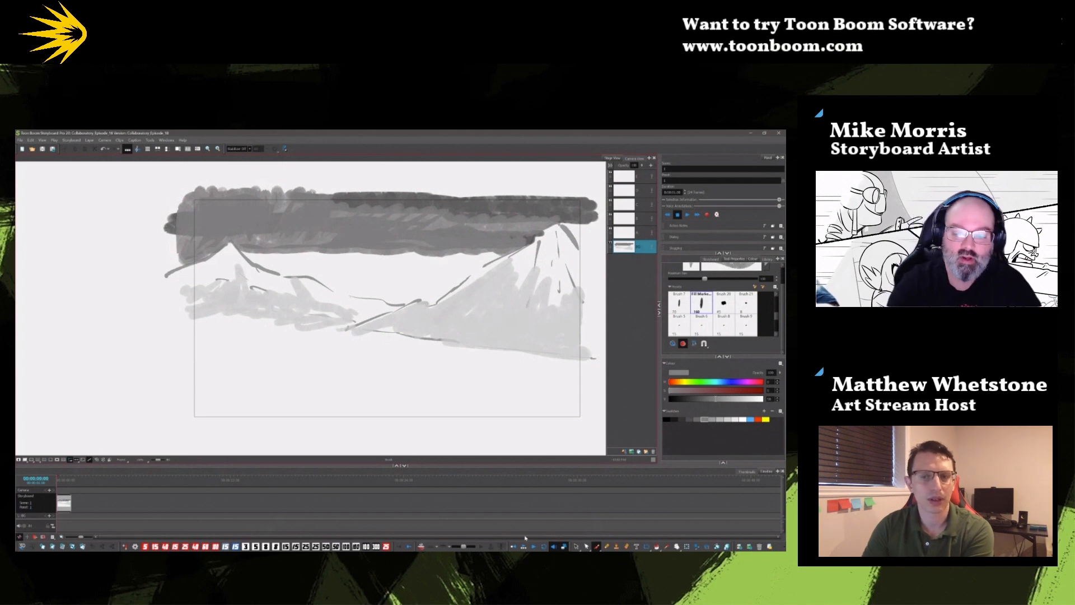
- Bring the dark cloud bands in front of the mid grey sky by cutting and pasting the selected strokes
left_click(576, 546)
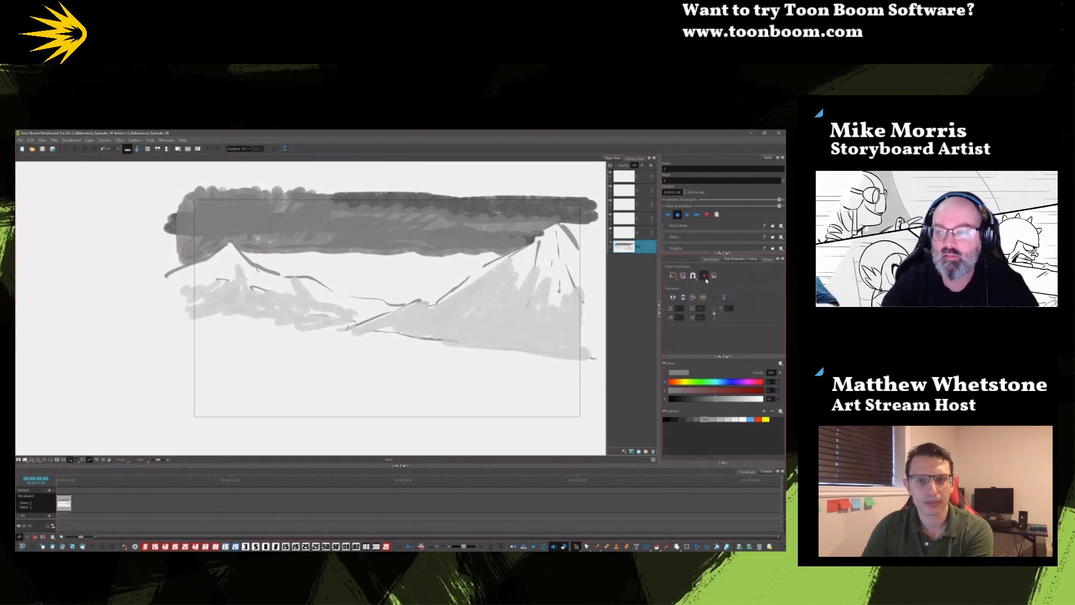
left_click(537, 204)
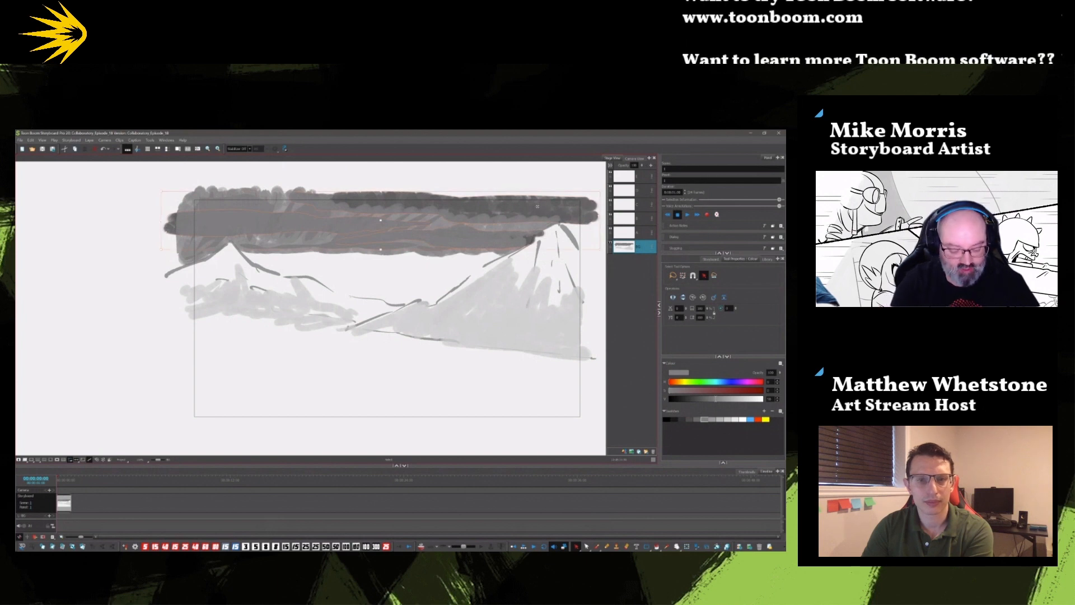
key("ctrl+x")
key("ctrl+v")
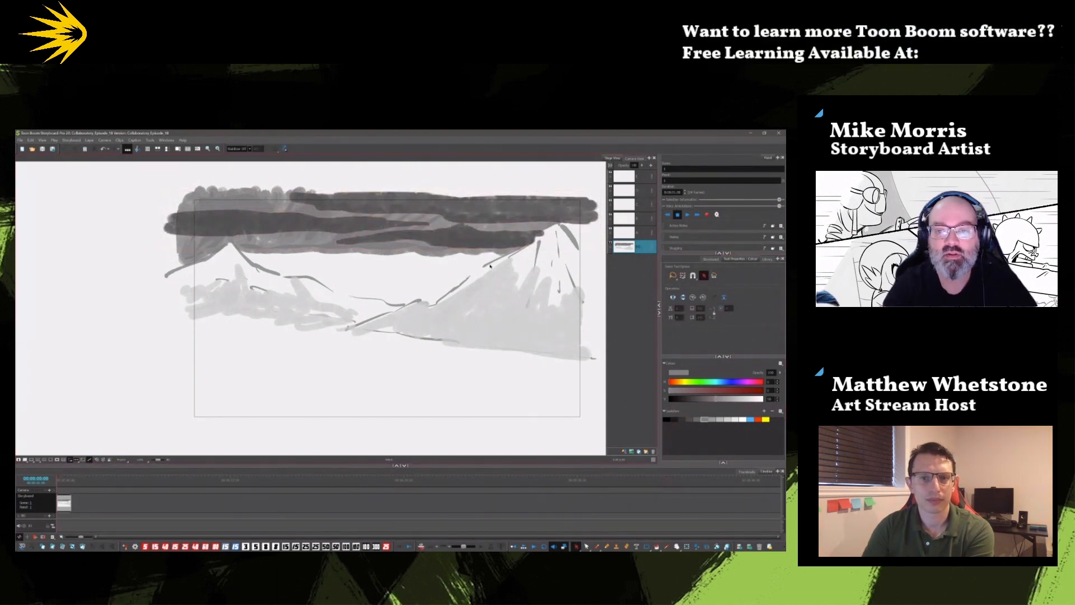
- Move the dark mountain outlines in front of the light grey mountain shading and the painted sky
key("ctrl+a")
key("Delete")
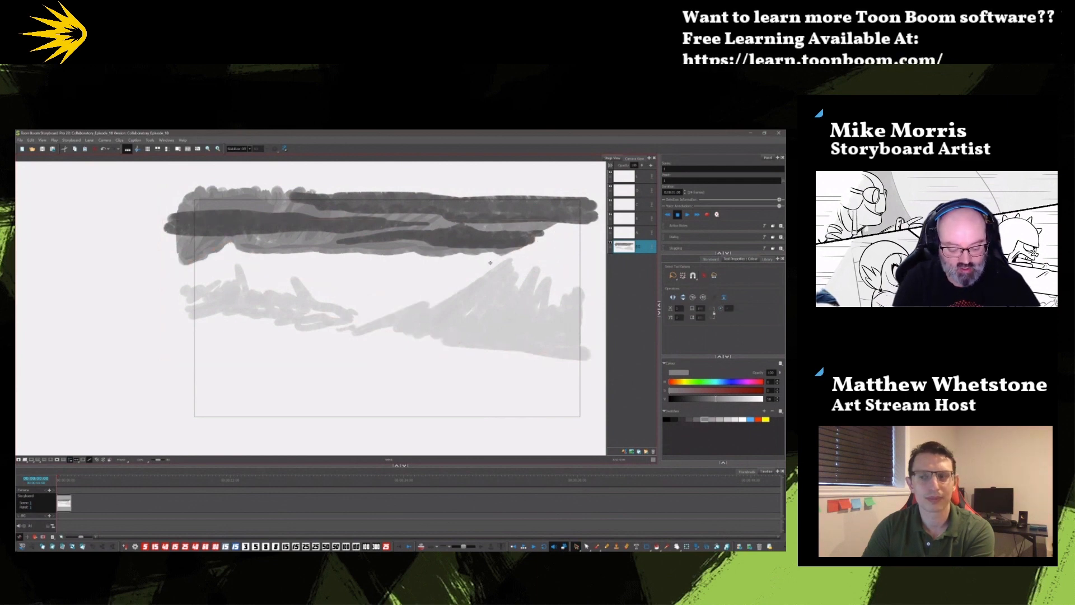
key("ctrl+z")
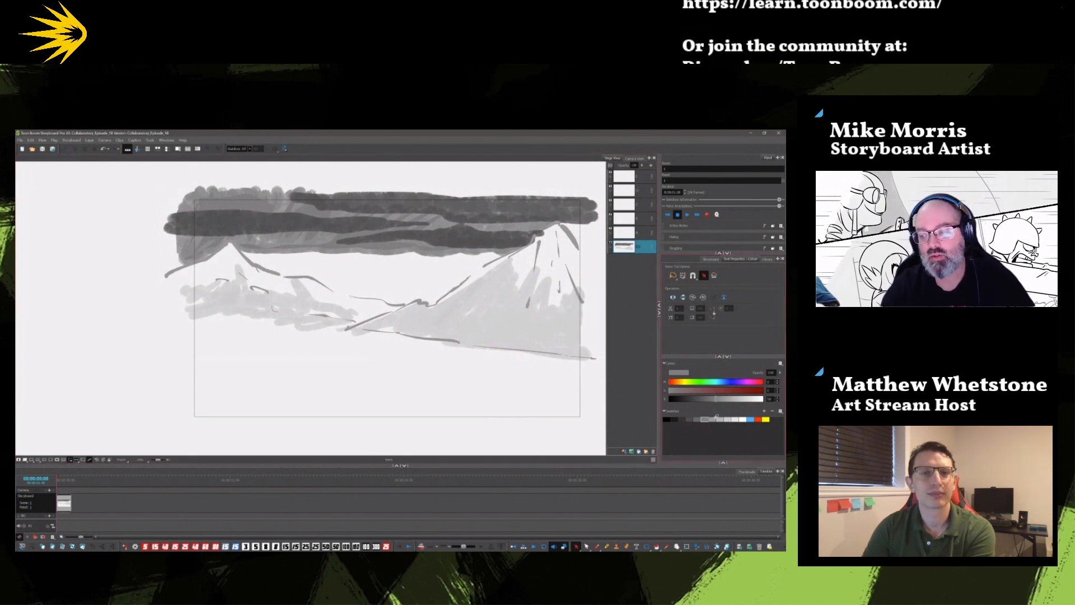
- Paint the lower sky between the two mountains in progressively lighter greys with the marker brush, down to the ridge line
left_click(712, 419)
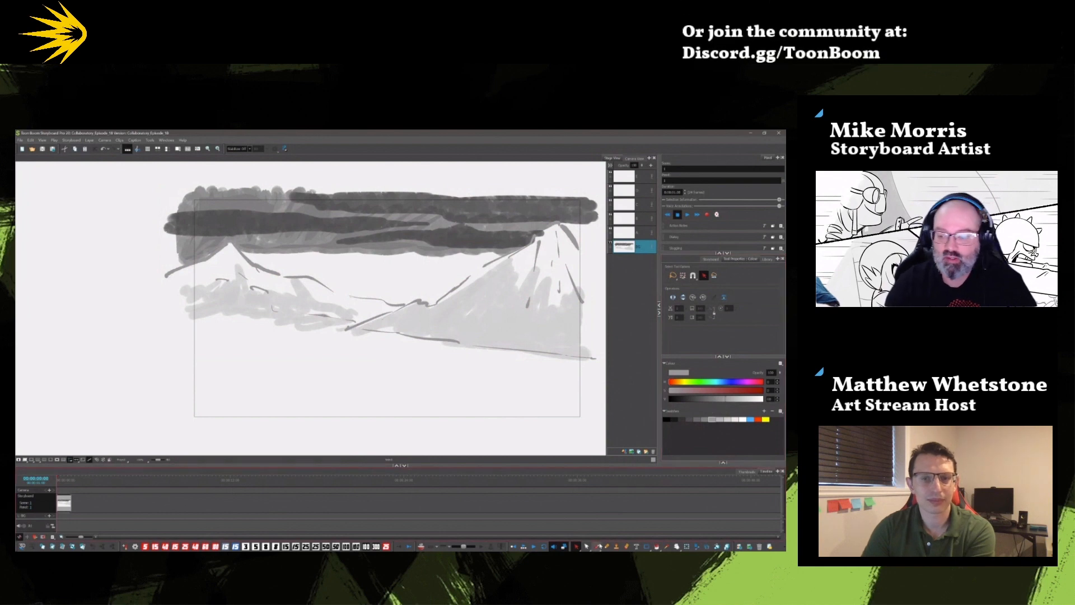
left_click(598, 547)
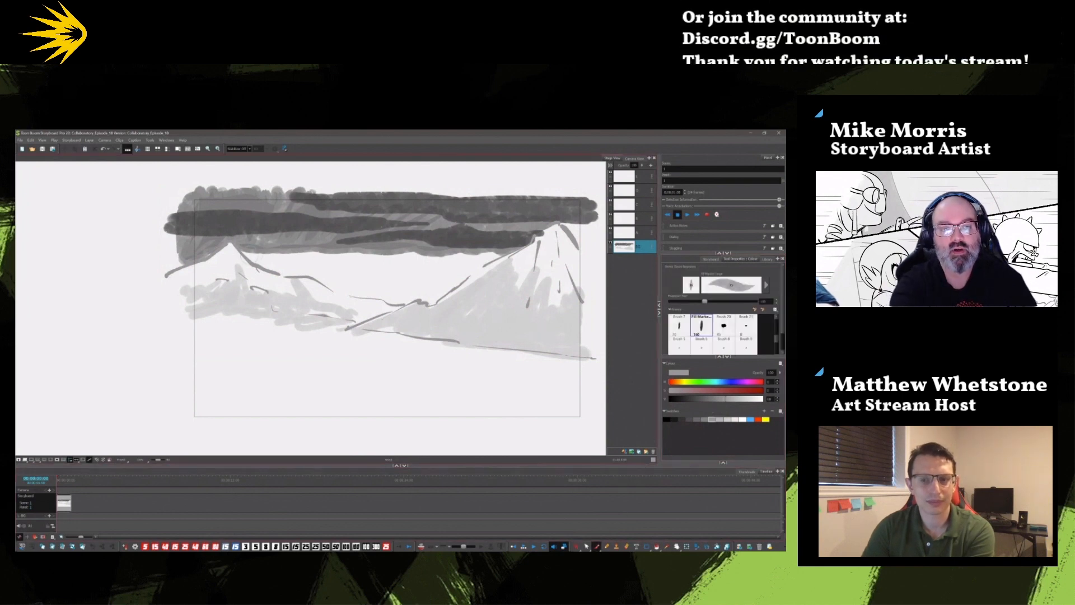
mouse_move(252, 256)
left_mouse_down()
mouse_move(422, 256)
mouse_move(252, 262)
mouse_move(323, 267)
mouse_move(498, 258)
mouse_move(395, 273)
left_mouse_up()
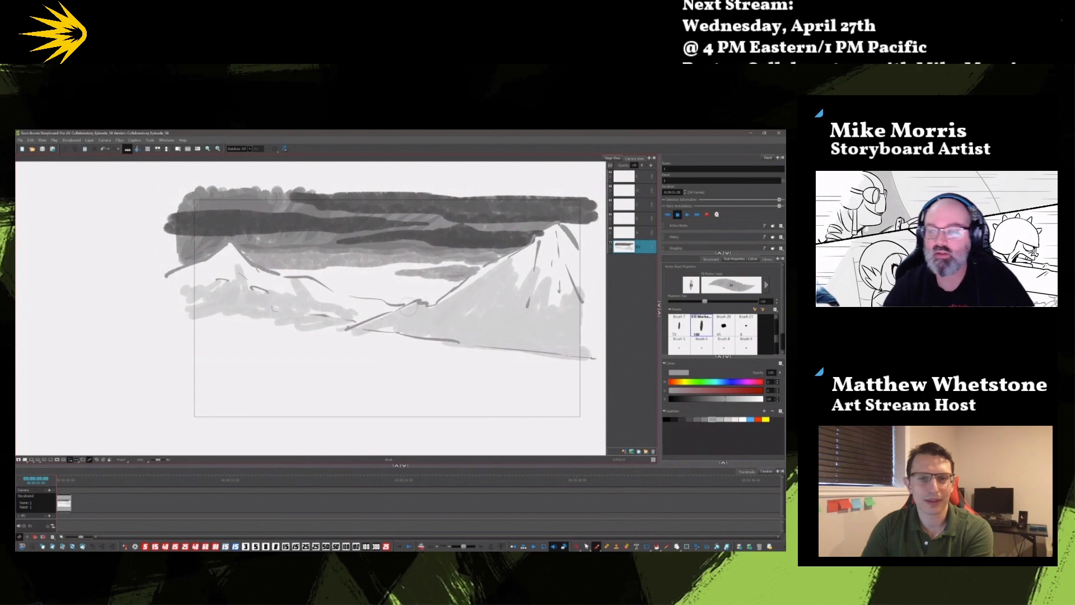
scroll(784, 334, "down", 2)
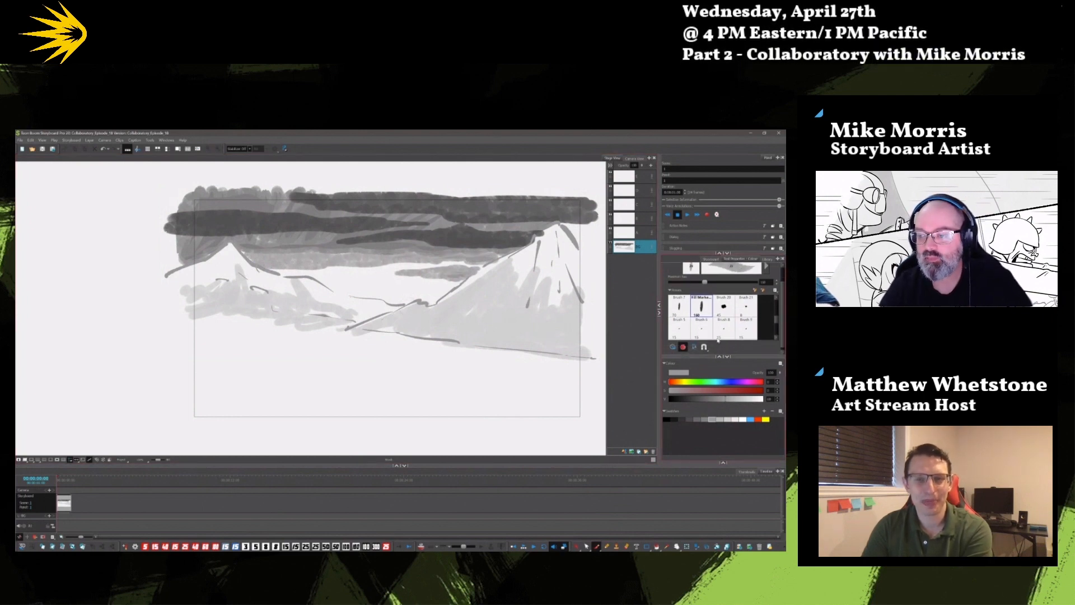
scroll(782, 336, "up", 2)
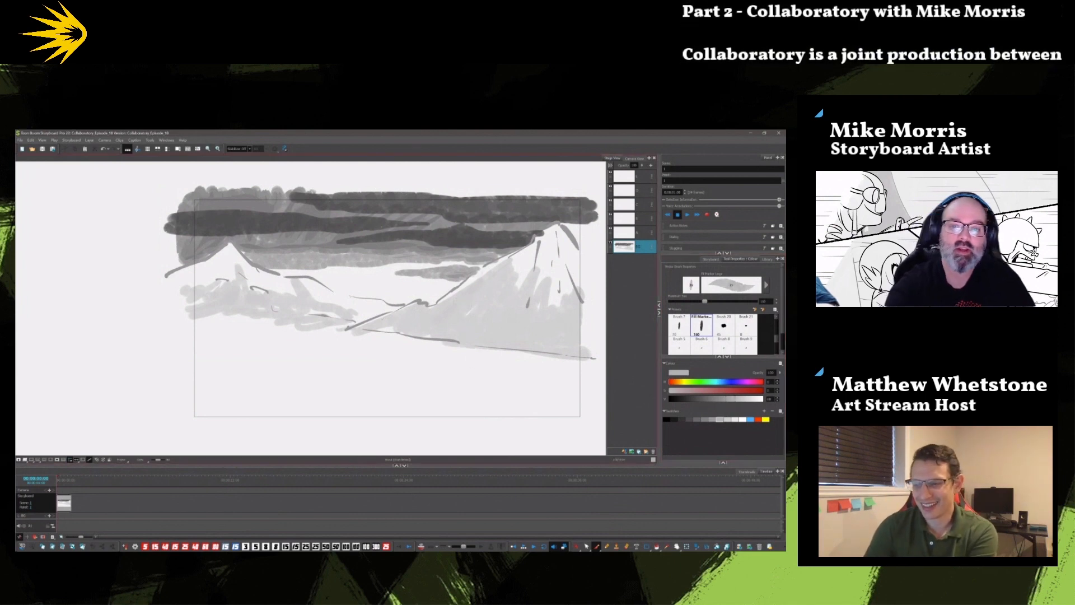
mouse_move(465, 273)
left_mouse_down()
mouse_move(426, 302)
mouse_move(361, 294)
mouse_move(291, 270)
mouse_move(358, 283)
mouse_move(420, 270)
mouse_move(395, 292)
mouse_move(448, 266)
mouse_move(270, 255)
mouse_move(258, 236)
left_mouse_up()
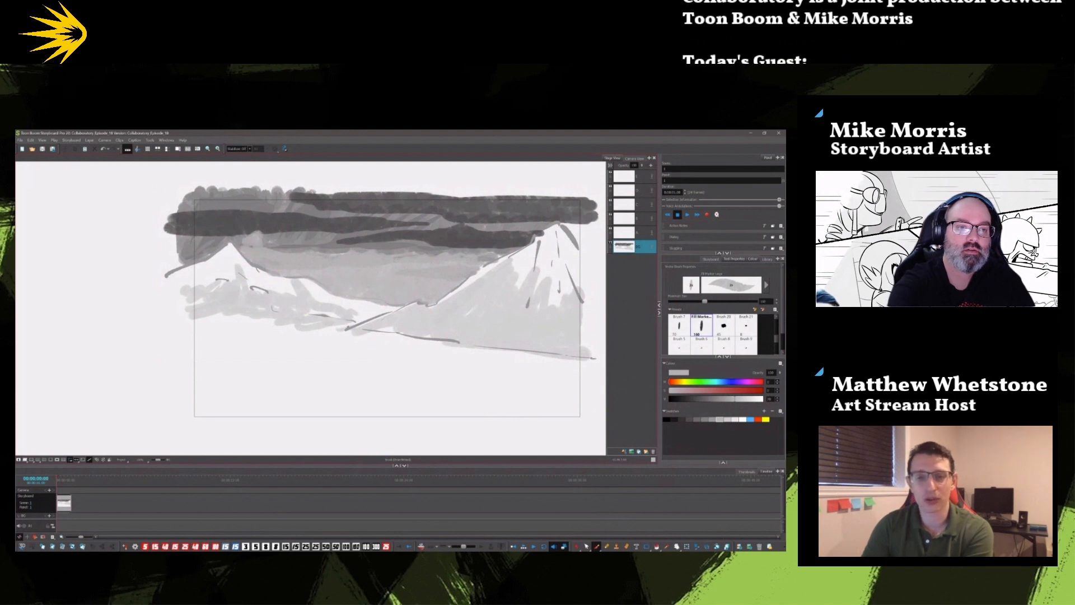
- Bring the darker cloud streaks and the ridge outlines between the mountains in front of the light grey sky
key("ctrl+z")
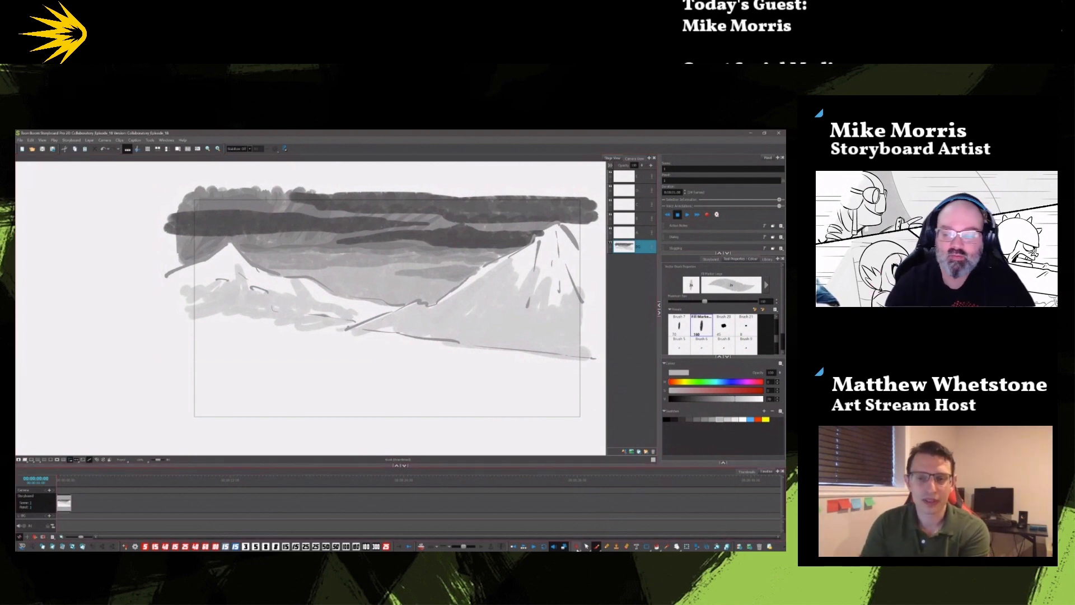
key("alt+s")
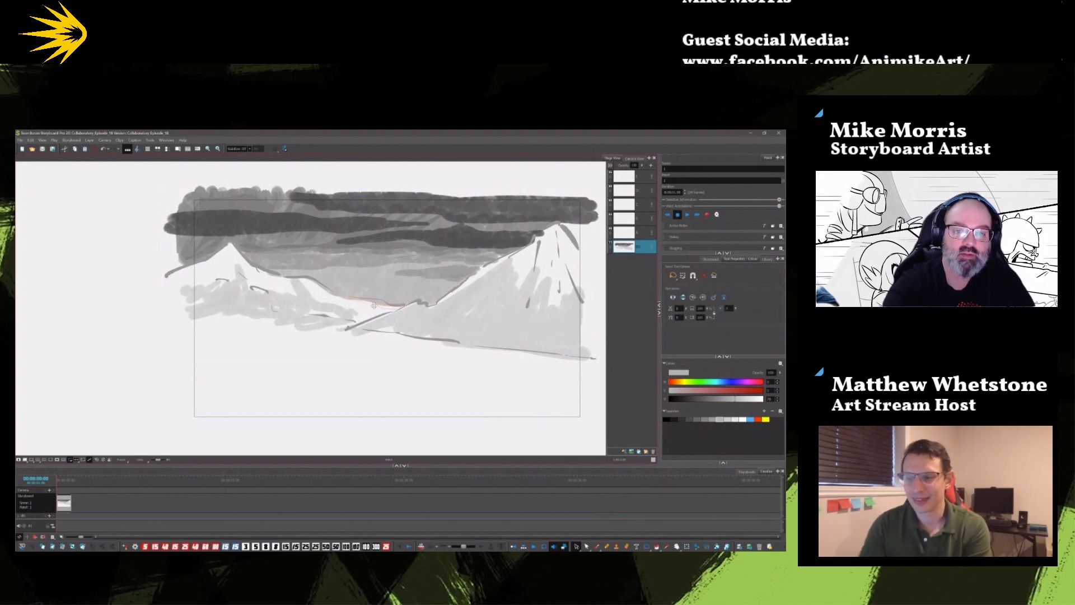
left_click(418, 372)
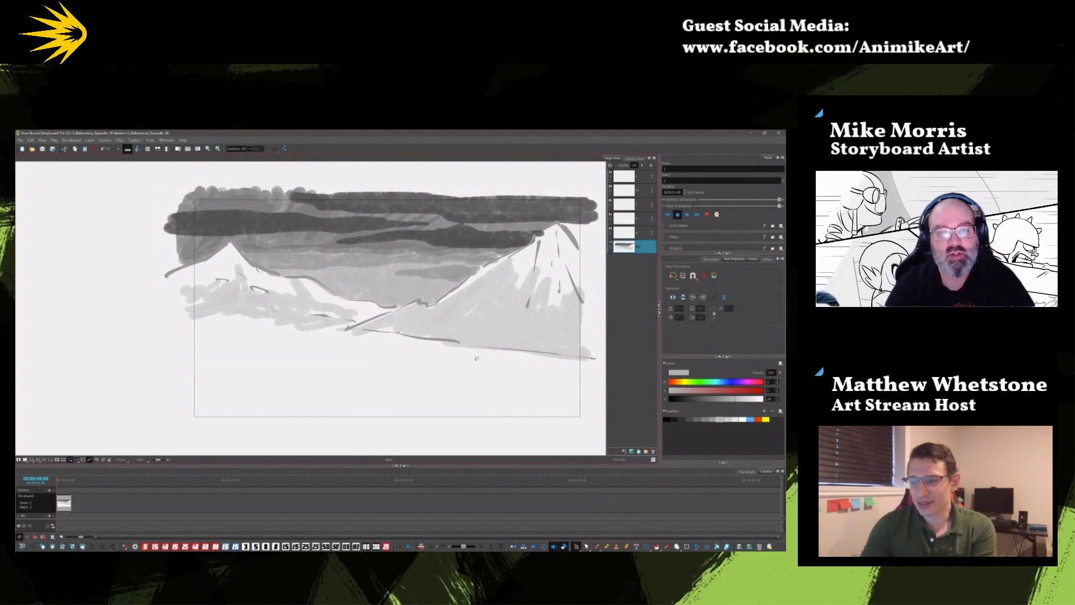
left_click(332, 283)
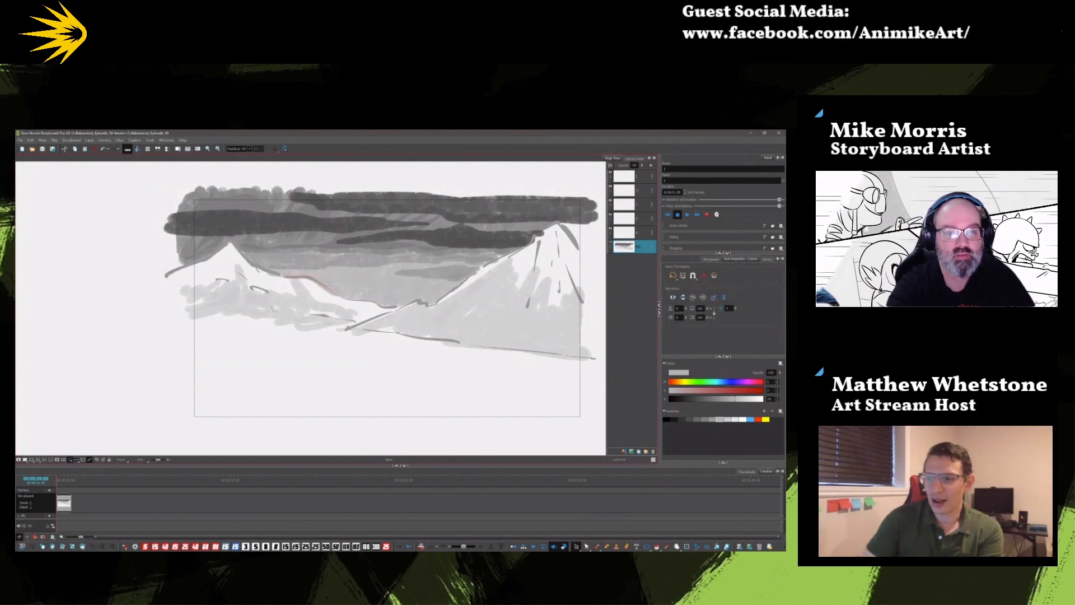
left_click(363, 360)
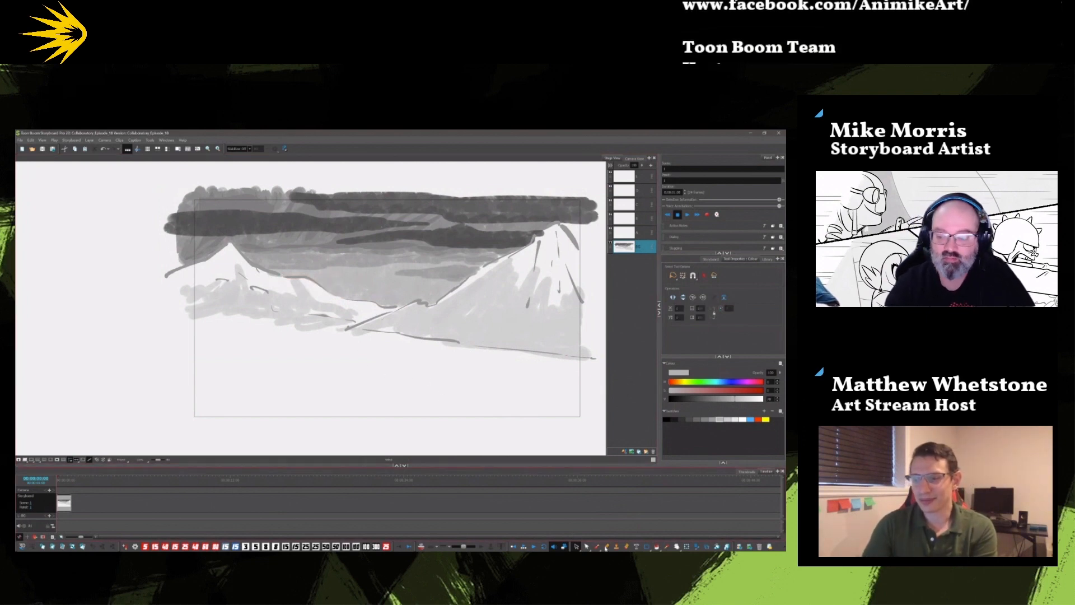
- Draw dark grey rock marks on the mountain slopes, a ground line and the first pine trees with a textured brush
key("alt+b")
scroll(781, 335, "down", 2)
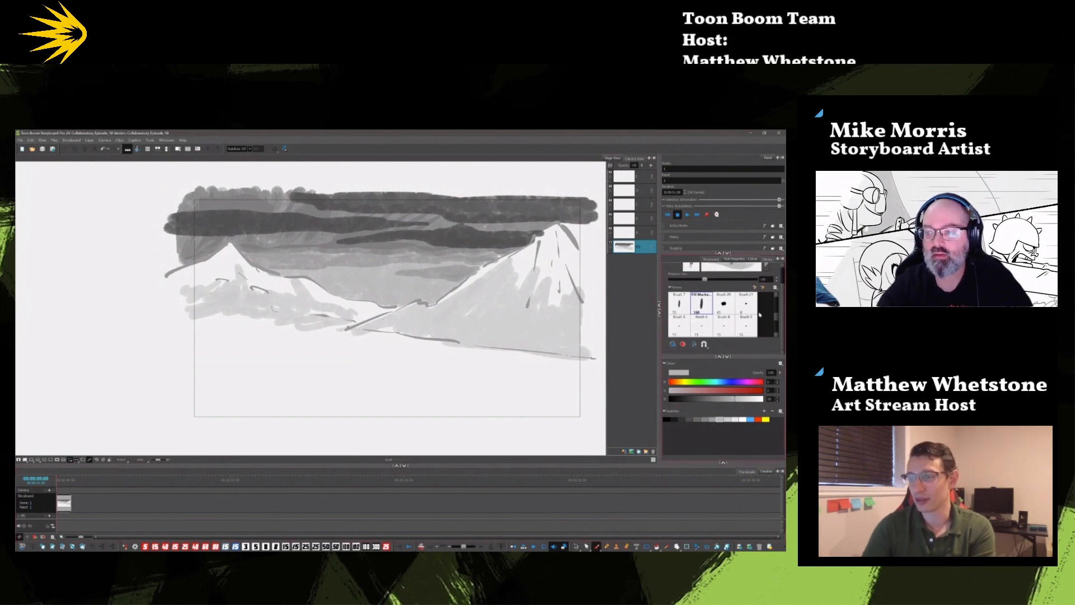
left_click_drag(776, 317, 776, 328)
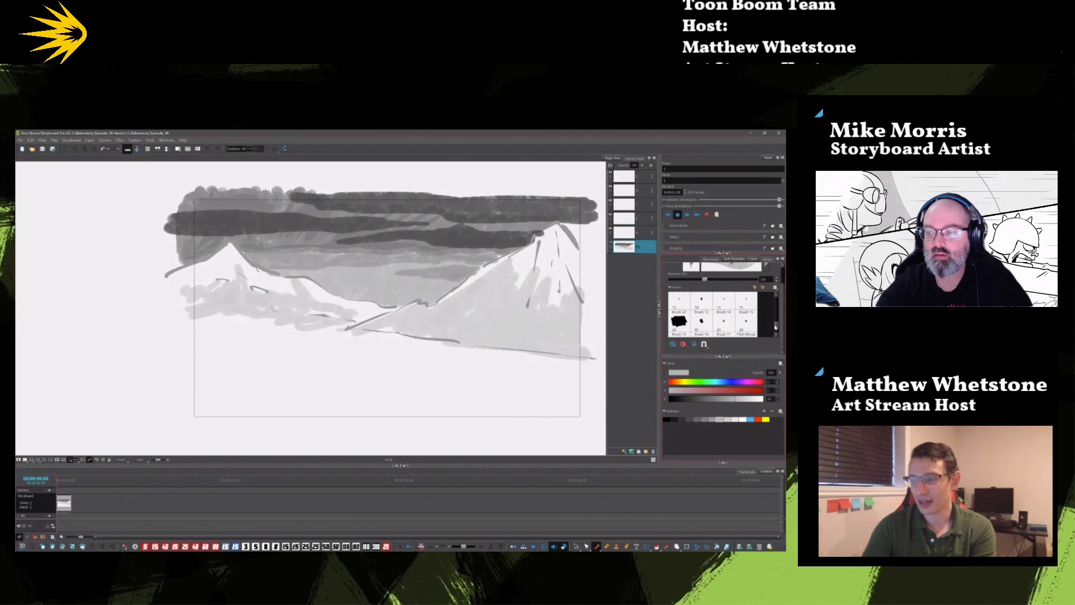
left_click(679, 305)
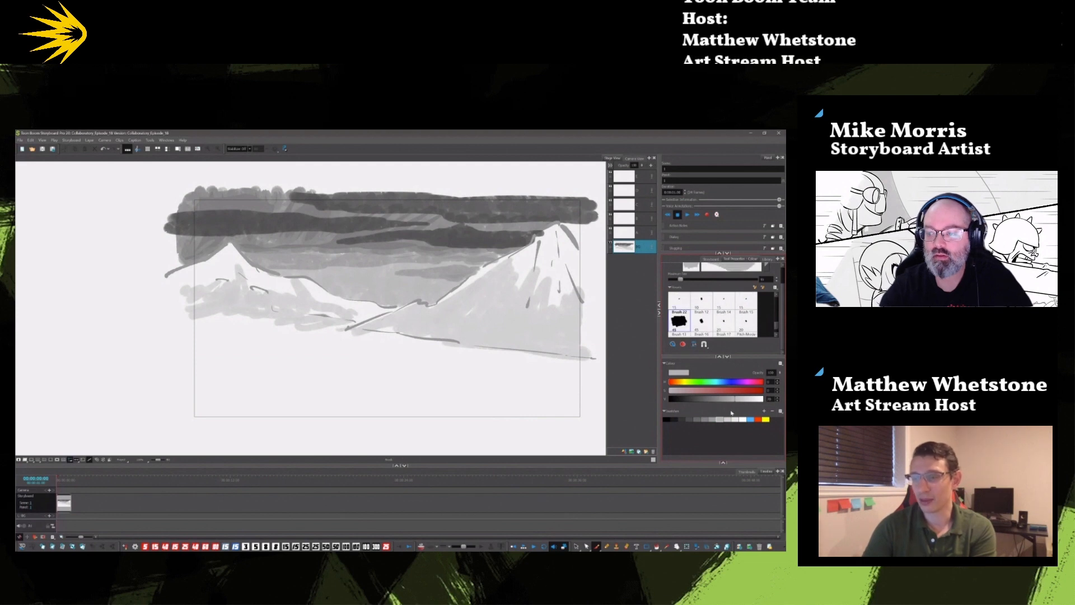
left_click(705, 398)
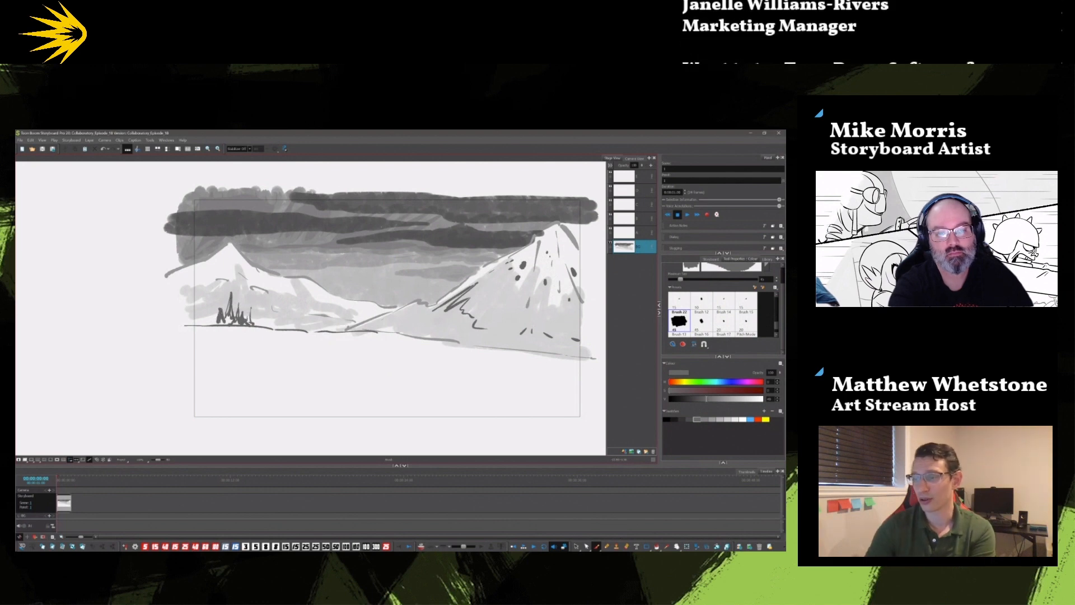
- Extend the dark pine forest at the foot of the left mountain and thicken the shoreline beneath it
left_click_drag(210, 319, 198, 319)
mouse_move(200, 279)
left_mouse_down()
mouse_move(192, 299)
mouse_move(204, 323)
left_mouse_up()
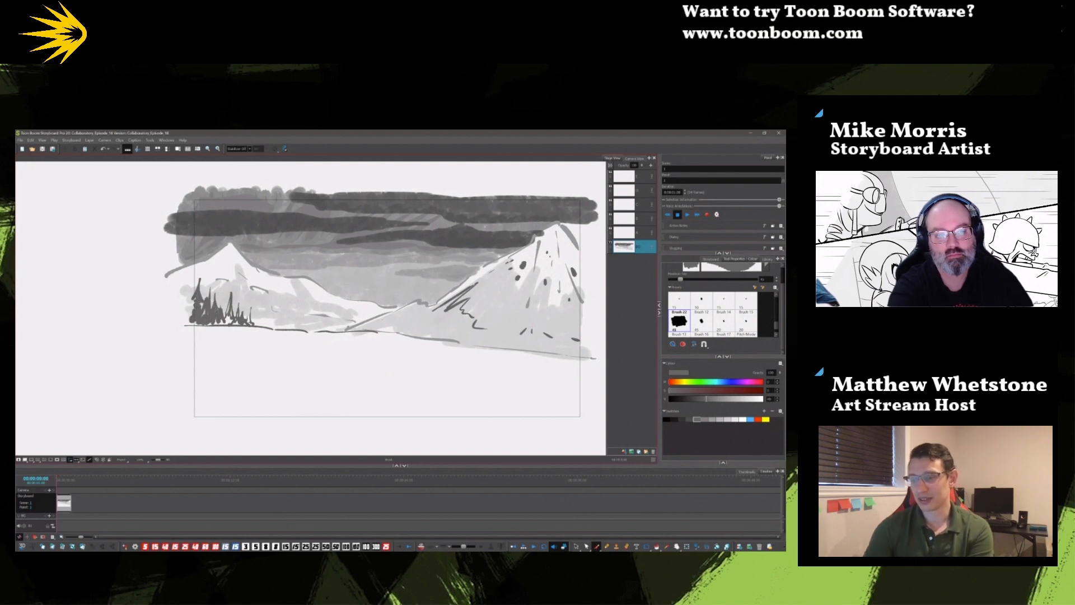
mouse_move(226, 301)
left_mouse_down()
mouse_move(223, 322)
mouse_move(203, 329)
mouse_move(261, 330)
left_mouse_up()
mouse_move(258, 331)
left_mouse_down()
mouse_move(278, 332)
mouse_move(247, 322)
mouse_move(282, 330)
mouse_move(267, 326)
left_mouse_up()
left_click_drag(173, 331, 376, 337)
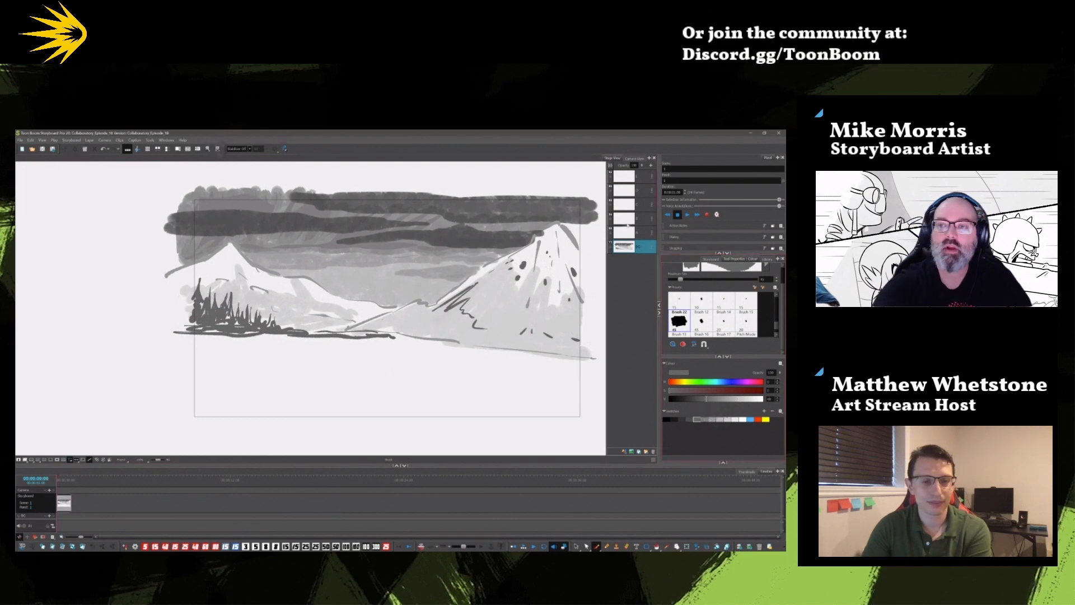
- Paint a dense clump of light grey grass blades in the lower left foreground on a separate layer
left_click(639, 206)
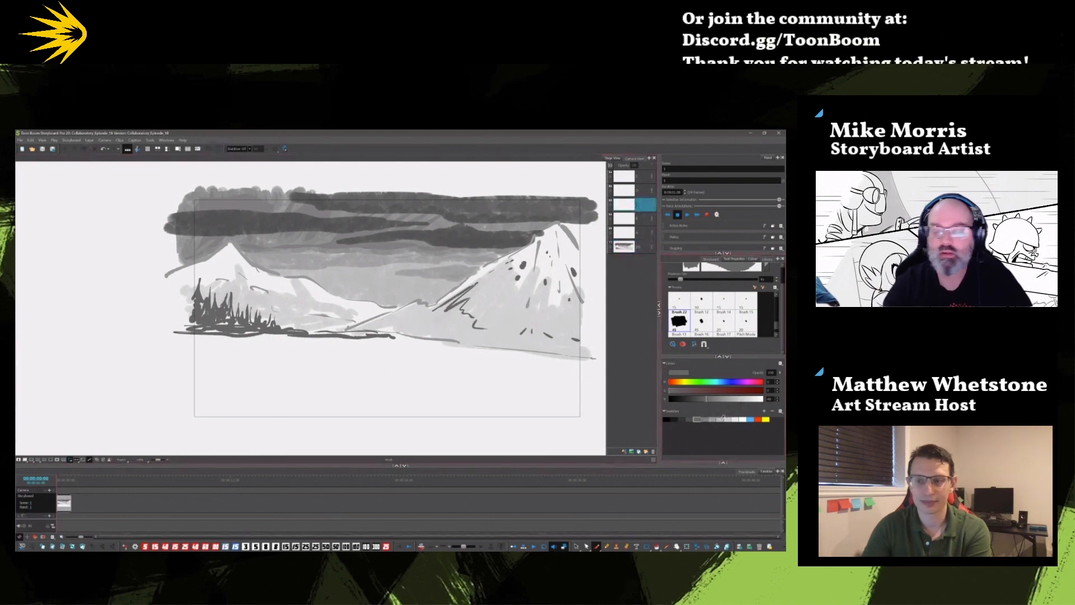
left_click(721, 419)
left_click_drag(216, 372, 210, 397)
mouse_move(229, 345)
left_mouse_down()
mouse_move(201, 431)
mouse_move(196, 417)
mouse_move(190, 428)
left_mouse_up()
left_click_drag(223, 373, 207, 423)
left_click_drag(246, 344, 212, 421)
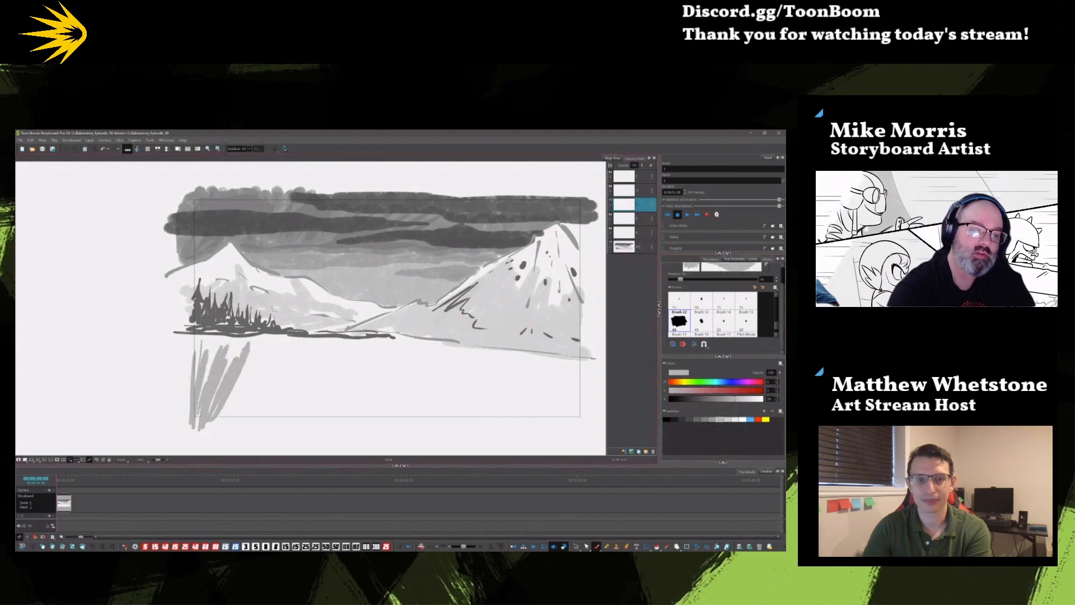
left_click_drag(248, 374, 220, 424)
left_click_drag(266, 352, 225, 420)
left_click_drag(263, 381, 234, 420)
left_click_drag(282, 353, 245, 412)
left_click_drag(265, 402, 241, 425)
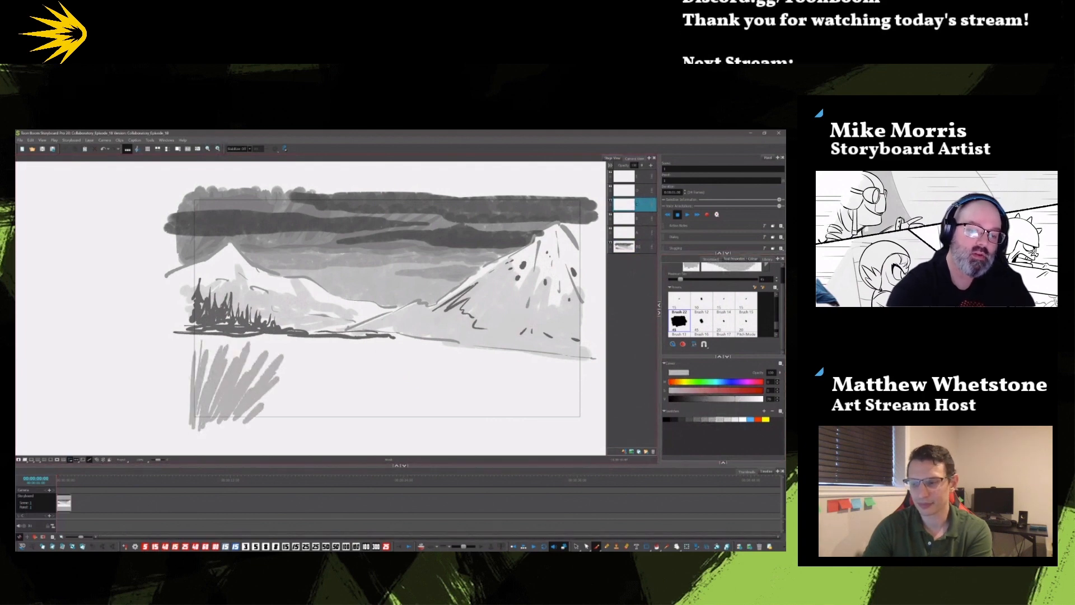
mouse_move(296, 371)
left_mouse_down()
mouse_move(250, 408)
mouse_move(275, 398)
left_mouse_up()
mouse_move(306, 379)
left_mouse_down()
mouse_move(249, 423)
mouse_move(266, 415)
left_mouse_up()
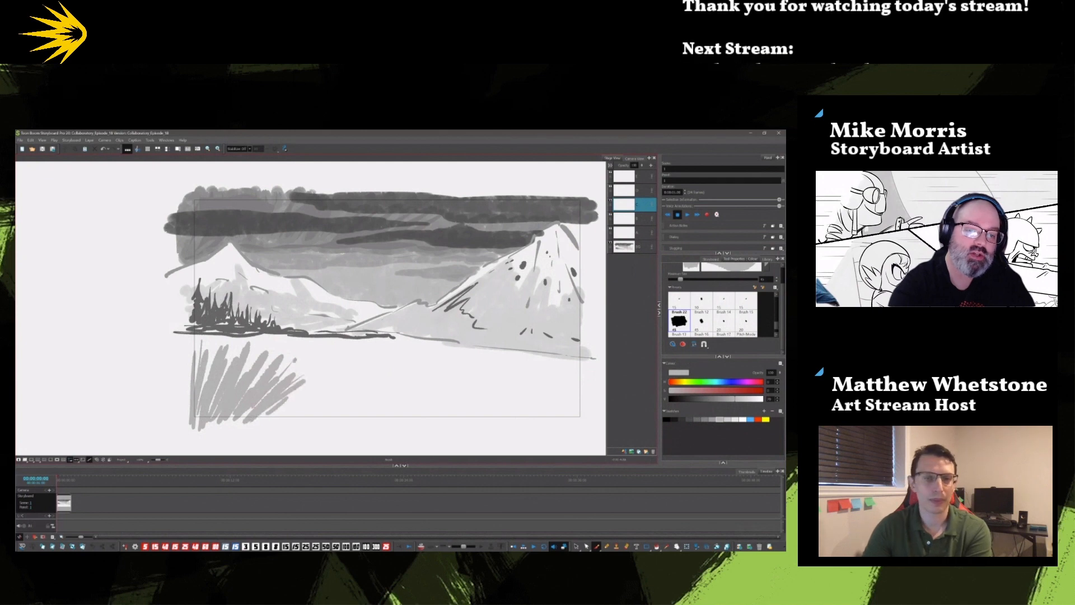
left_click_drag(266, 363, 245, 393)
left_click_drag(259, 343, 243, 374)
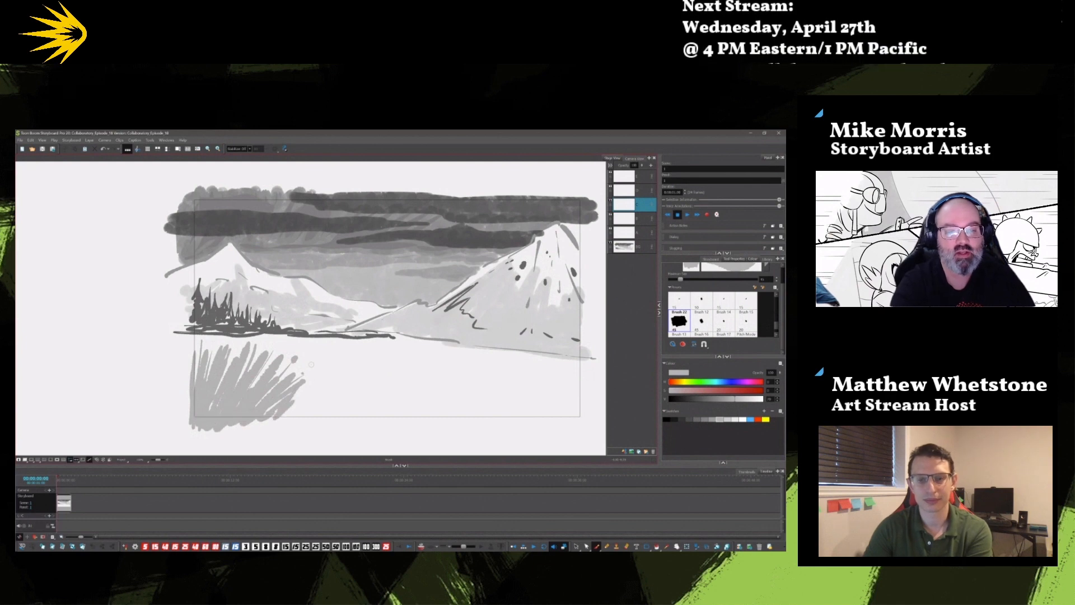
left_click_drag(313, 383, 305, 414)
left_click_drag(306, 391, 292, 416)
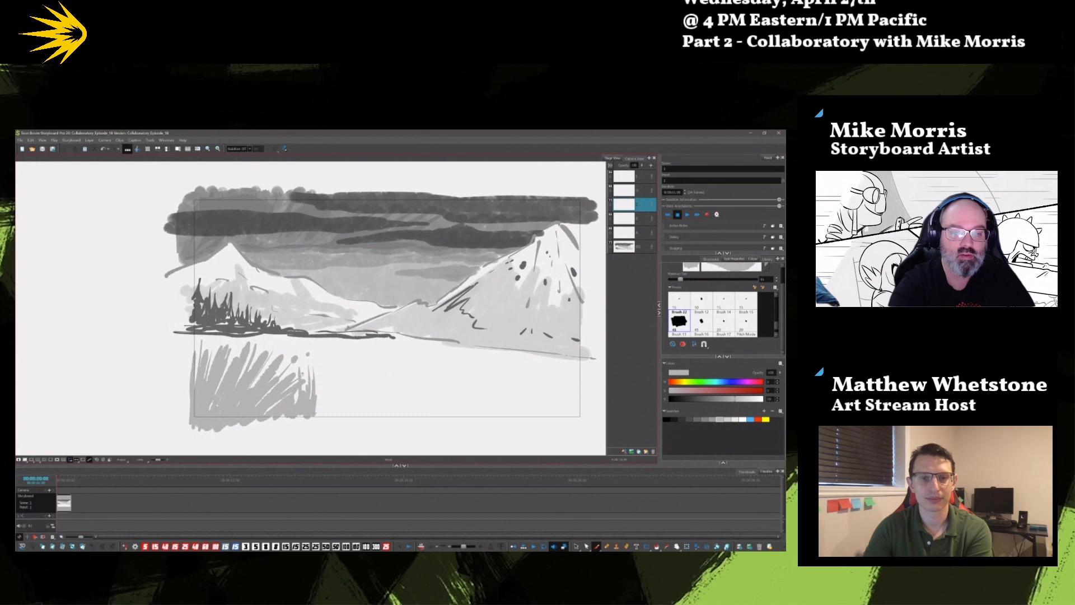
- Add shorter grass tufts beside the large clump and join them with a light grey ground strip along the frame's lower edge
left_click_drag(342, 412, 364, 409)
mouse_move(249, 423)
left_mouse_down()
mouse_move(380, 416)
mouse_move(367, 390)
left_mouse_up()
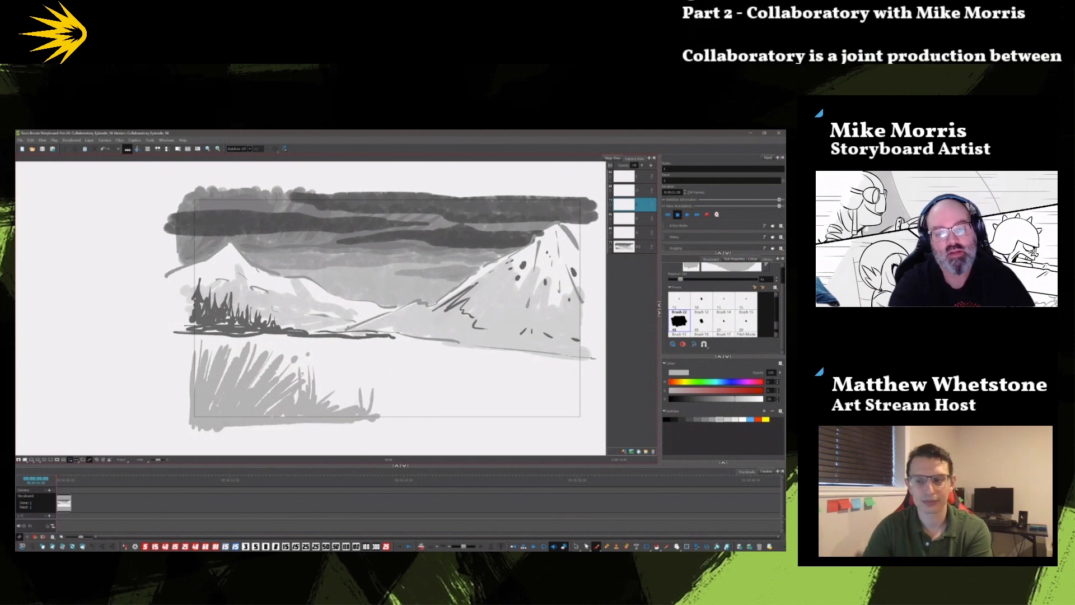
left_click(347, 380)
left_click_drag(349, 409, 346, 396)
left_click_drag(238, 425, 396, 421)
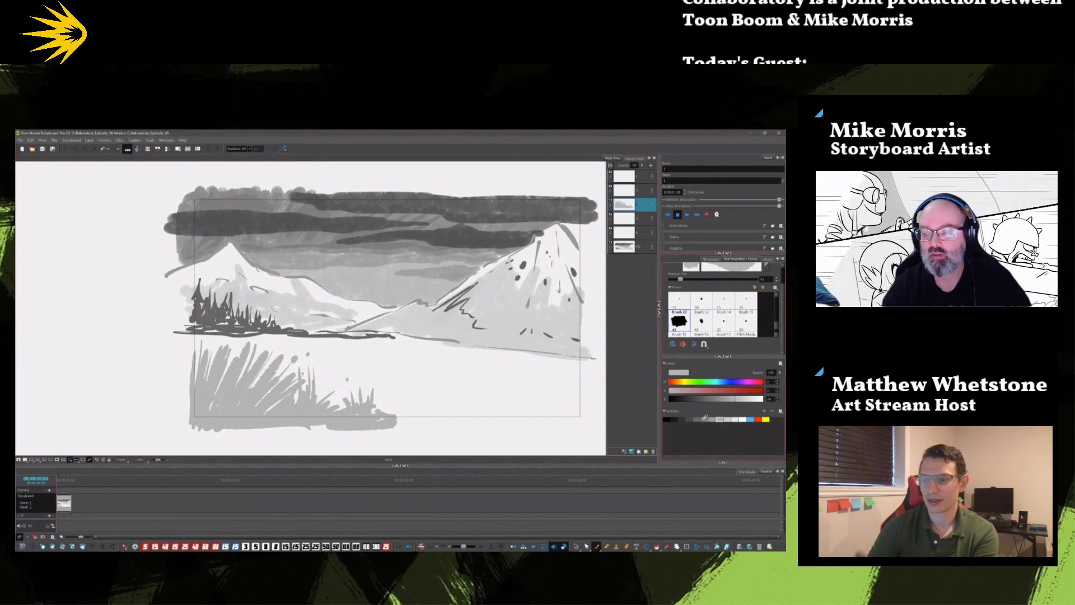
- Paint a dark grey bank with small pointed trees along the foot of the right mountain
left_click(697, 419)
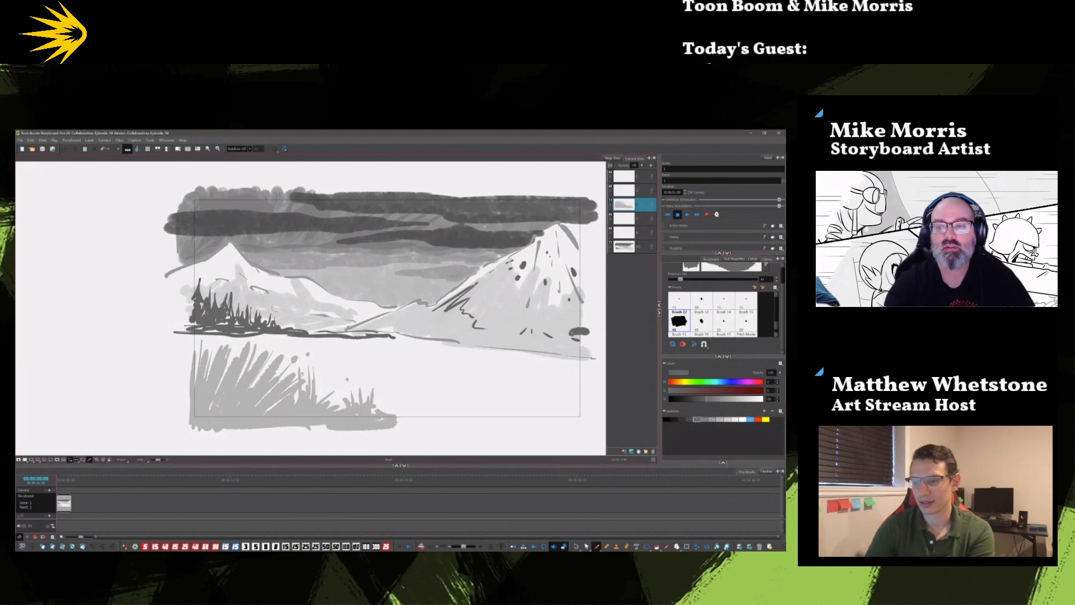
mouse_move(564, 338)
left_mouse_down()
mouse_move(427, 340)
mouse_move(572, 347)
mouse_move(529, 360)
mouse_move(591, 366)
left_mouse_up()
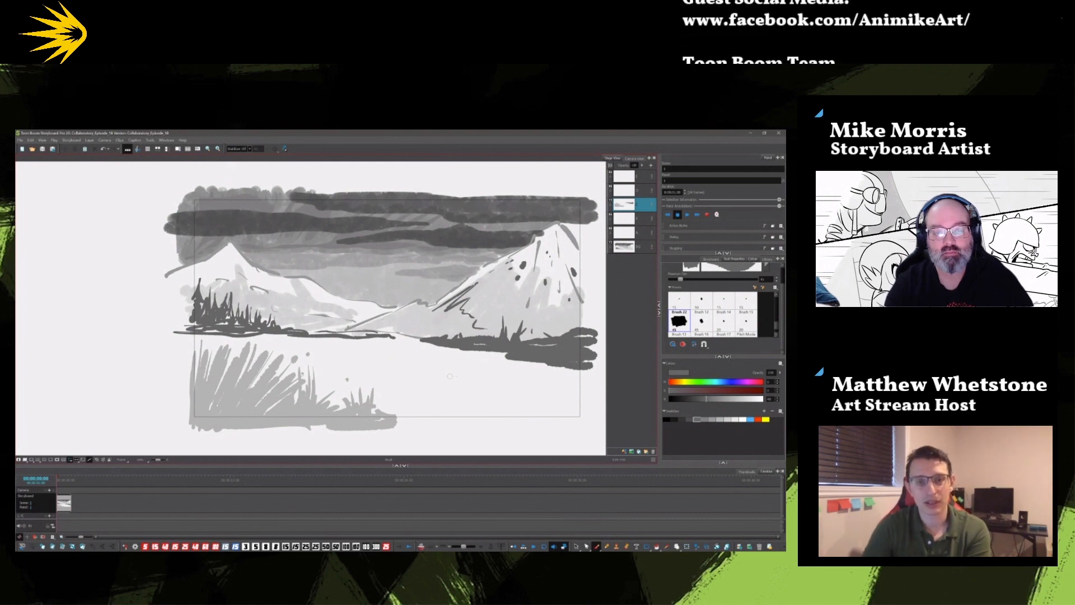
- Select the dark tree bank at the foot of the right mountain and move it from the grass layer to the mountain landscape layer
left_click(576, 546)
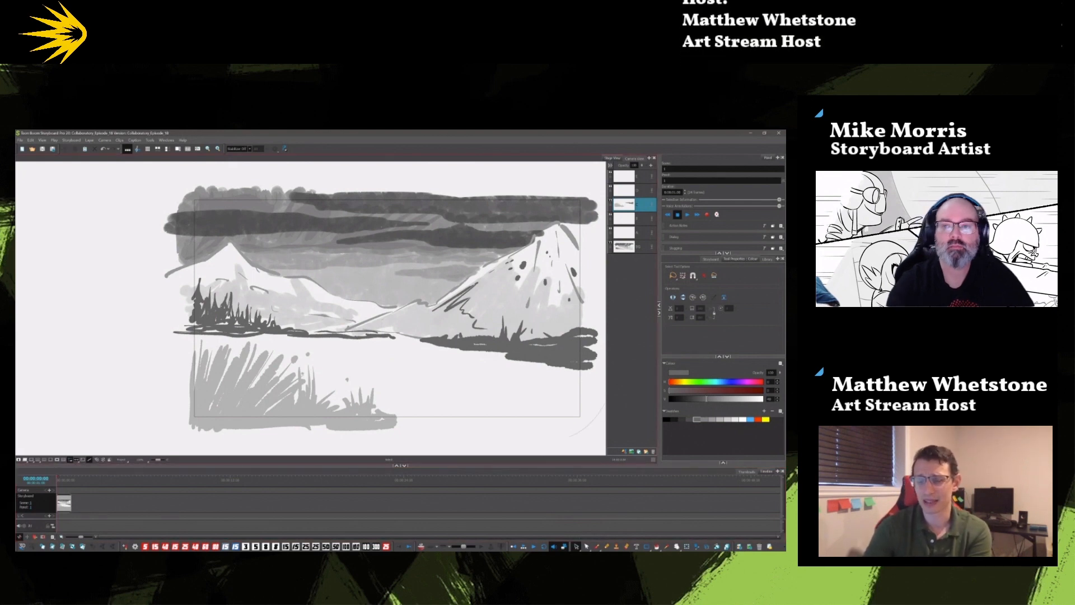
left_click_drag(469, 436, 609, 423)
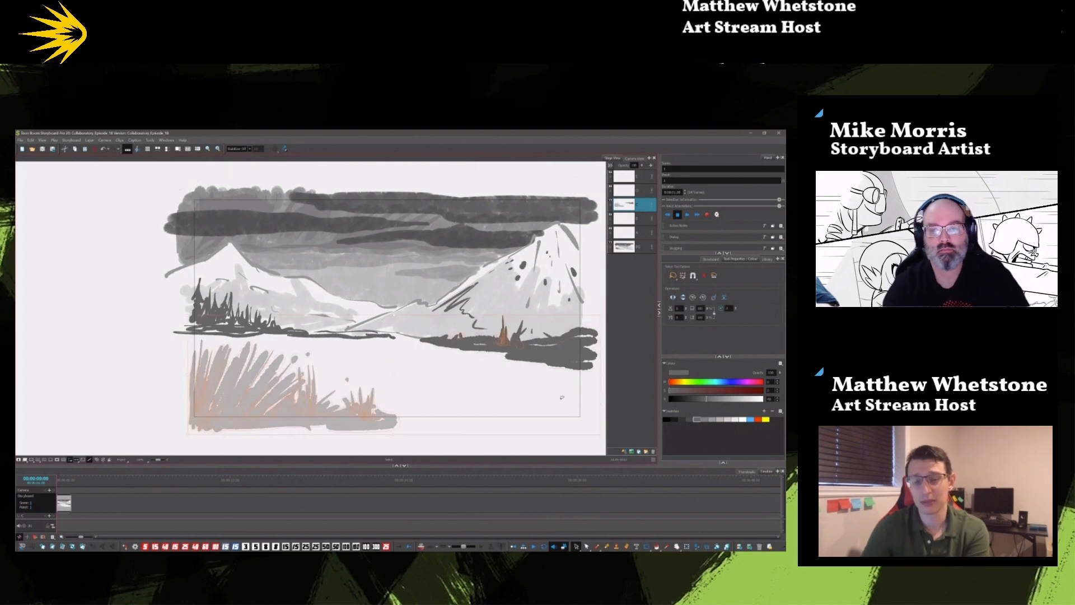
left_click(538, 382)
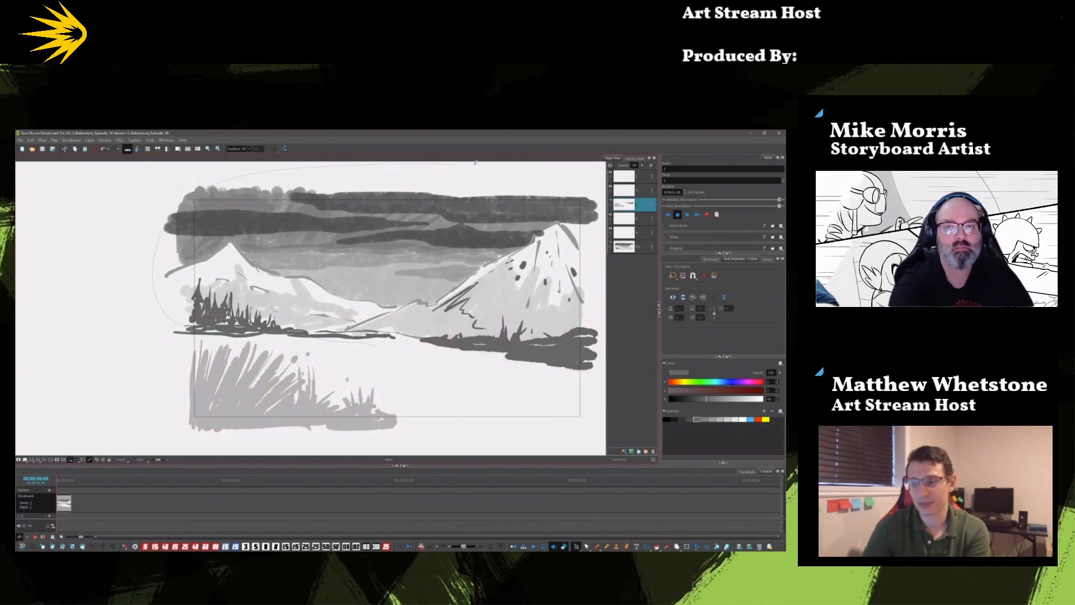
left_click_drag(603, 370, 475, 371)
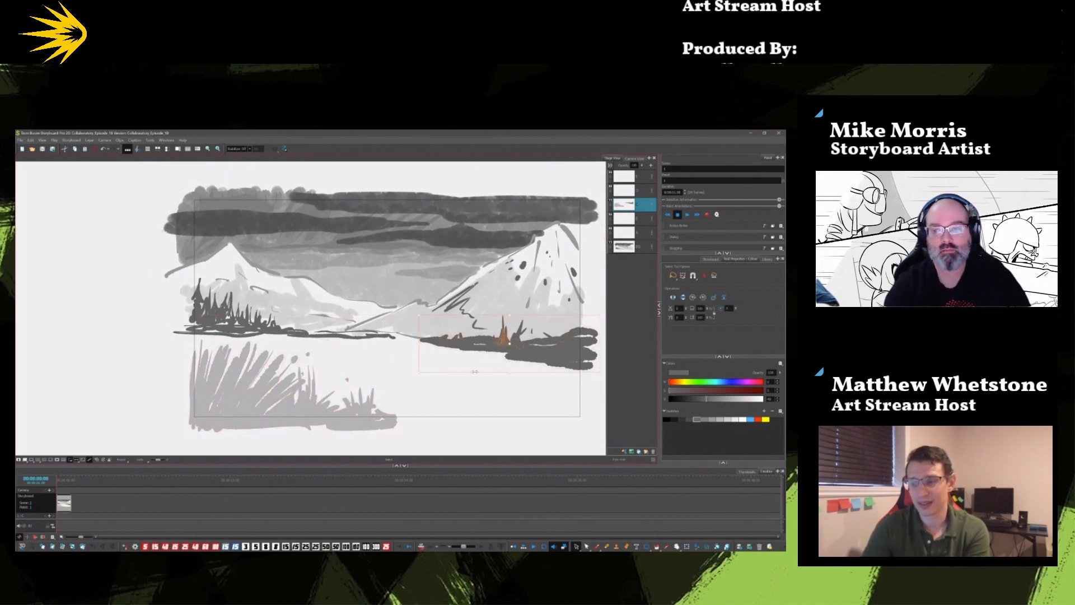
left_click(408, 359)
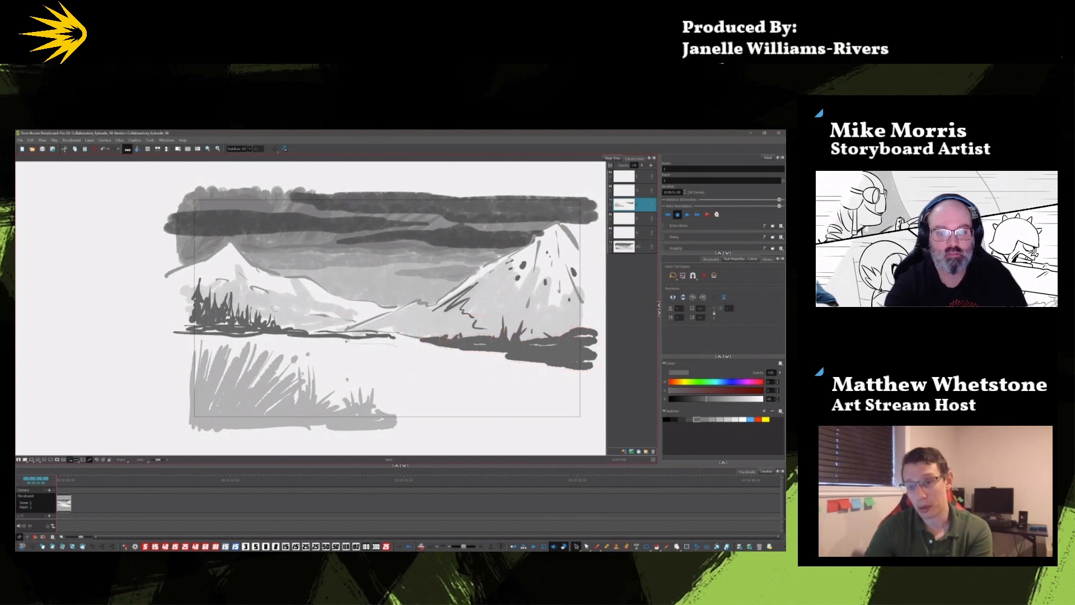
mouse_move(181, 217)
left_mouse_down()
mouse_move(445, 161)
mouse_move(596, 179)
left_mouse_up()
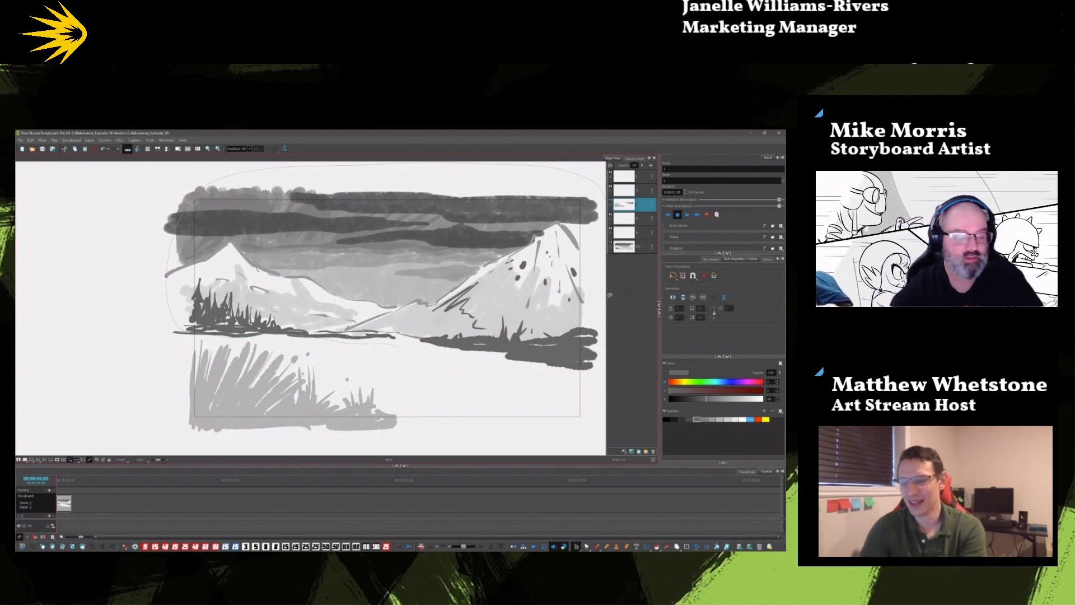
mouse_move(599, 326)
left_mouse_down()
mouse_move(586, 387)
mouse_move(606, 263)
mouse_move(569, 175)
mouse_move(343, 152)
mouse_move(141, 252)
mouse_move(138, 300)
mouse_move(485, 363)
mouse_move(412, 341)
mouse_move(355, 347)
mouse_move(522, 363)
left_mouse_up()
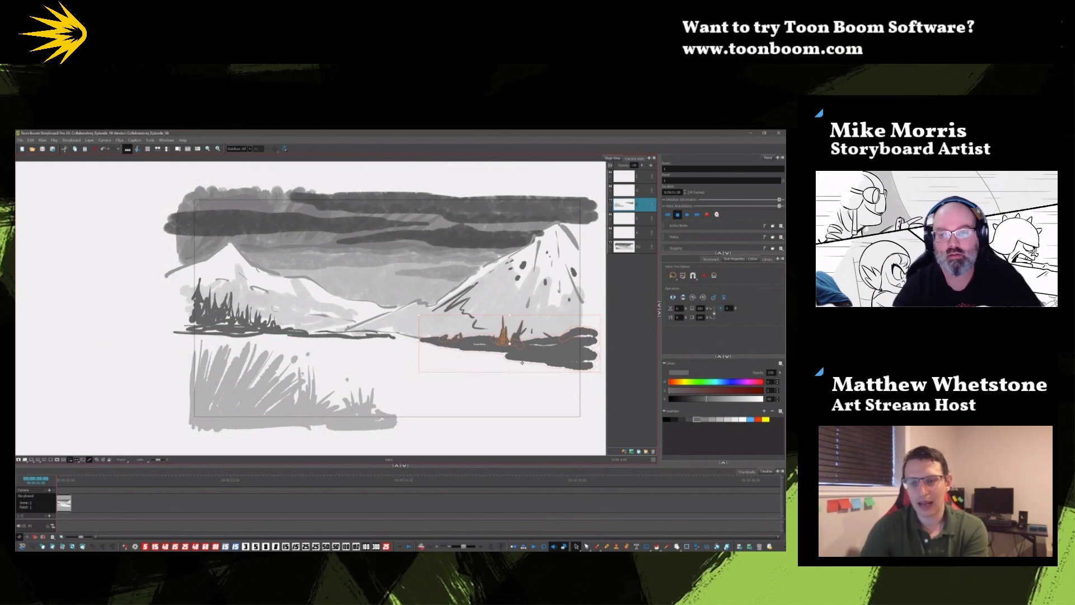
left_click_drag(394, 346, 383, 341)
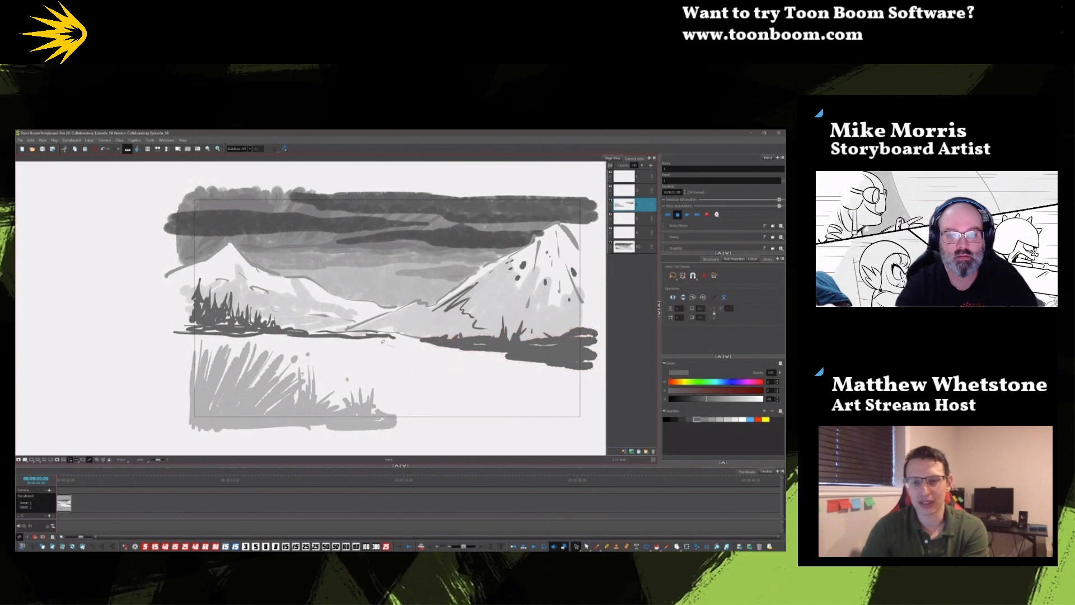
left_click_drag(586, 378, 585, 392)
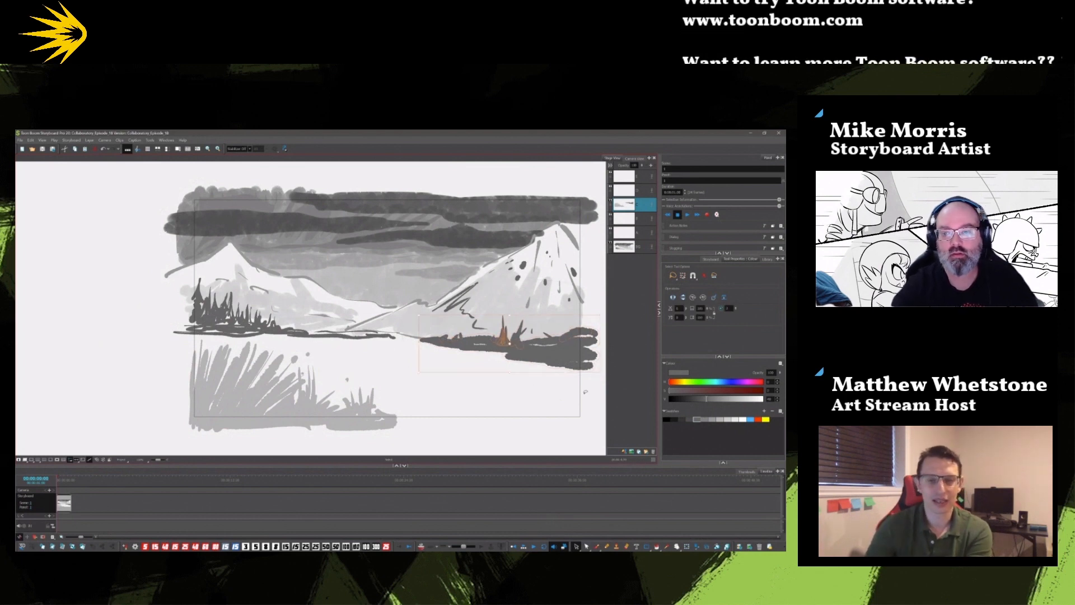
key("Delete")
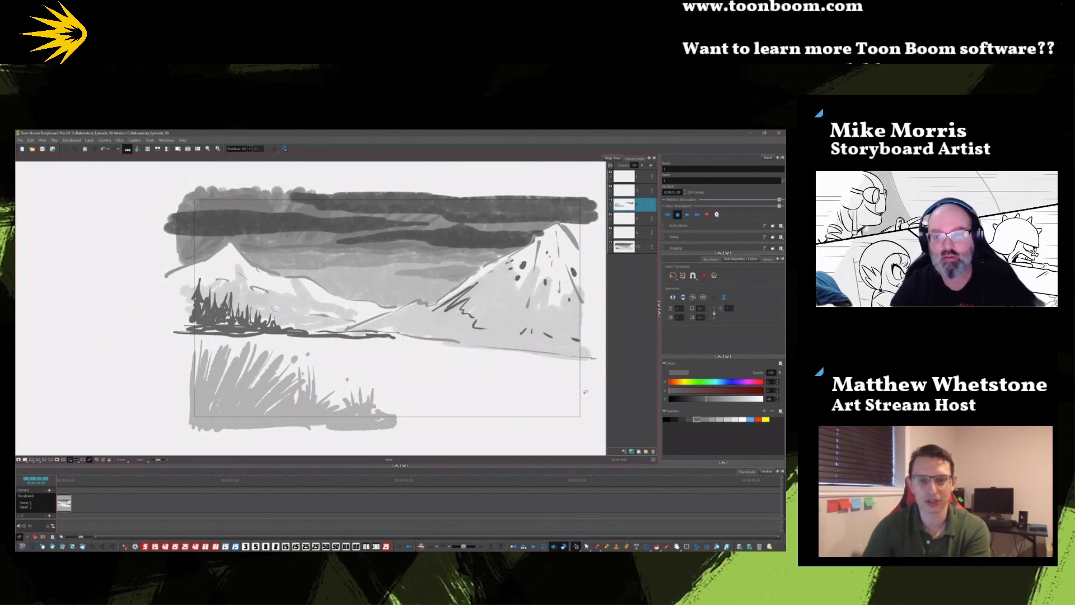
key("ctrl+z")
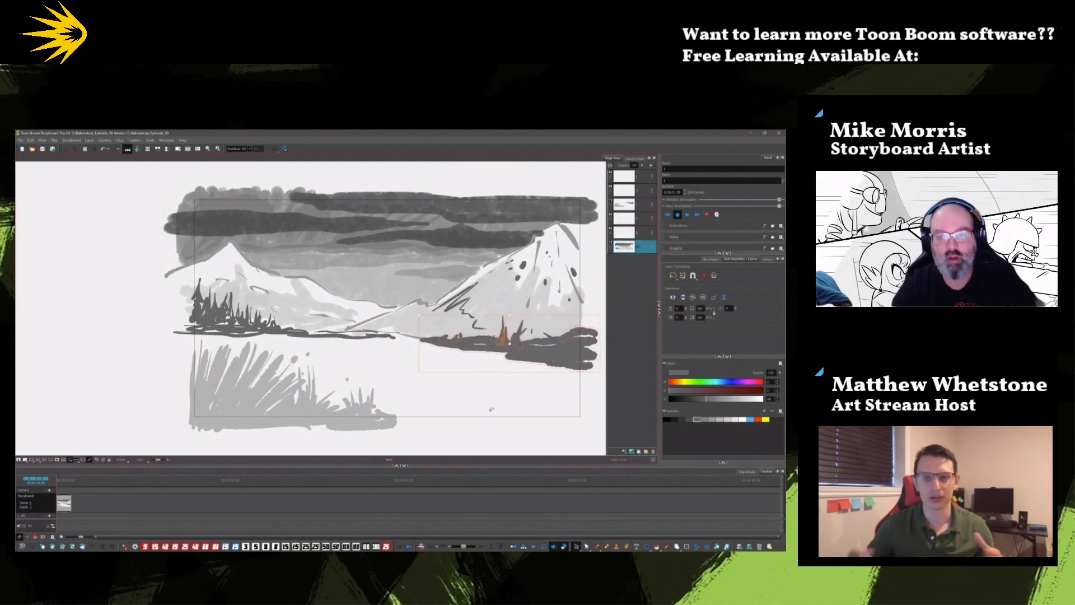
- Squash the dark bank at the foot of the right mountain vertically, raising its lower edge slightly
left_click(495, 409)
left_click(560, 358)
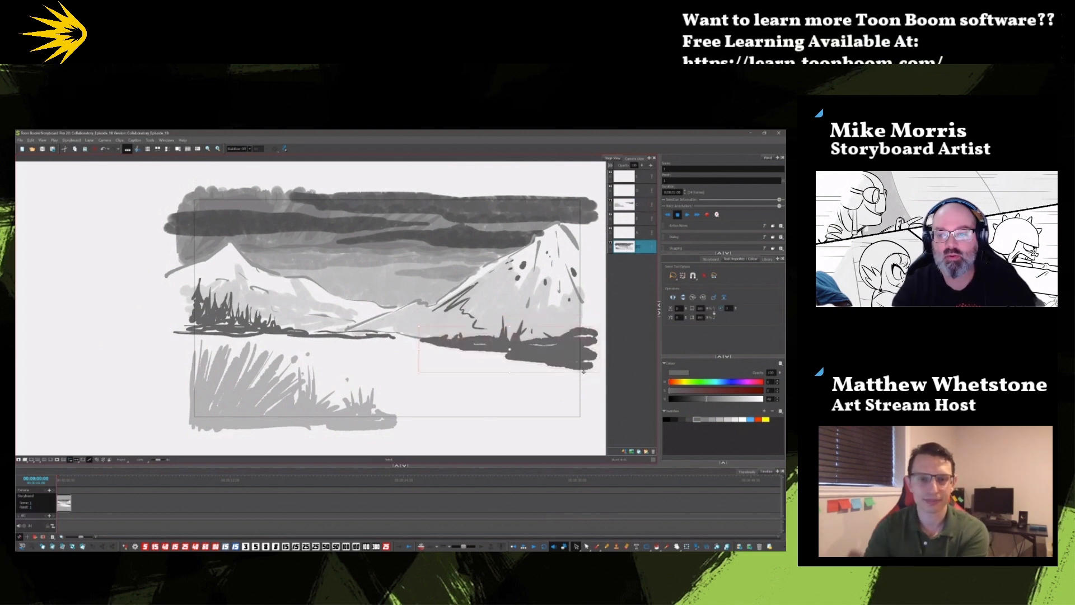
left_click_drag(509, 372, 509, 362)
left_click(460, 368)
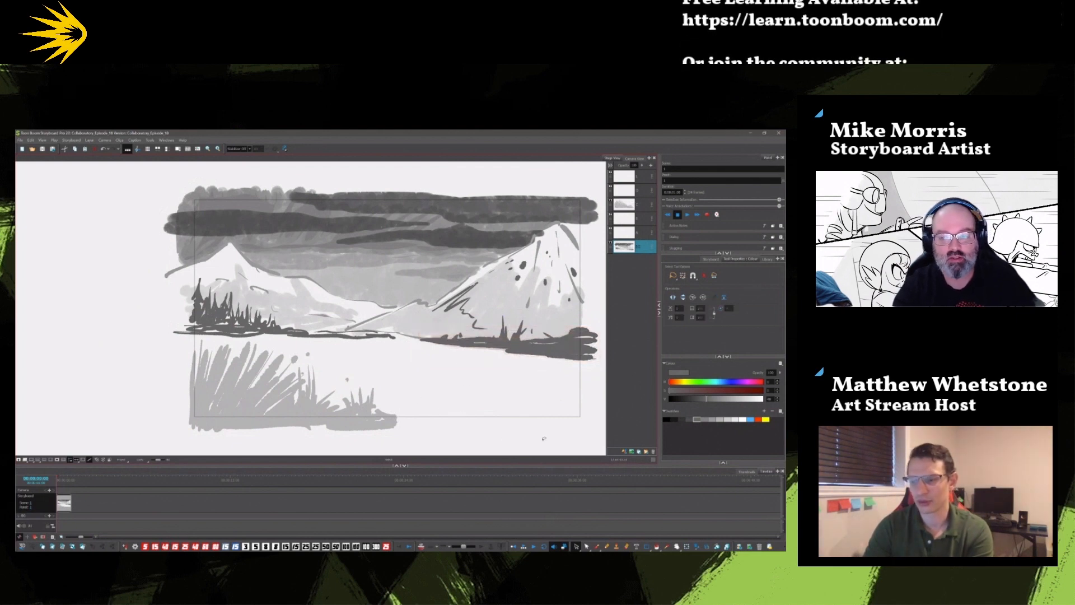
- Paint a mid-grey shoreline band with the textured brush, running from the end of the left shore beneath the right bank past the frame edge
left_click(596, 546)
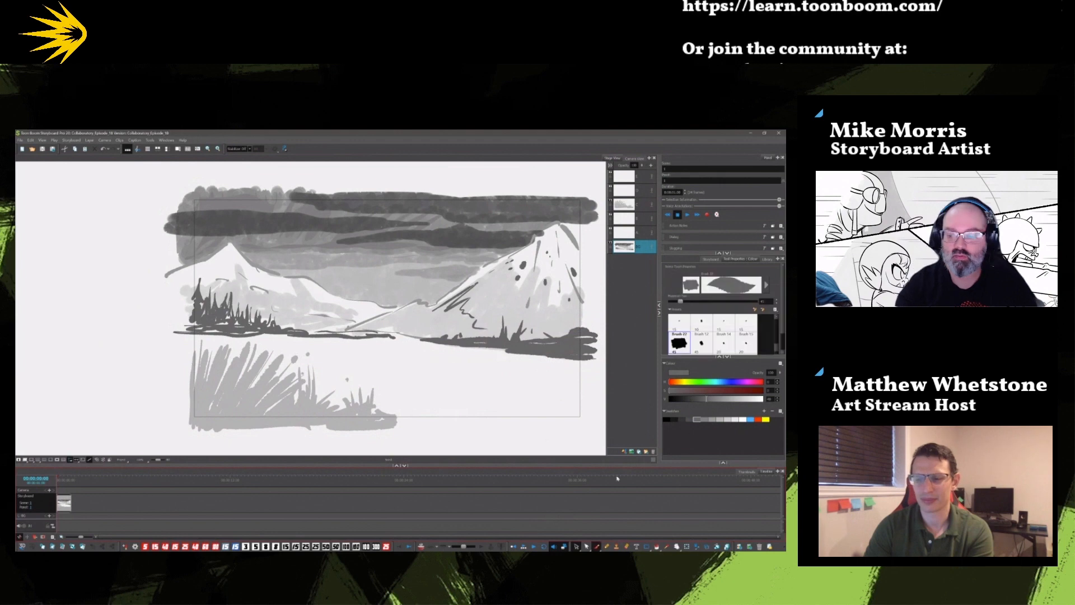
left_click_drag(344, 334, 602, 371)
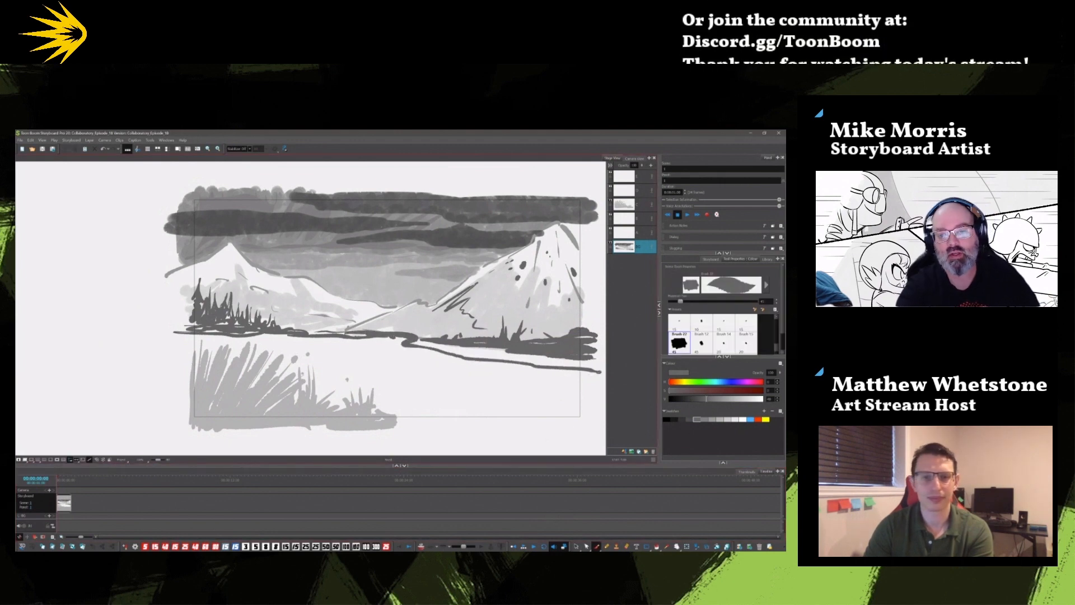
key("ctrl+z")
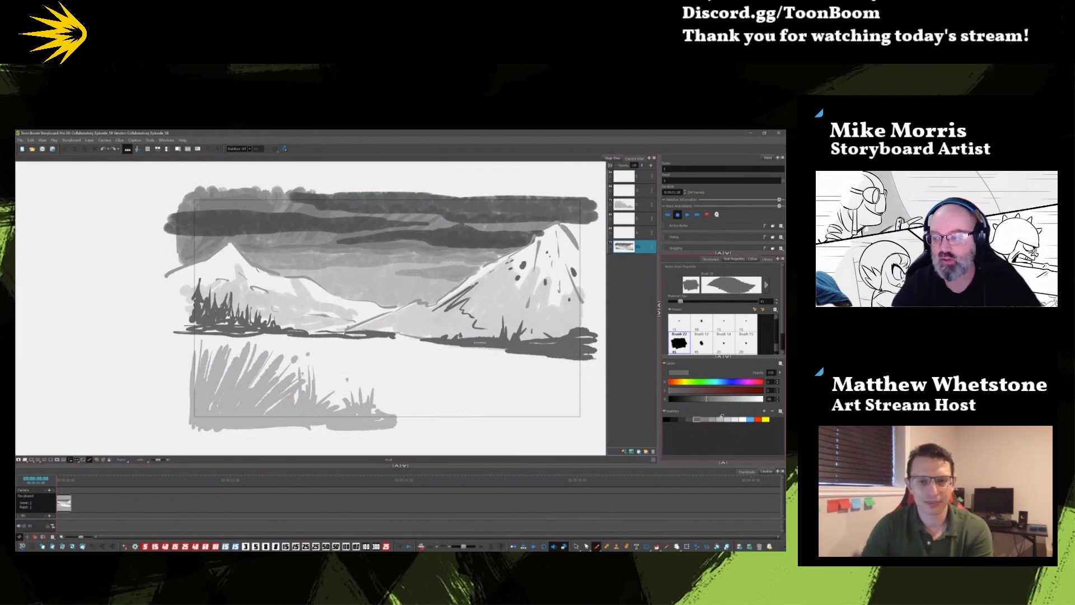
left_click(712, 419)
mouse_move(398, 335)
left_mouse_down()
mouse_move(574, 374)
mouse_move(546, 376)
mouse_move(566, 382)
mouse_move(409, 347)
left_mouse_up()
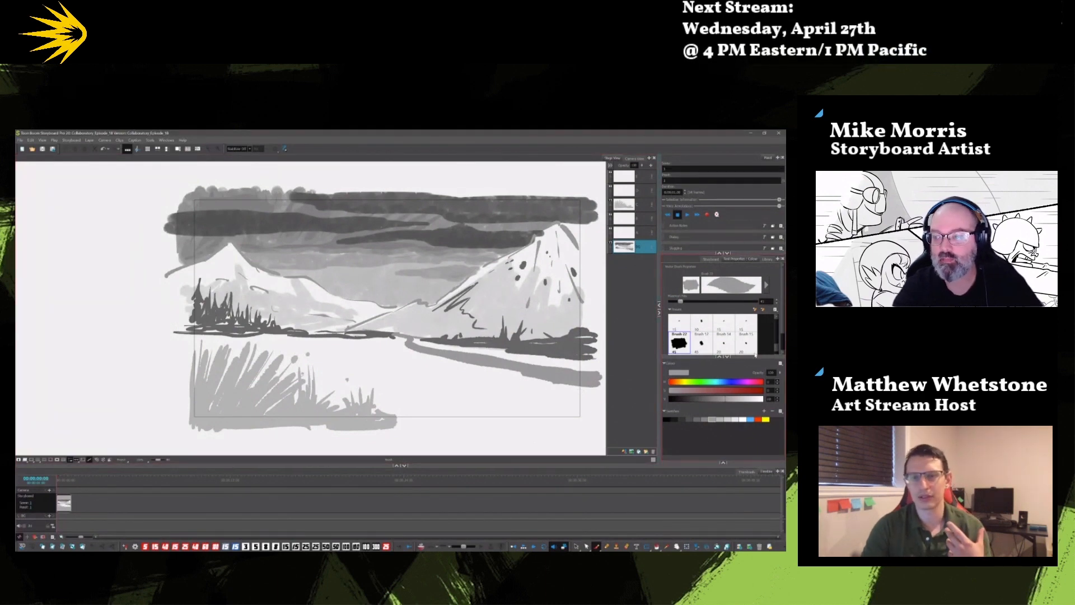
- Texture the white foreground area below the shoreline with broad, faint off-white strokes, using Brush 17 at an enlarged size
scroll(780, 328, "down", 3)
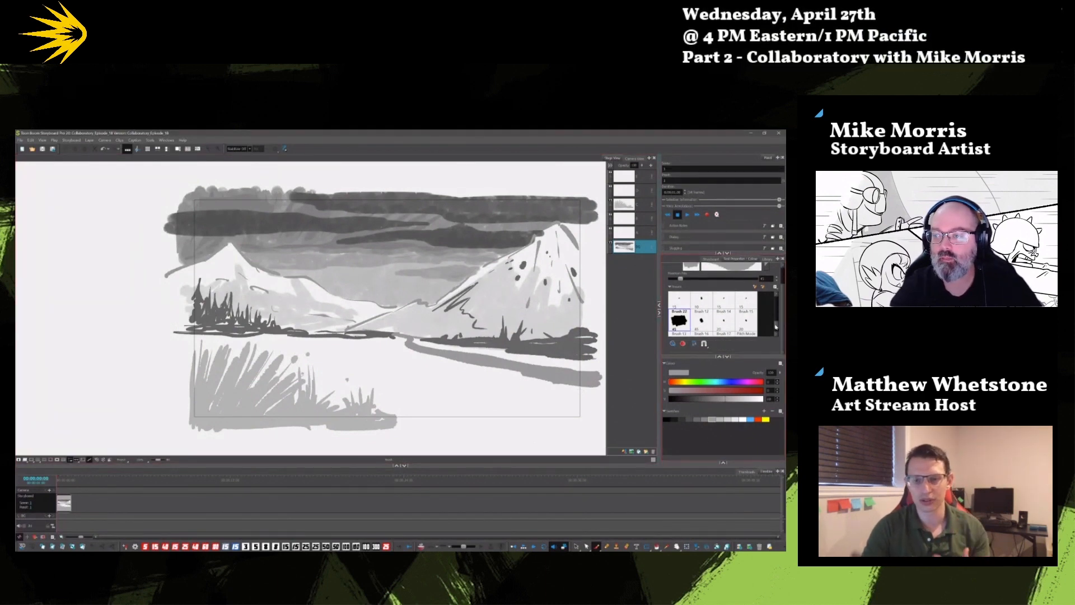
left_click(724, 326)
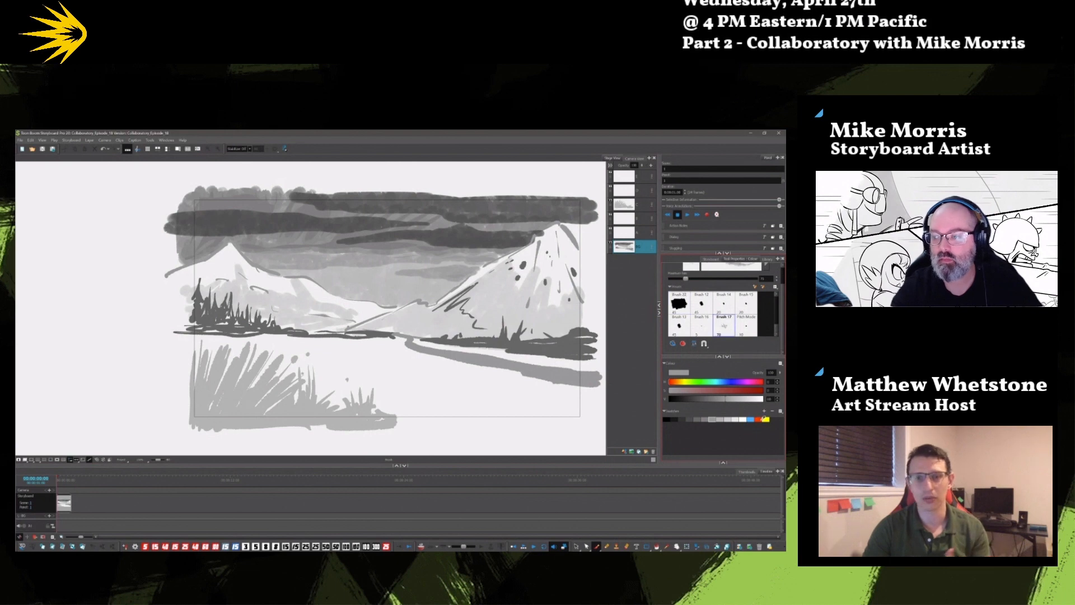
left_click(712, 419)
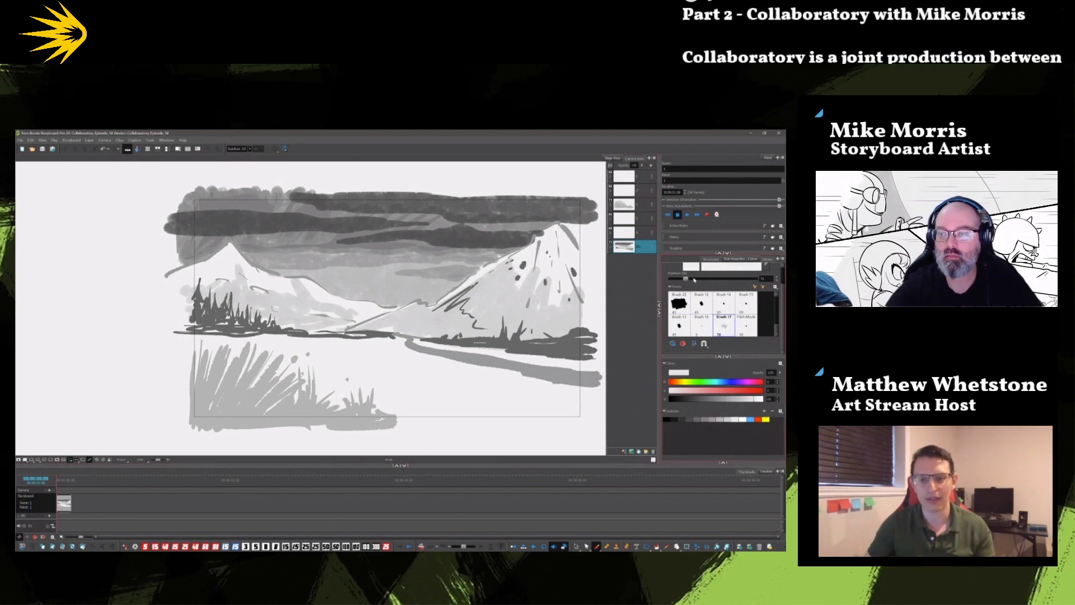
left_click_drag(686, 278, 703, 279)
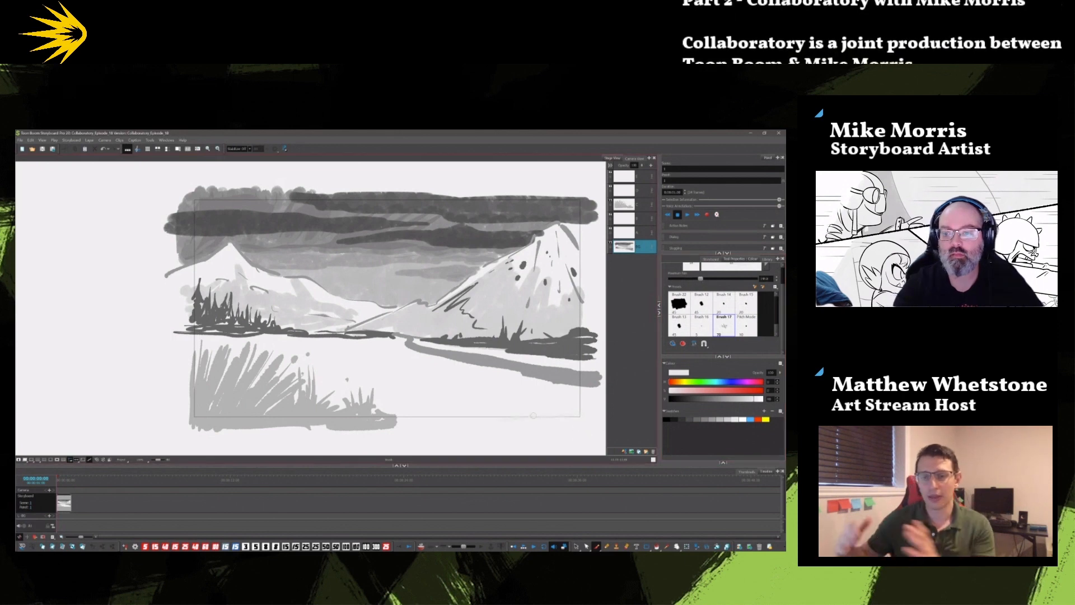
left_click_drag(456, 418, 575, 392)
left_click_drag(392, 400, 527, 384)
left_click_drag(336, 392, 476, 375)
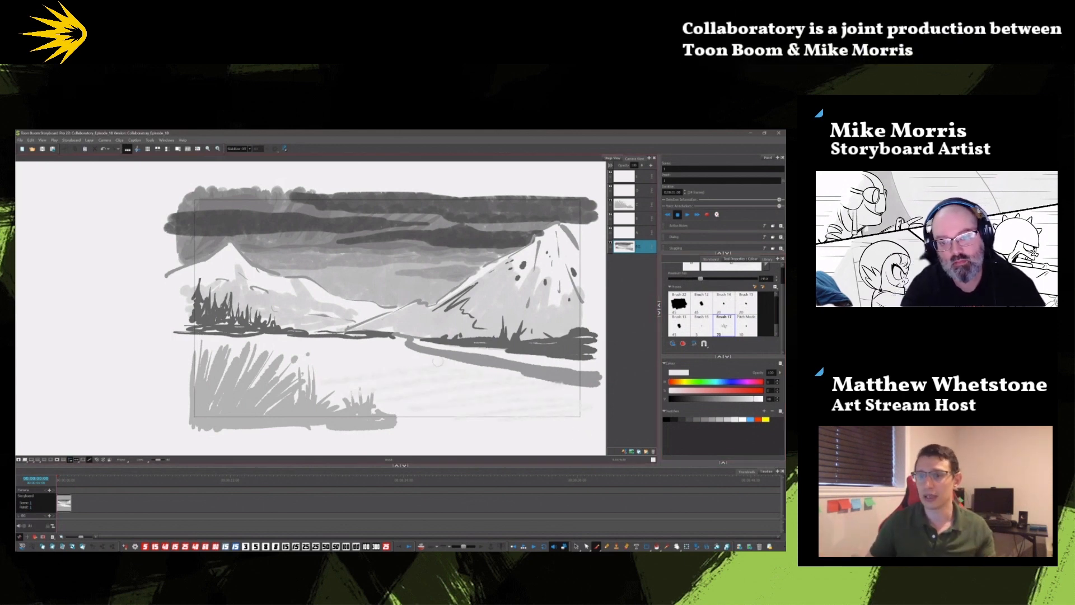
mouse_move(280, 366)
left_mouse_down()
mouse_move(455, 365)
mouse_move(589, 406)
left_mouse_up()
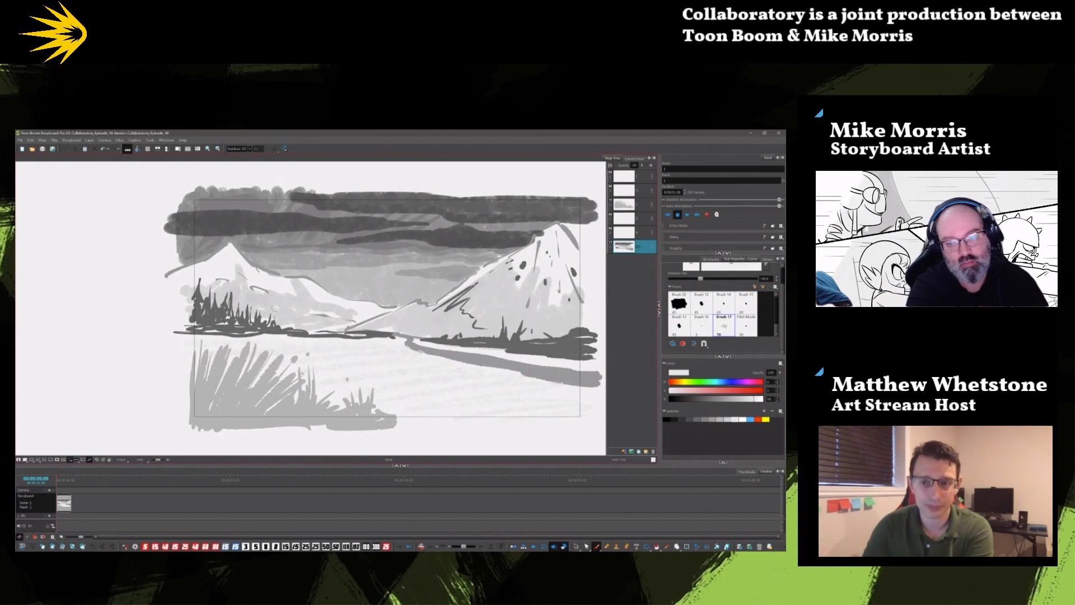
left_click_drag(377, 380, 534, 413)
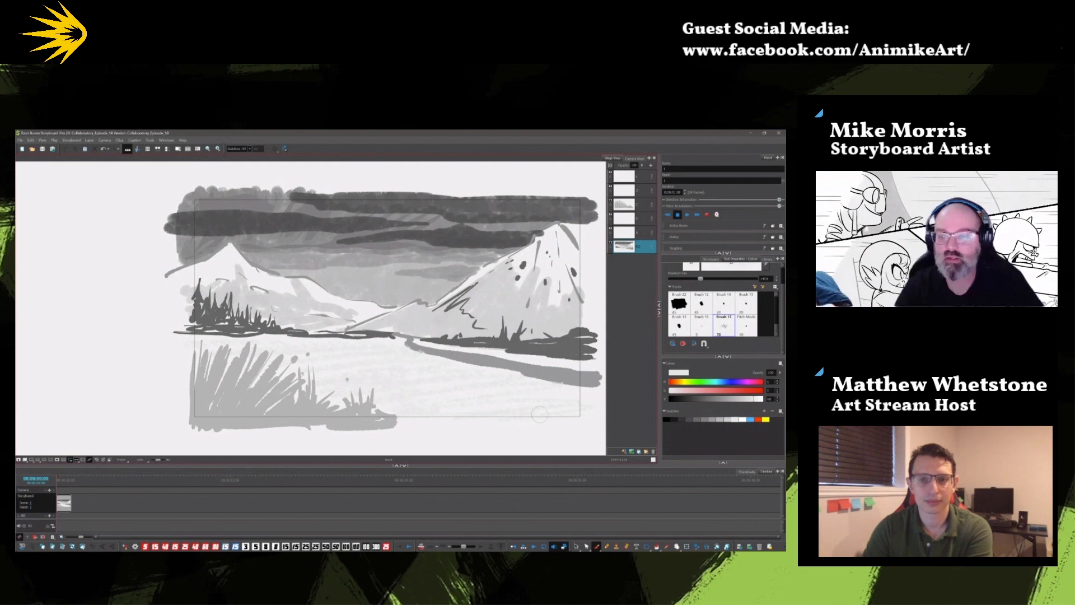
- Sketch a tiny black standing figure in the middle of the foreground on the empty layer below the grass, using a fine brush
left_click(628, 219)
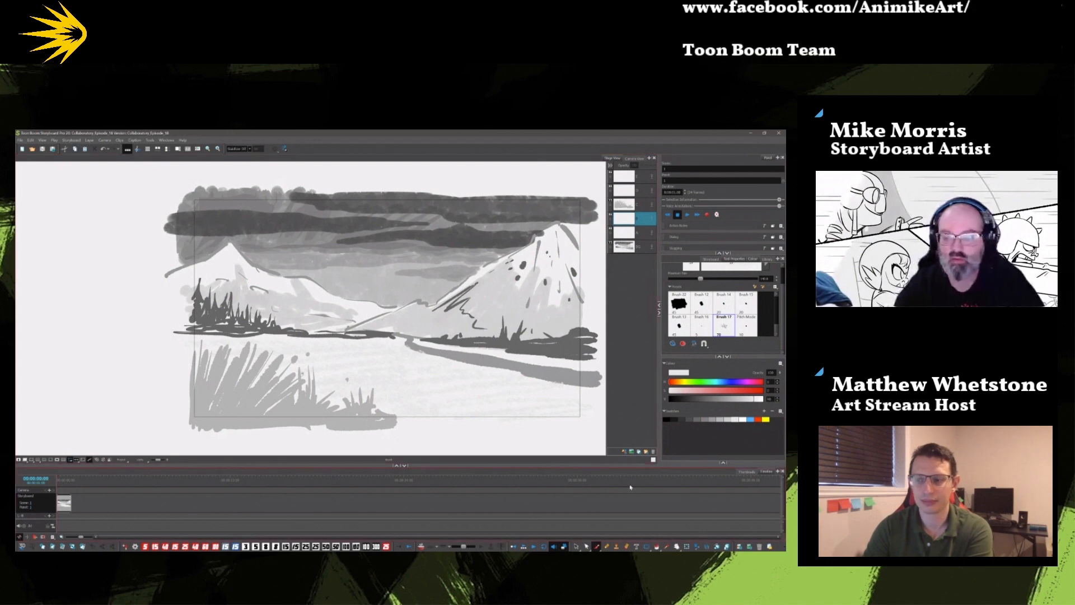
scroll(778, 323, "up", 3)
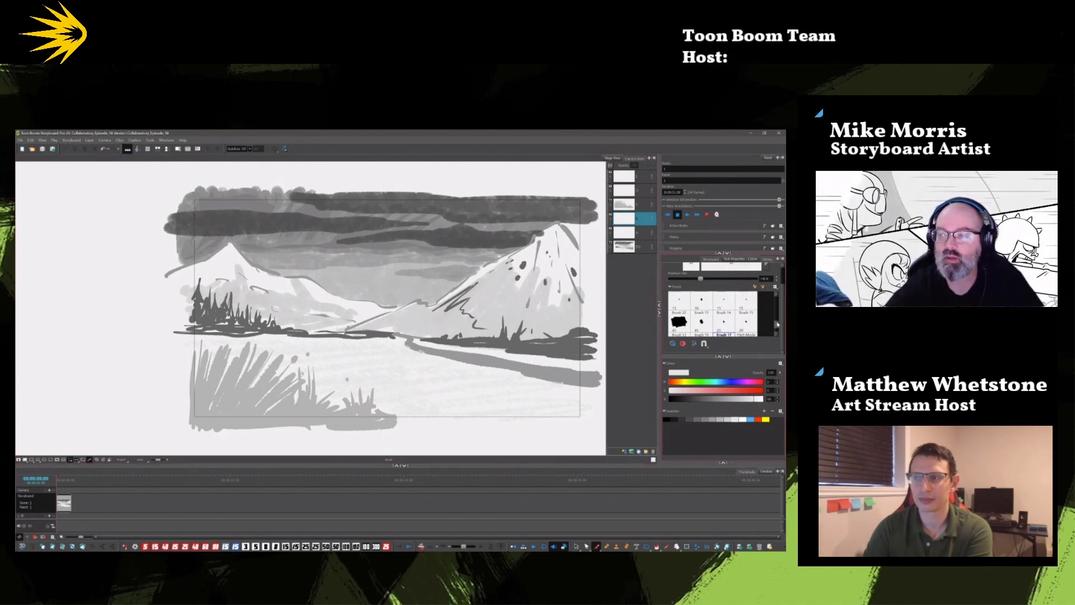
left_click_drag(778, 320, 776, 326)
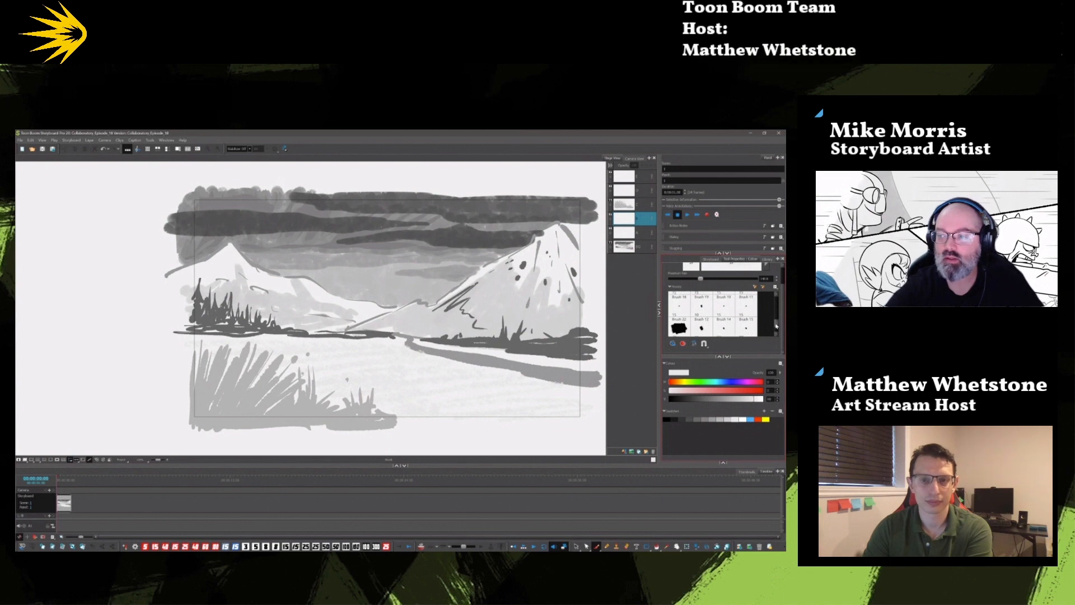
left_click(752, 332)
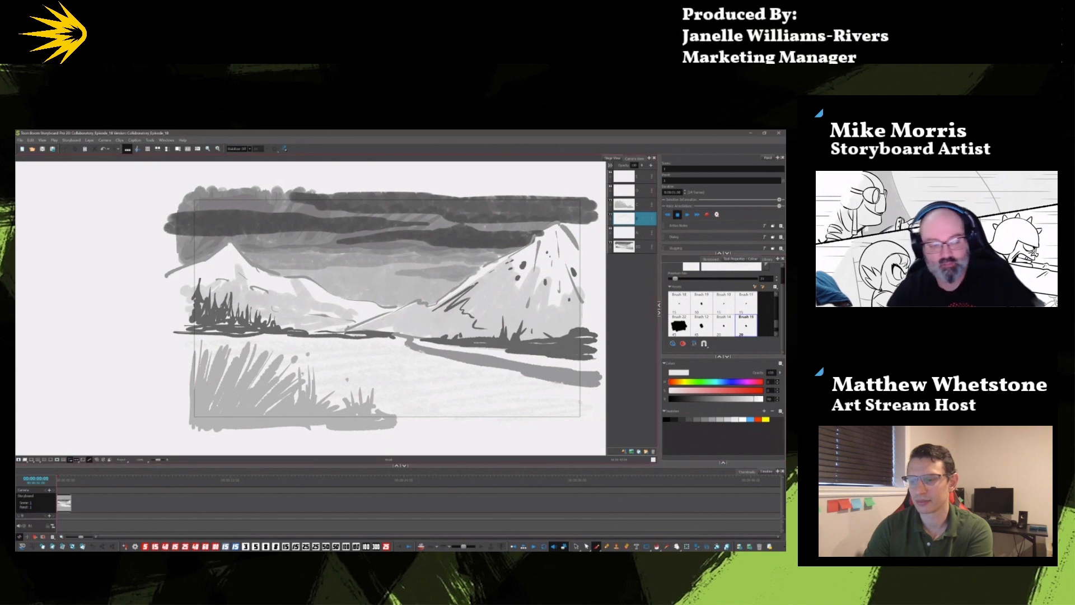
left_click(666, 419)
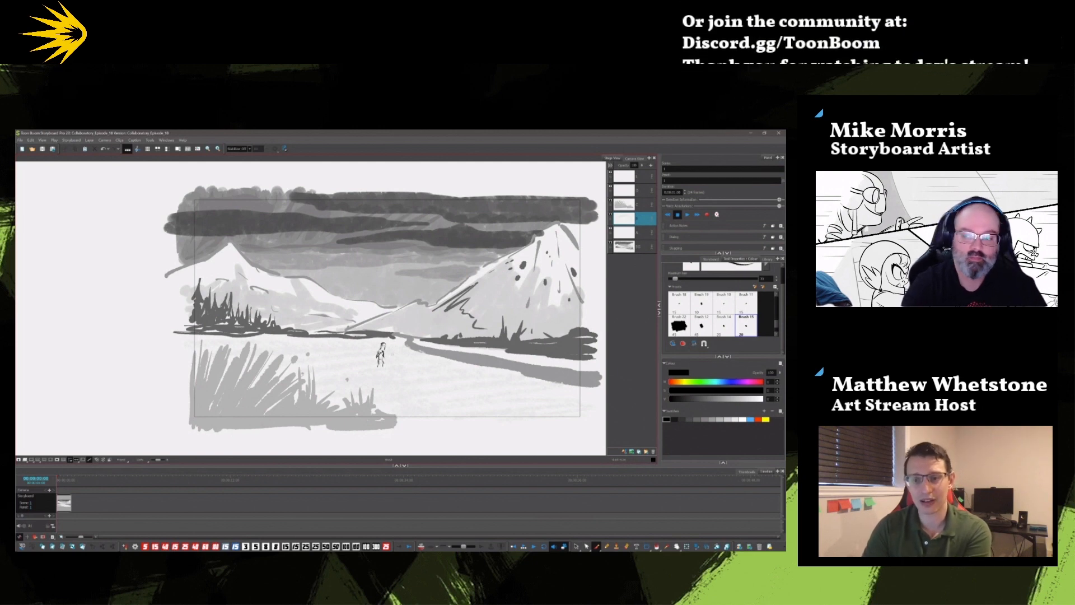
- Select the tiny black figure and delete it
key("alt+s")
left_click(382, 353)
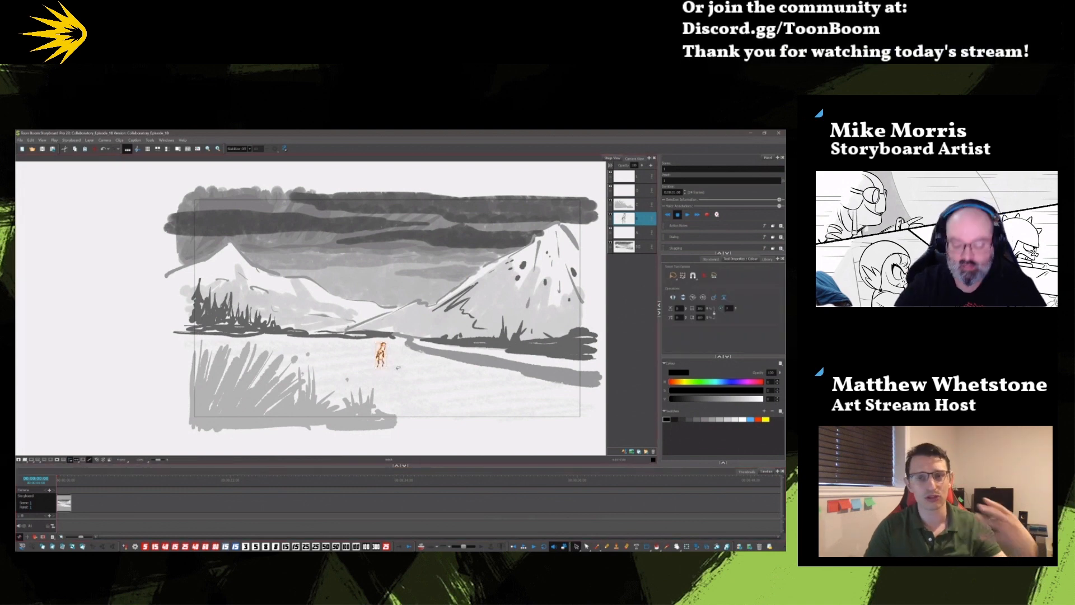
key("Delete")
- Sketch the head and raised forearms of a larger black figure in the middle of the foreground with a fine brush
key("2")
key("2")
key("2")
key("2")
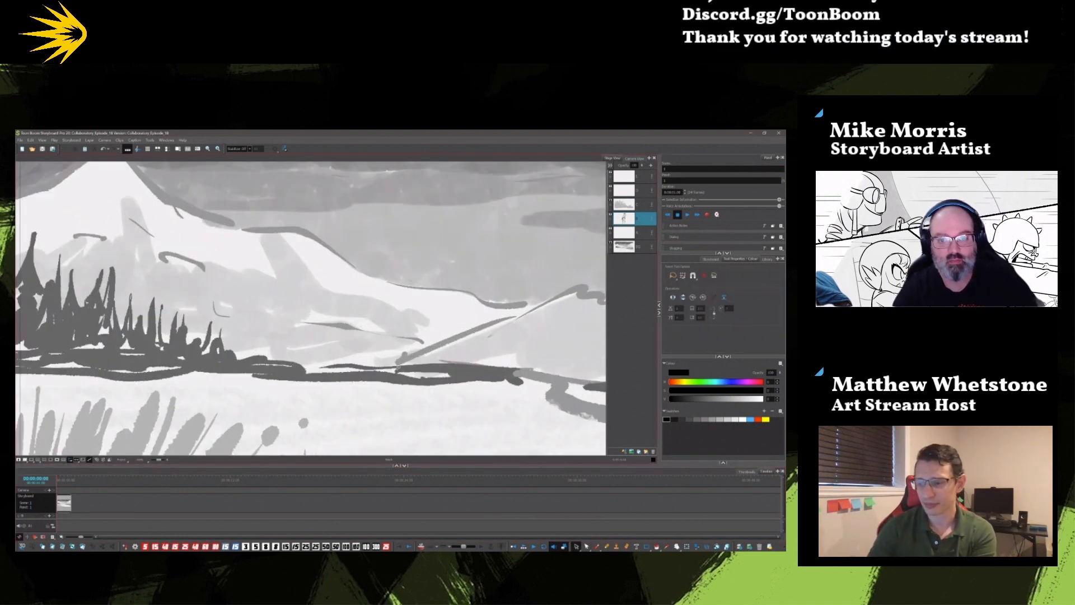
key("space")
left_click_drag(492, 453, 426, 390)
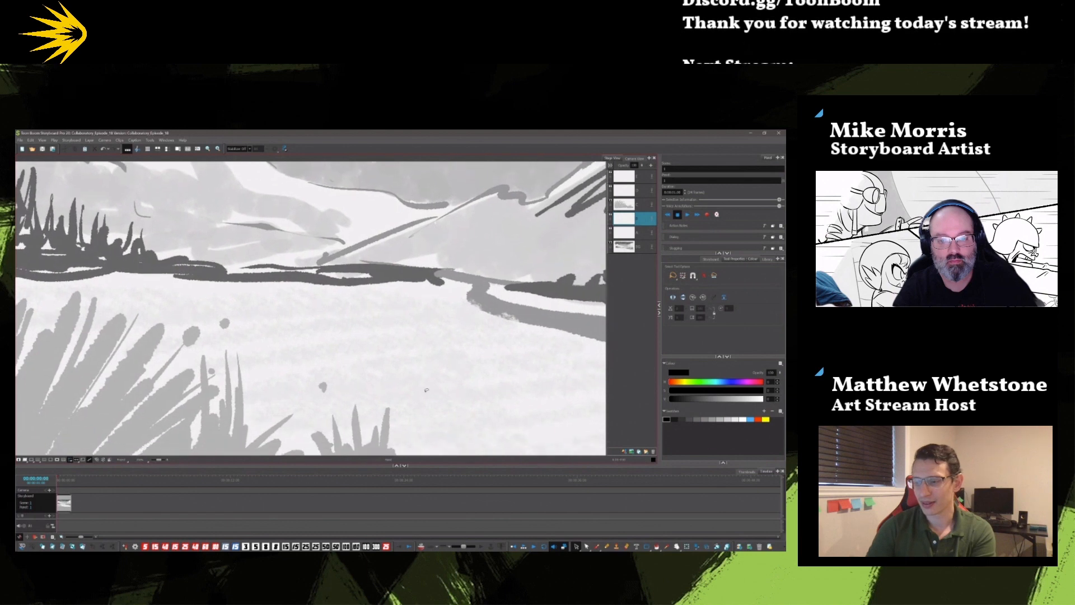
key("alt+b")
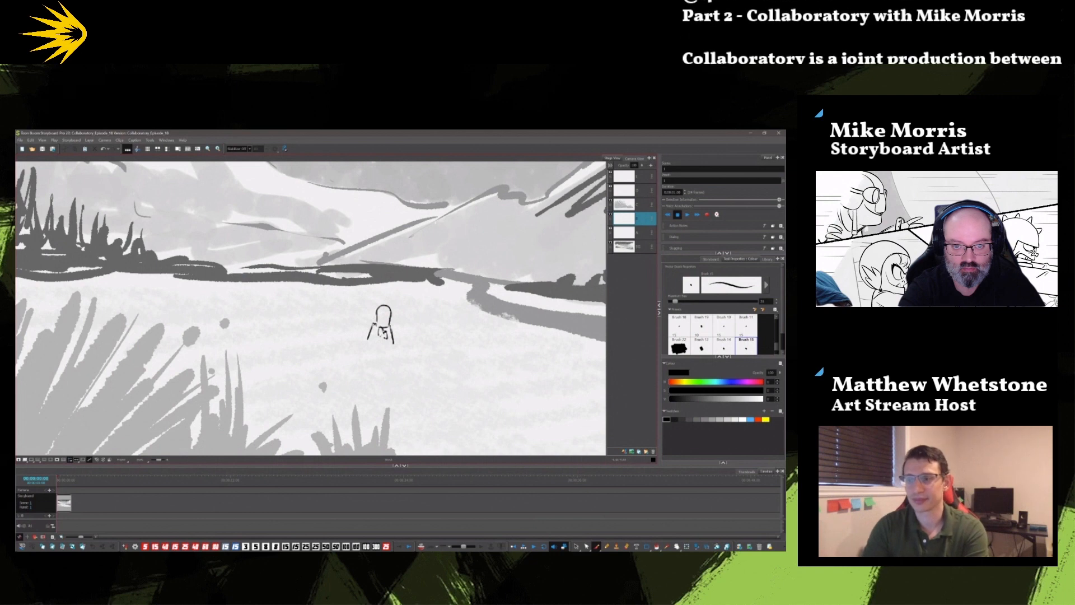
left_click_drag(379, 328, 367, 346)
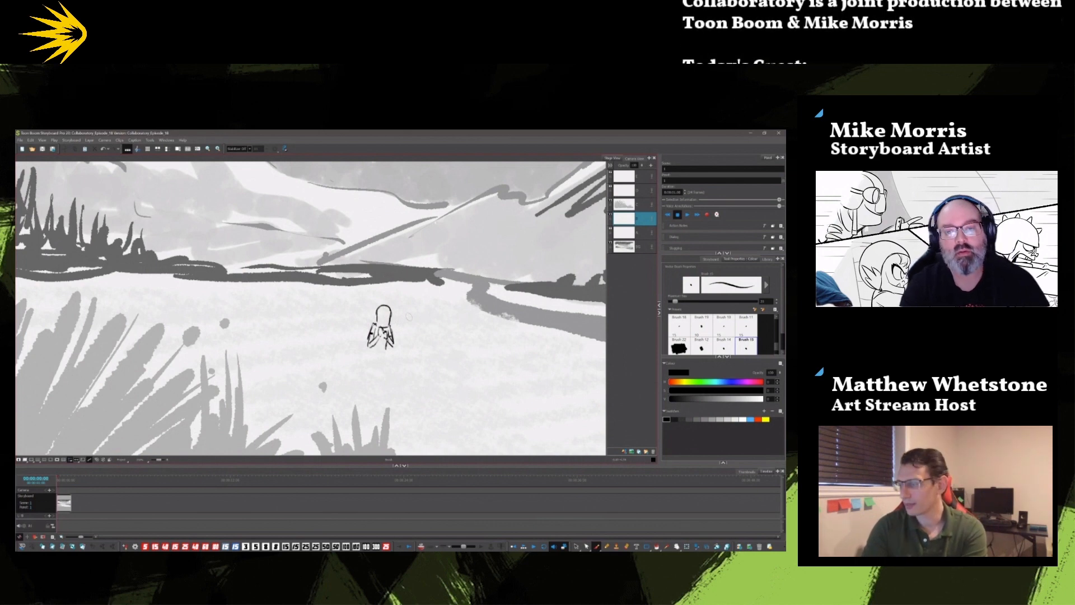
- Draw the figure's long black hair streaming sideways in the wind and thicken its strands on the crown
mouse_move(386, 307)
left_mouse_down()
mouse_move(429, 331)
mouse_move(392, 328)
left_mouse_up()
left_click_drag(394, 331, 415, 334)
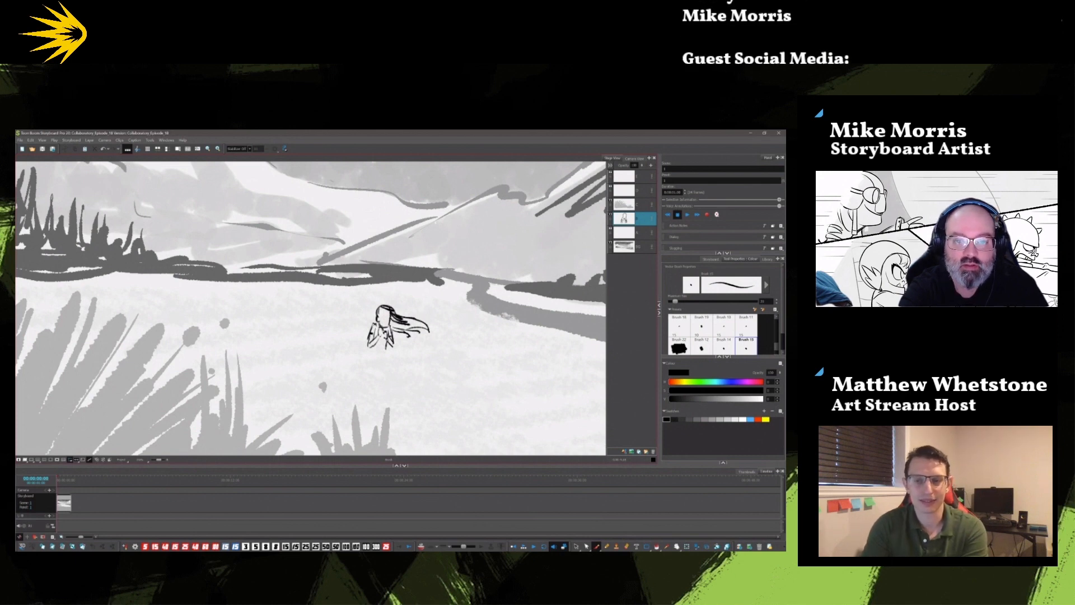
mouse_move(399, 317)
left_mouse_down()
mouse_move(431, 328)
mouse_move(409, 330)
left_mouse_up()
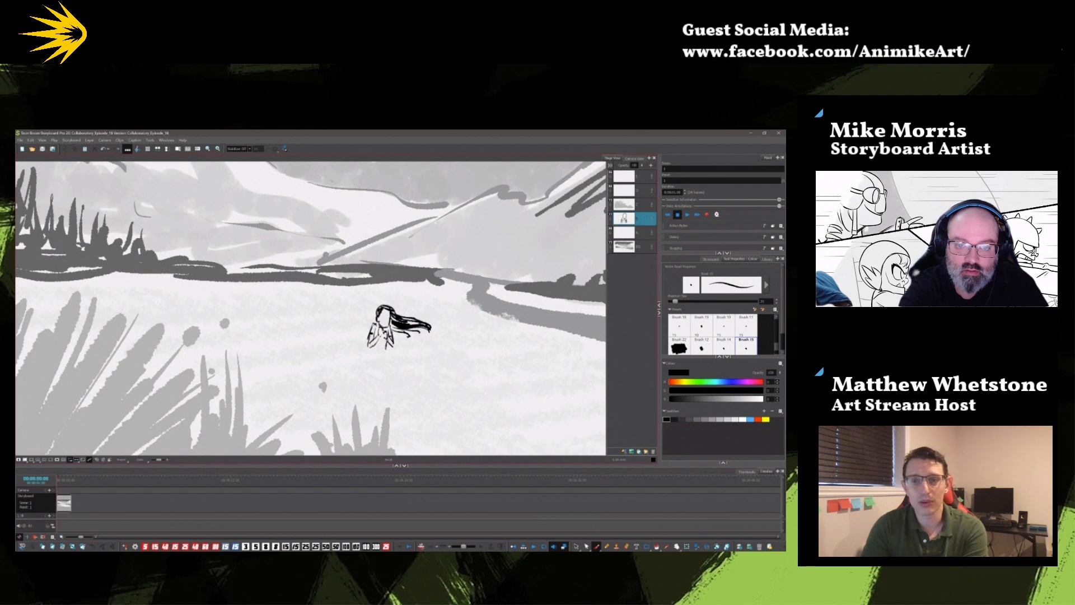
left_click_drag(381, 313, 394, 309)
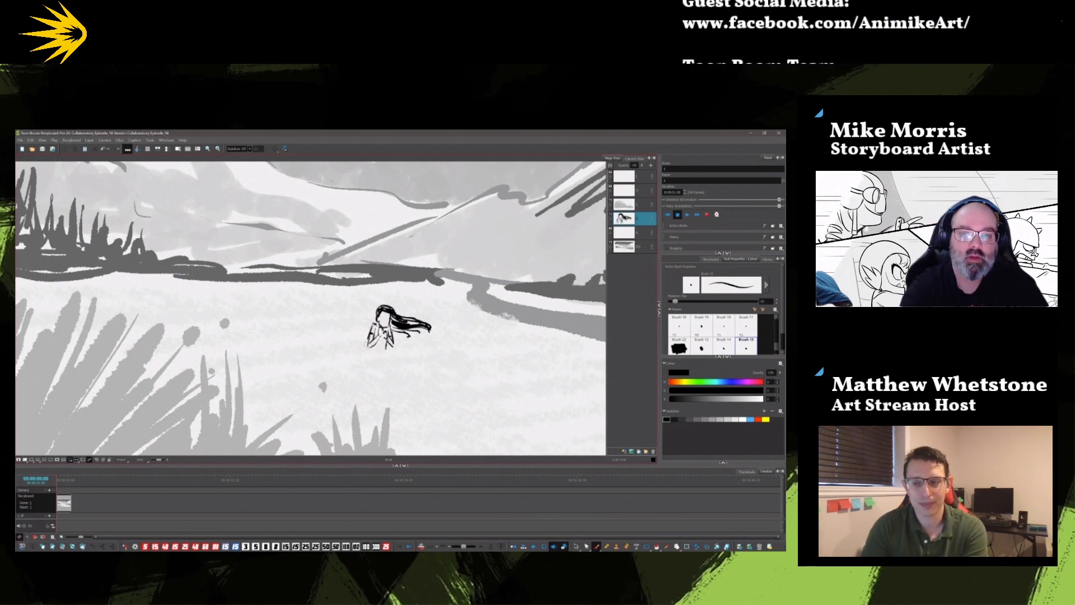
- Draw the figure's torso and legs, then add facial features and feet with a finer brush
left_click_drag(390, 339, 385, 350)
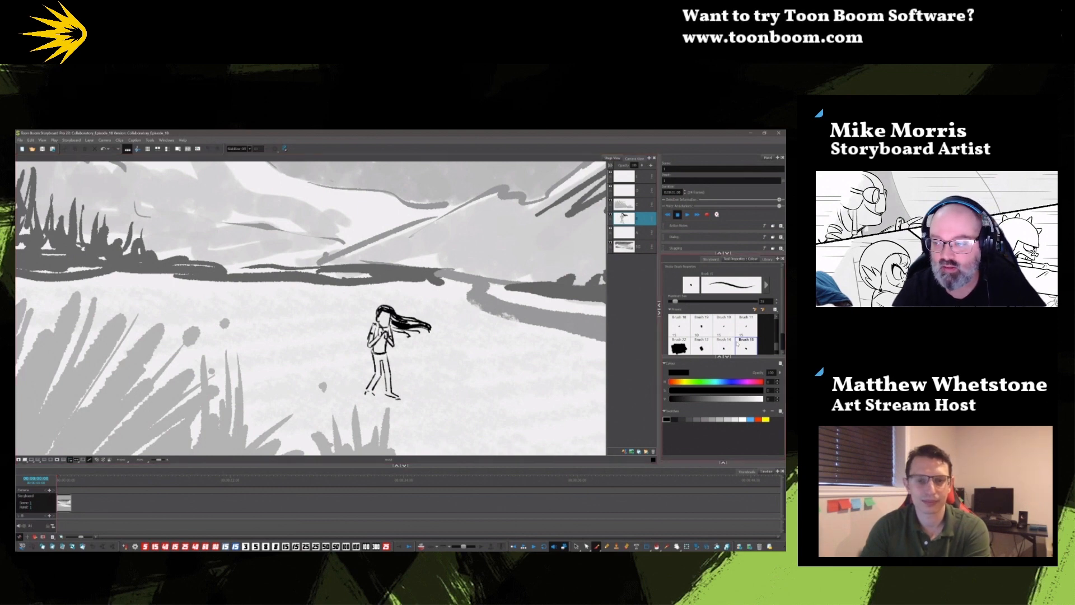
left_click(724, 327)
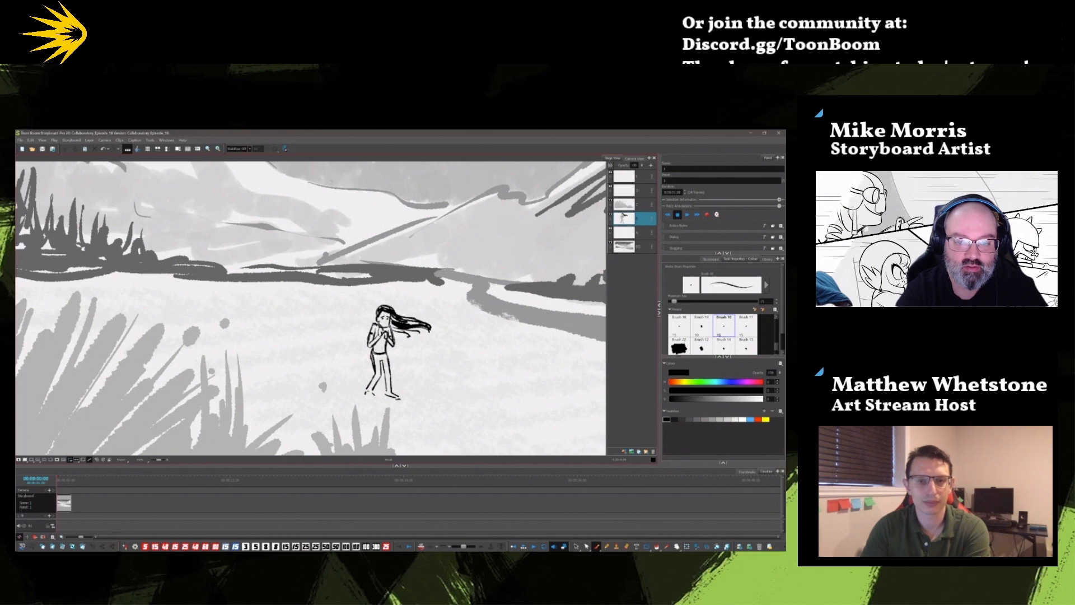
left_click(576, 546)
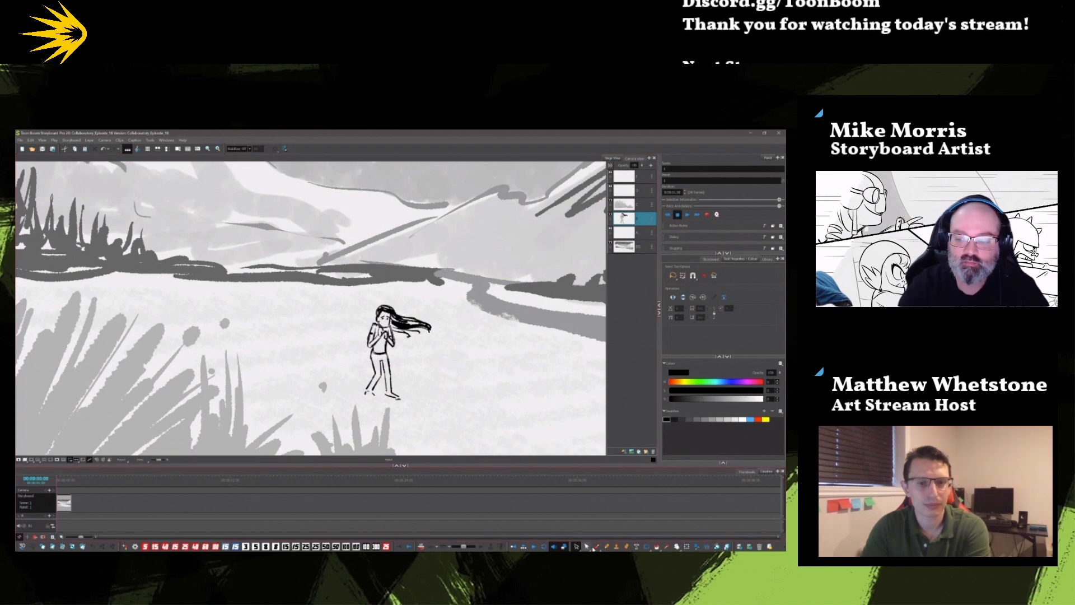
left_click(596, 546)
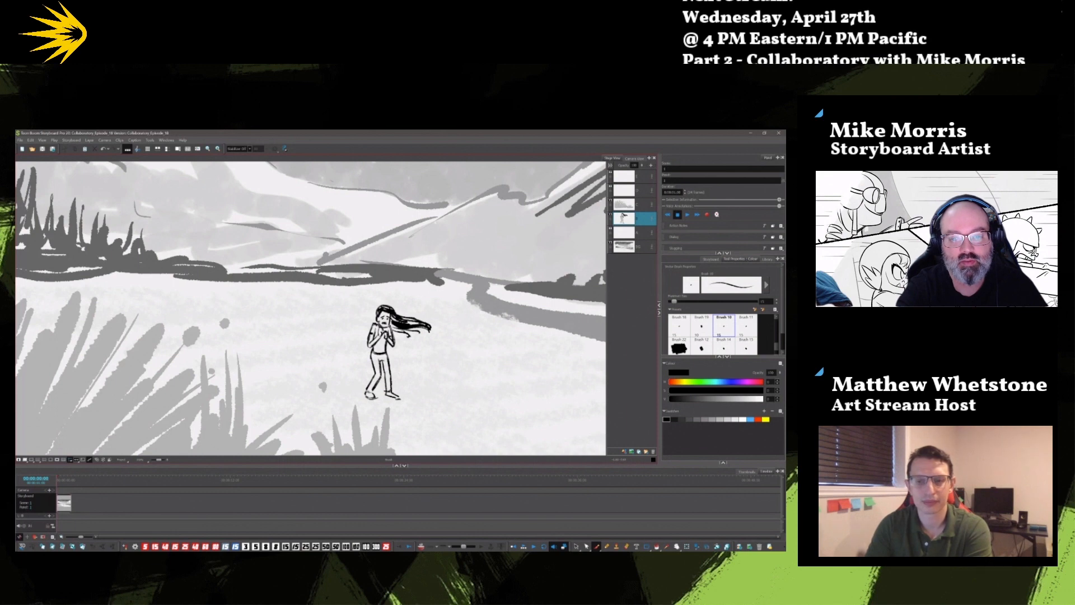
- Select the figure's leg on the grass side and nudge its position slightly, then deselect it
left_click(576, 546)
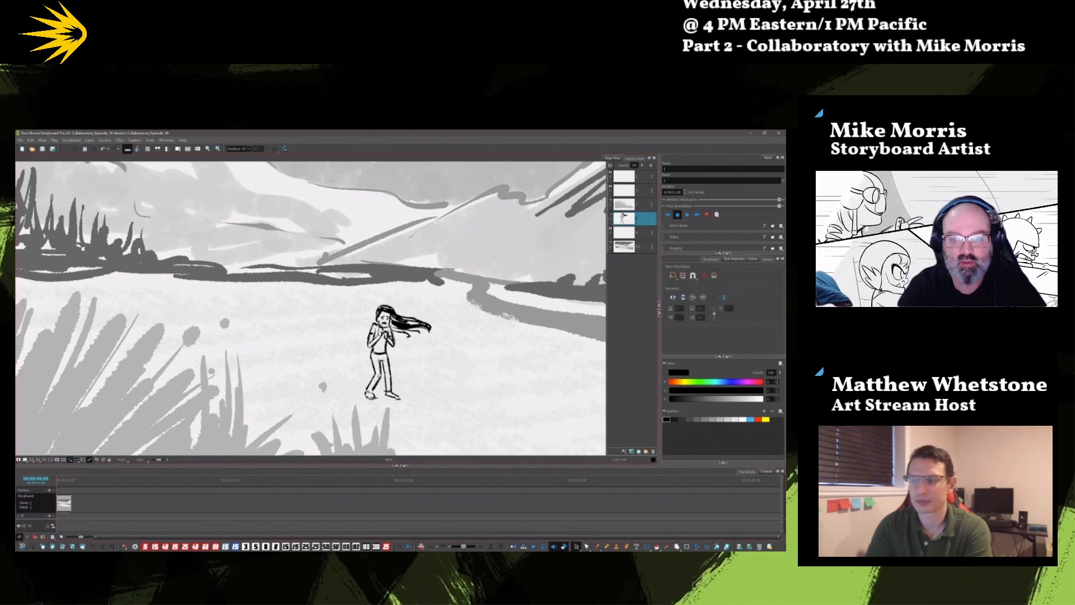
mouse_move(364, 385)
left_mouse_down()
mouse_move(381, 401)
mouse_move(377, 355)
left_mouse_up()
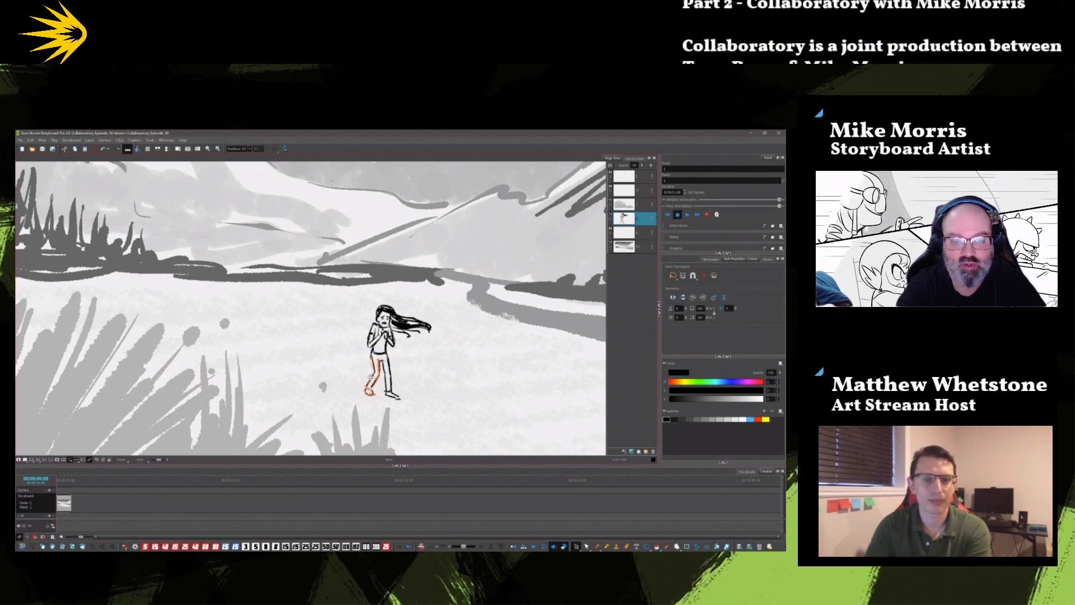
left_click(382, 358)
left_click_drag(382, 357, 384, 360)
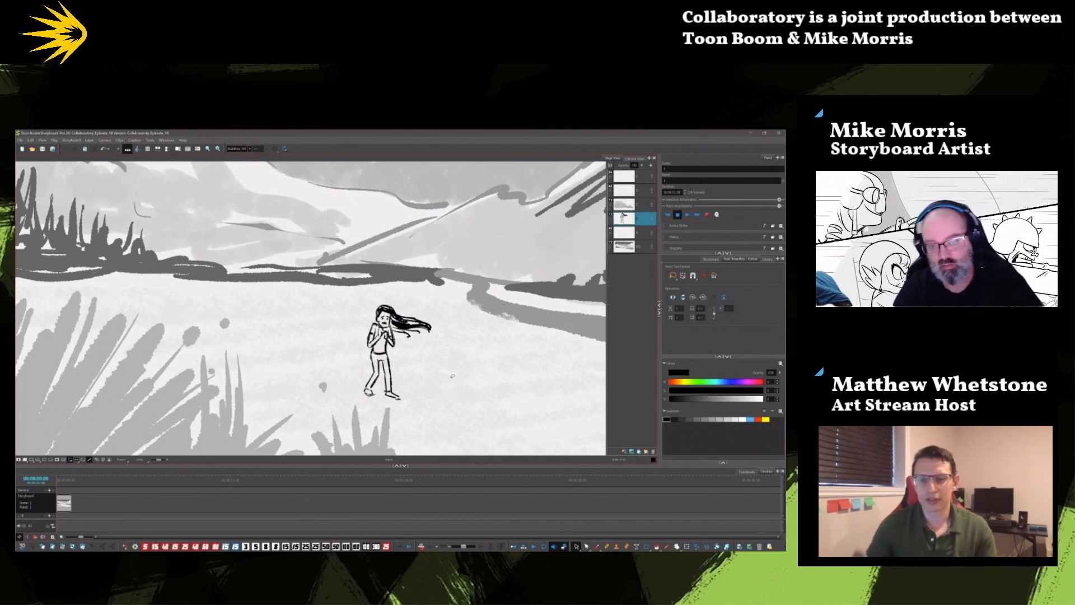
key("Escape")
key("1")
key("1")
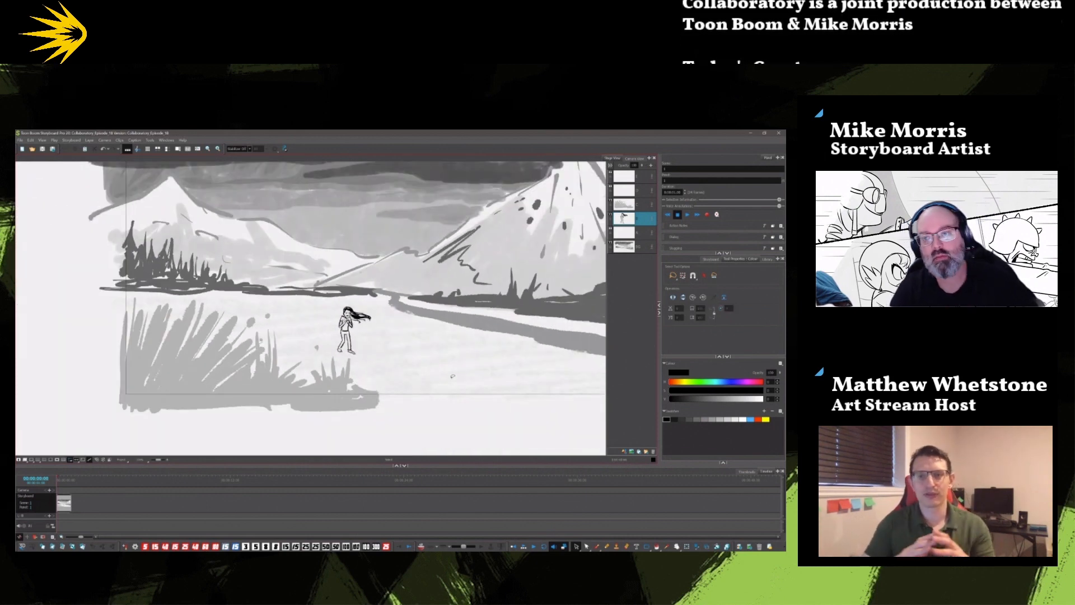
- Move the foreground grass drawing from the layer above the figure to the topmost layer
left_click(639, 209)
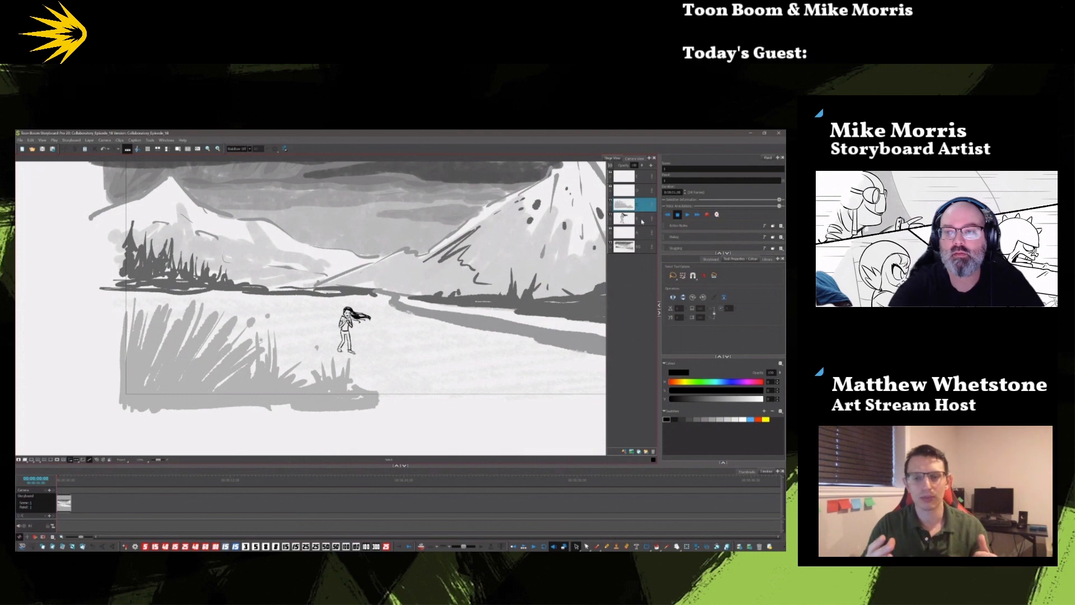
left_click(642, 222)
left_click(639, 205)
mouse_move(383, 394)
left_mouse_down()
mouse_move(370, 373)
mouse_move(325, 351)
left_mouse_up()
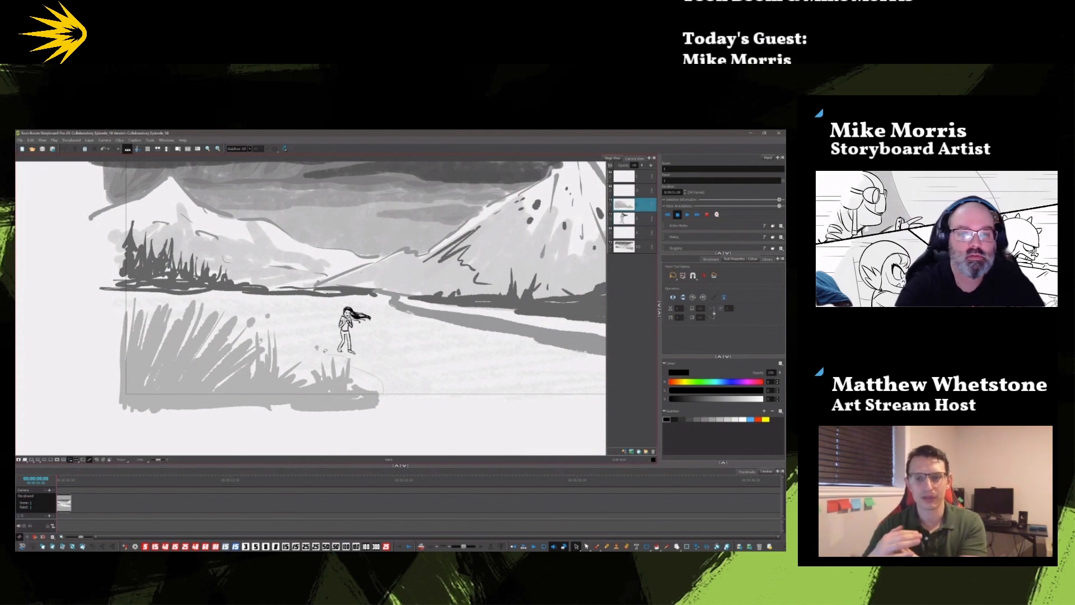
left_click_drag(134, 300, 366, 426)
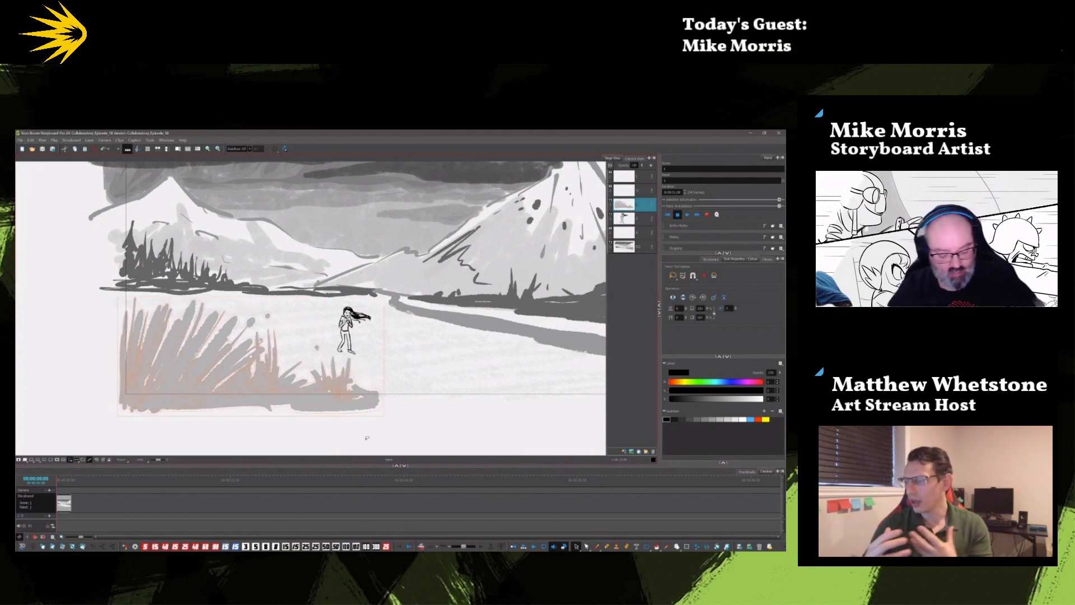
key("Delete")
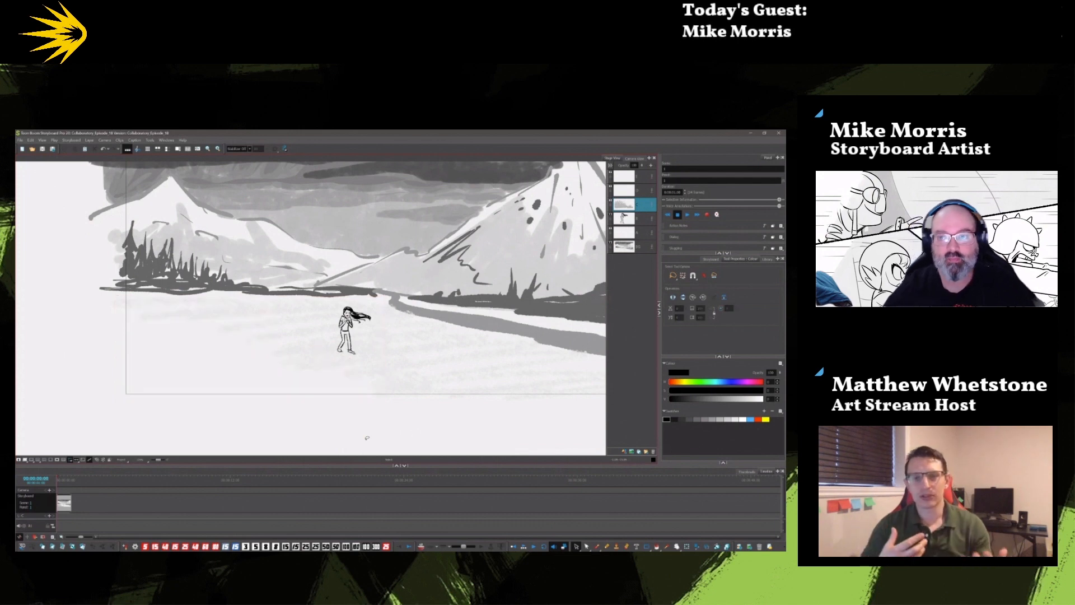
left_click(624, 183)
key("ctrl+v")
left_click(520, 415)
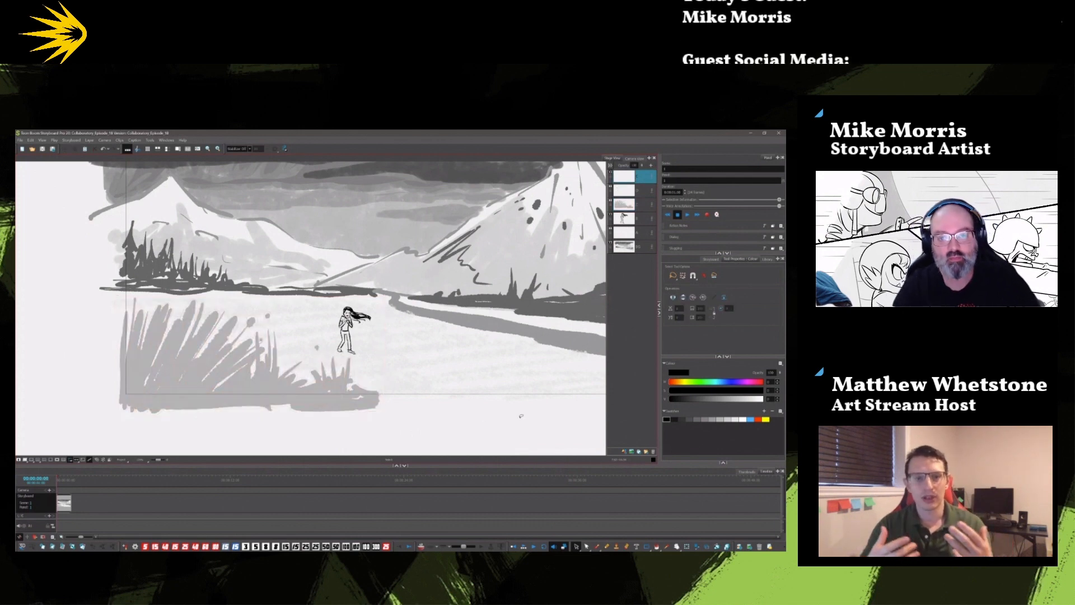
- Paint small mid-grey grass tufts at the figure's feet and behind the large grass, on the emptied layer, using a textured brush
left_click(711, 419)
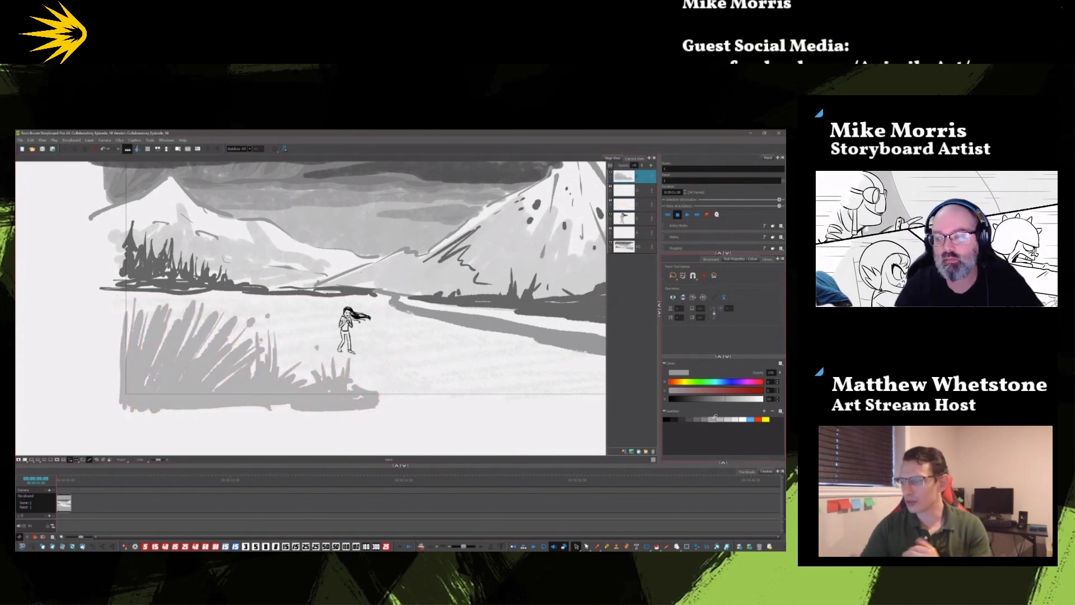
left_click(633, 204)
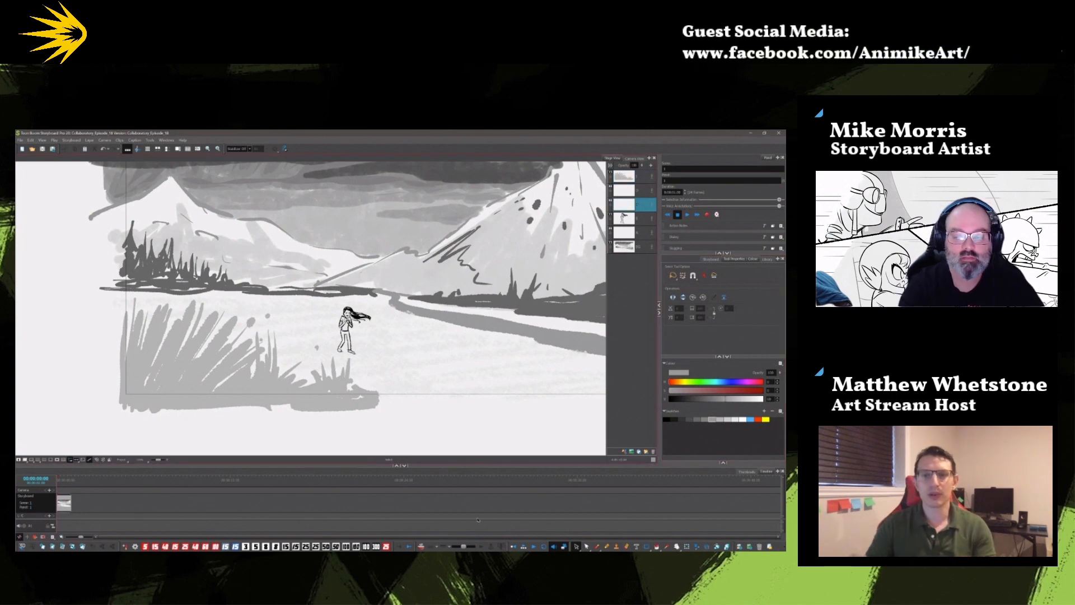
left_click(597, 546)
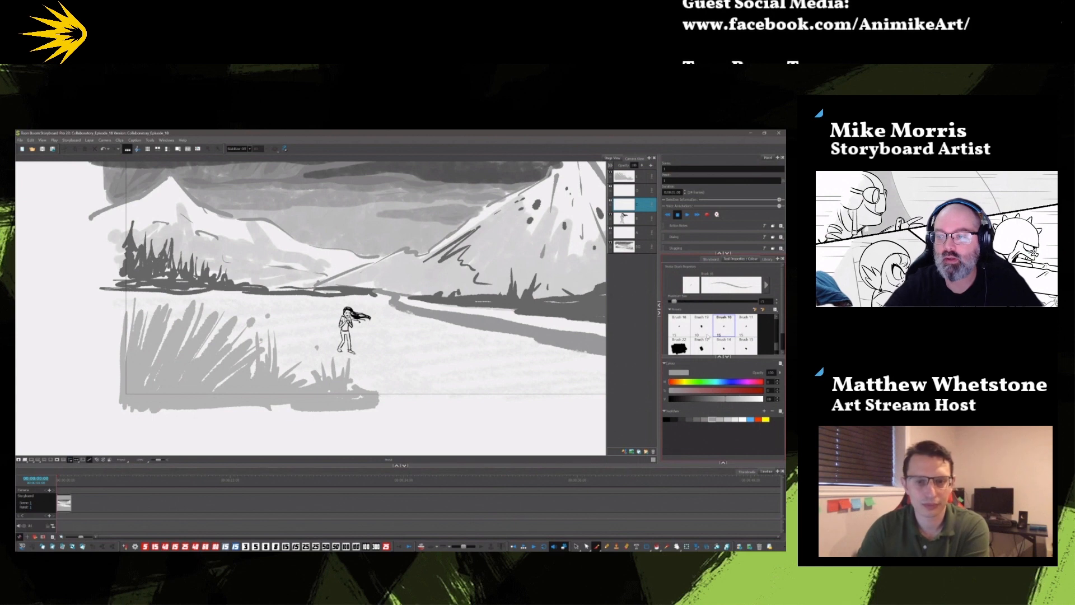
left_click(702, 345)
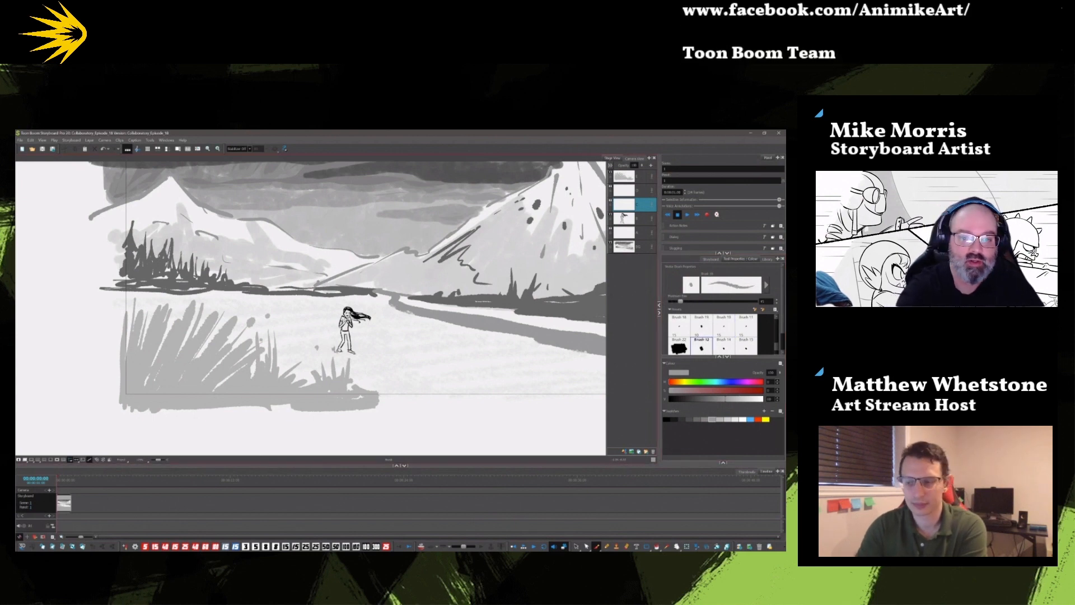
left_click_drag(340, 349, 307, 342)
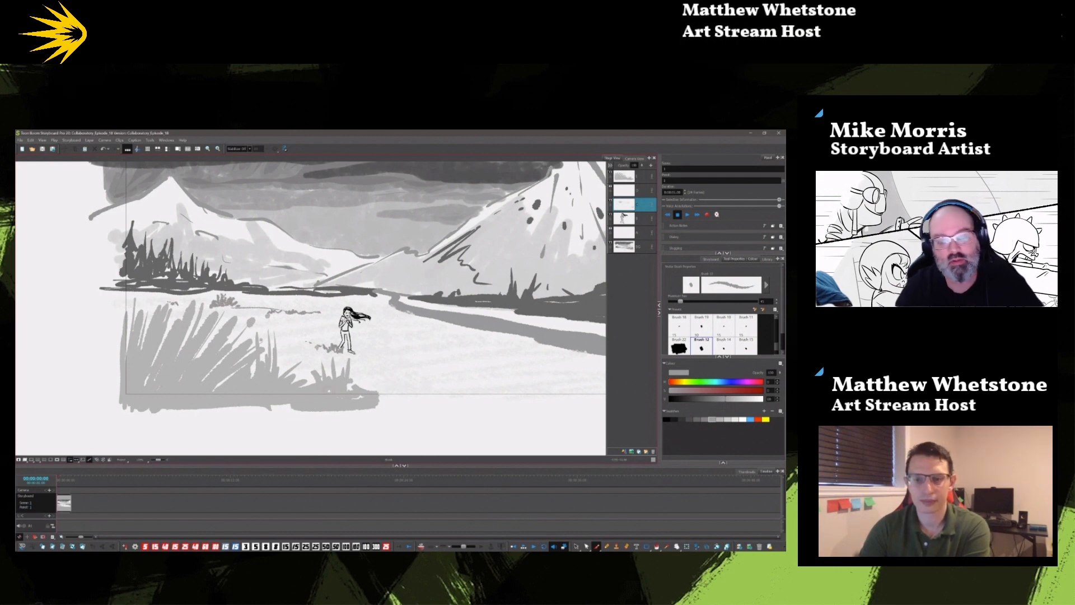
- Select the newly painted grass tufts and recolour them a lighter grey
left_click(576, 546)
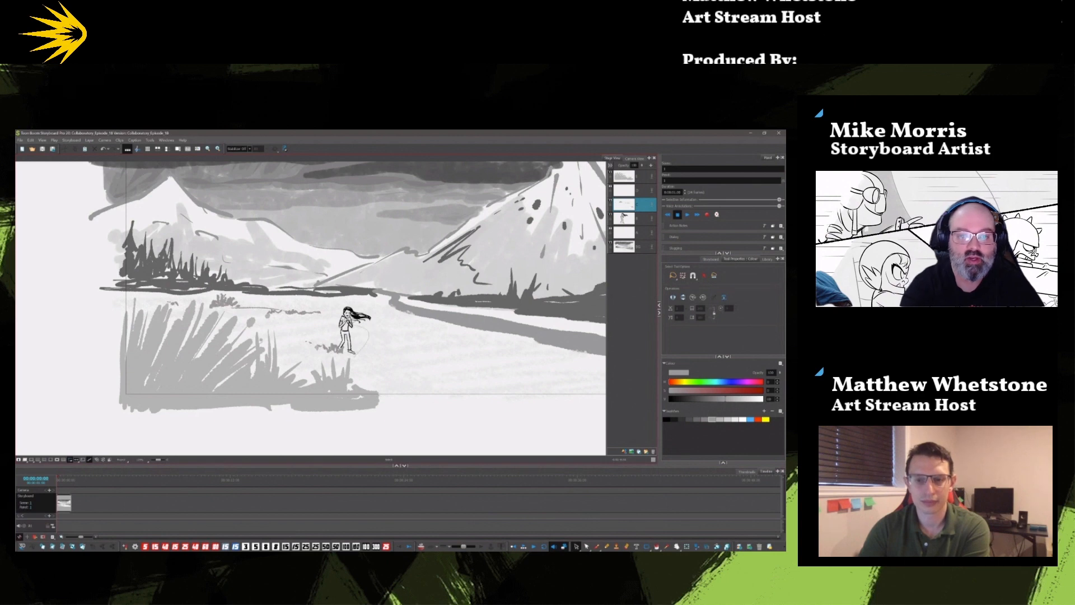
left_click_drag(286, 358, 357, 354)
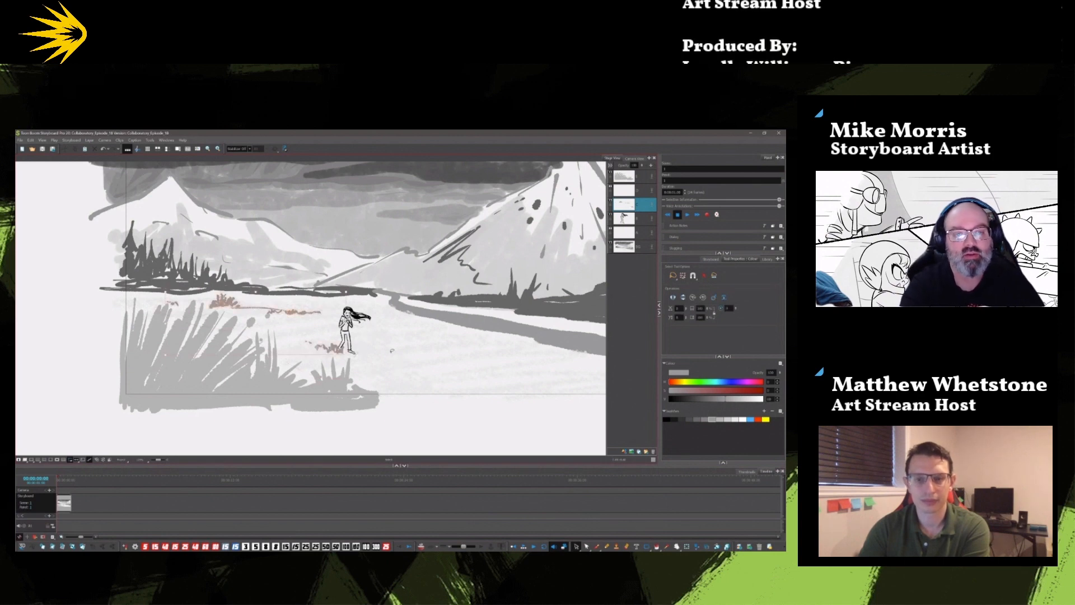
left_click(720, 419)
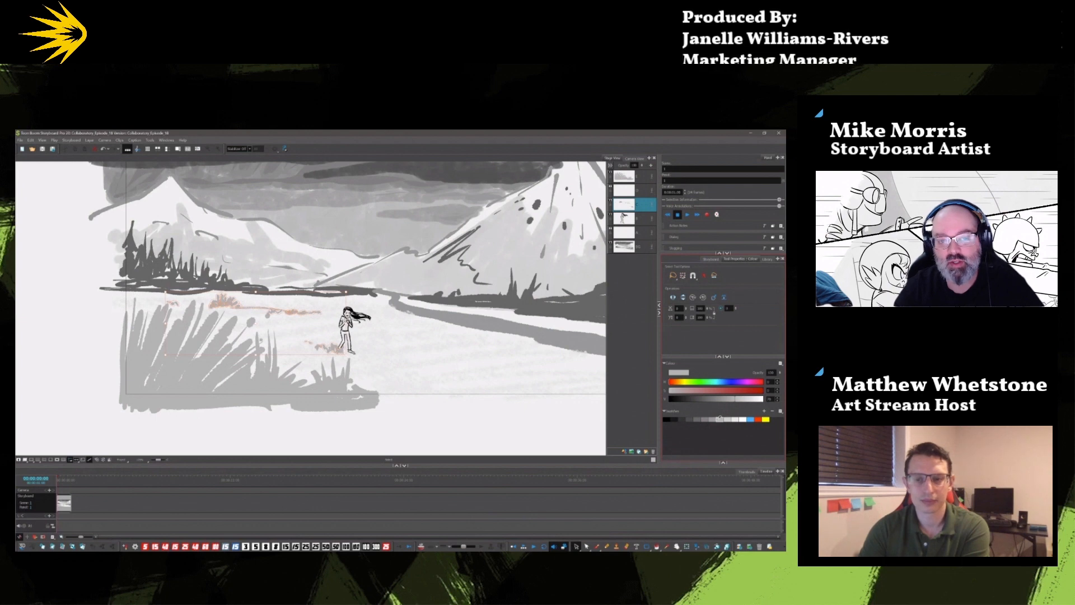
left_click(724, 418)
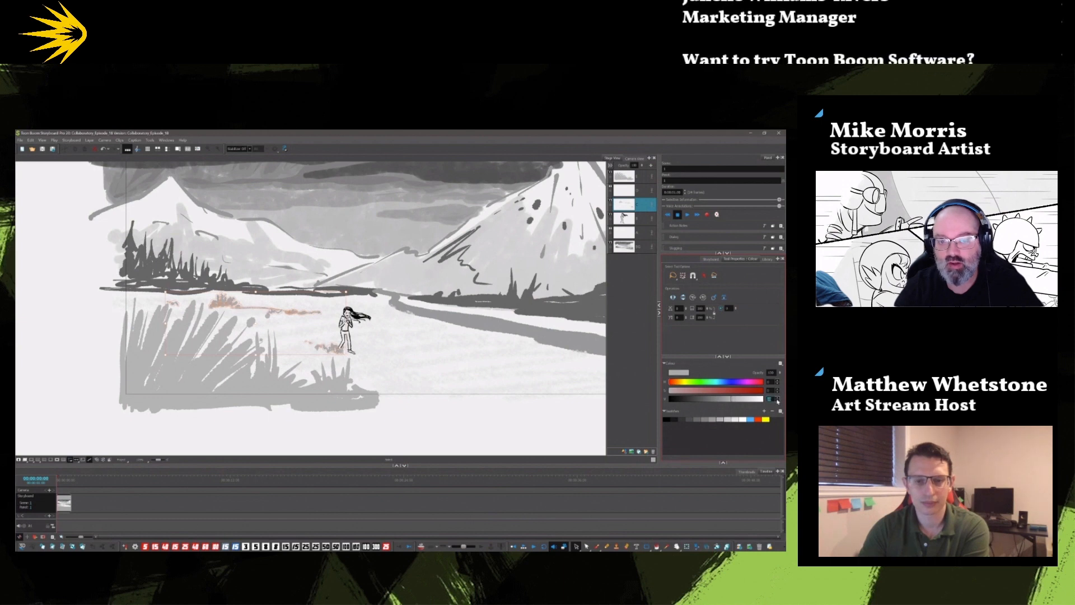
left_click(555, 409)
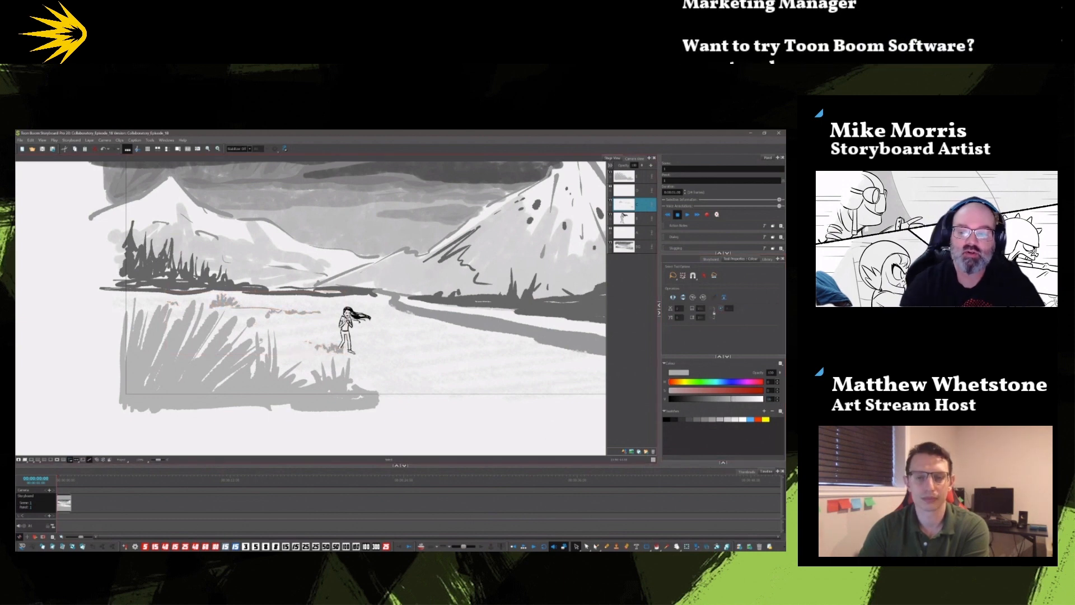
- Paint more light-grey tufts, ground contour lines and plant strokes across the snowy foreground, out to the frame's far lower corner
key("alt+b")
left_click_drag(426, 342, 448, 338)
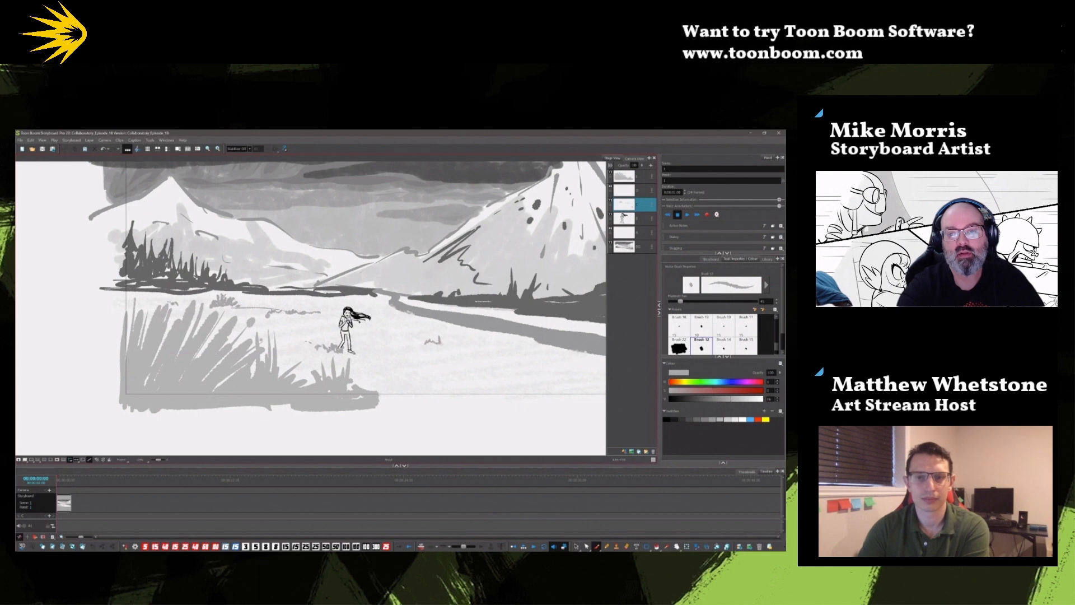
left_click_drag(385, 319, 390, 319)
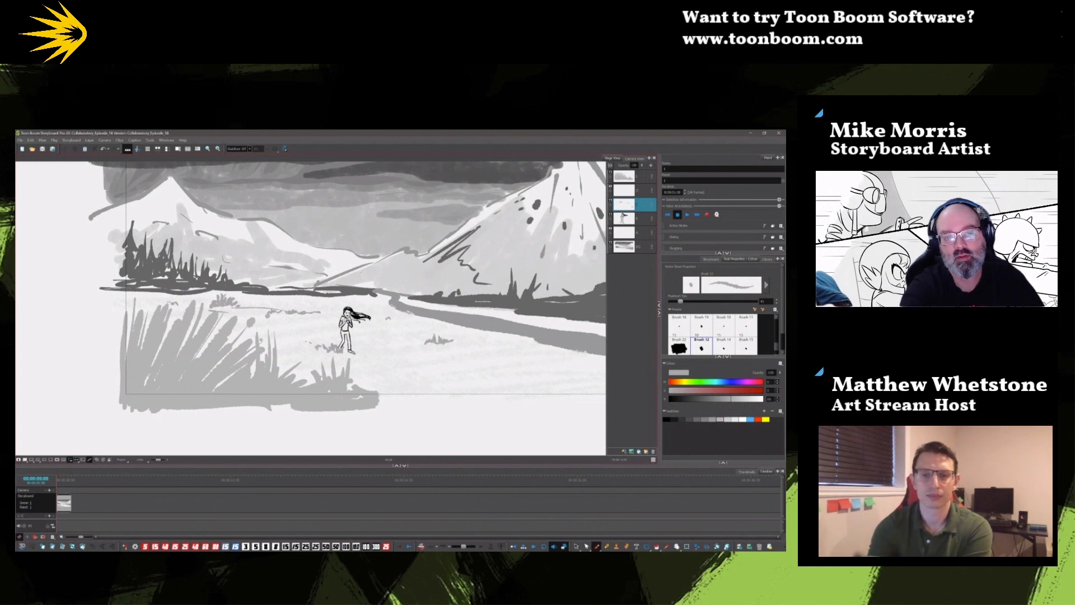
left_click_drag(170, 303, 130, 304)
mouse_move(283, 354)
left_mouse_down()
mouse_move(311, 356)
mouse_move(308, 334)
left_mouse_up()
mouse_move(387, 337)
left_mouse_down()
mouse_move(593, 369)
mouse_move(590, 380)
mouse_move(605, 384)
mouse_move(561, 390)
mouse_move(605, 381)
left_mouse_up()
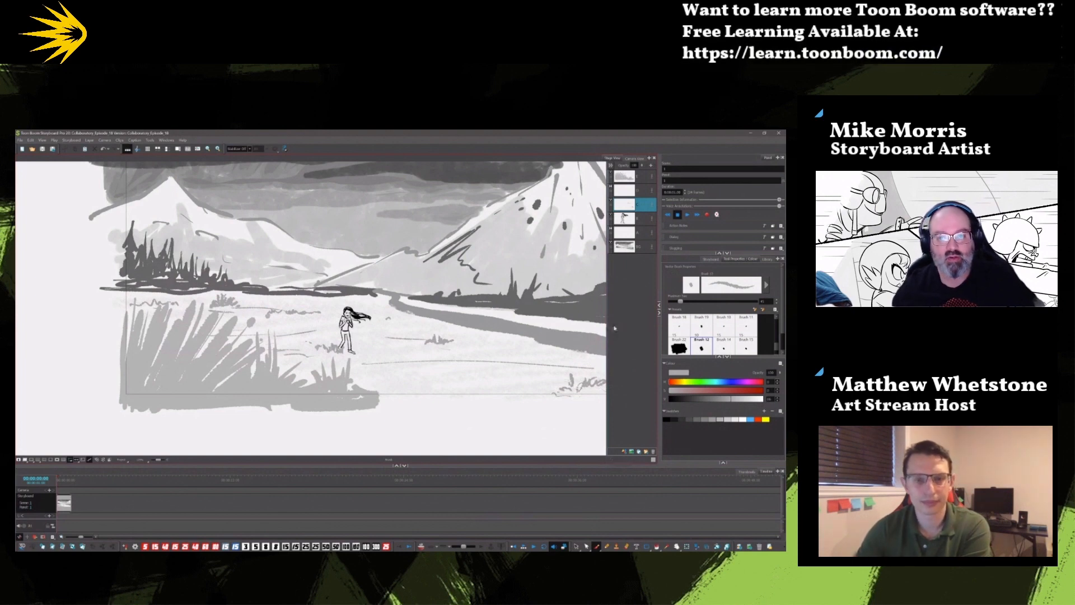
- Set the drawing colour to a dark grey swatch
key("1")
key("1")
left_click_drag(540, 298, 533, 329)
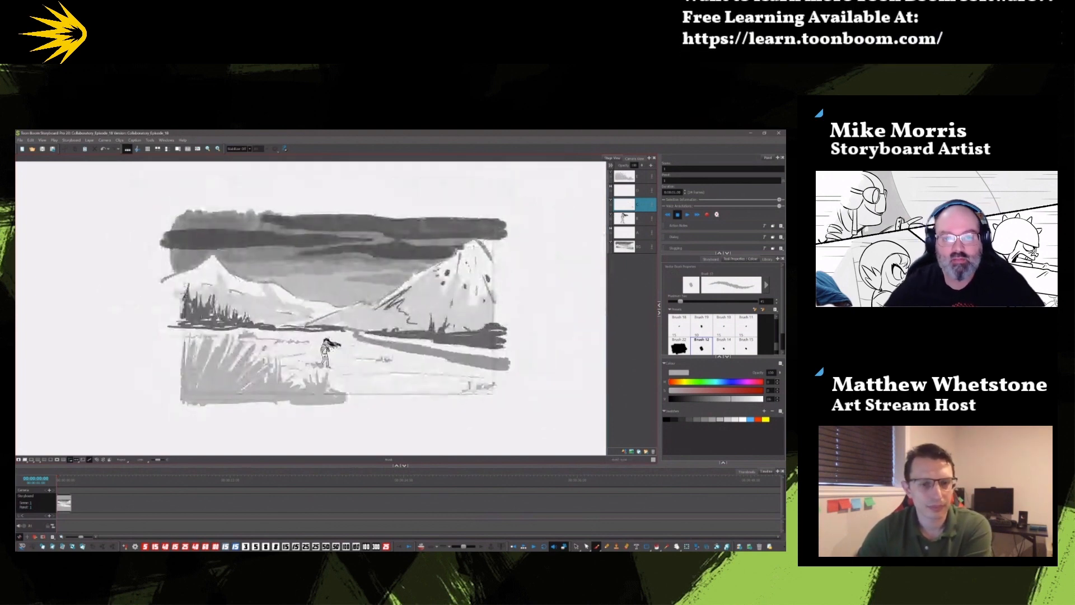
left_click(674, 419)
left_click(682, 419)
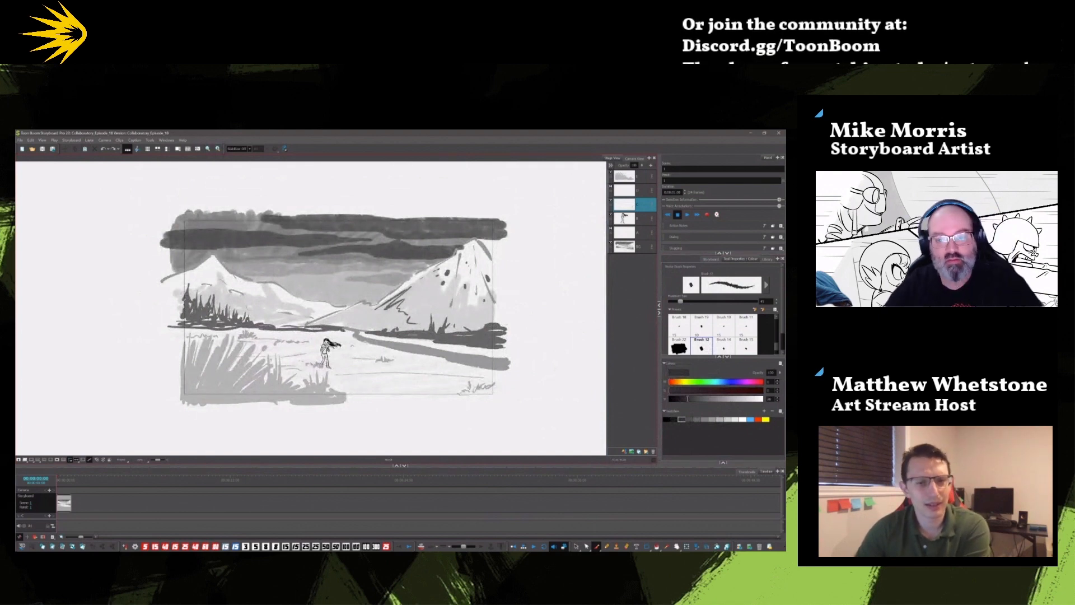
- On the figure's layer, select the small character's body below the head and compress it so the legs are shorter
left_click(577, 546)
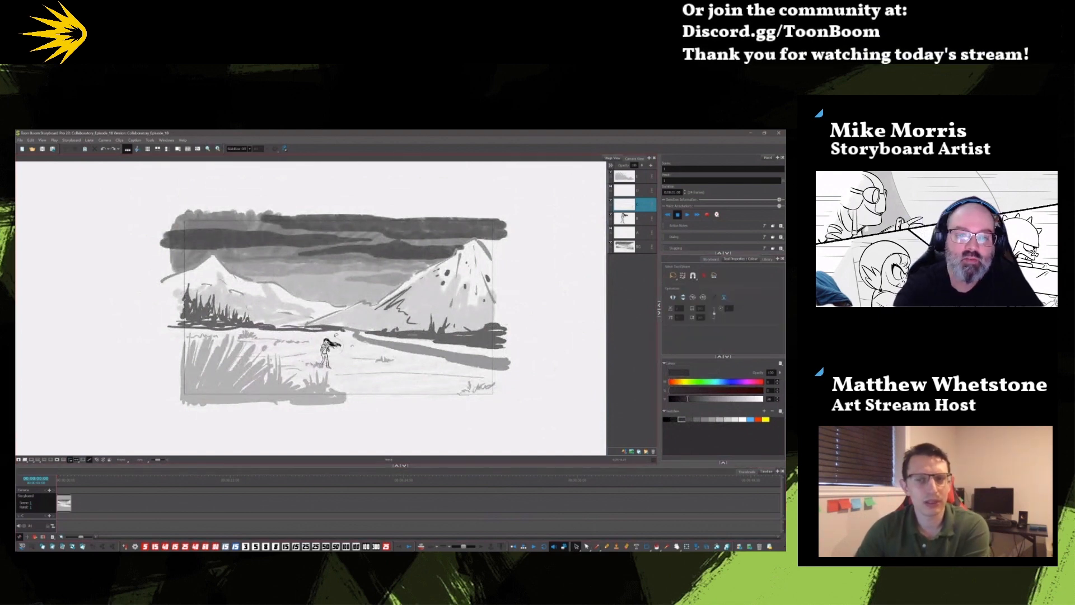
mouse_move(336, 335)
left_mouse_down()
mouse_move(319, 364)
mouse_move(334, 333)
left_mouse_up()
left_click(636, 218)
key("2")
key("2")
key("2")
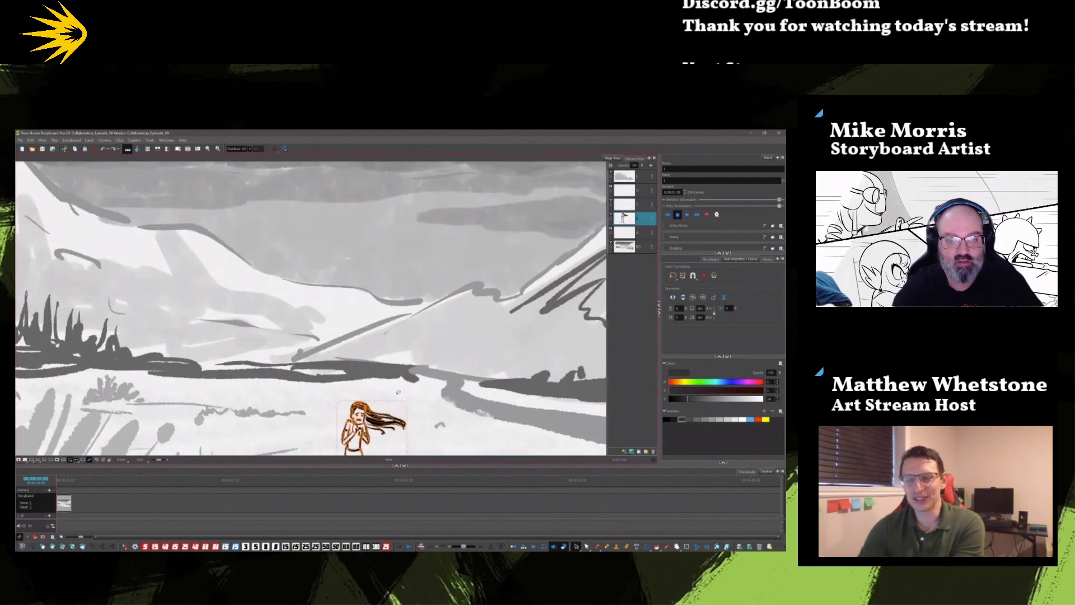
left_click_drag(382, 438, 379, 357)
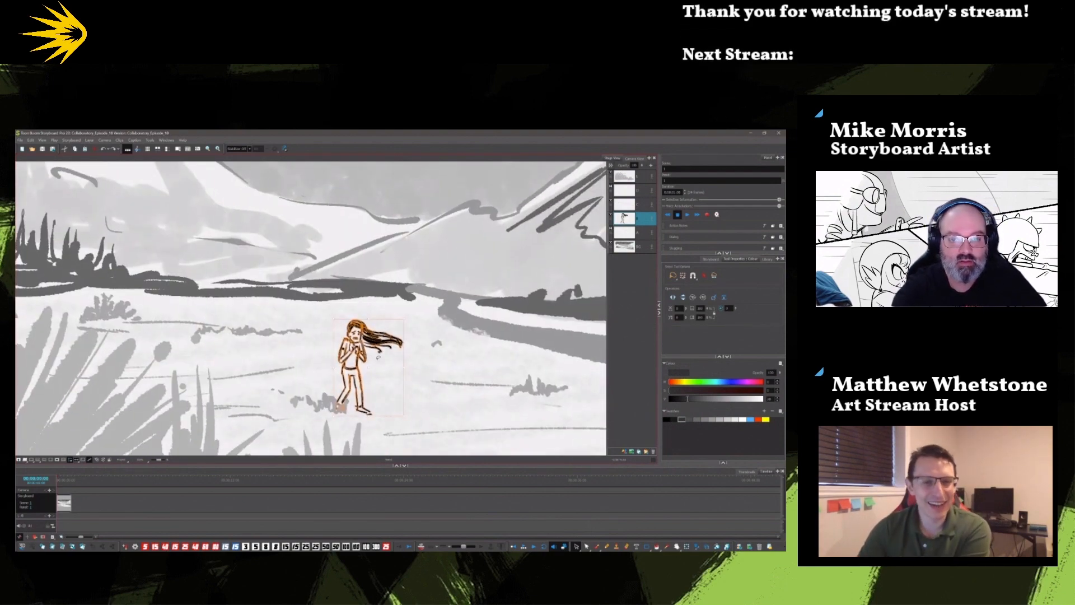
left_click(413, 353)
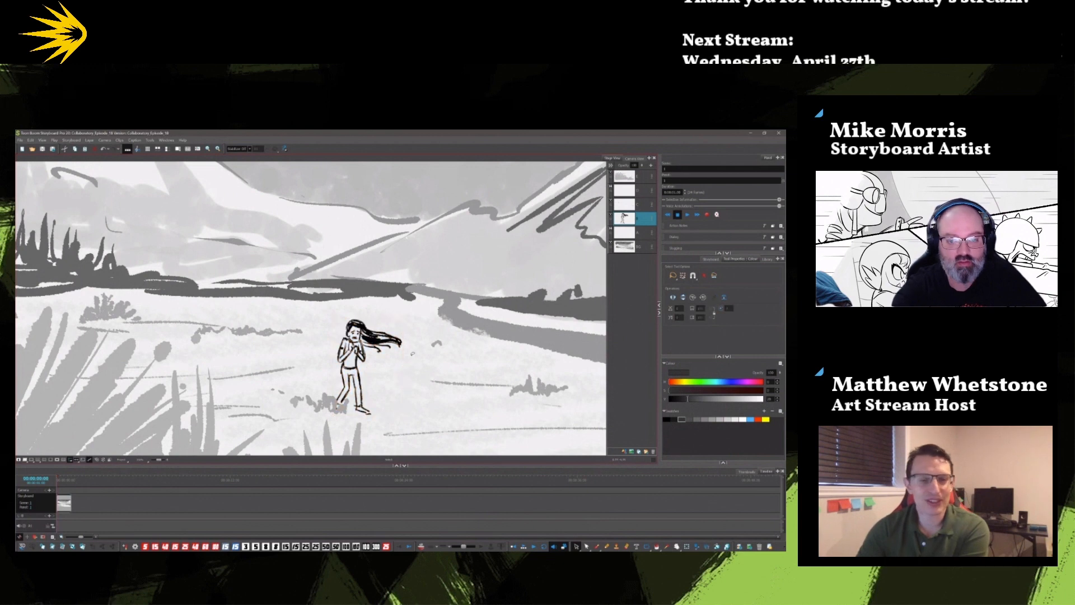
left_click_drag(383, 387, 381, 347)
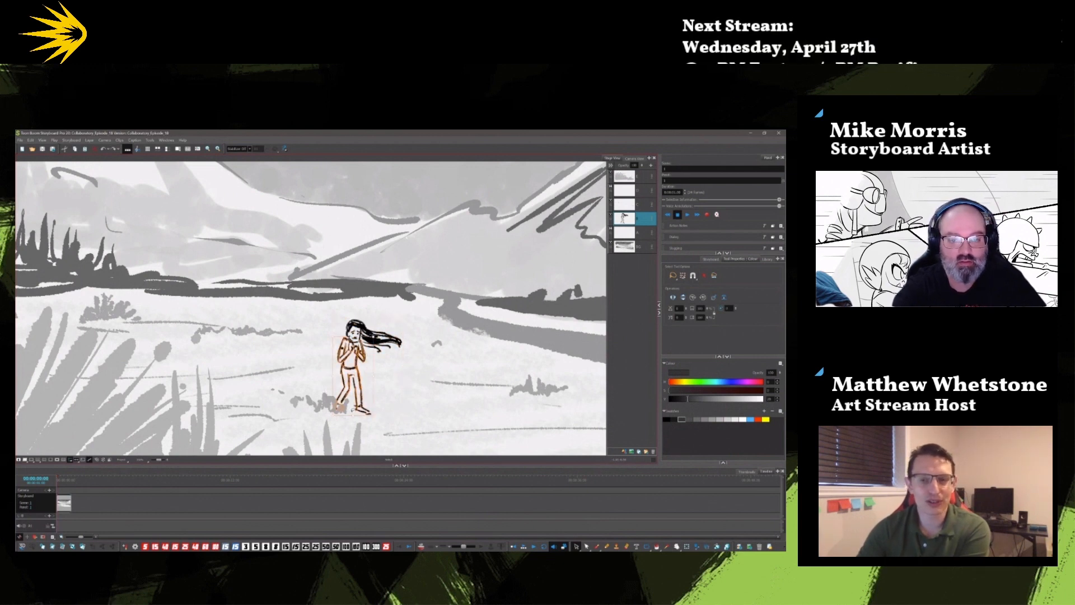
left_click_drag(352, 402, 352, 401)
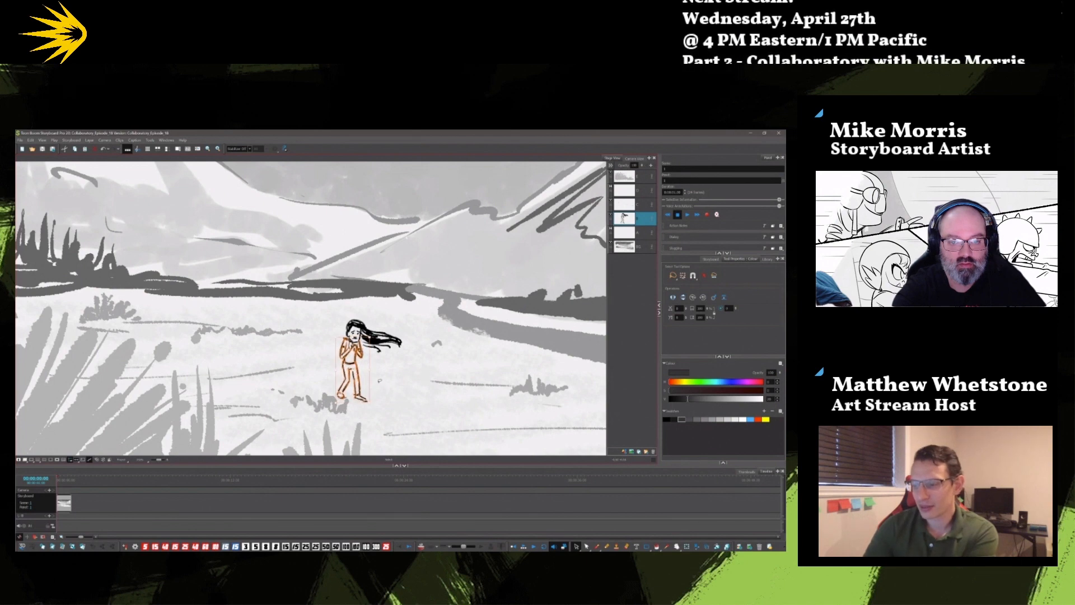
left_click(399, 325)
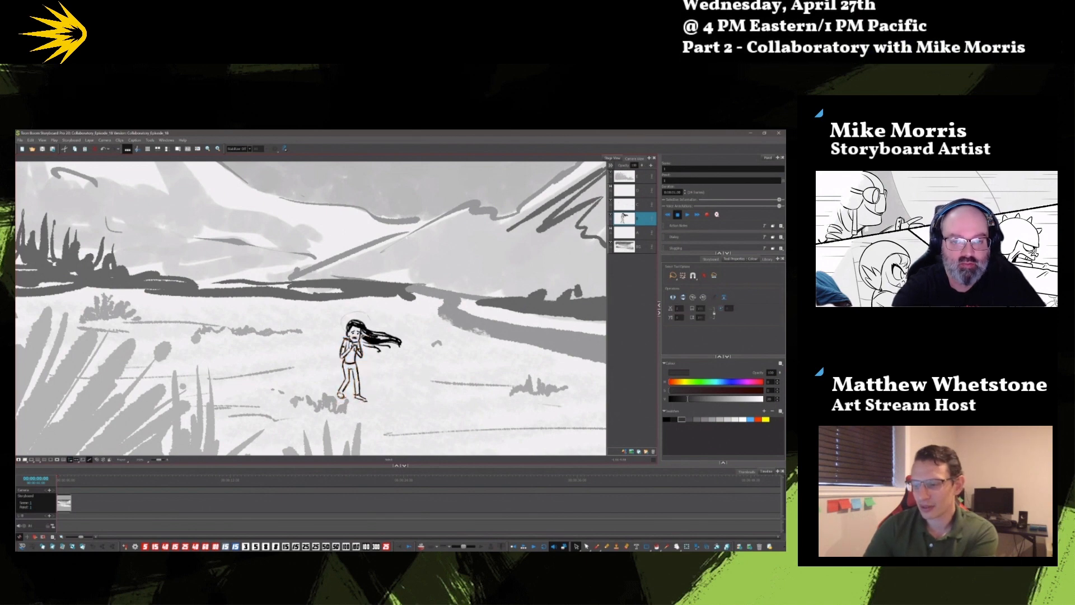
- Scale the character's windblown hair down slightly and nudge the outer arm closer to the torso
left_click_drag(342, 324, 400, 322)
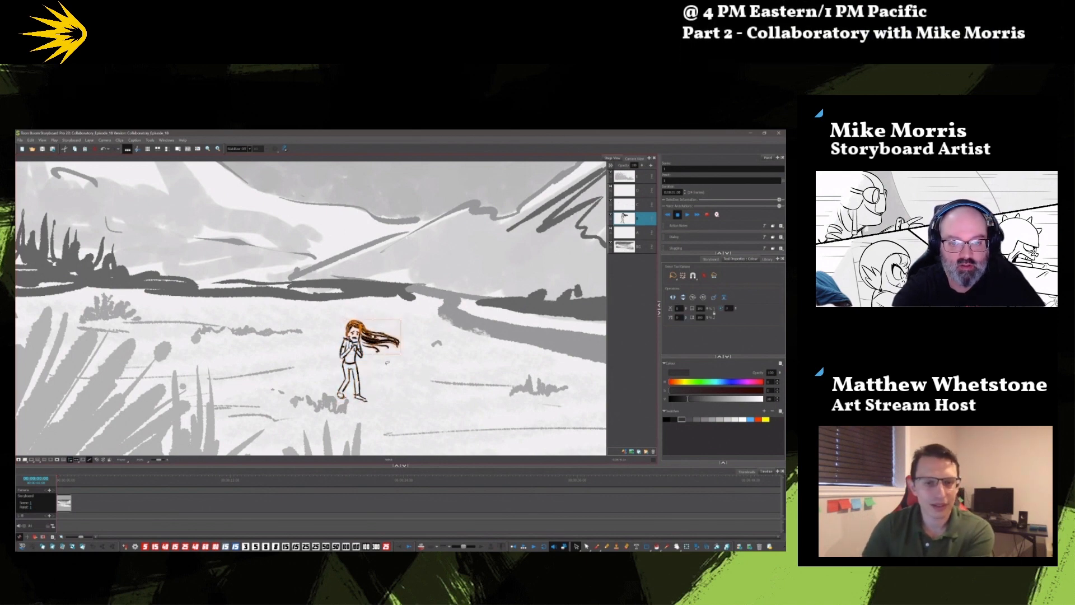
left_click(371, 372)
left_click(359, 350)
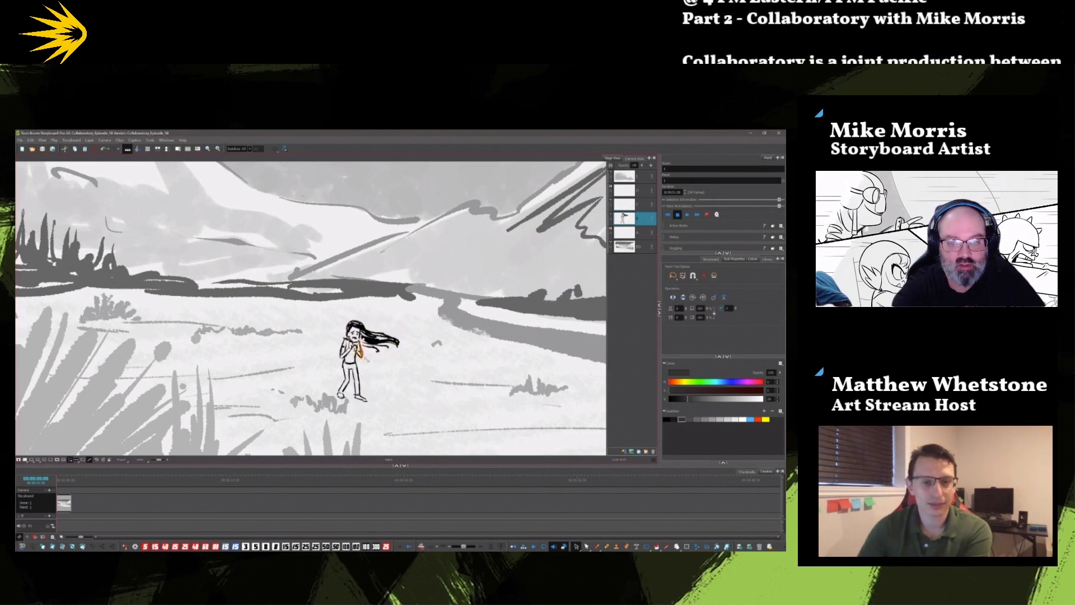
left_click(367, 360)
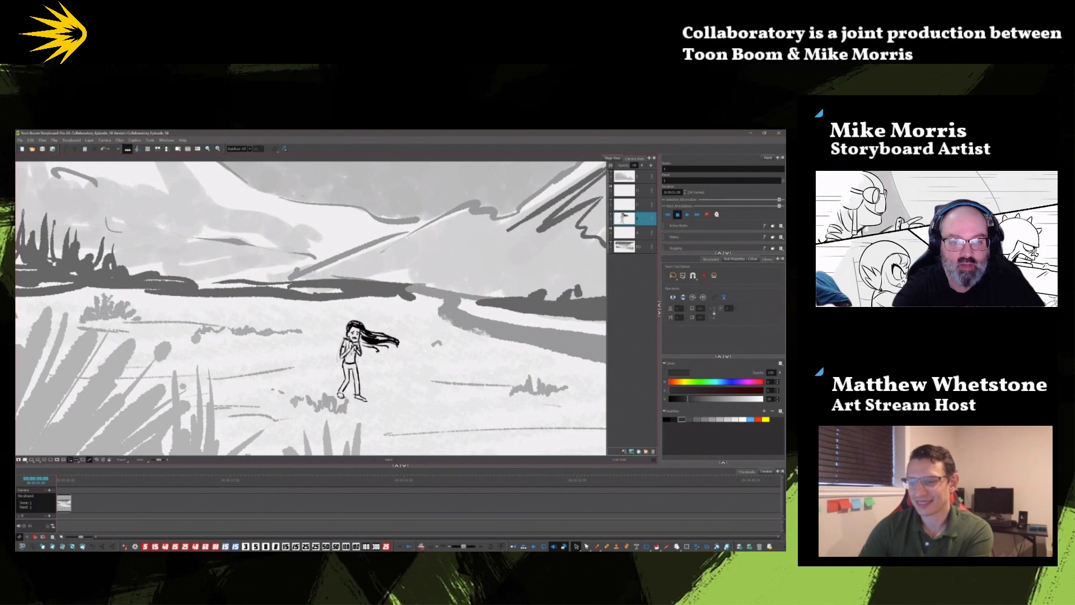
left_click_drag(339, 358, 351, 339)
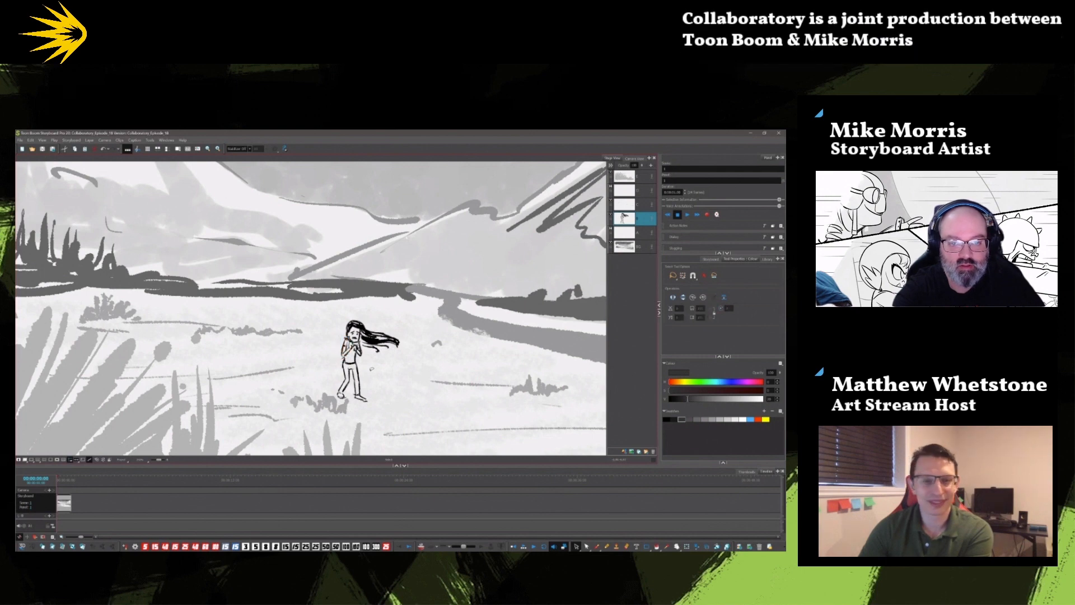
left_click(430, 376)
- Delete a loose strand at the lower edge of the character's windblown hair
left_click(371, 350)
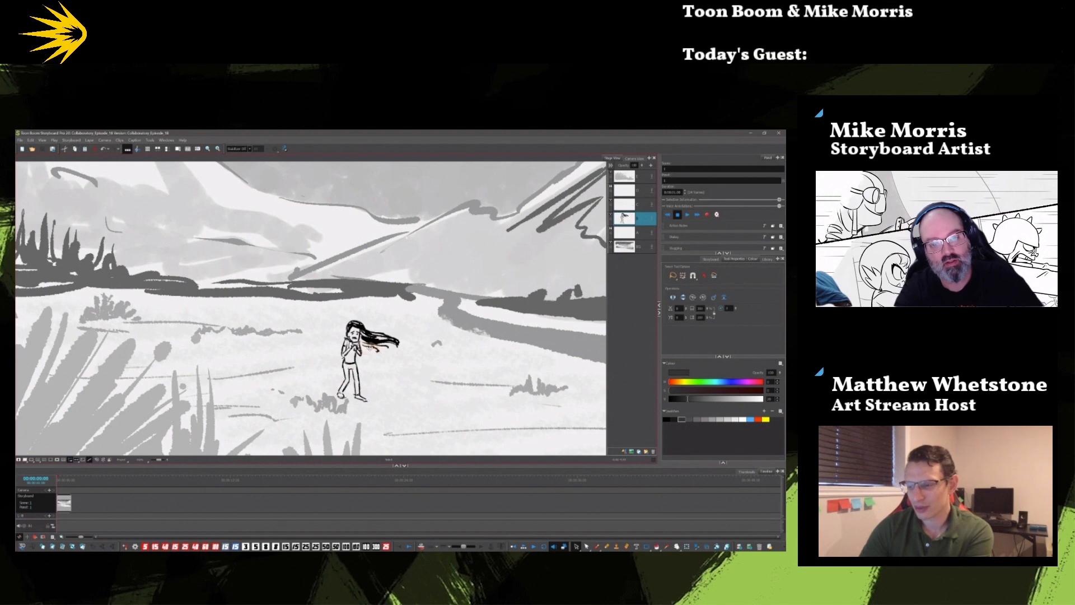
key("Delete")
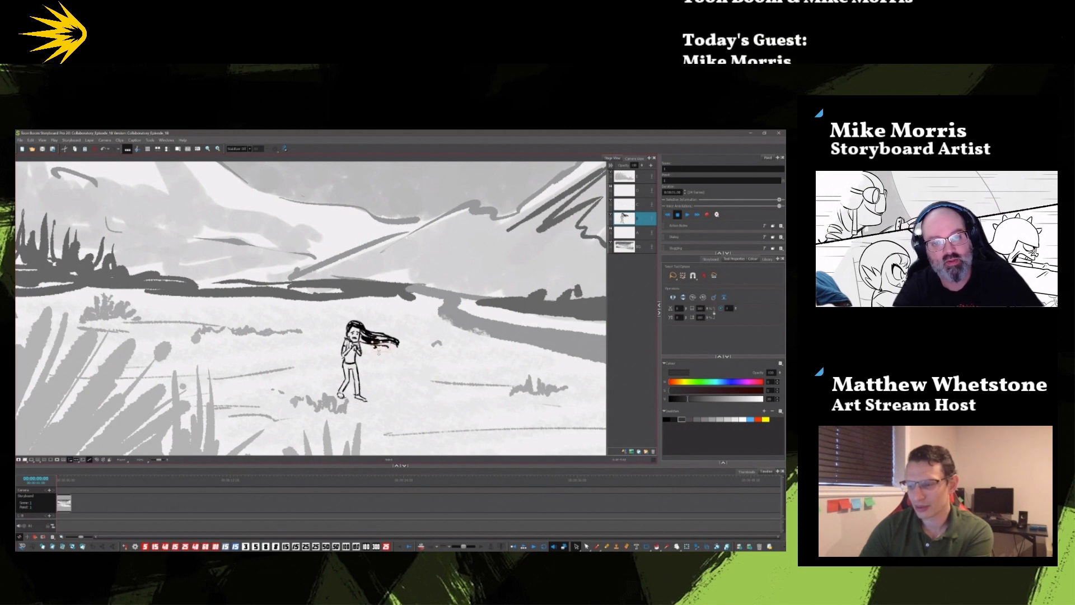
left_click(381, 348)
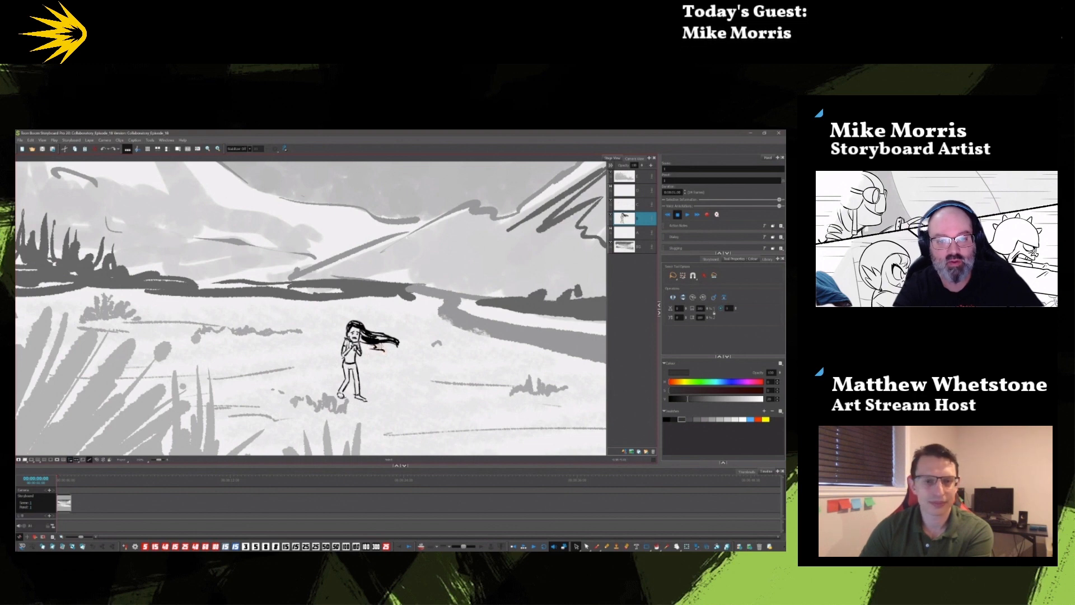
left_click(399, 369)
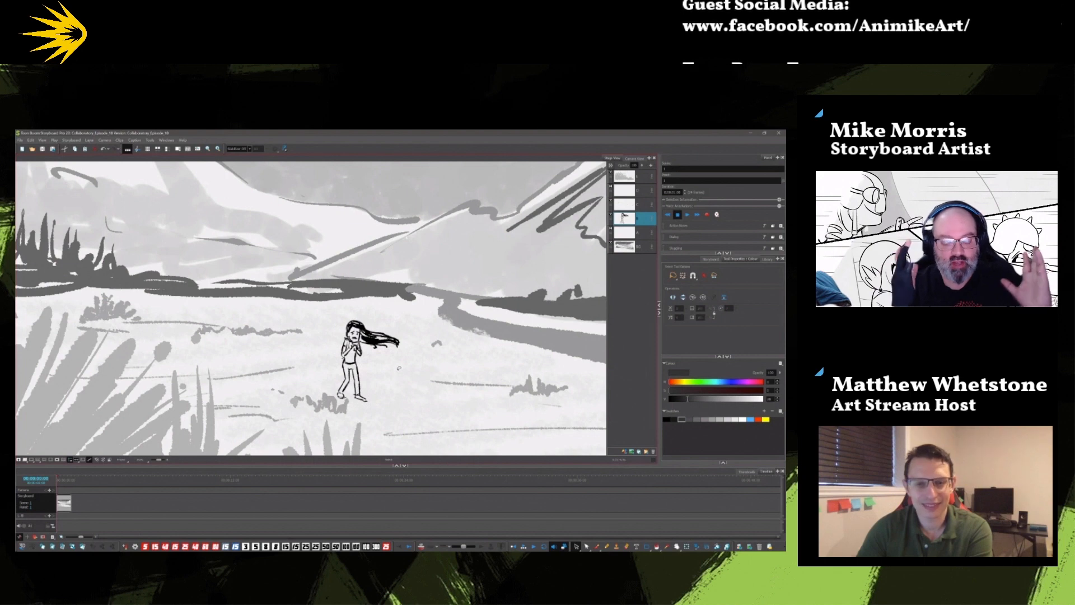
- Select the whole character and move it slightly down and to the left within the snowy foreground
key("1")
key("1")
key("1")
key("1")
key("1")
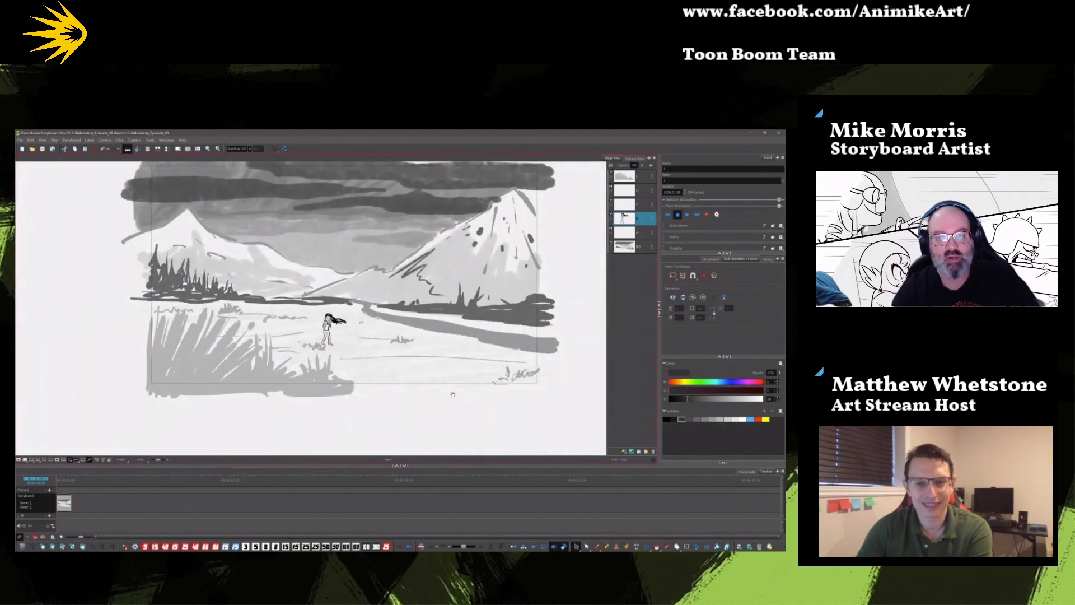
left_click_drag(453, 395, 442, 444)
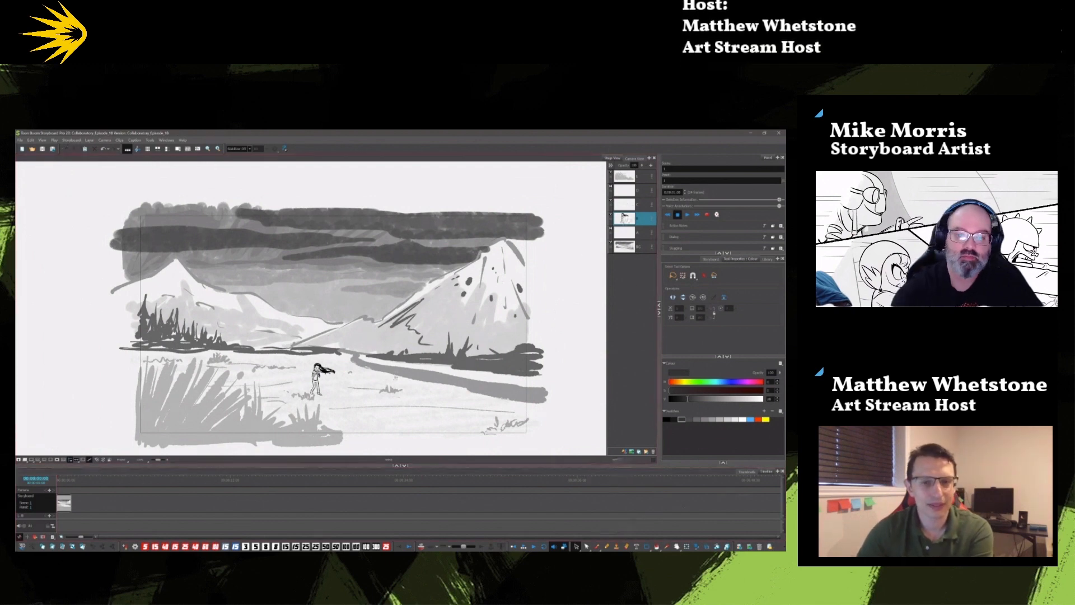
key("ctrl+a")
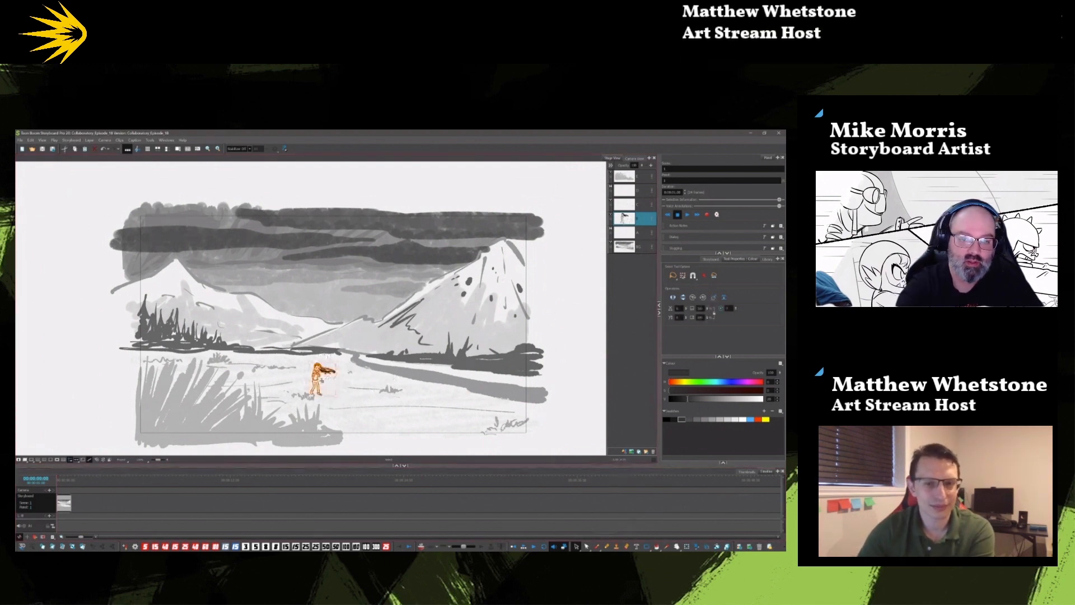
left_click_drag(321, 381, 319, 384)
key("Escape")
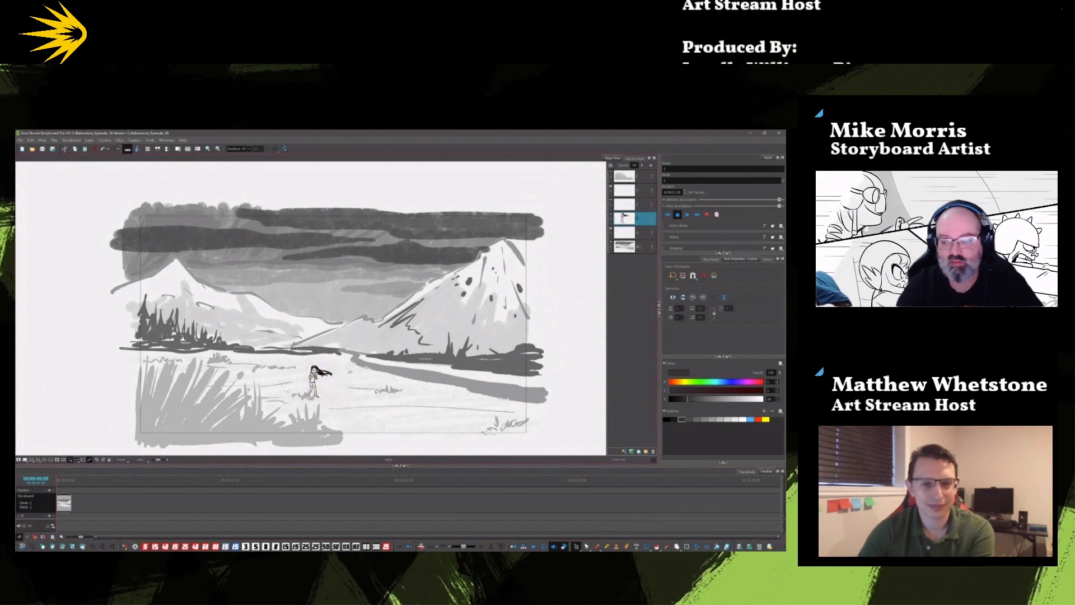
- Rearrange the docked toolbars into two rows and add a new blank panel after the landscape panel
left_click(597, 547)
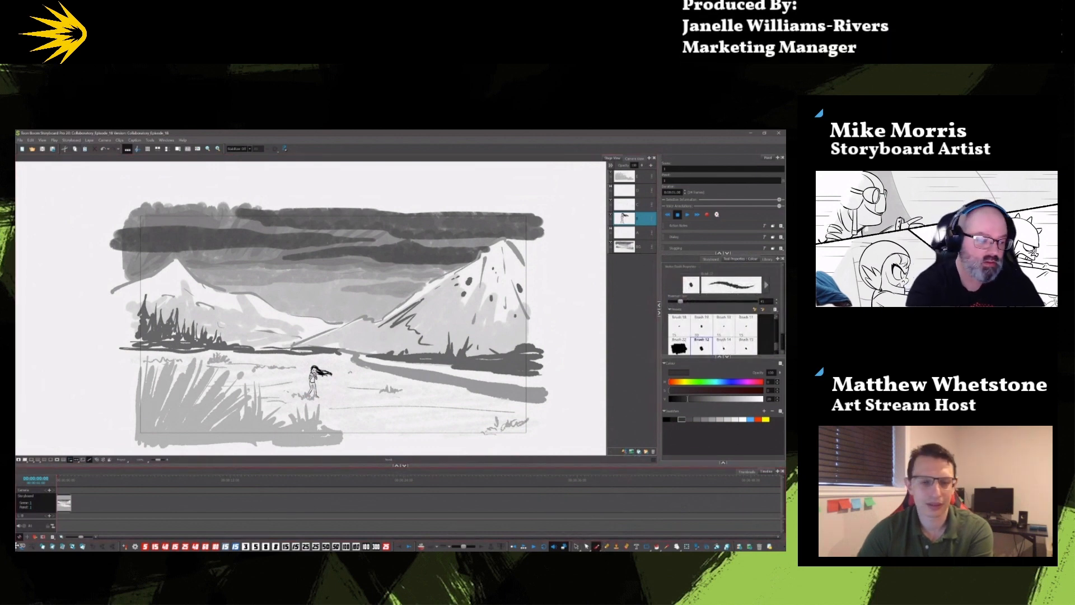
mouse_move(18, 545)
left_mouse_down()
mouse_move(22, 532)
mouse_move(151, 529)
mouse_move(142, 531)
left_mouse_up()
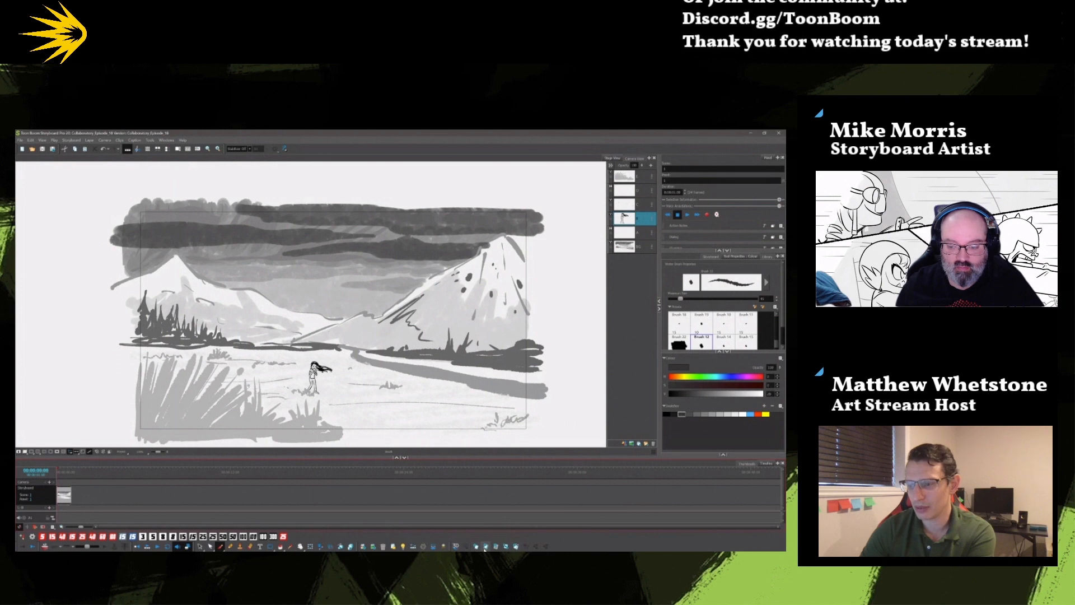
left_click(485, 547)
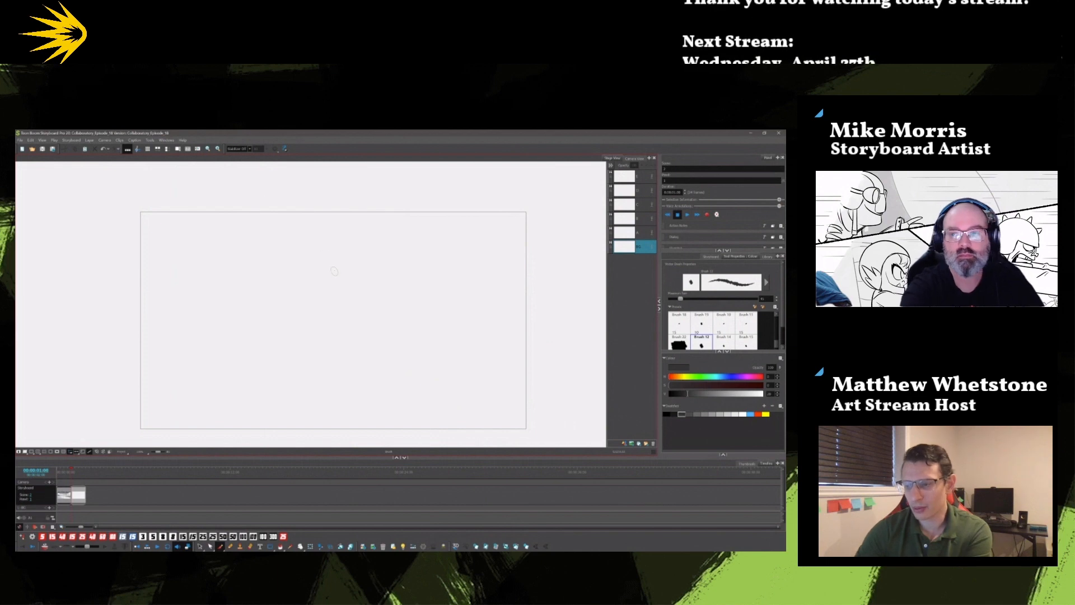
- Make the layer above the new panel's bottom layer active and set up a thinner brush preset in black
key("Up")
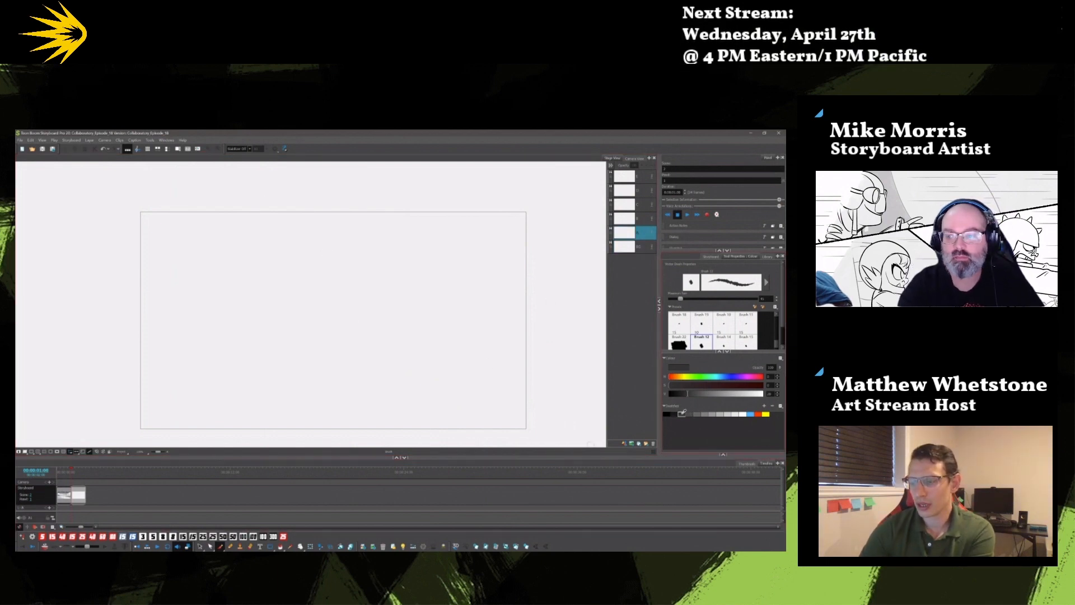
left_click(666, 414)
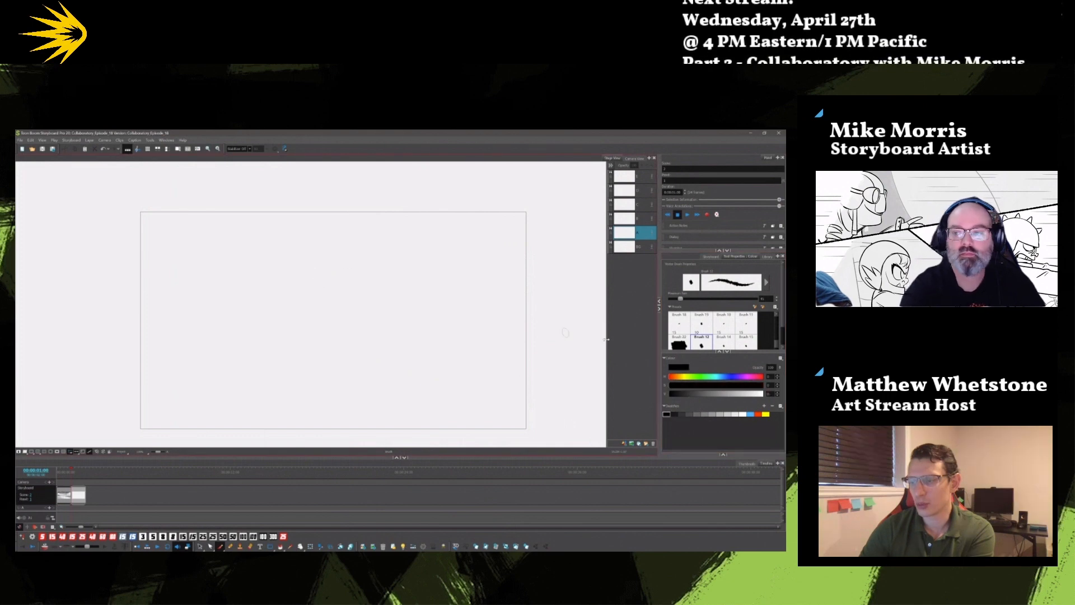
scroll(781, 336, "down", 3)
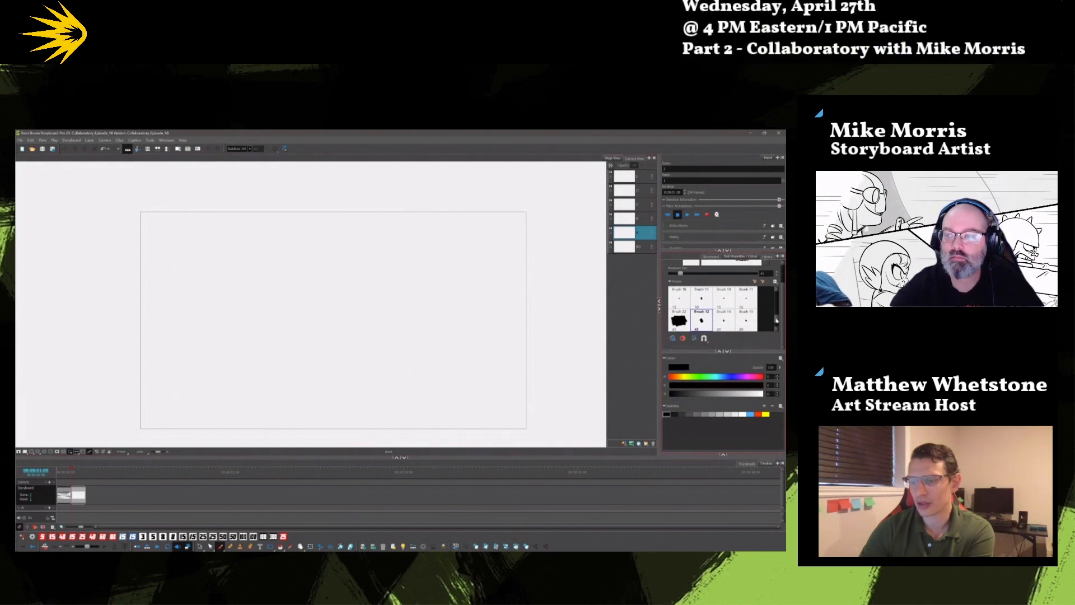
scroll(777, 320, "down", 1)
left_click(746, 304)
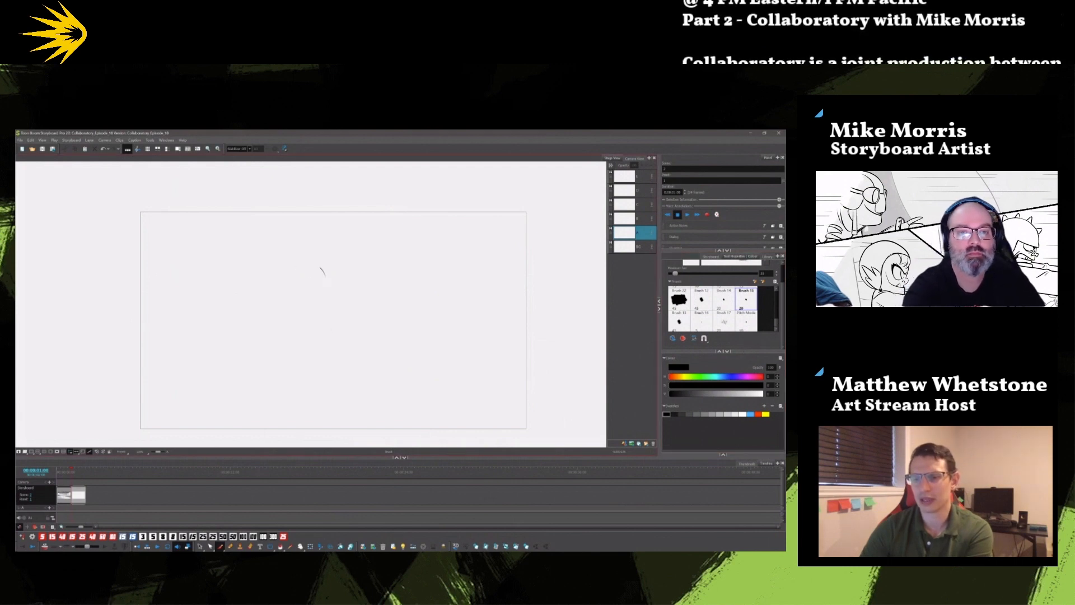
- Sketch a close-up character left of the frame's centre with domed head, open mouth, raised arm, fingers and a solid black strip beside the shoulder
mouse_move(325, 274)
left_mouse_down()
mouse_move(264, 288)
mouse_move(263, 312)
mouse_move(329, 322)
left_mouse_up()
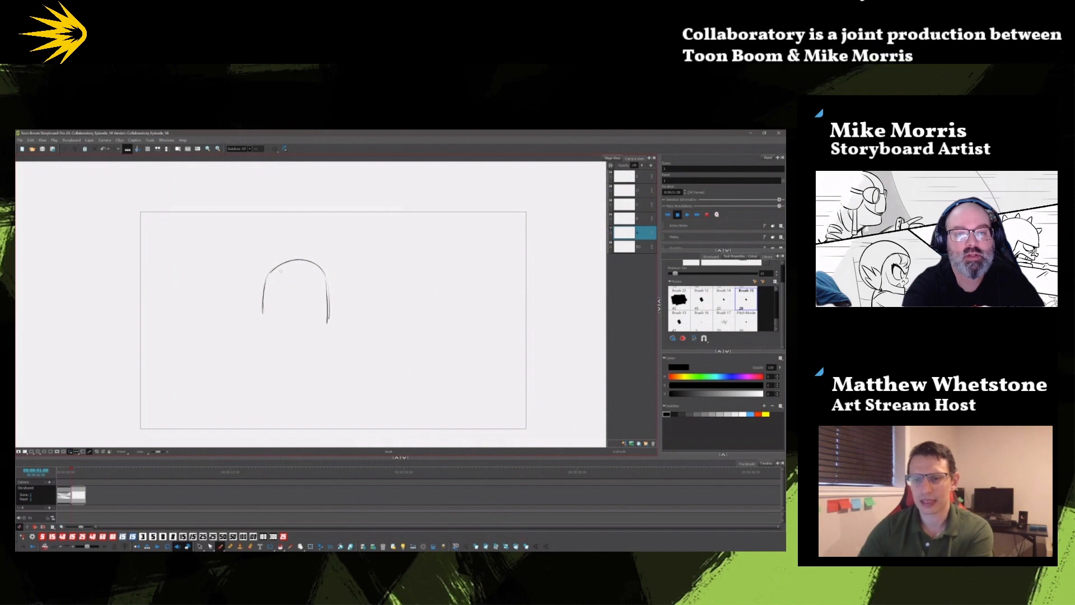
mouse_move(266, 354)
left_mouse_down()
mouse_move(247, 345)
mouse_move(229, 413)
mouse_move(303, 336)
mouse_move(322, 377)
left_mouse_up()
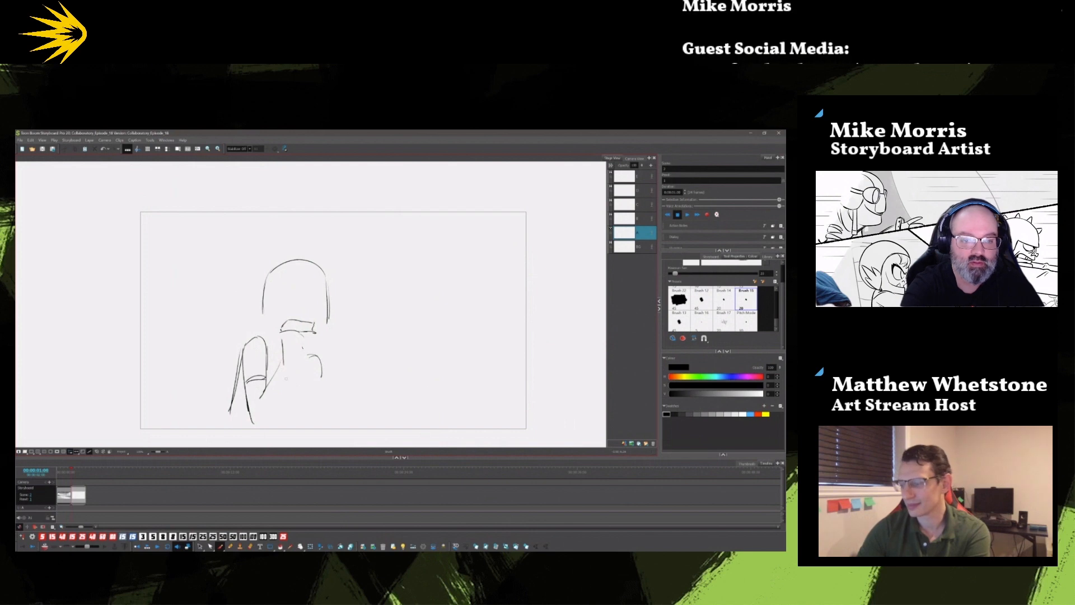
left_click_drag(271, 409, 262, 420)
left_click_drag(270, 351, 267, 381)
mouse_move(268, 345)
left_mouse_down()
mouse_move(267, 385)
mouse_move(270, 359)
left_mouse_up()
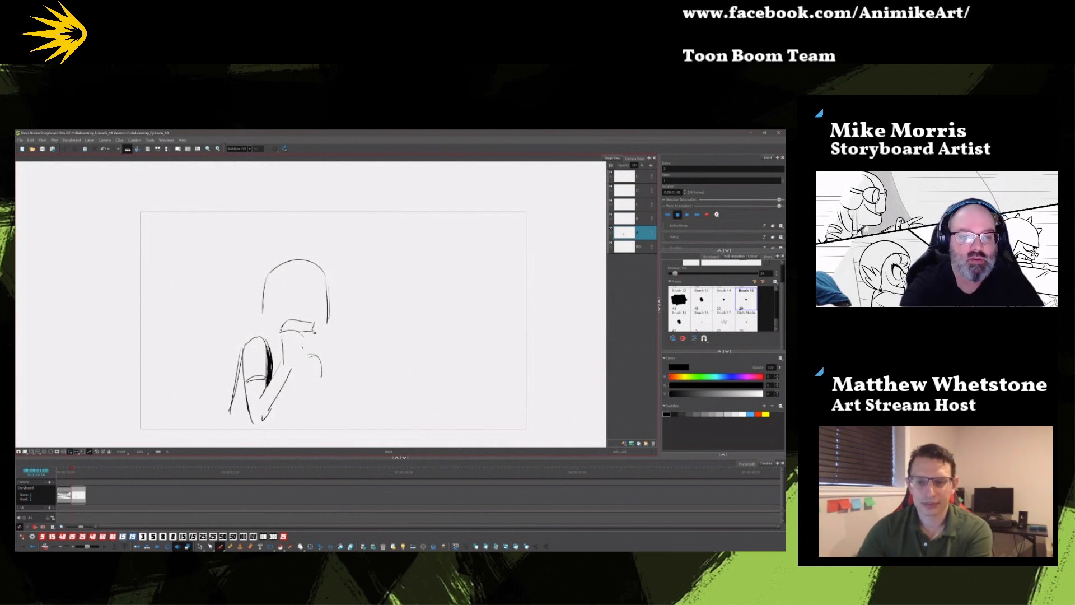
left_click_drag(291, 337, 304, 346)
left_click_drag(298, 347, 306, 354)
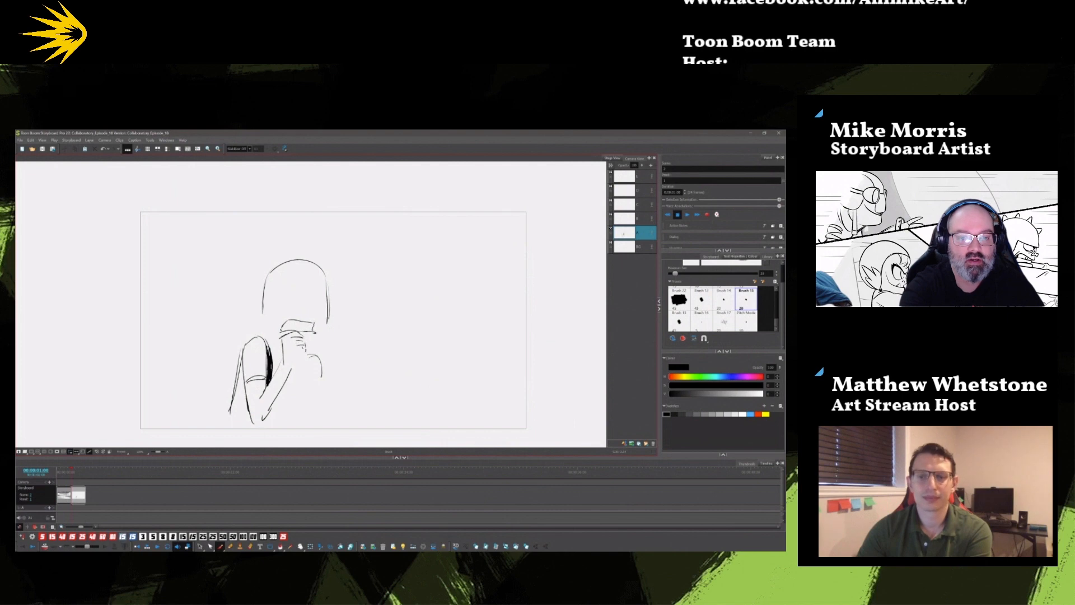
- Draw the character's worried eyes, eyebrows, nose, ear, hairline and jaw, plus a second clenched hand below the mouth
left_click_drag(280, 290, 291, 288)
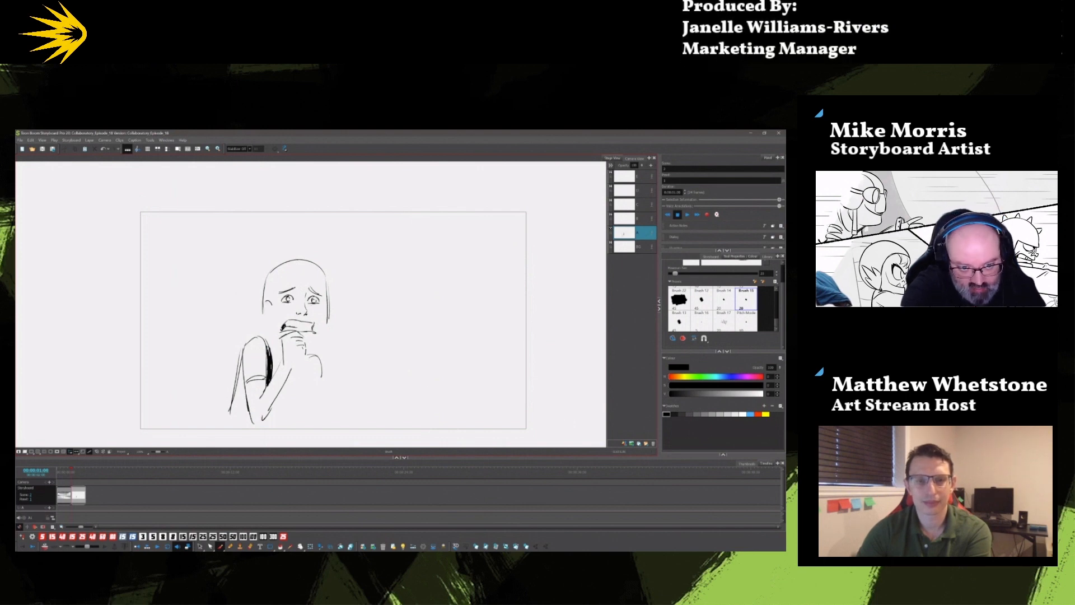
mouse_move(278, 275)
left_mouse_down()
mouse_move(301, 274)
mouse_move(330, 284)
mouse_move(329, 318)
mouse_move(301, 370)
left_mouse_up()
mouse_move(305, 367)
left_mouse_down()
mouse_move(297, 377)
mouse_move(315, 380)
left_mouse_up()
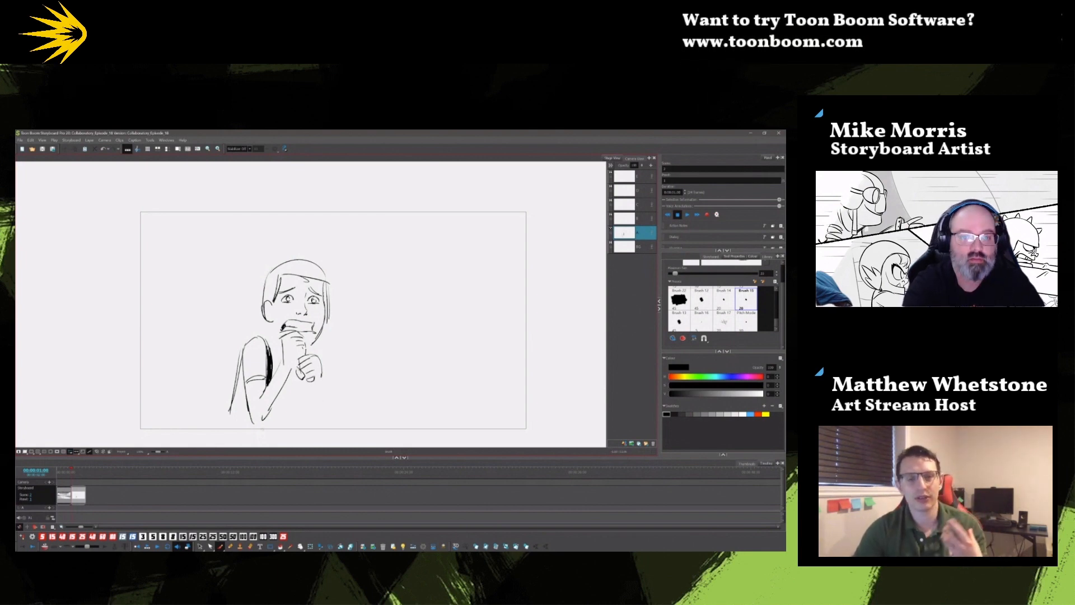
- Select the character's mouth strokes and nudge them slightly up and to the left on the face
left_click(200, 547)
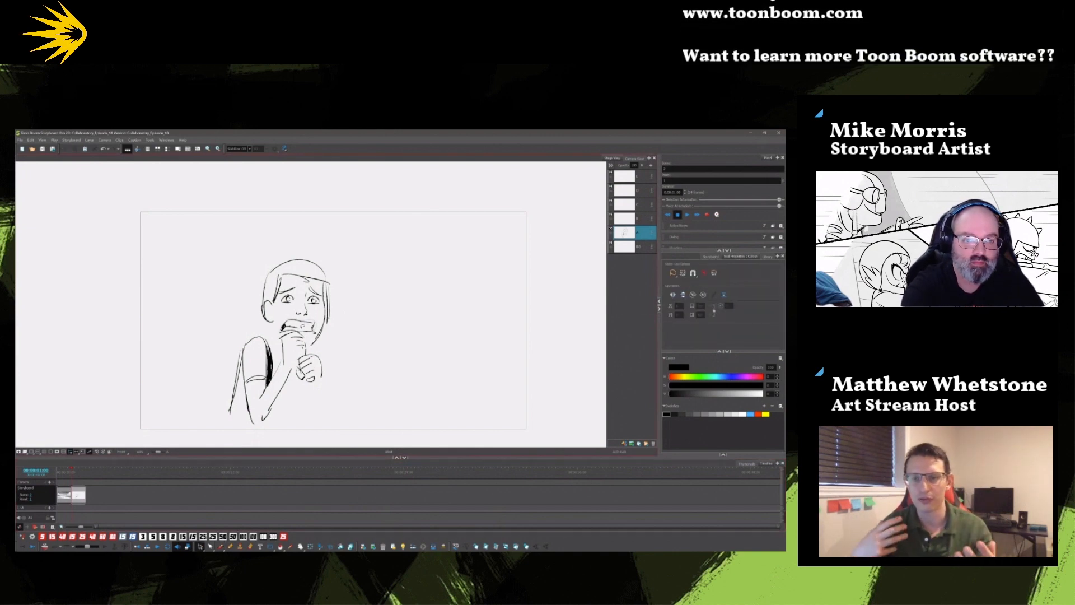
left_click(302, 326)
left_click_drag(304, 329, 302, 325)
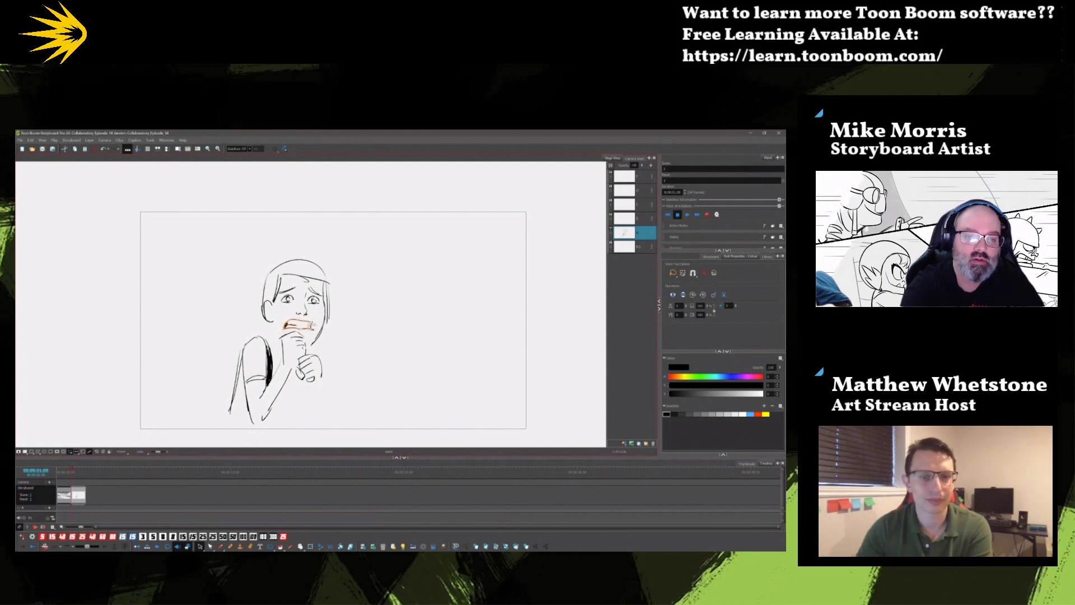
left_click(342, 333)
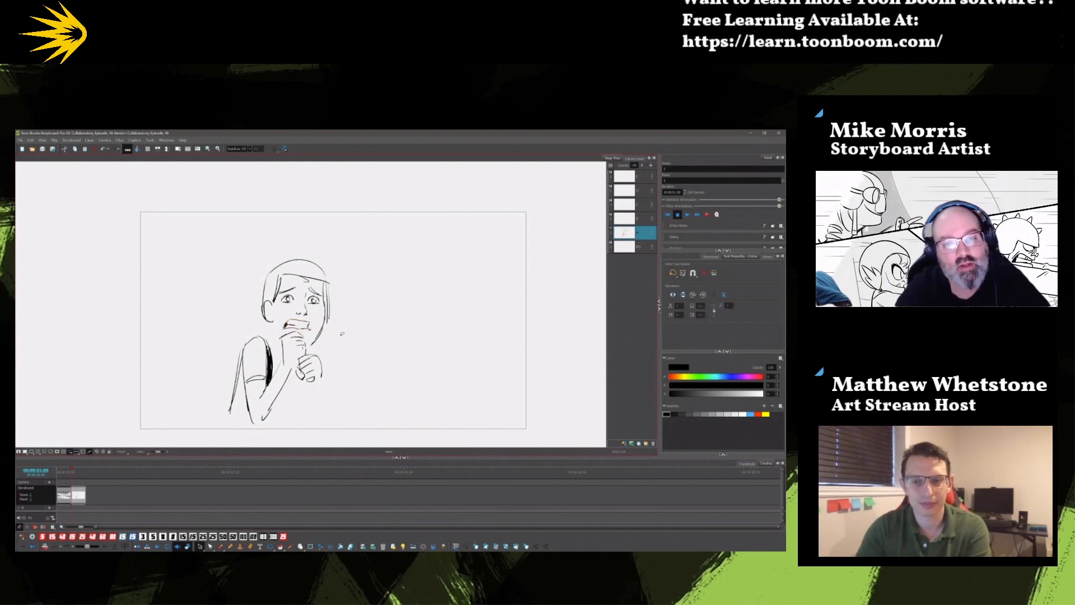
- Select each eye and the eyebrow nearer the loose hair in turn and fine-tune their placement on the face
left_click_drag(282, 294, 295, 304)
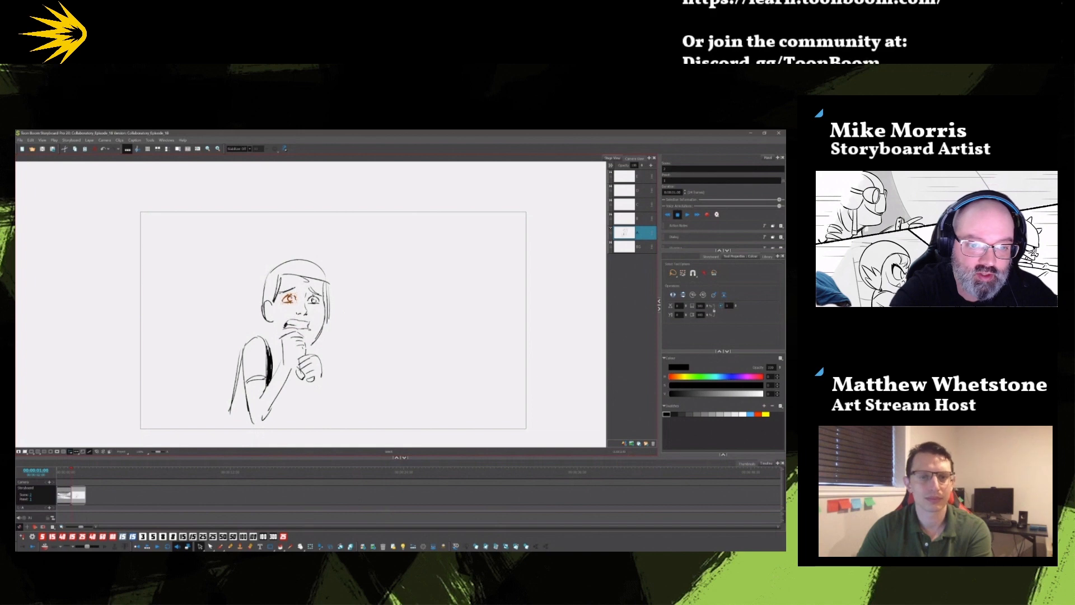
key("Escape")
left_click_drag(307, 294, 322, 303)
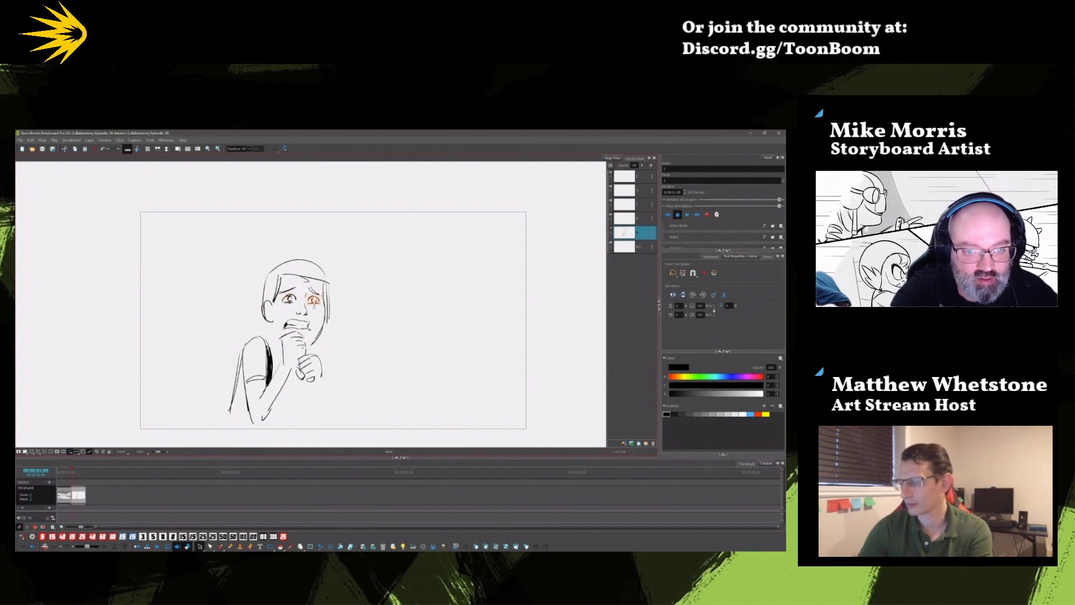
key("Escape")
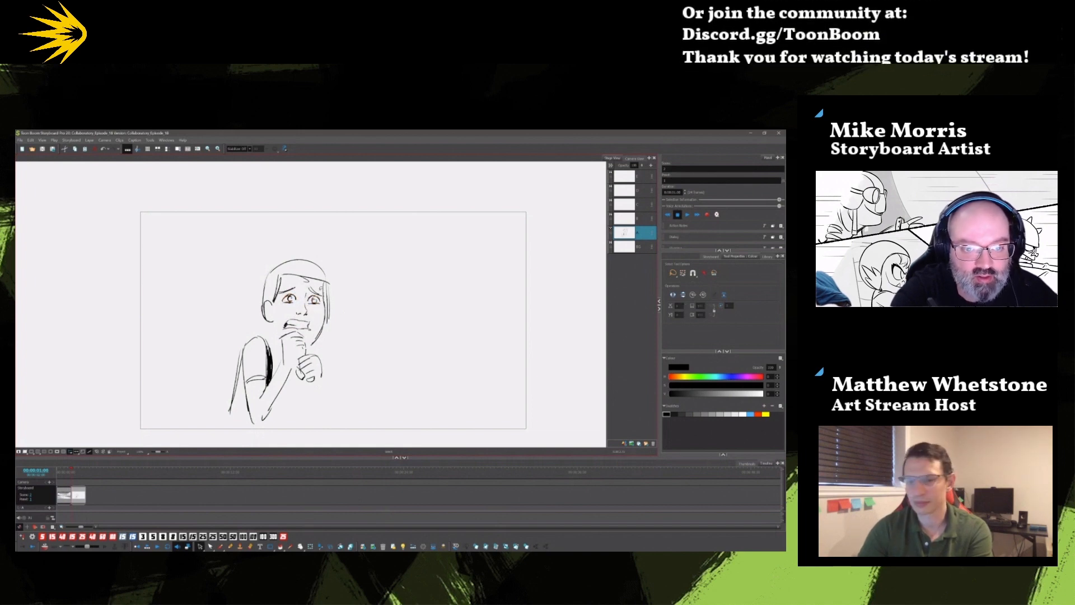
left_click_drag(308, 284, 322, 291)
key("Escape")
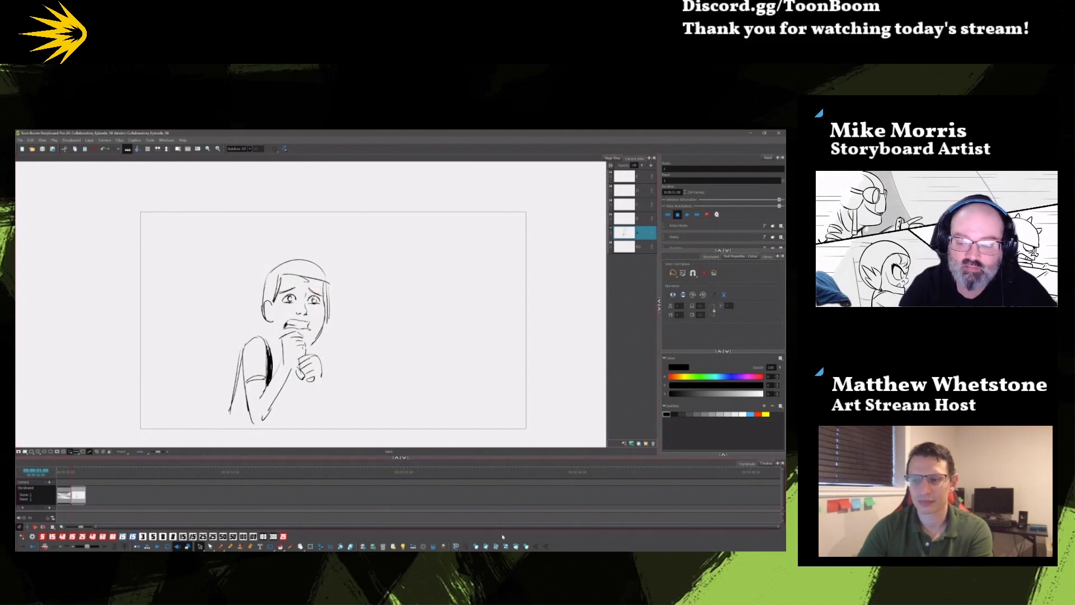
- Draw long windblown hair trailing right from the head, the second forearm and the torso and backpack lines down to the frame's lower edge
key("alt+b")
mouse_move(311, 258)
left_mouse_down()
mouse_move(358, 338)
mouse_move(417, 370)
left_mouse_up()
left_click_drag(355, 314, 402, 358)
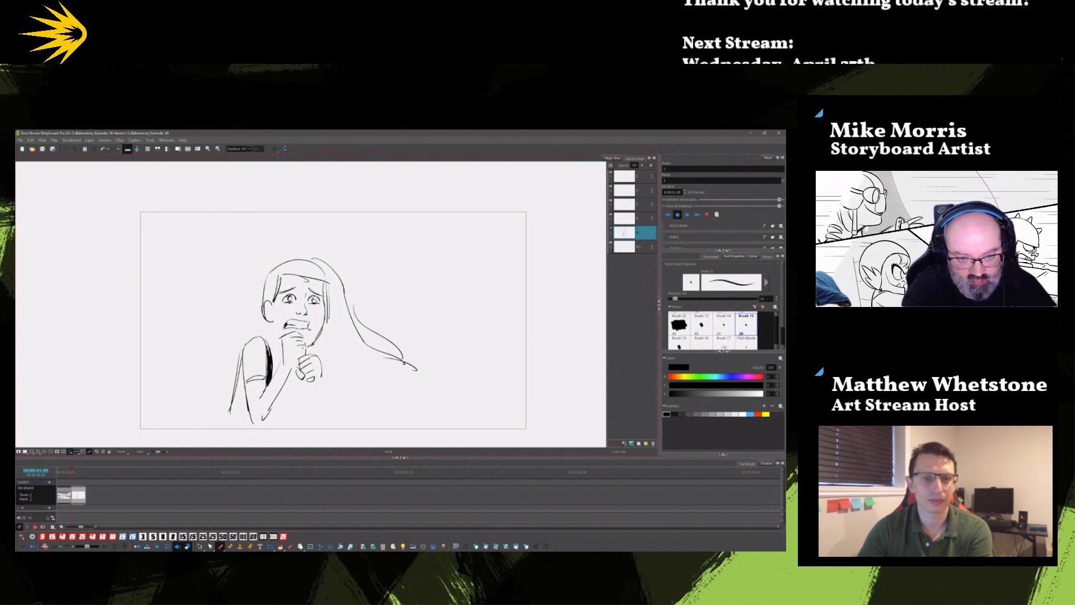
mouse_move(313, 347)
left_mouse_down()
mouse_move(335, 408)
mouse_move(323, 392)
left_mouse_up()
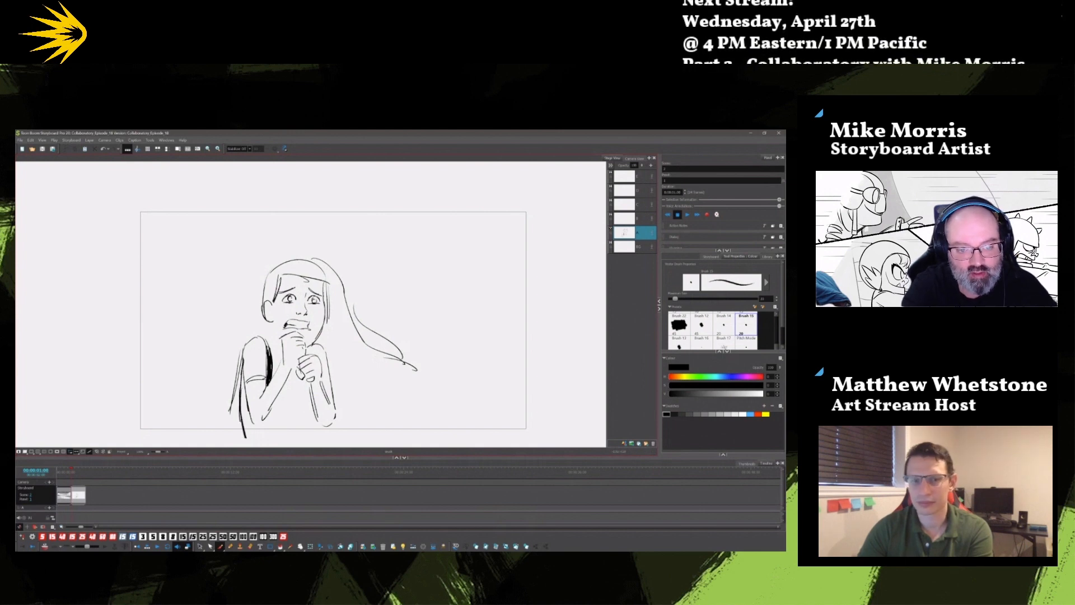
left_click_drag(309, 380, 308, 434)
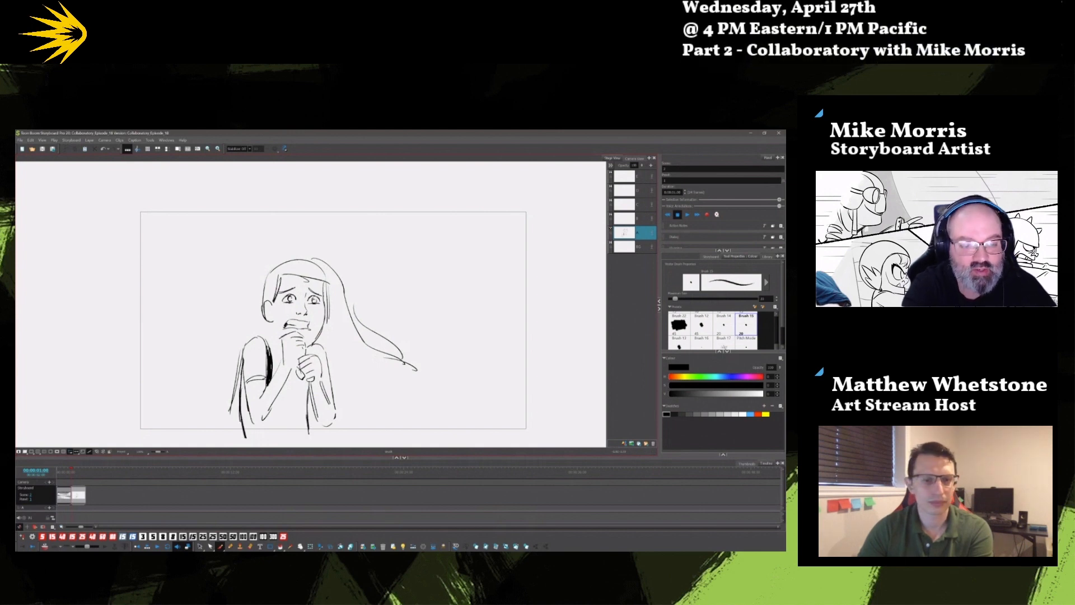
- Select and adjust the sleeve stroke at the shoulder and the elbow strokes of the raised arm
key("alt+s")
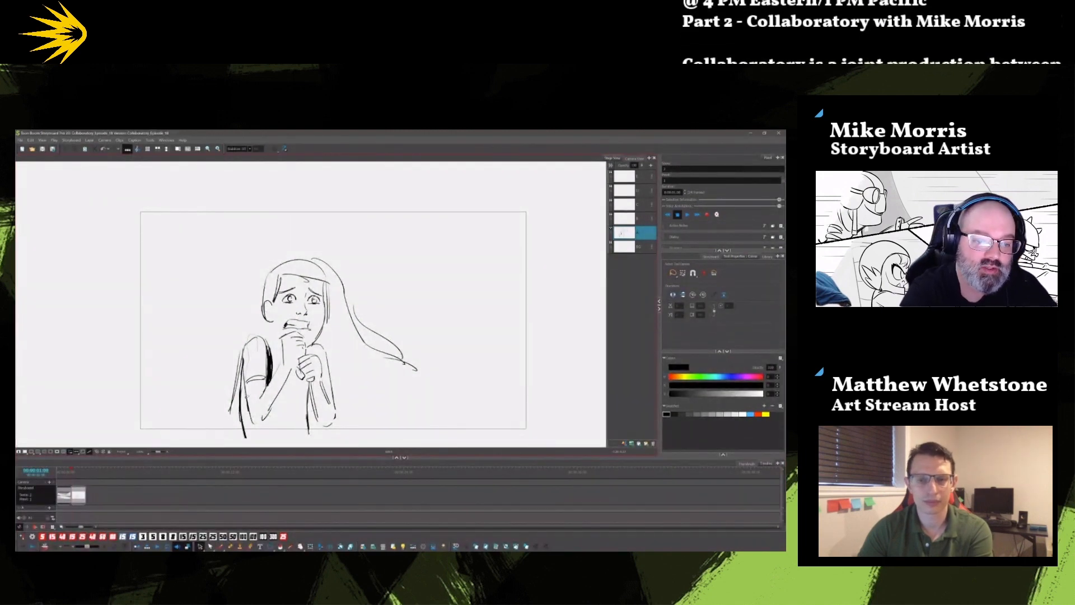
left_click(250, 348)
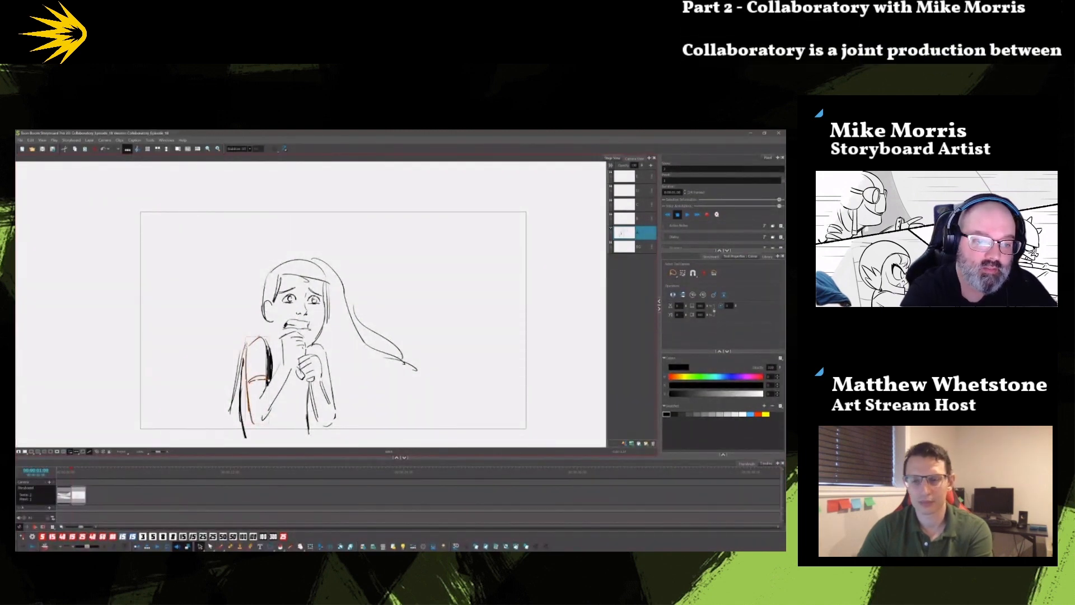
left_click_drag(261, 336, 264, 336)
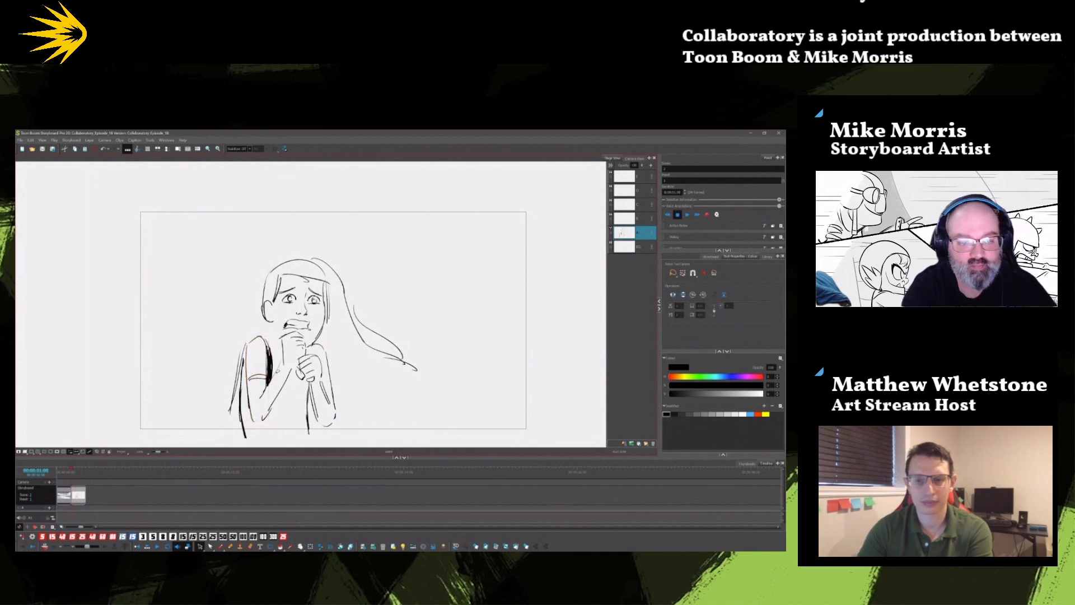
left_click(258, 401)
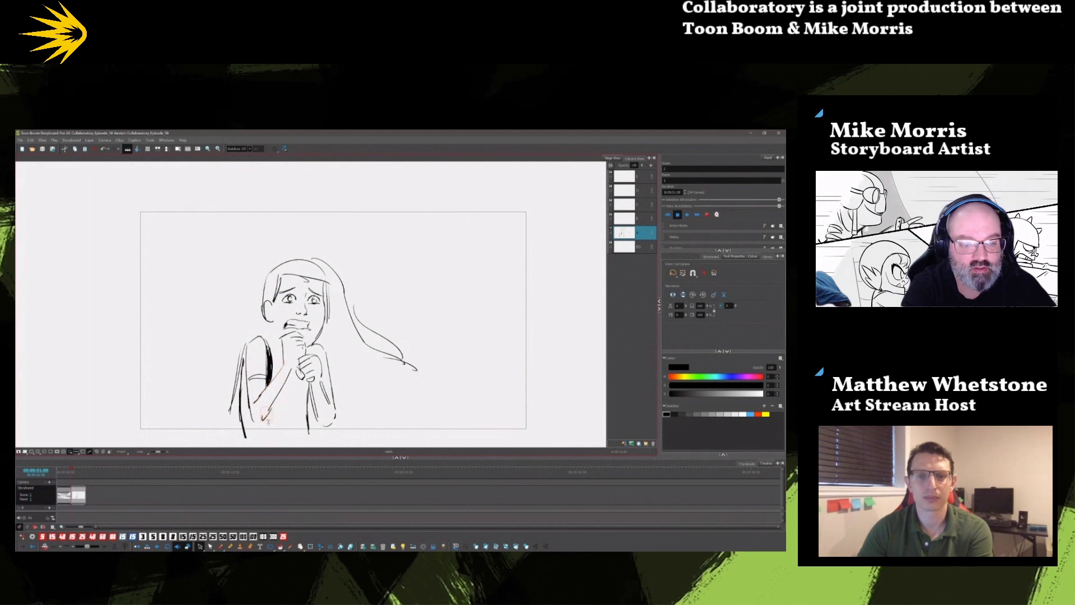
left_click_drag(270, 419, 269, 432)
left_click(261, 429)
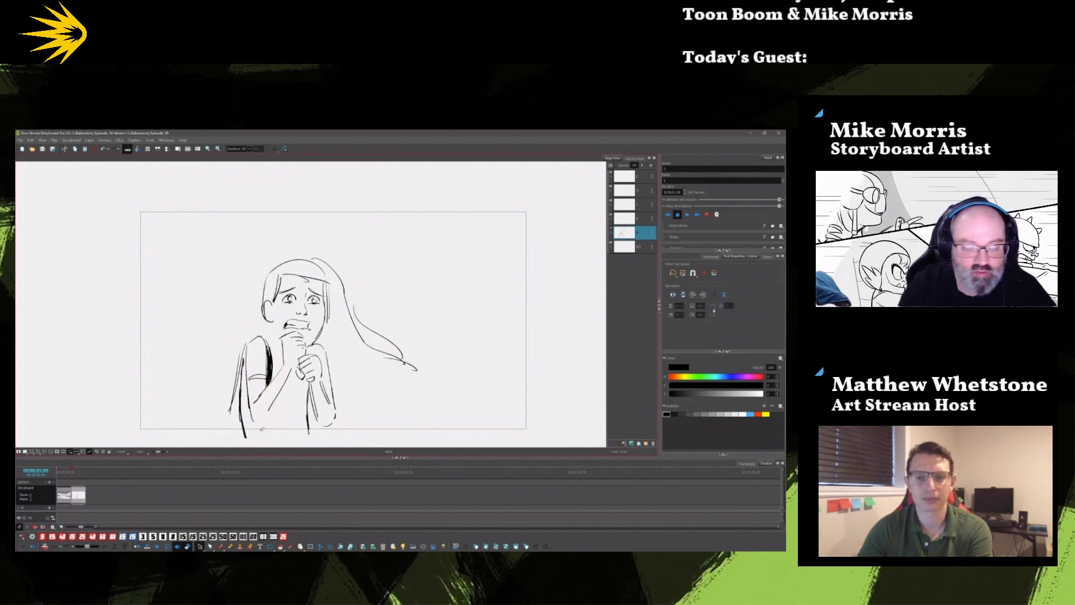
- Darken the brows and hairline, add a fringe line and fuller trailing hair with a lower strand, and outline the backpack behind the shoulder
left_click(220, 547)
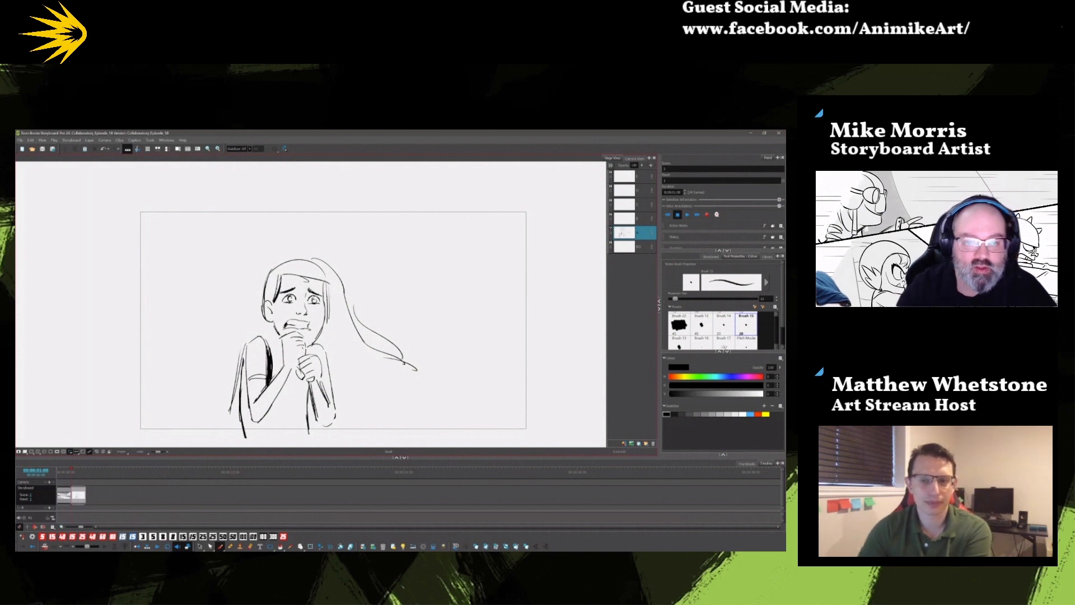
left_click_drag(285, 273, 334, 291)
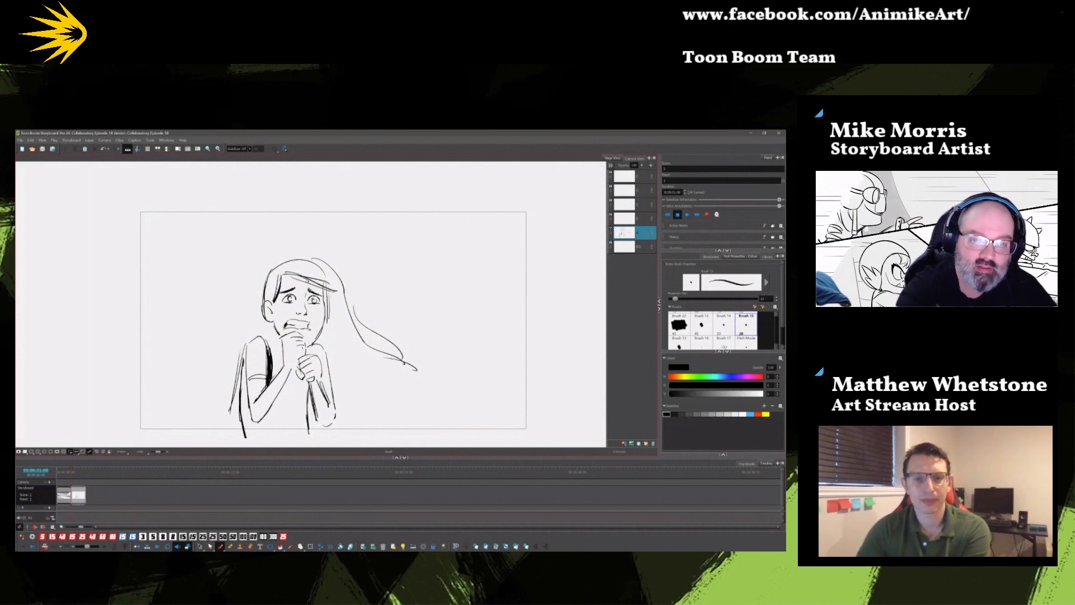
left_click_drag(303, 256, 436, 372)
left_click_drag(341, 385, 403, 395)
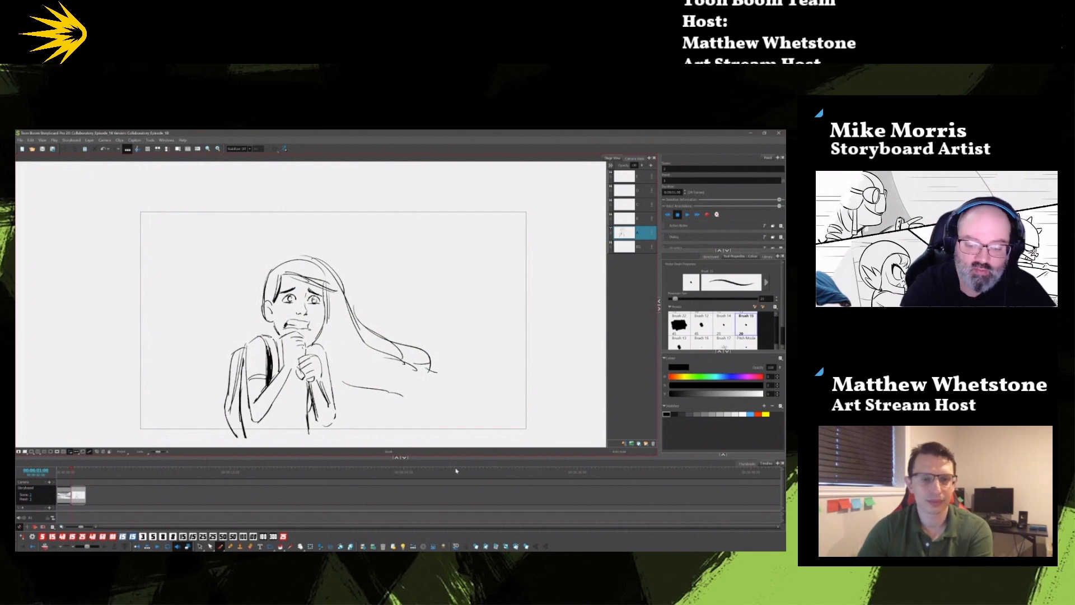
- Clean up the overlapping strokes inside the backpack outline and adjust the jaw stroke beside the raised hands
left_click(200, 547)
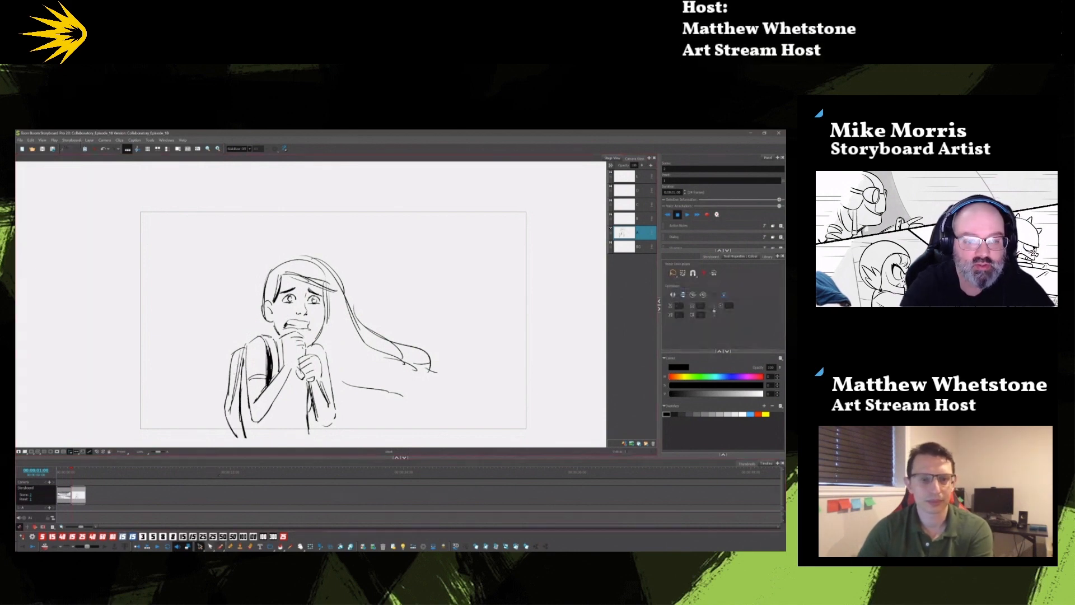
left_click(235, 392)
left_click(234, 409, "shift")
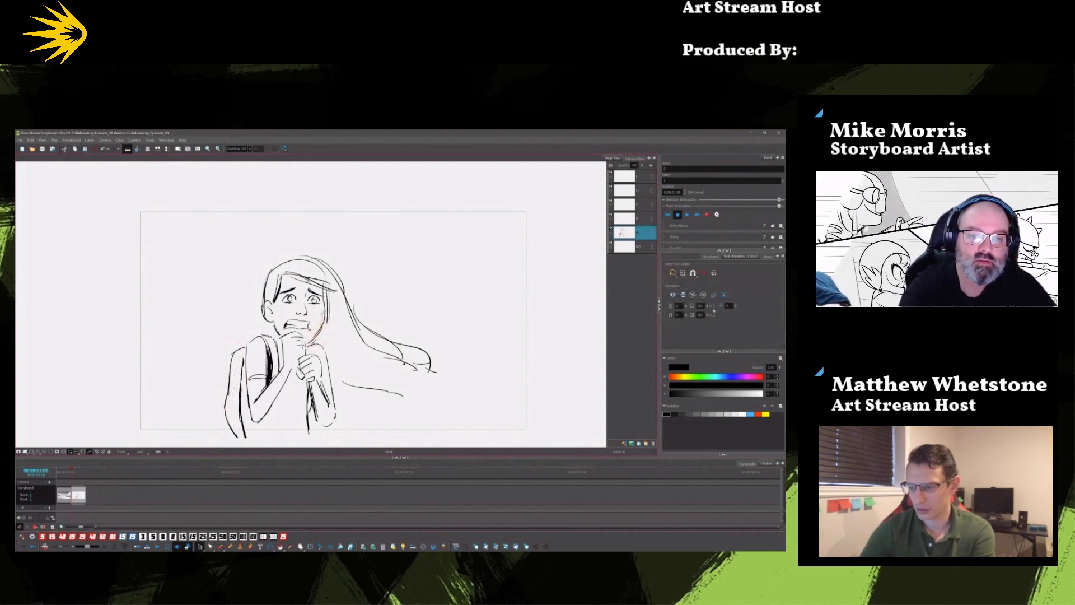
left_click(318, 332)
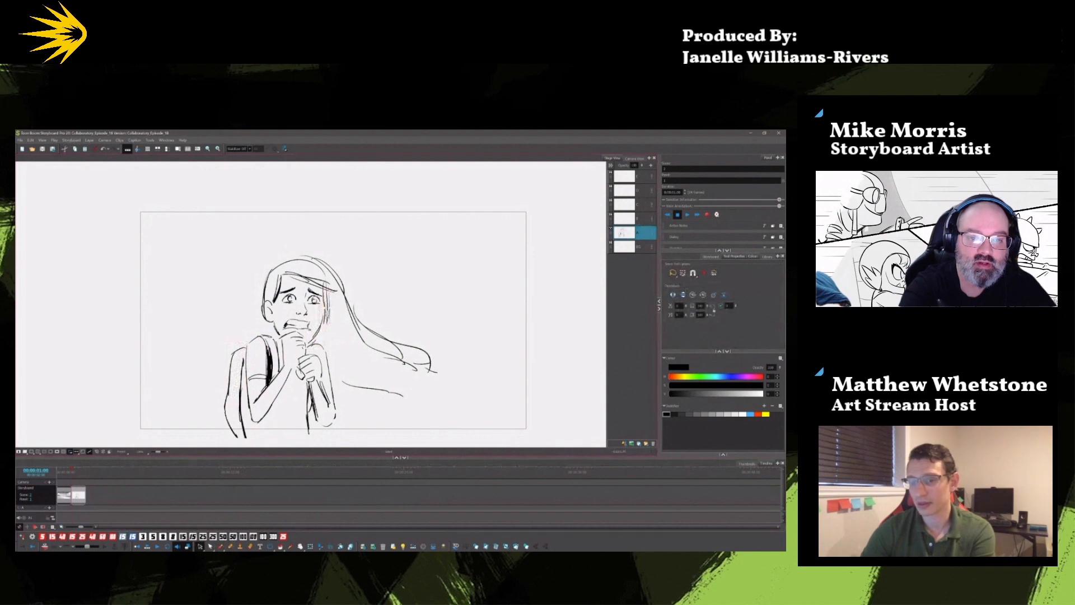
left_click(317, 336)
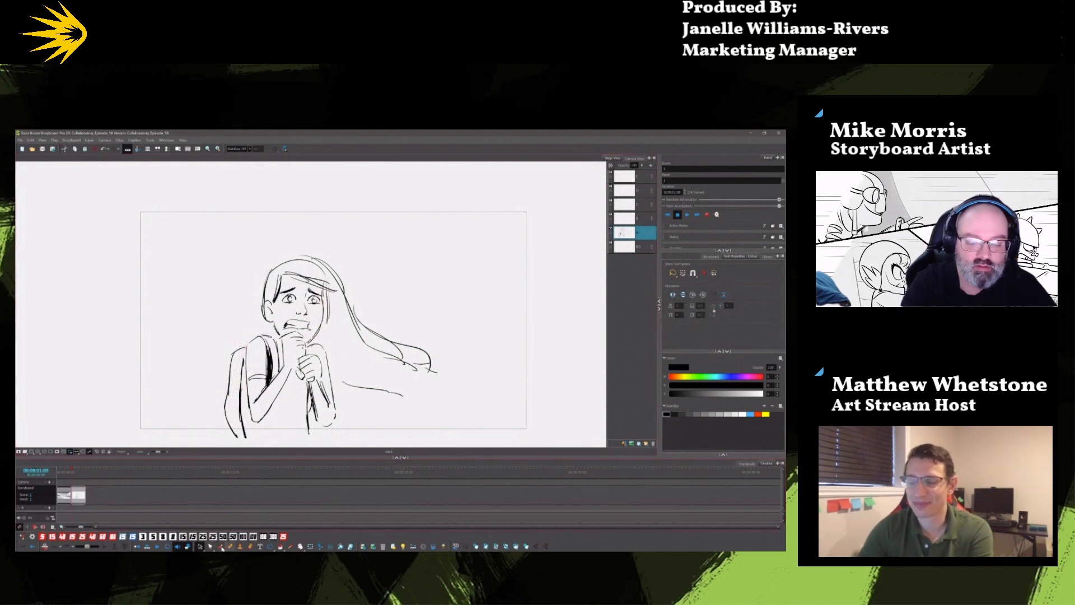
- Redraw the hands and second forearm with firmer lines and delete the old outer forearm stroke
key("alt+b")
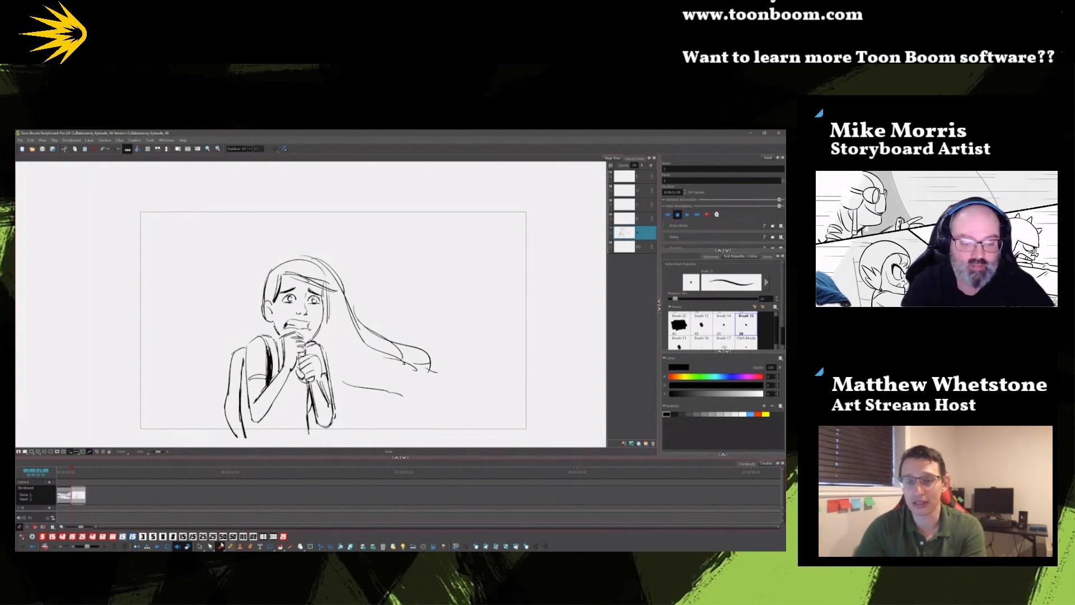
key("alt+s")
mouse_move(323, 345)
left_mouse_down()
mouse_move(337, 415)
mouse_move(327, 336)
left_mouse_up()
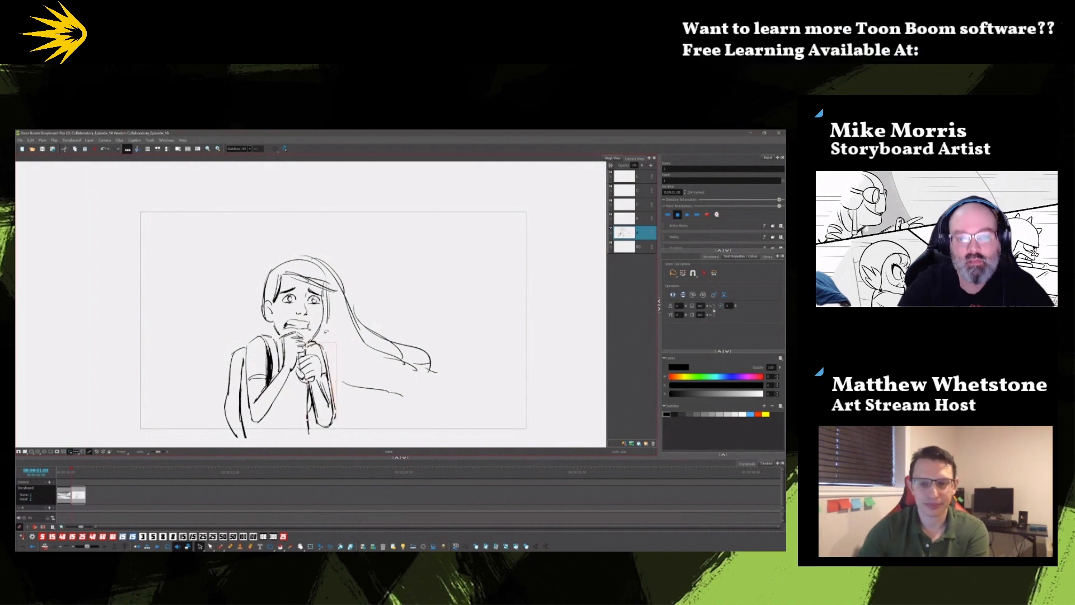
key("Delete")
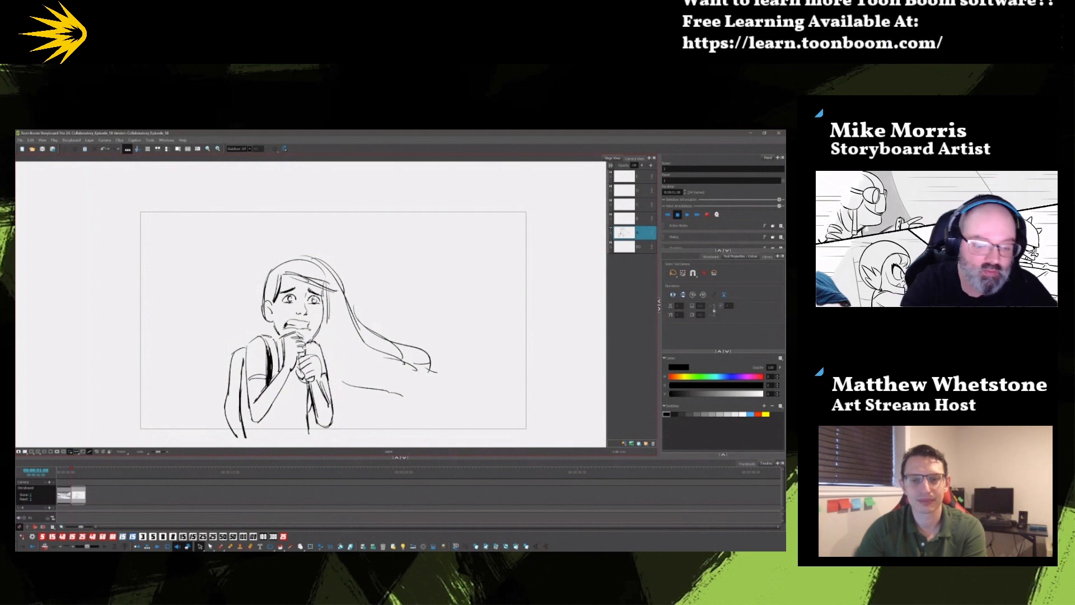
- Add wavy strands and curled tips to the windblown hair and draw a strap end hanging below the clenched hands
key("alt+b")
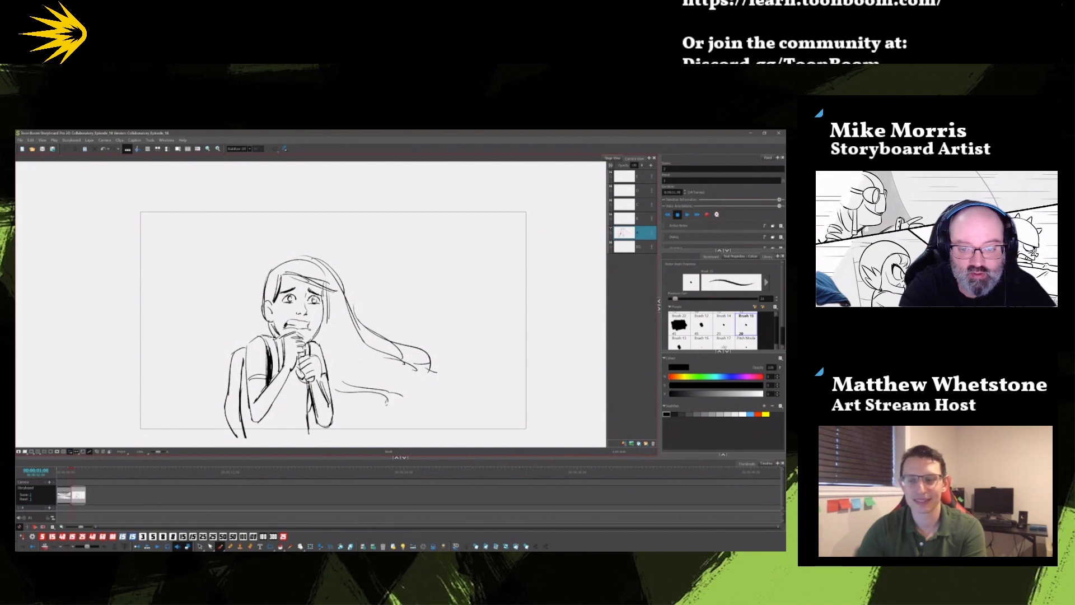
left_click_drag(364, 342, 442, 336)
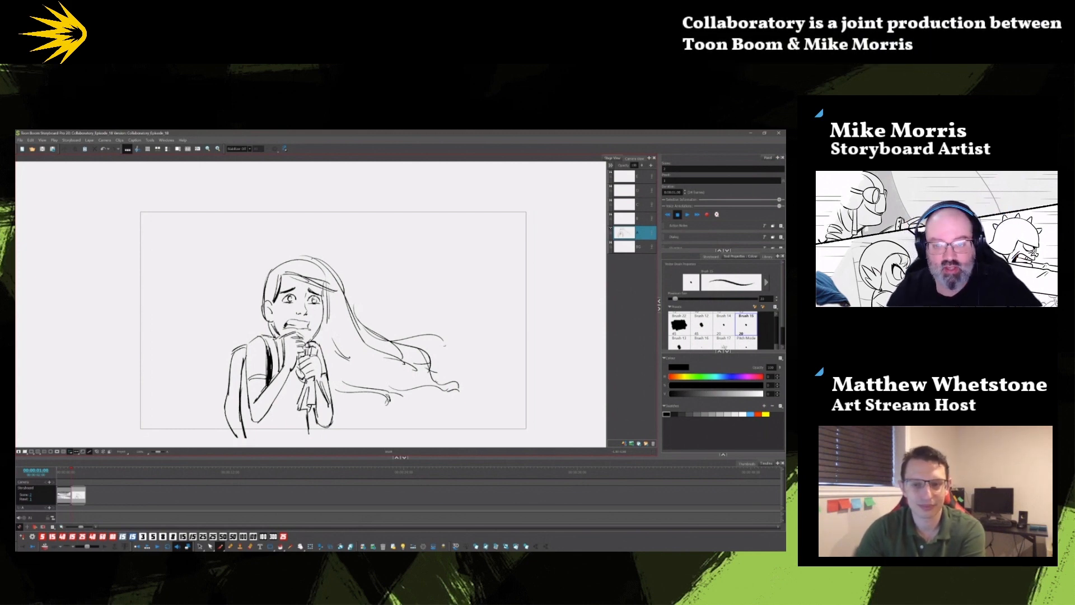
- On the bottom layer, sketch wavy grey cloud and wind lines across the sky and slopes on both sides of the character
left_click(639, 247)
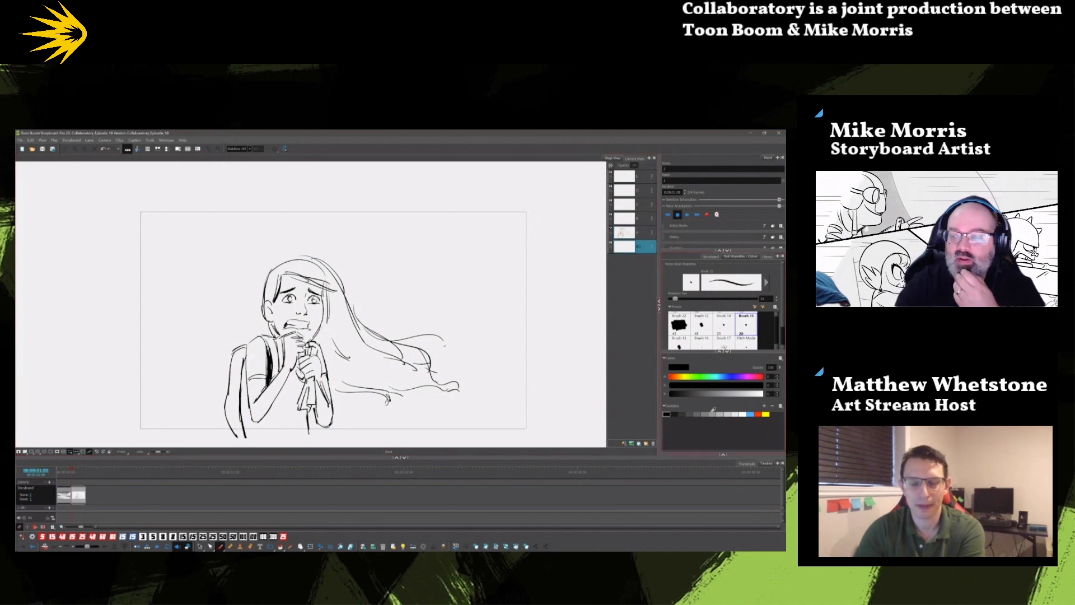
left_click(712, 414)
mouse_move(481, 221)
left_mouse_down()
mouse_move(532, 210)
mouse_move(364, 250)
mouse_move(494, 260)
mouse_move(550, 249)
left_mouse_up()
left_click_drag(406, 246, 458, 250)
left_click_drag(301, 244, 262, 248)
left_click_drag(250, 253, 196, 255)
left_click_drag(184, 252, 139, 257)
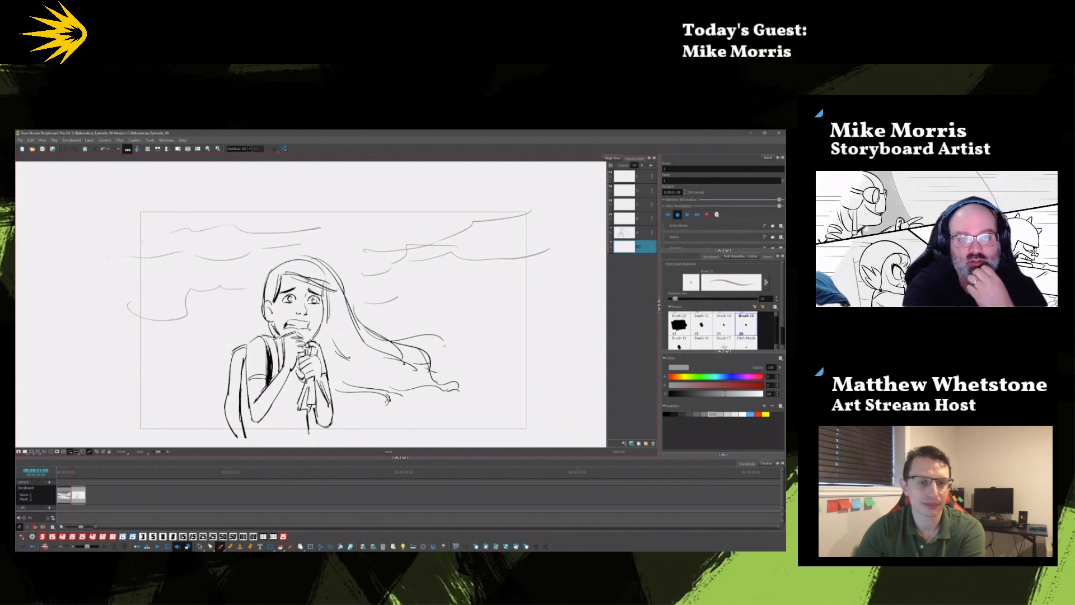
left_click_drag(399, 280, 456, 295)
left_click_drag(465, 293, 522, 288)
left_click_drag(325, 240, 364, 224)
left_click_drag(402, 233, 443, 225)
left_click_drag(122, 351, 262, 324)
left_click_drag(377, 322, 488, 307)
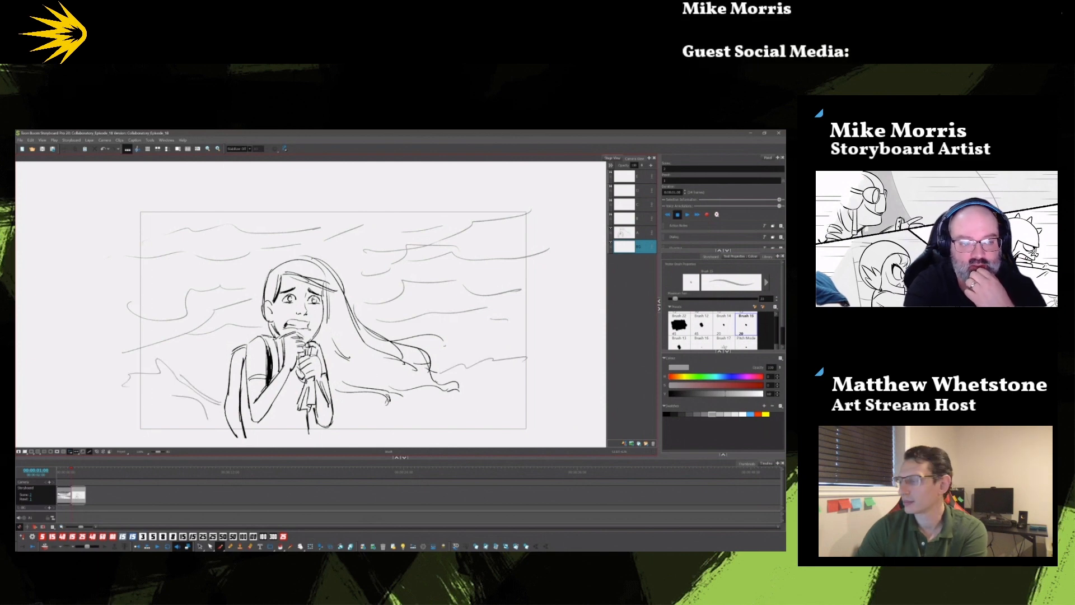
- Sketch jagged grey rock shapes in both lower corners of the frame and reinforce the ridge line beside the hair
mouse_move(125, 361)
left_mouse_down()
mouse_move(179, 373)
mouse_move(168, 361)
mouse_move(154, 397)
left_mouse_up()
mouse_move(159, 410)
left_mouse_down()
mouse_move(164, 420)
mouse_move(139, 406)
left_mouse_up()
mouse_move(139, 415)
left_mouse_down()
mouse_move(148, 394)
mouse_move(167, 424)
mouse_move(209, 424)
left_mouse_up()
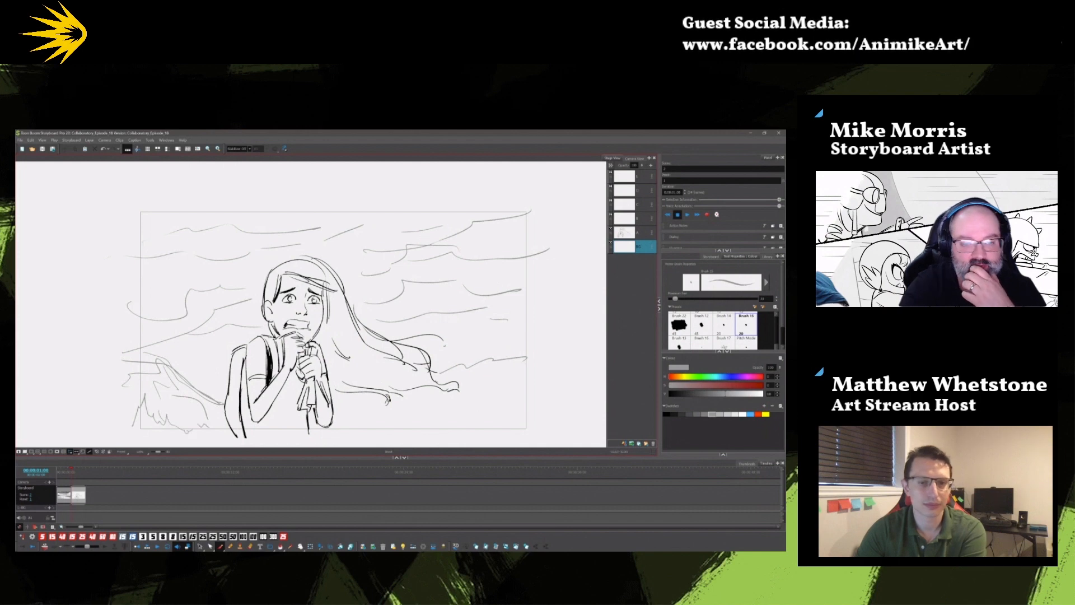
left_click_drag(485, 431, 521, 415)
left_click_drag(451, 433, 461, 430)
left_click_drag(476, 364, 525, 352)
left_click_drag(440, 364, 531, 343)
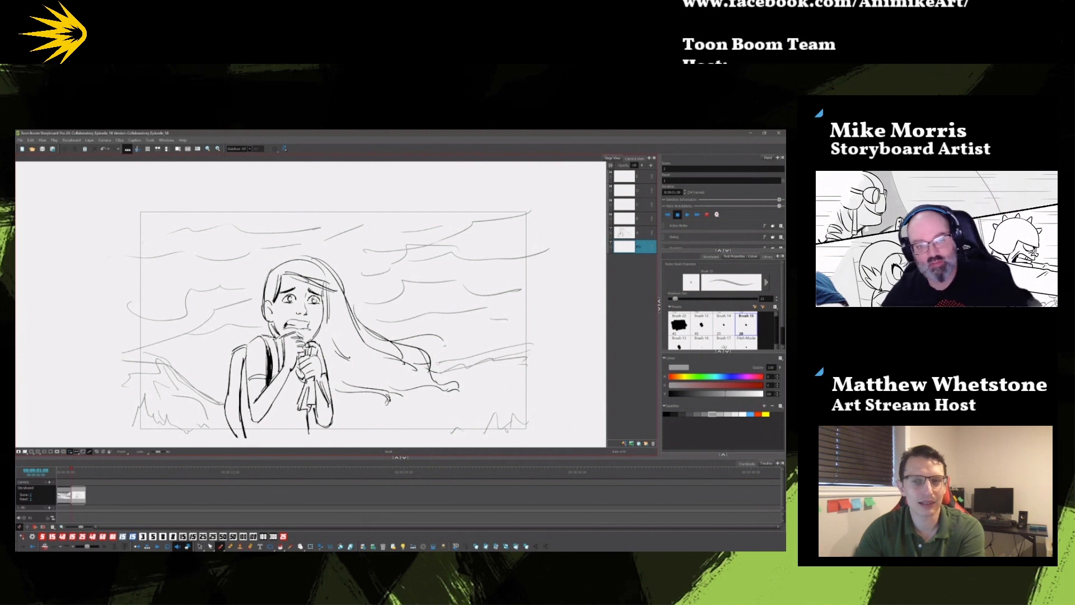
- Duplicate the close-up character panel in the timeline
left_click(516, 542)
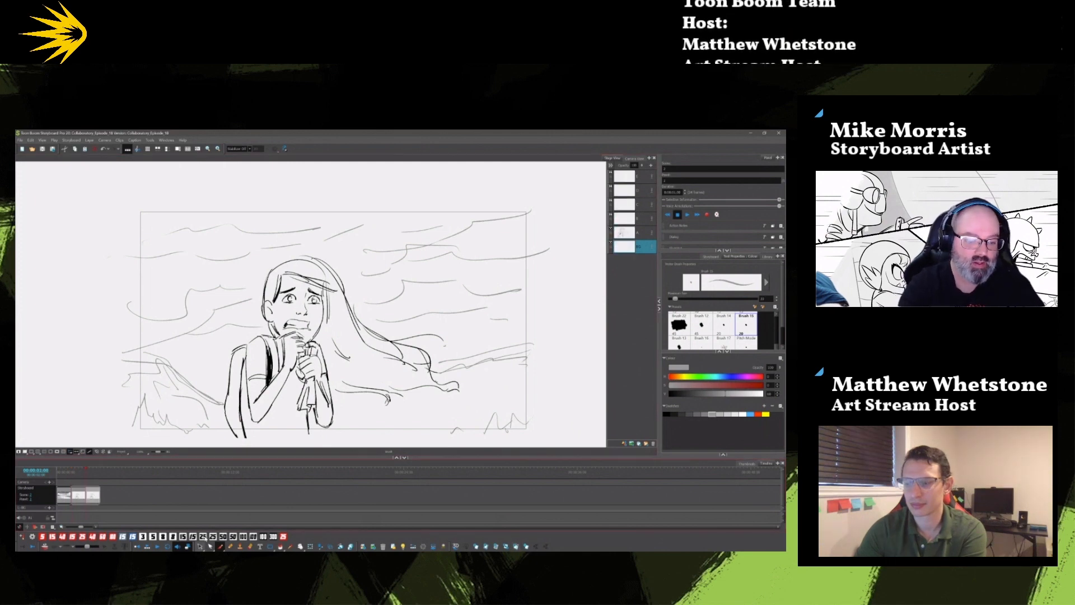
- On the character layer, select the face and windblown hair strokes and recolour them orange-red
key("alt+s")
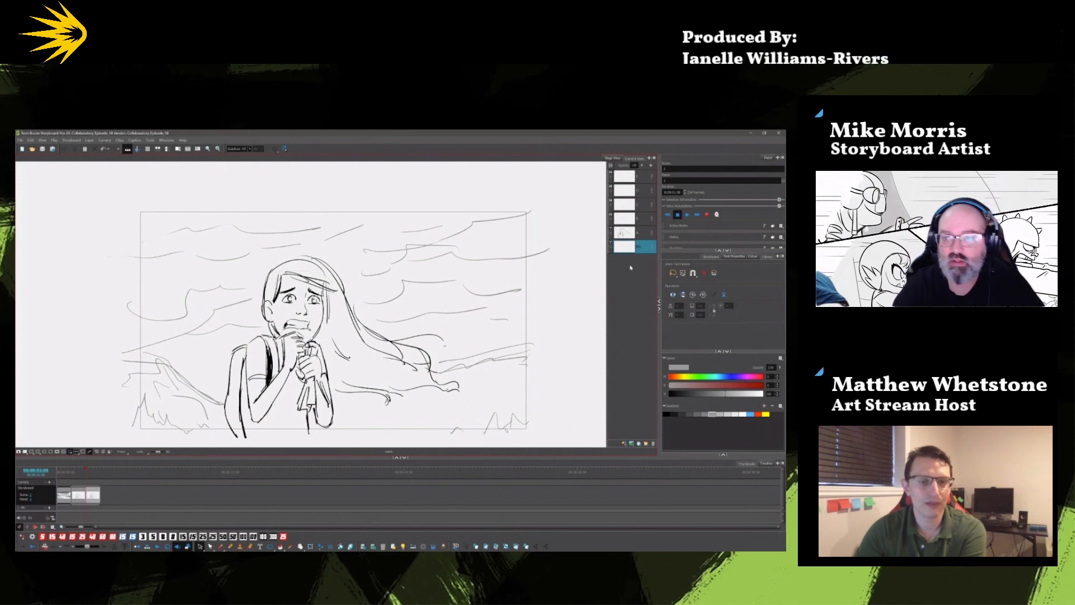
left_click(633, 232)
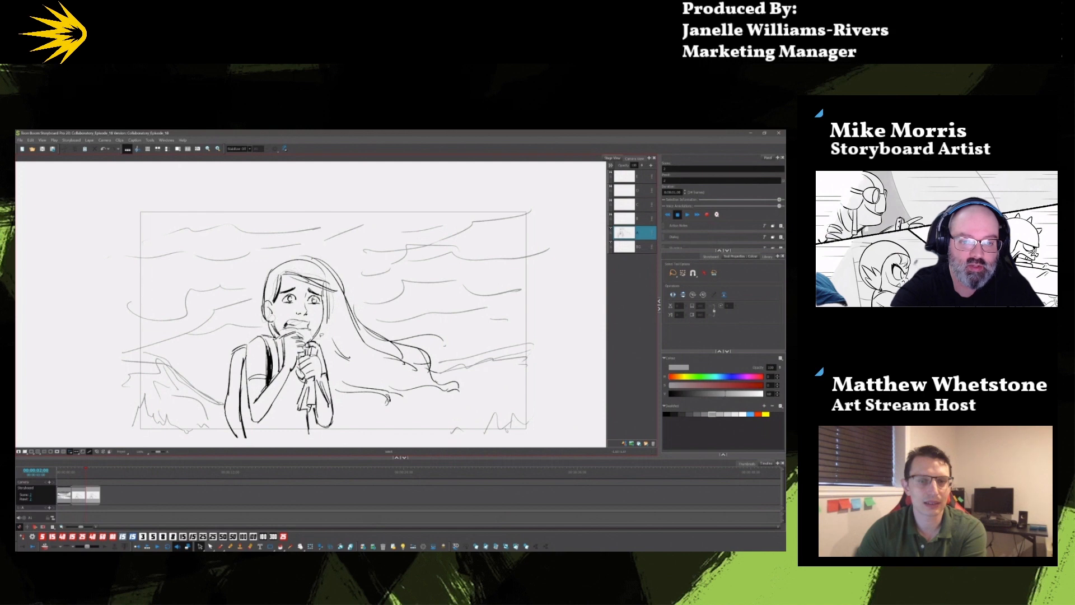
left_click_drag(321, 335, 339, 300)
left_click(757, 414)
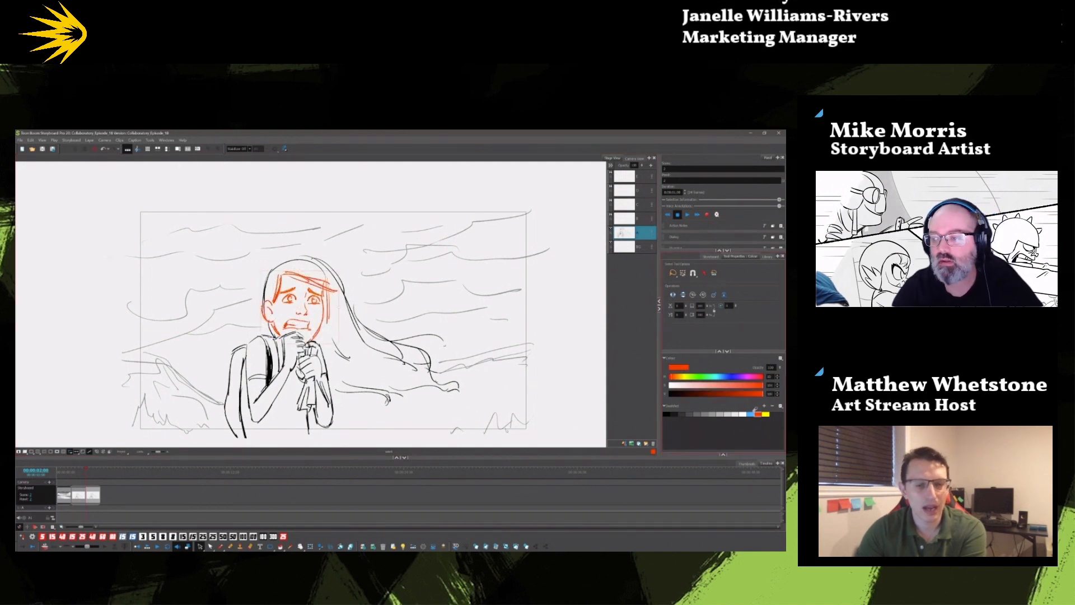
left_click(530, 416)
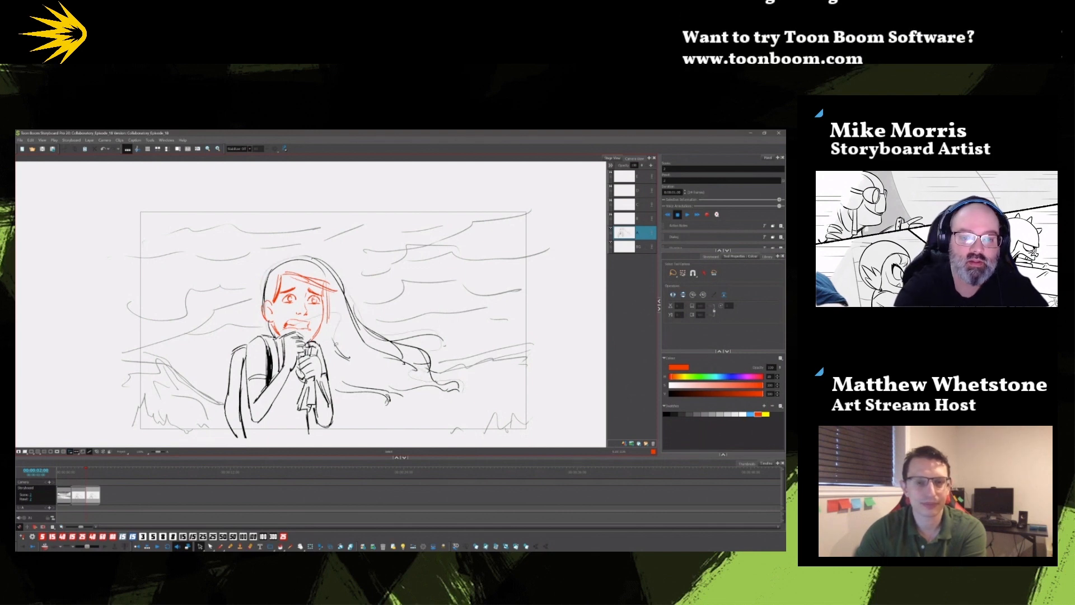
left_click_drag(335, 343, 305, 317)
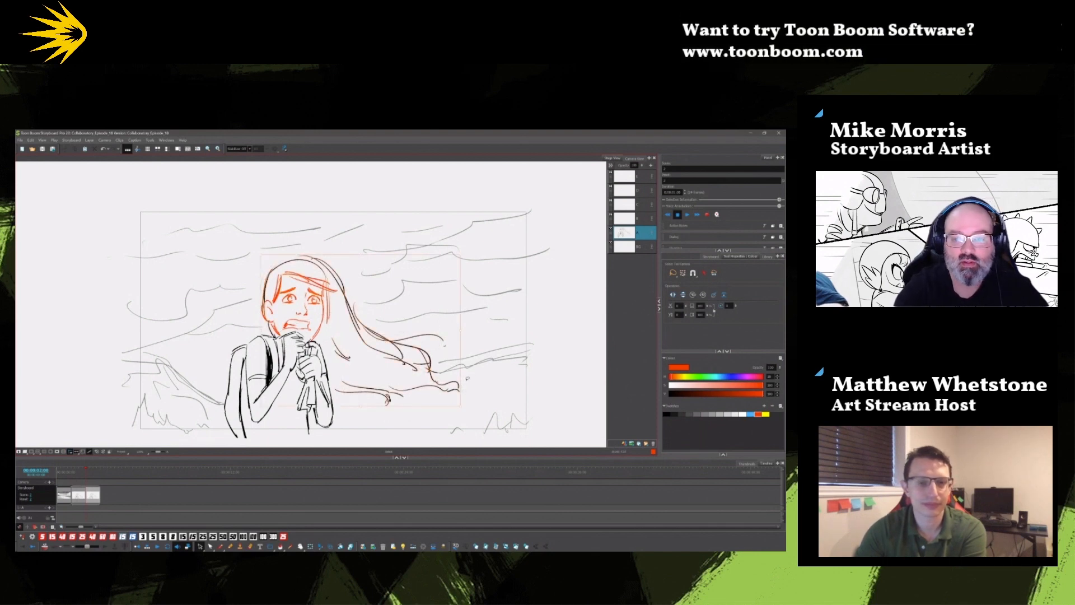
left_click(759, 414)
left_click(603, 366)
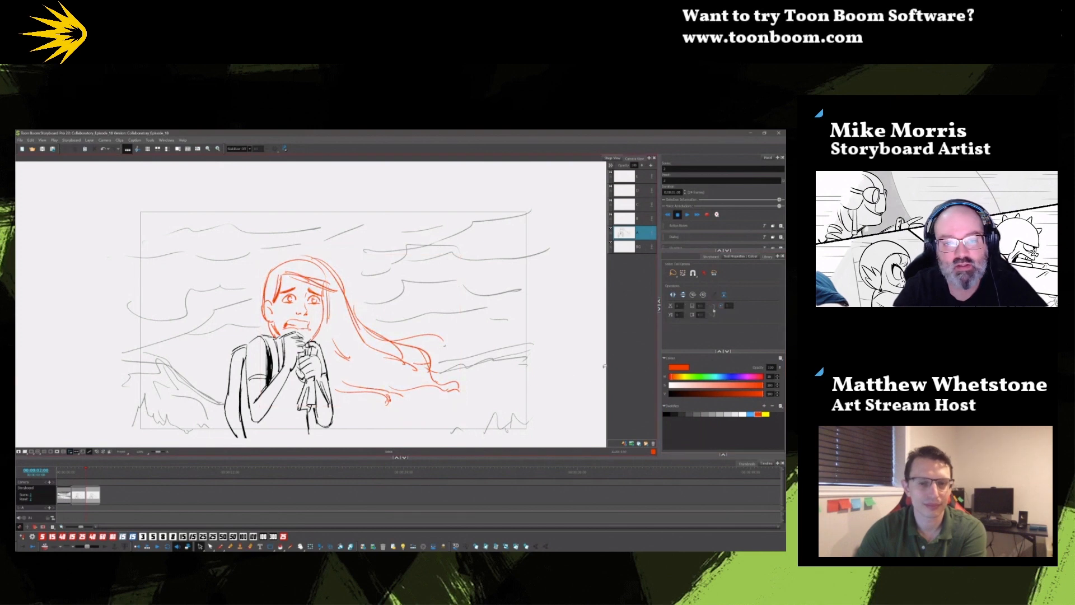
- Brush a black head turned toward the blowing hair over the orange-red guide, with ear, worried face and long wind-swept strands
left_click(666, 413)
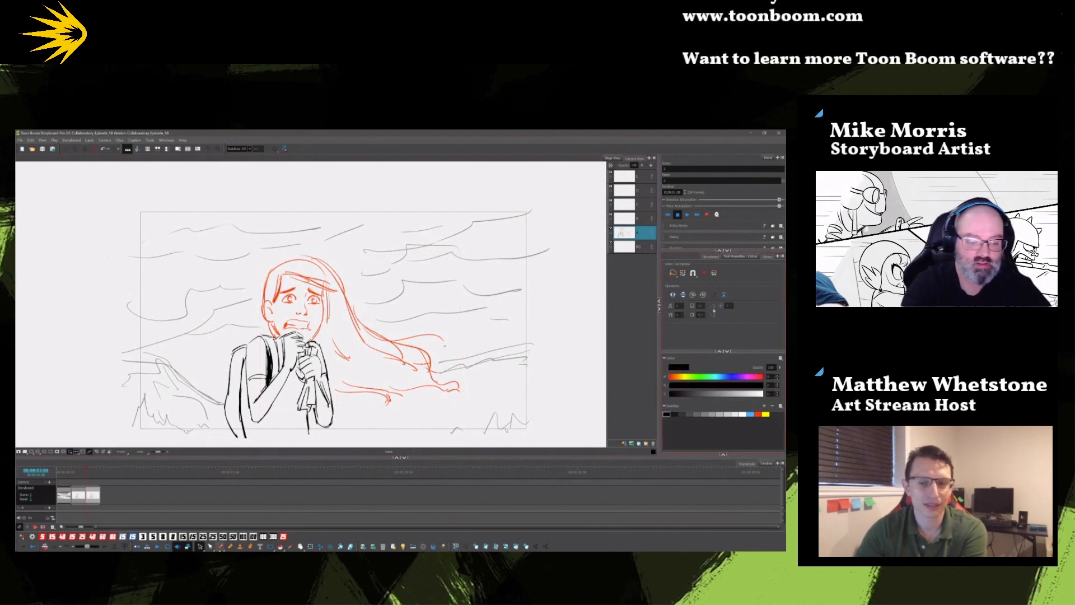
key("alt+b")
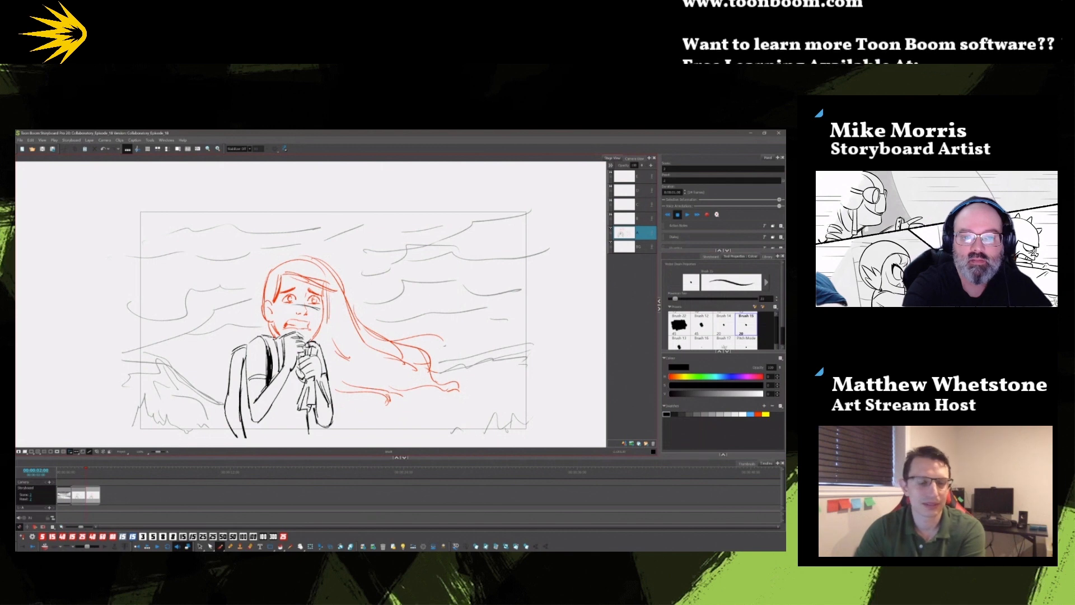
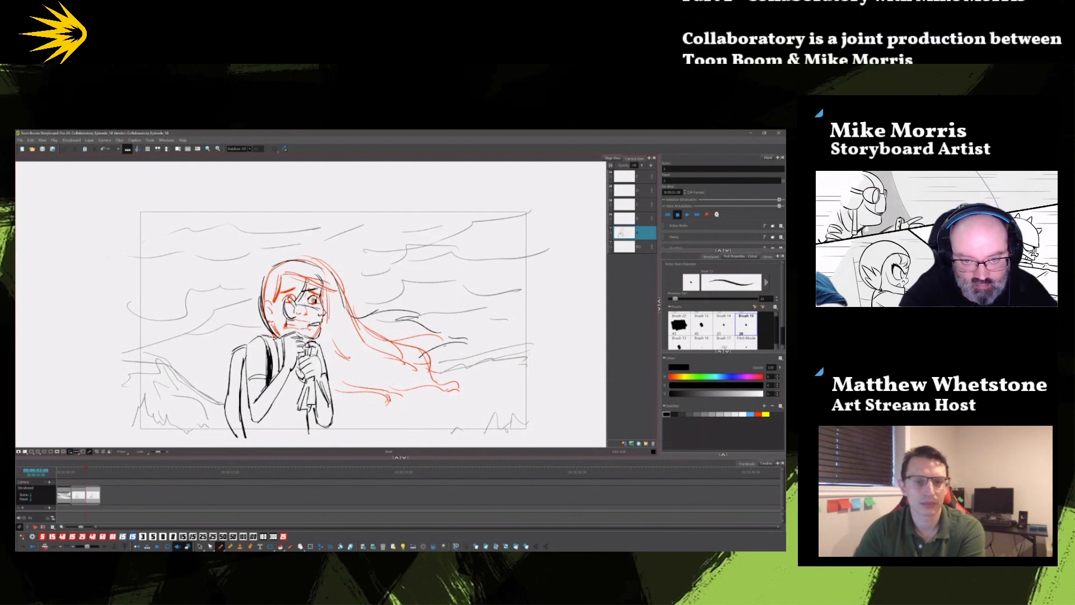
left_click_drag(343, 387, 410, 365)
left_click_drag(337, 390, 405, 371)
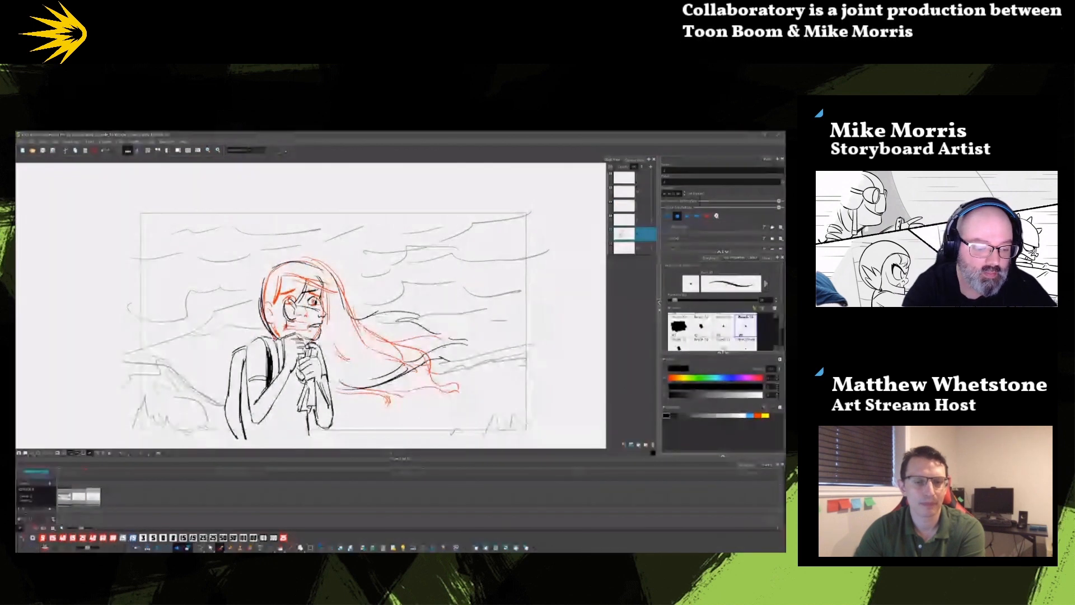
- Delete the orange-red guide face and hair, and flip between this panel and the previous one to compare the poses
key("alt+s")
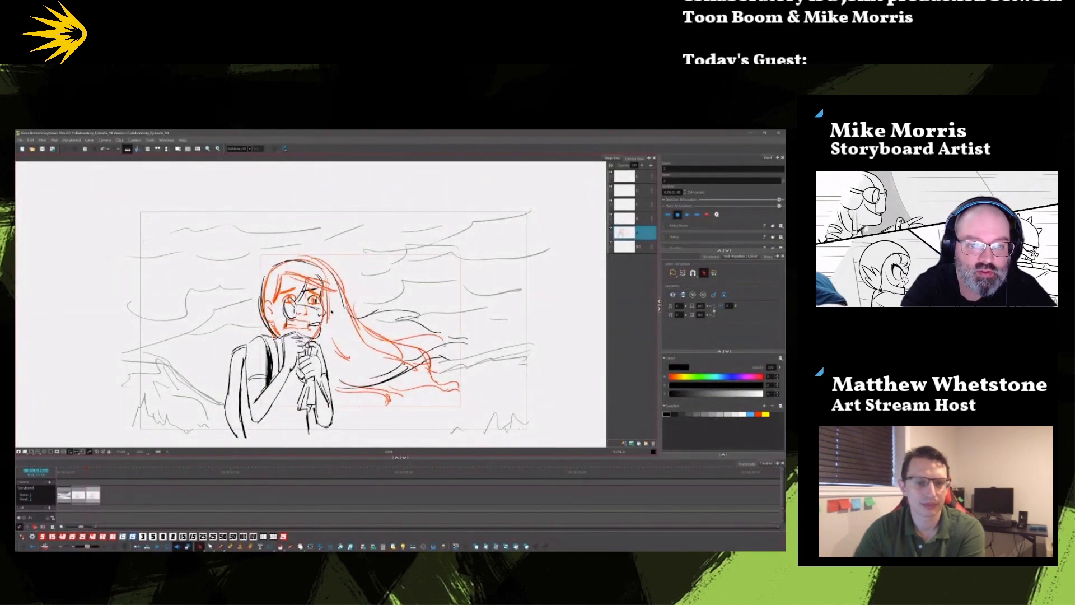
key("Delete")
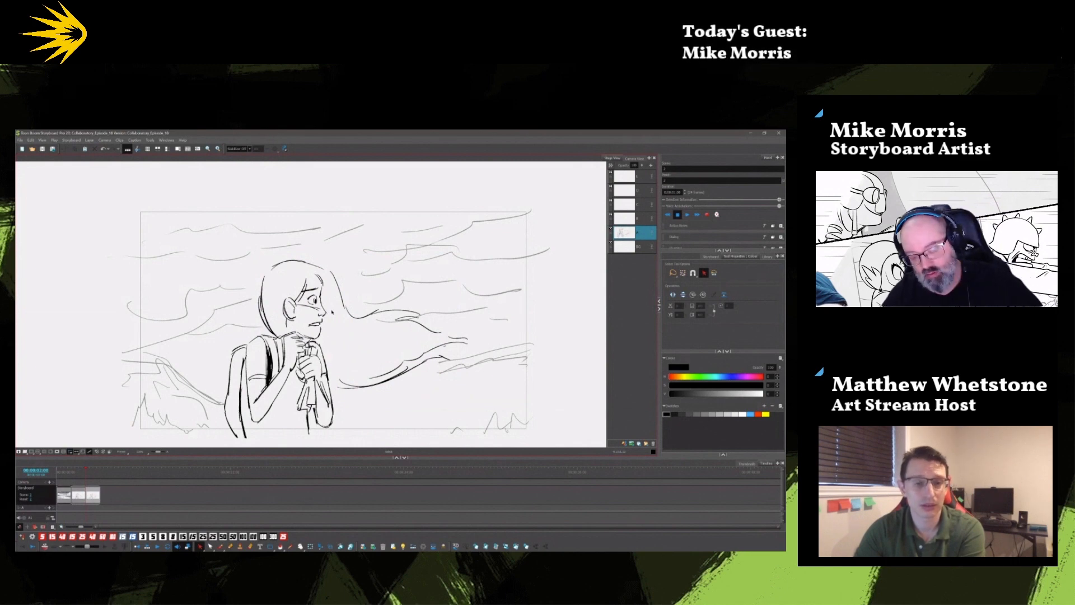
key("f")
key("g")
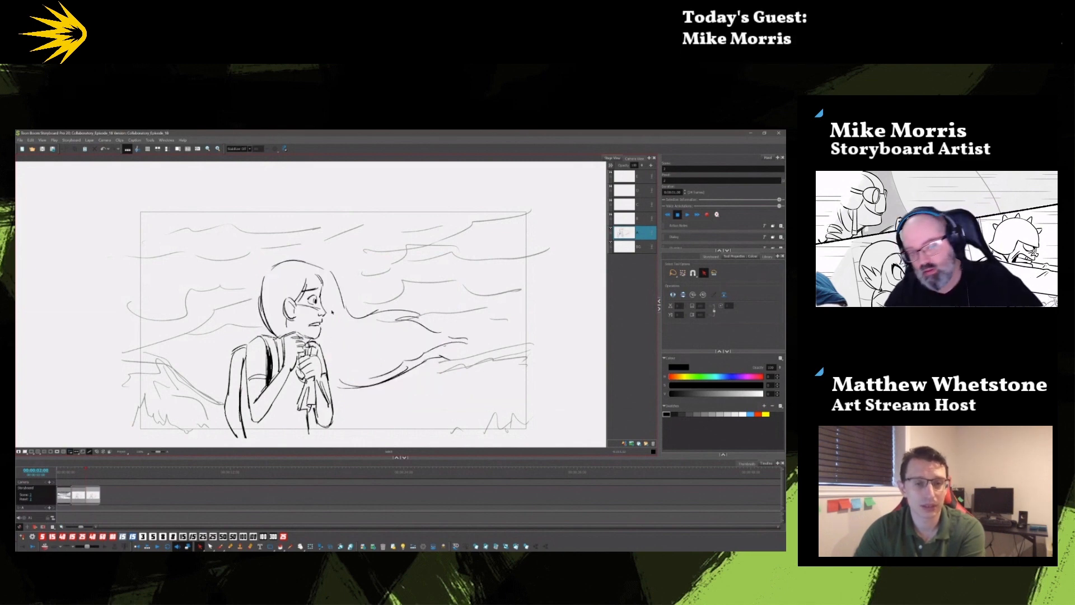
- Build up the hair with extra black curves over the crown and forehead, and check the head turn against the previous panel
left_click(220, 546)
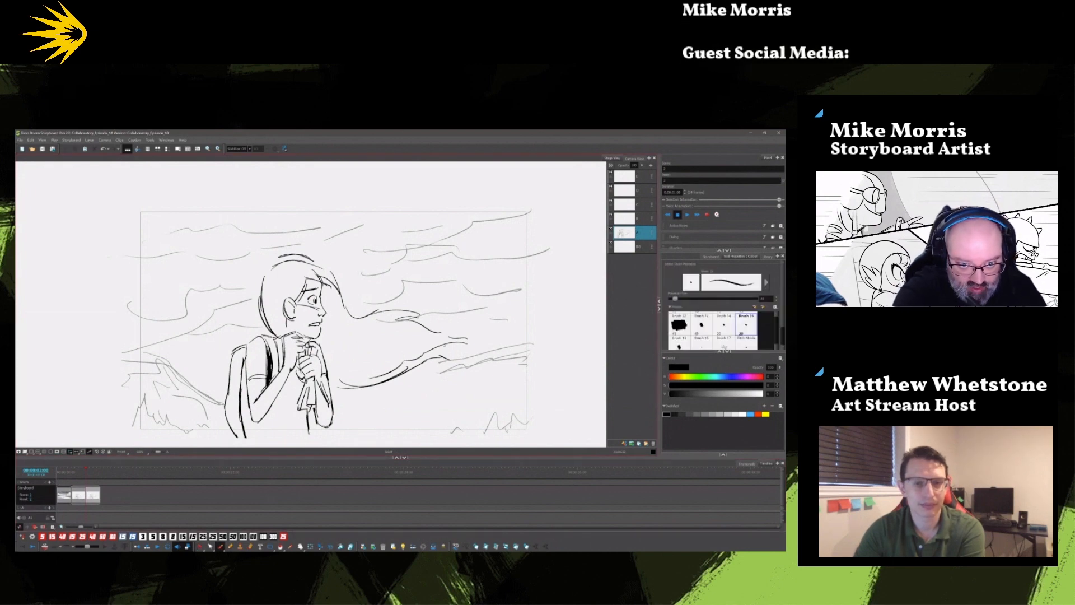
left_click_drag(312, 261, 339, 288)
left_click_drag(273, 265, 331, 268)
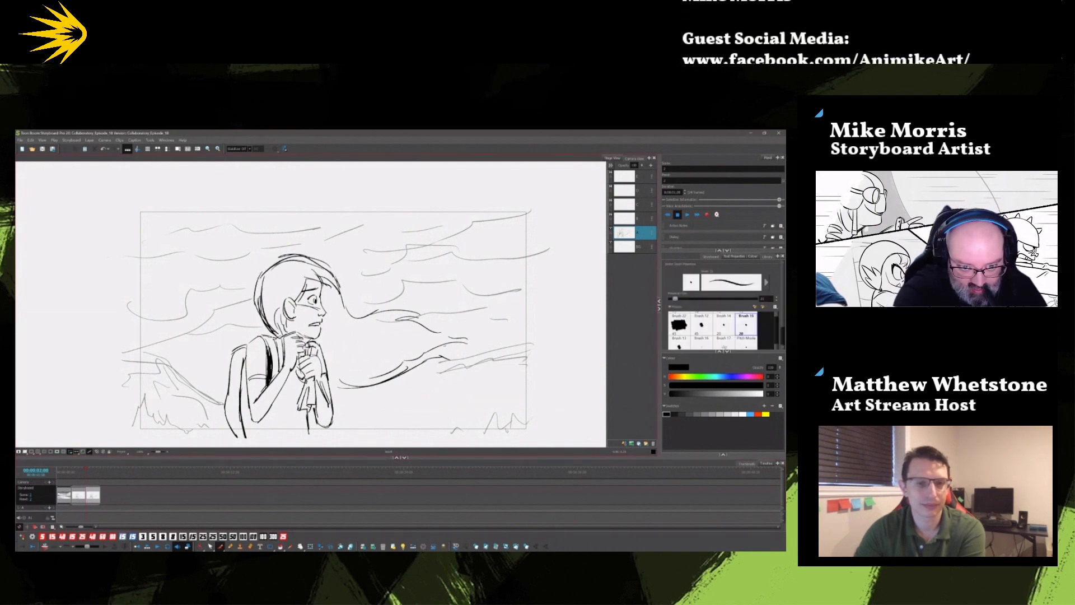
key("f")
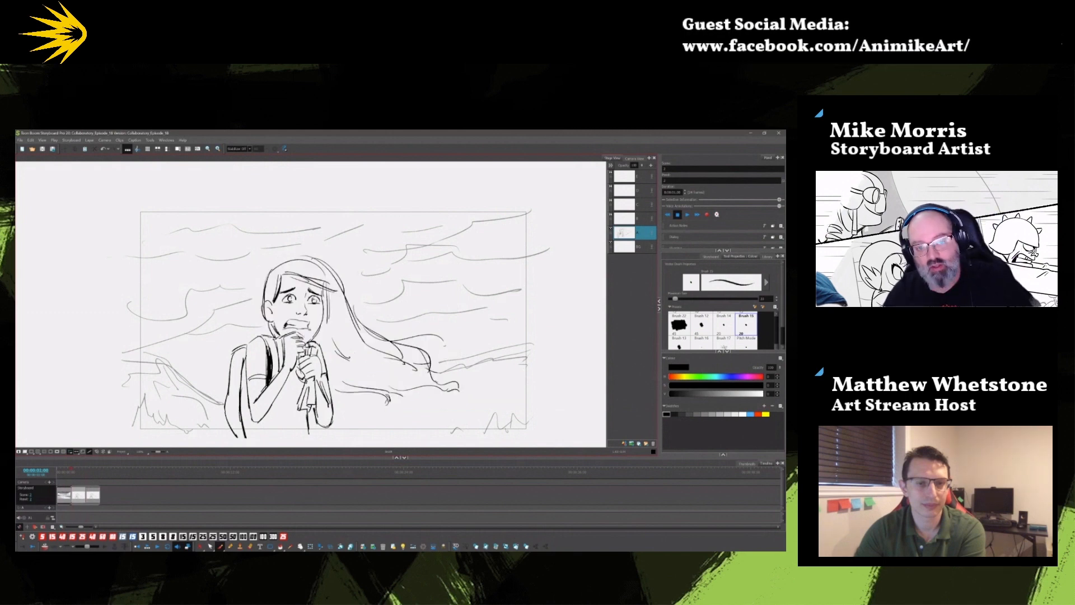
key("g")
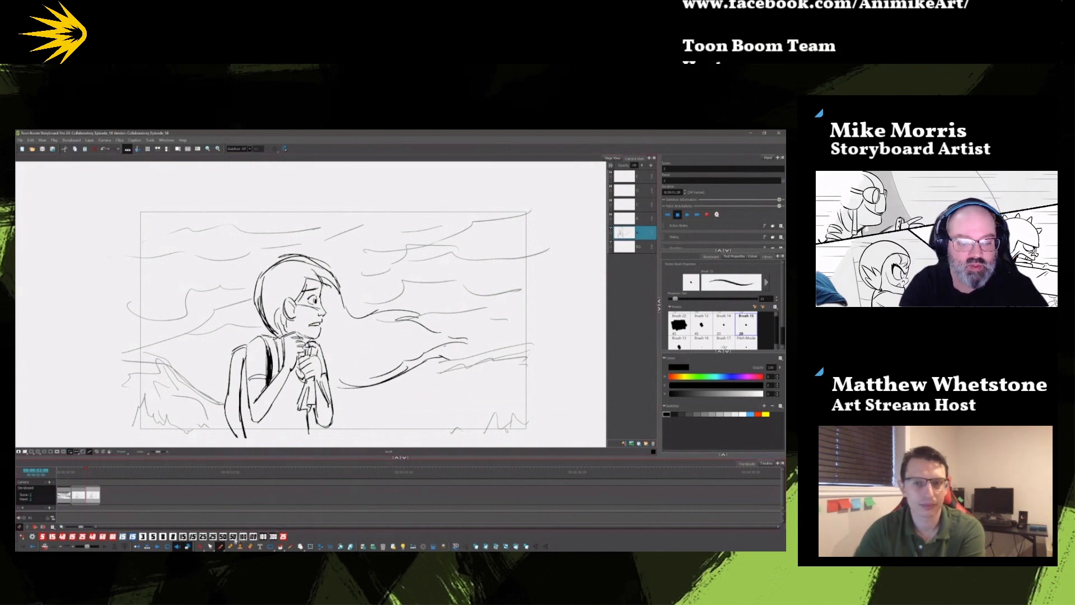
- On the previous panel, draw an orange-red arrow labelled "BG" pointing left in the lower right of the frame, and return to the turned-head panel
key("alt+s")
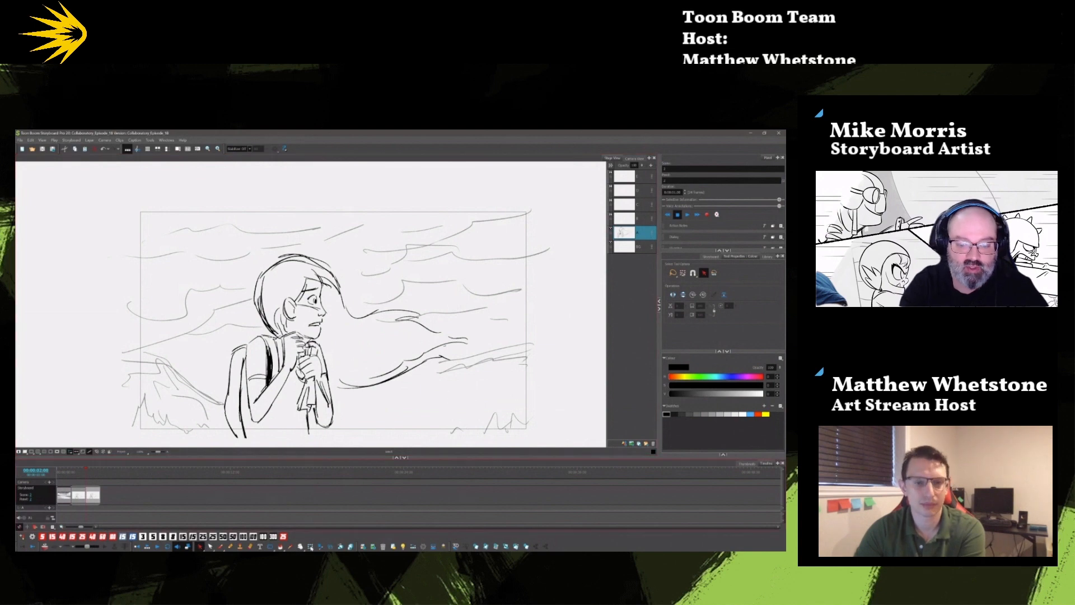
key("alt+b")
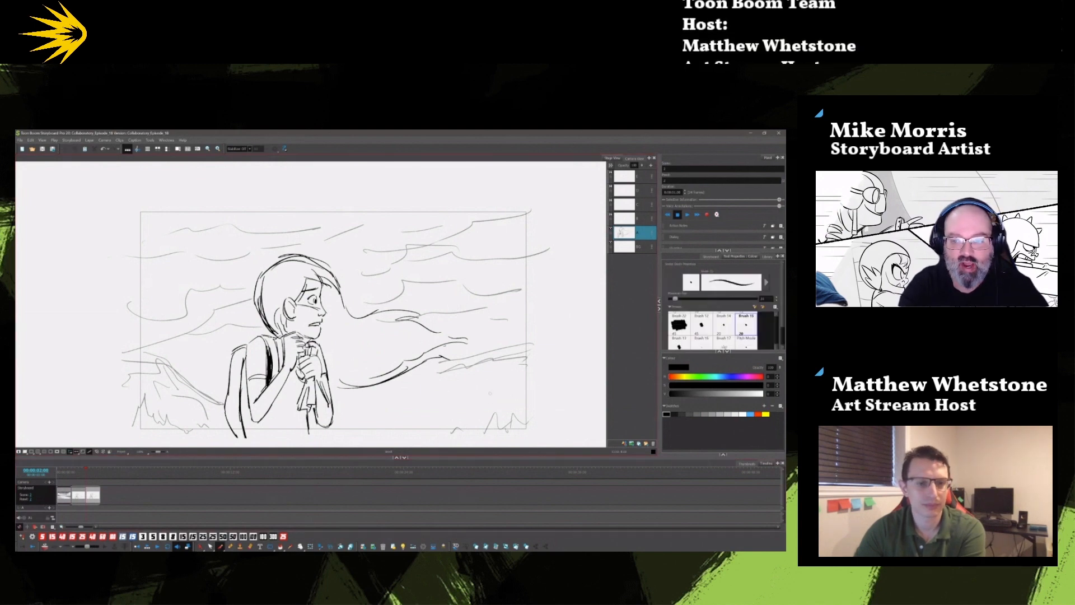
left_click(758, 414)
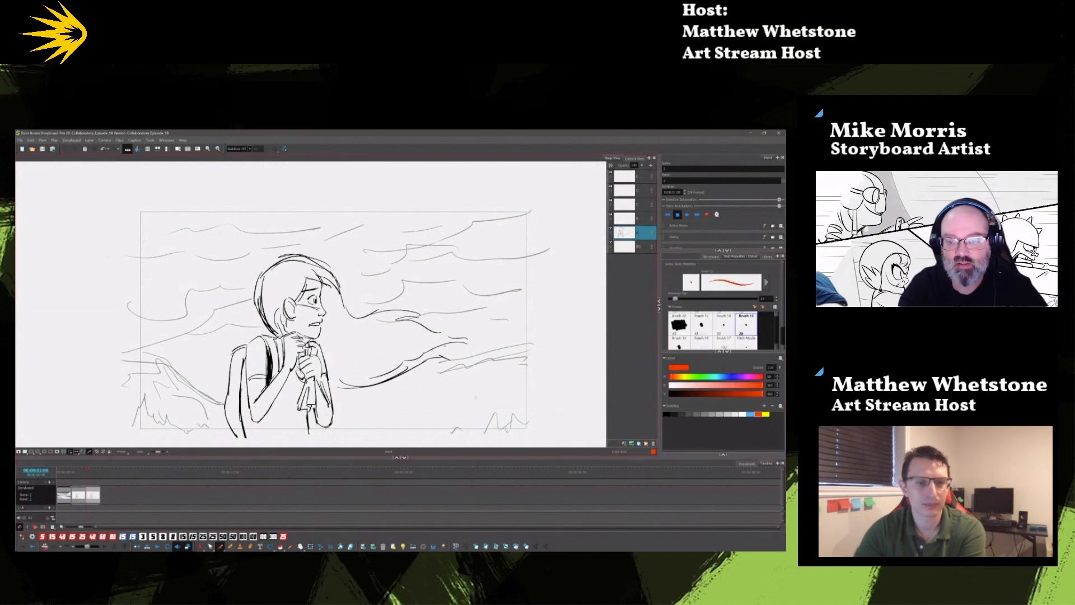
key("f")
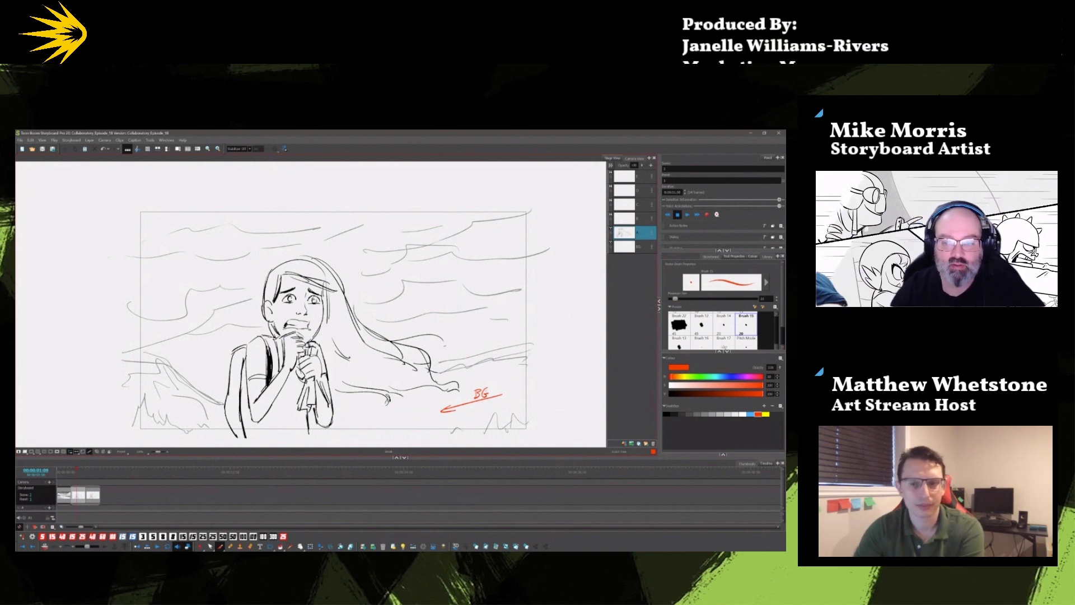
key("g")
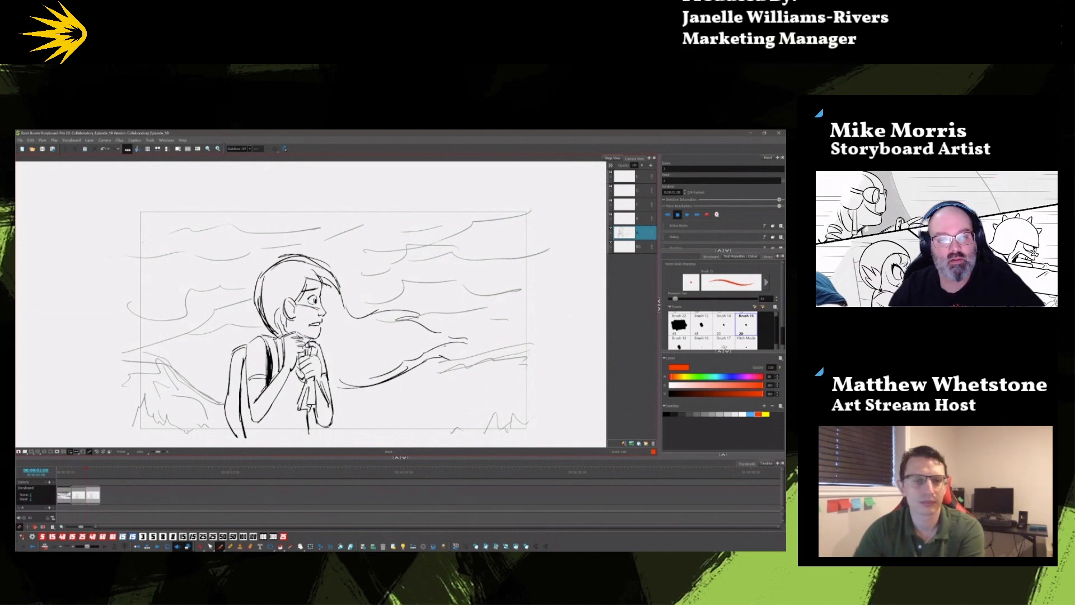
- Duplicate the turned-head panel and recolour the copy's head, face and hair strokes light blue
key("alt+d")
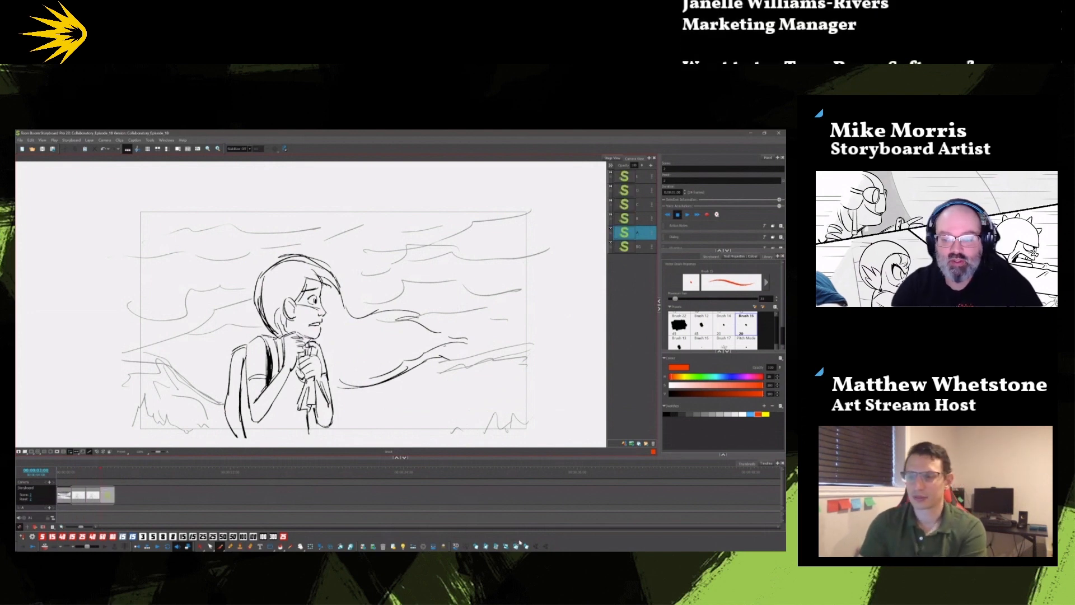
key("alt+s")
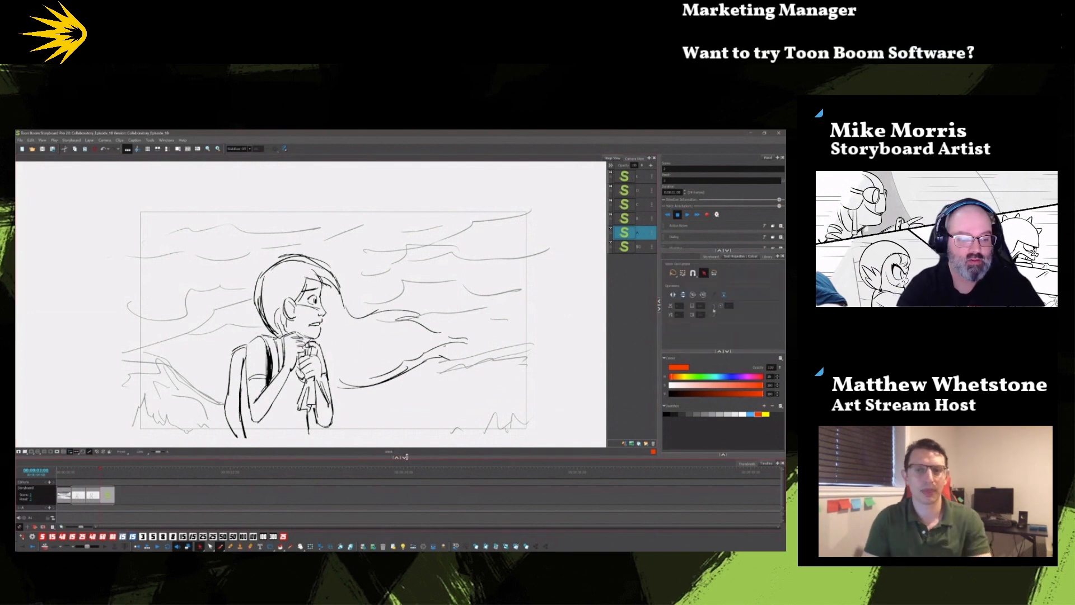
mouse_move(416, 382)
left_mouse_down()
mouse_move(460, 348)
mouse_move(447, 334)
mouse_move(380, 321)
left_mouse_up()
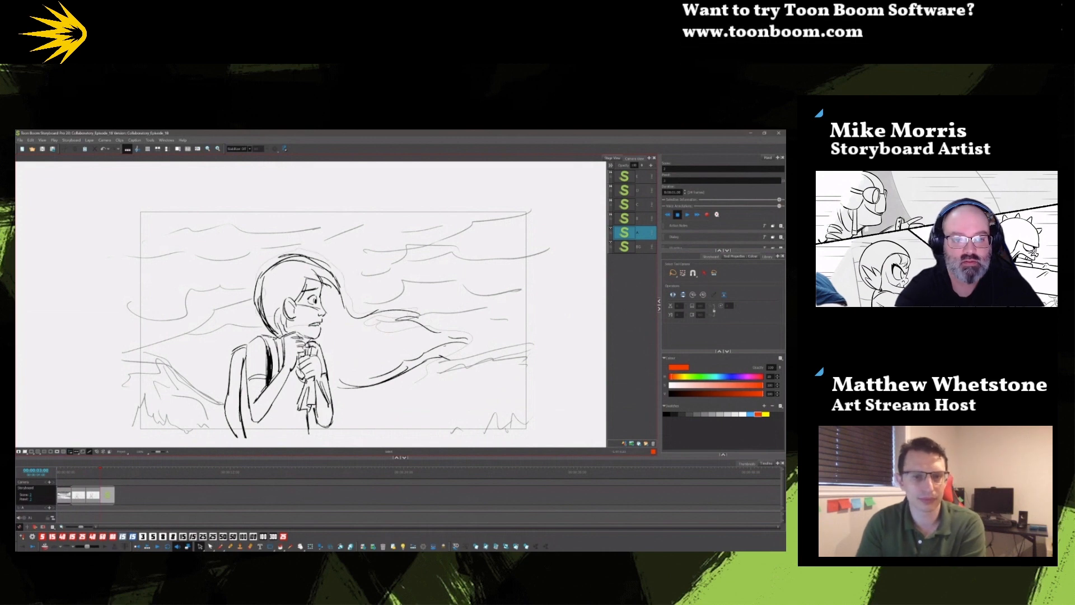
left_click_drag(341, 387, 392, 385)
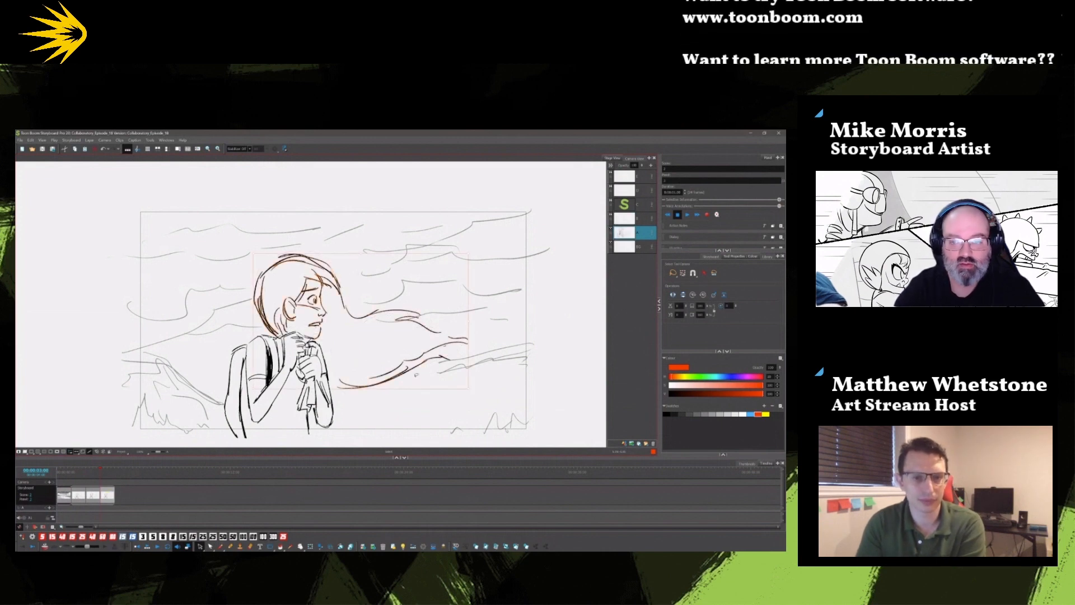
left_click(750, 414)
key("Escape")
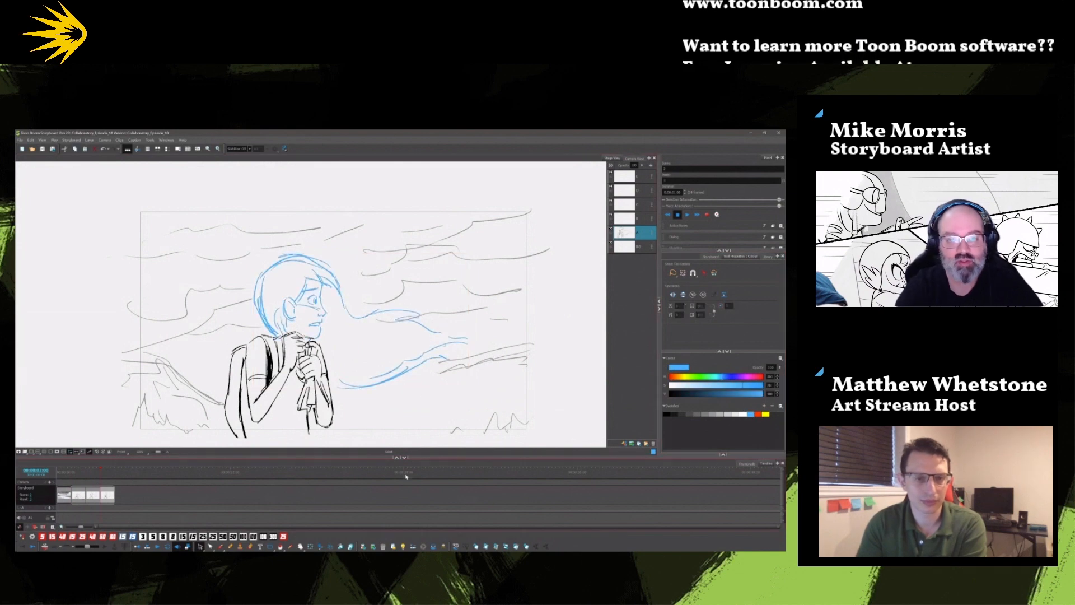
- Sketch a black skull curve, brows and eyes for a new head angle over the blue guide, and delete the left eye
left_click(221, 547)
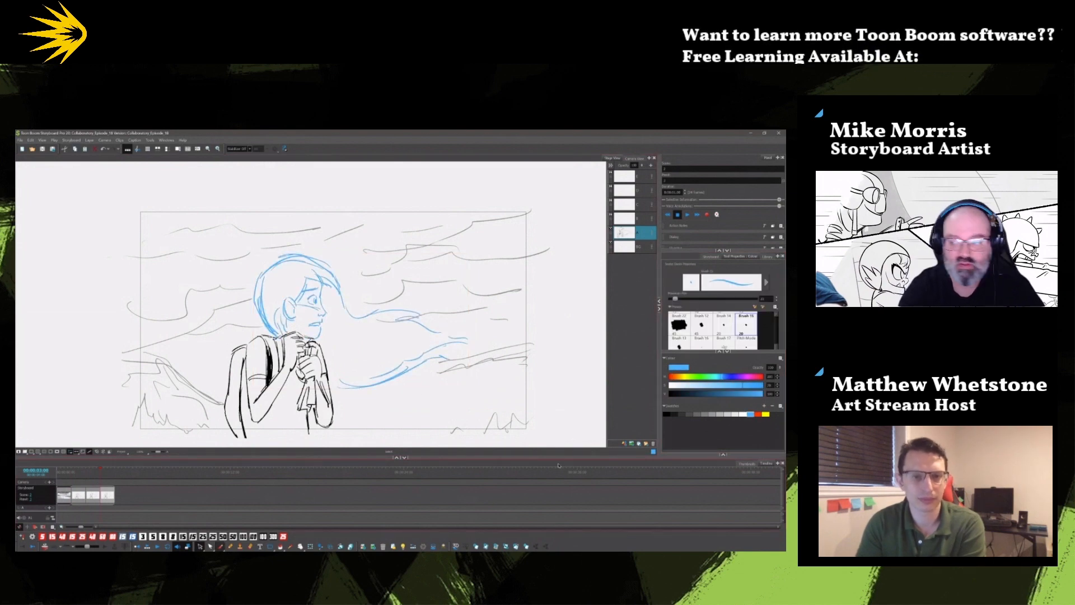
left_click(666, 414)
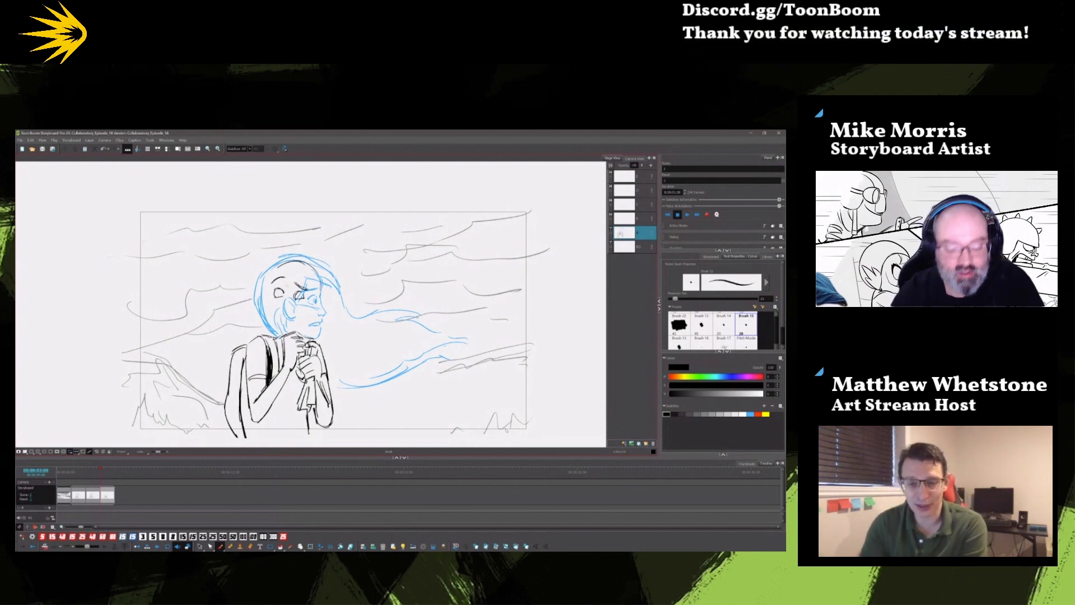
left_click(200, 545)
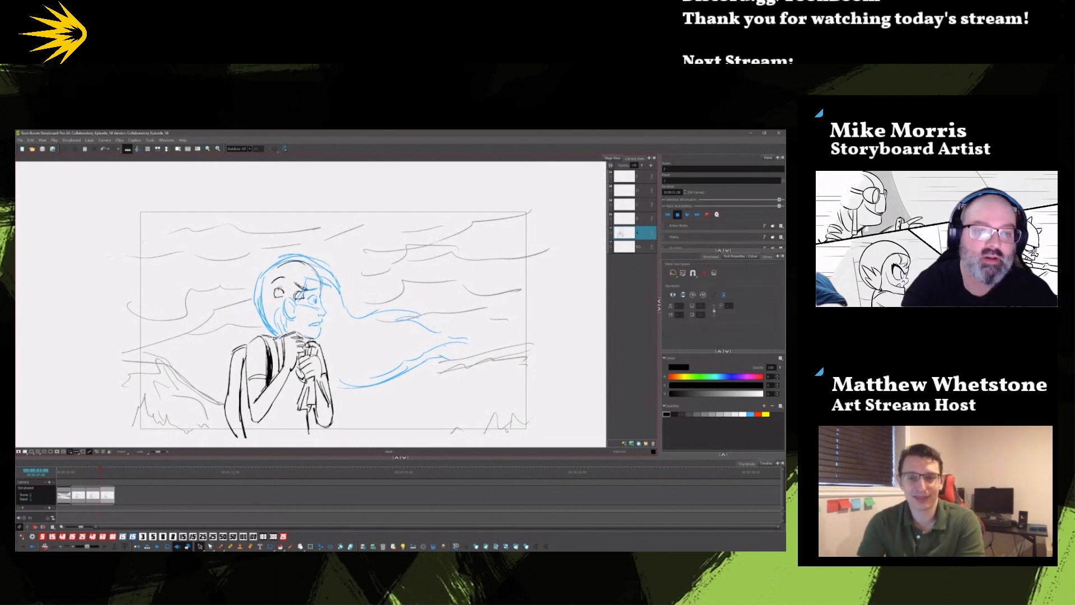
left_click(278, 293)
key("Delete")
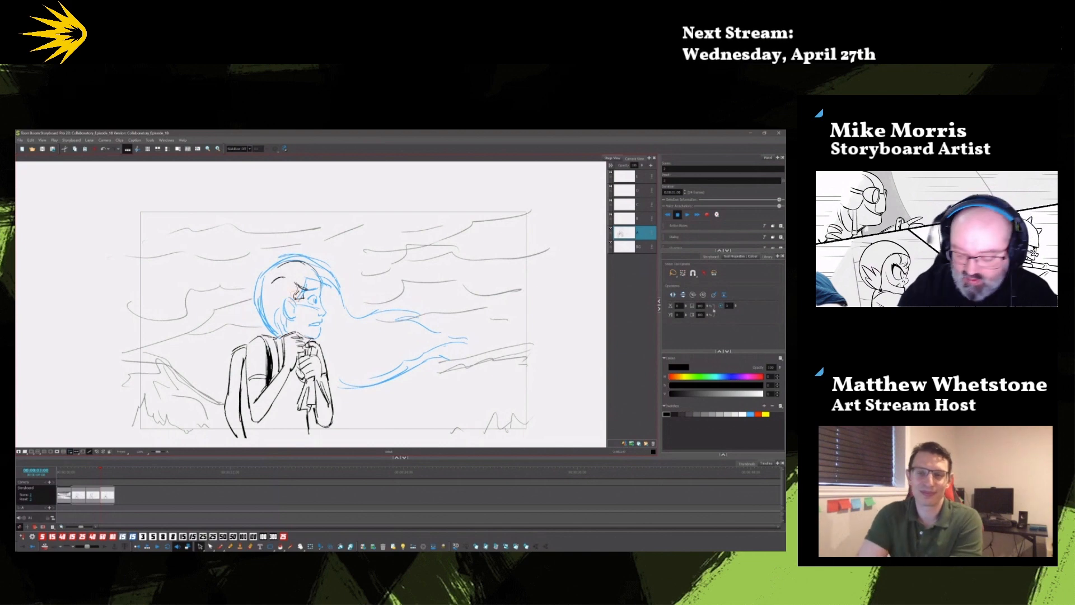
key("Delete")
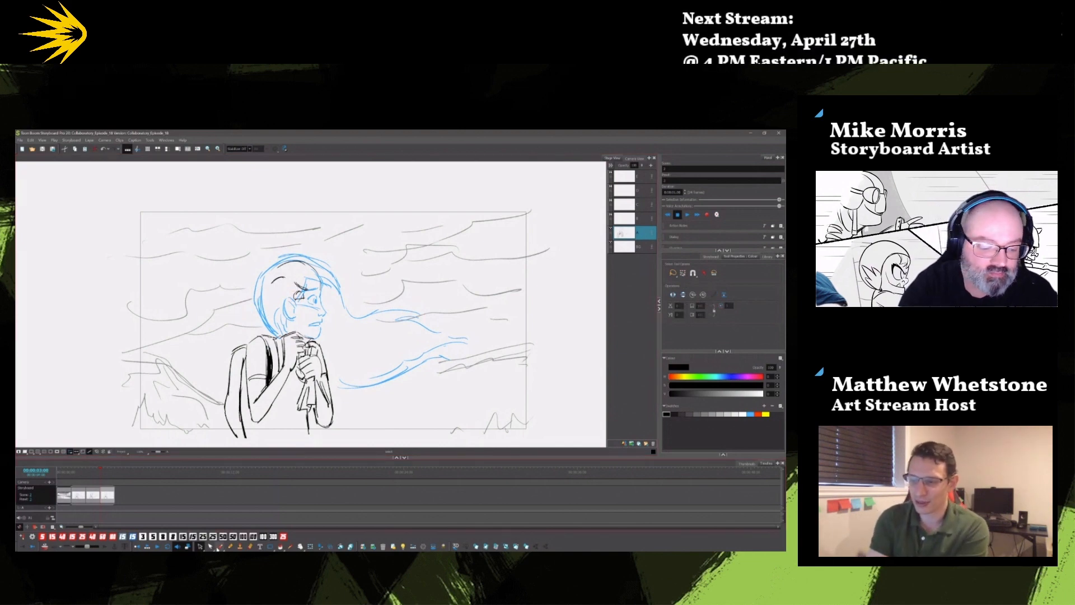
- Redraw the left eye, add the nose and frowning mouth in black, and delete the stray left brow stroke
left_click(220, 547)
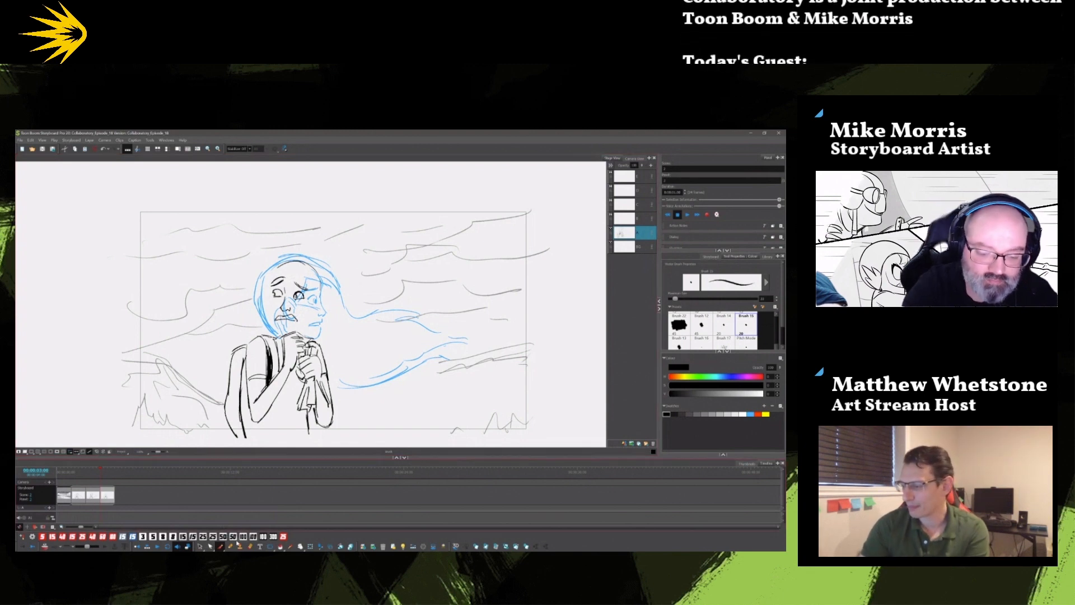
key("alt+s")
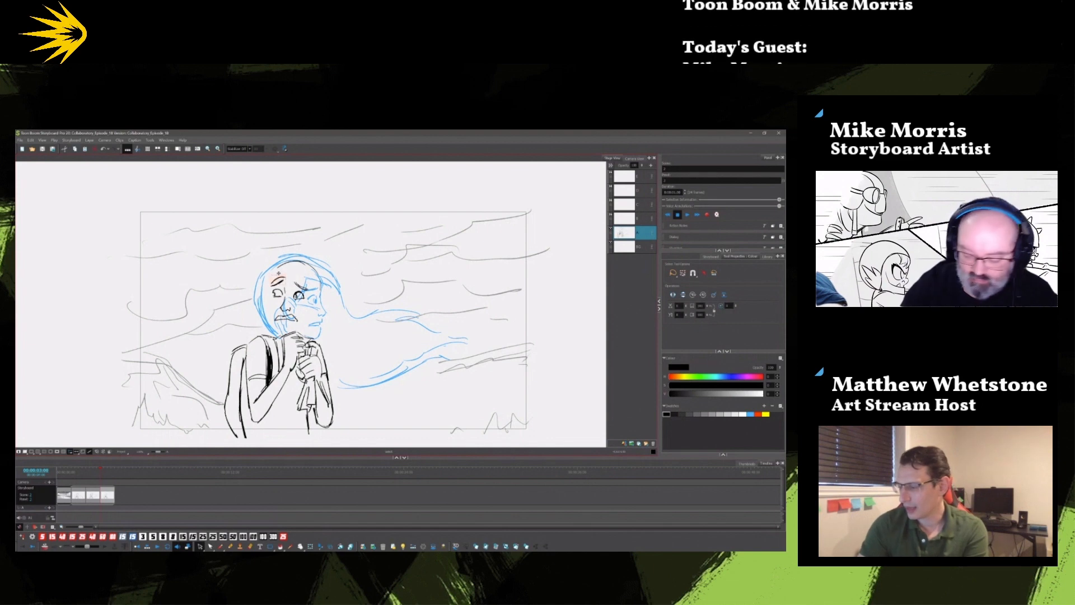
key("Delete")
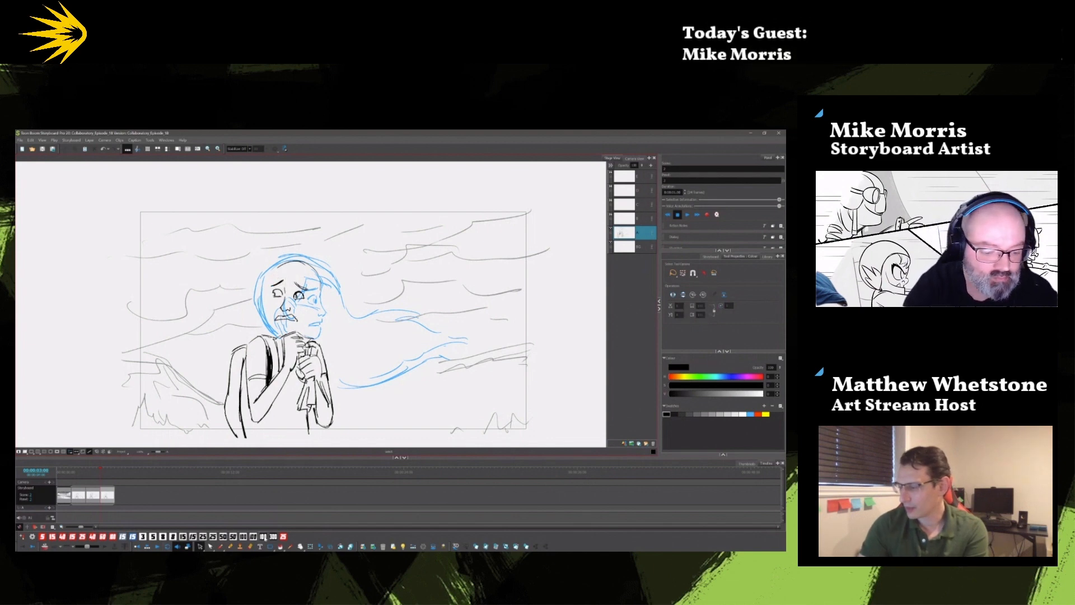
- Draw the hairline and left cheek strokes in black around the new face, and delete the stray strokes beside the cheek
left_click(221, 547)
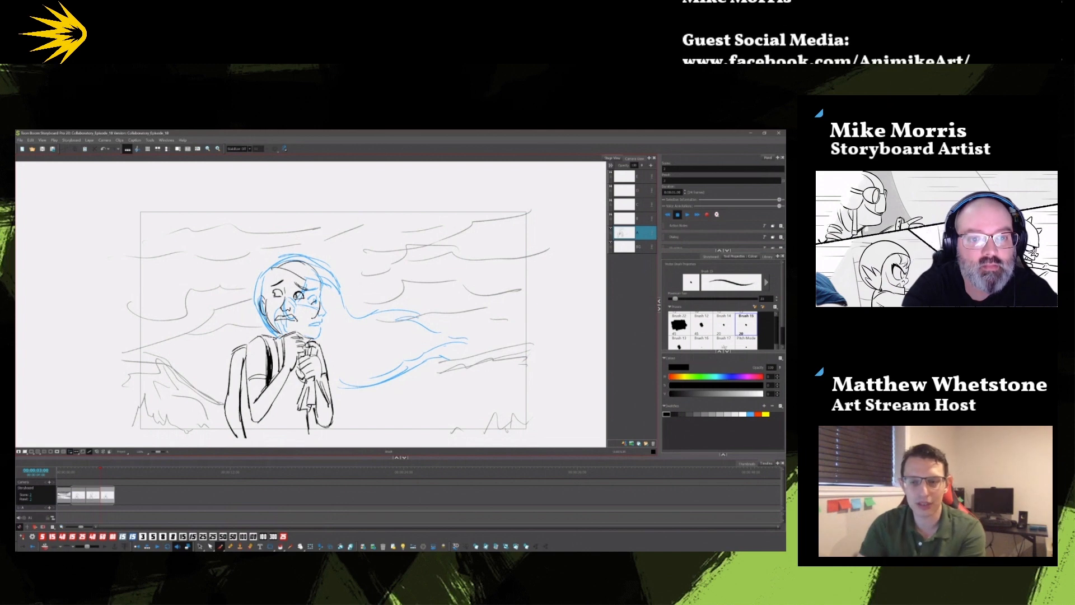
mouse_move(276, 268)
left_mouse_down()
mouse_move(323, 289)
mouse_move(267, 288)
mouse_move(279, 333)
left_mouse_up()
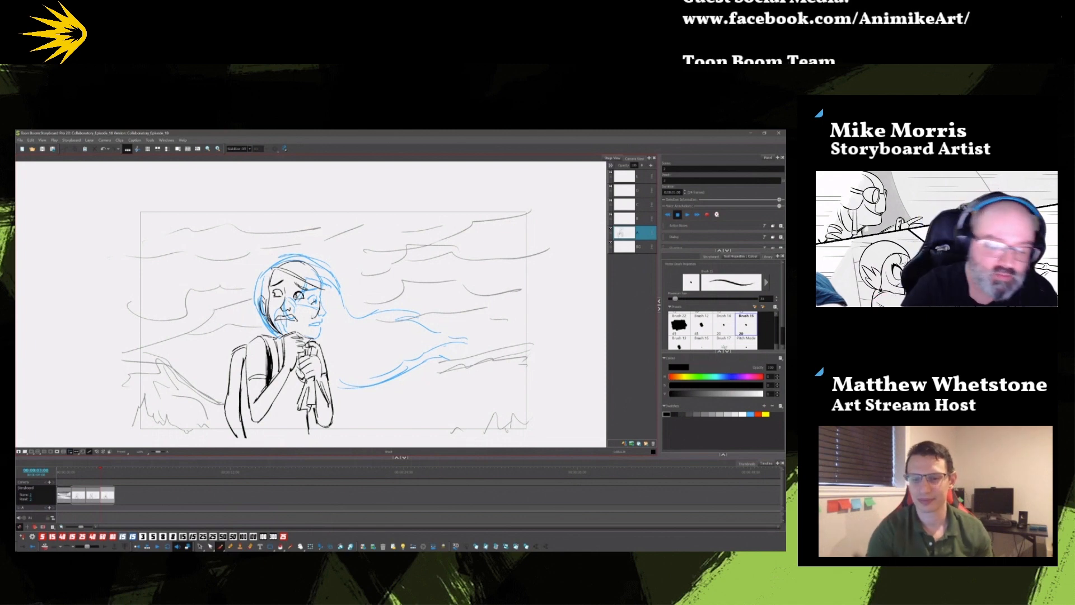
key("alt+s")
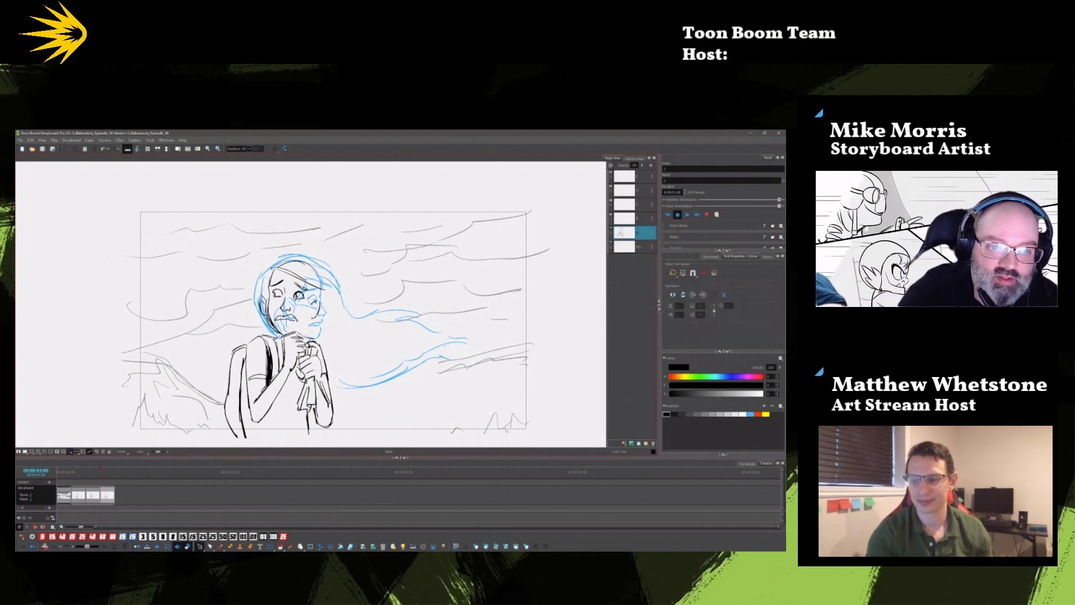
left_click(270, 317)
key("Delete")
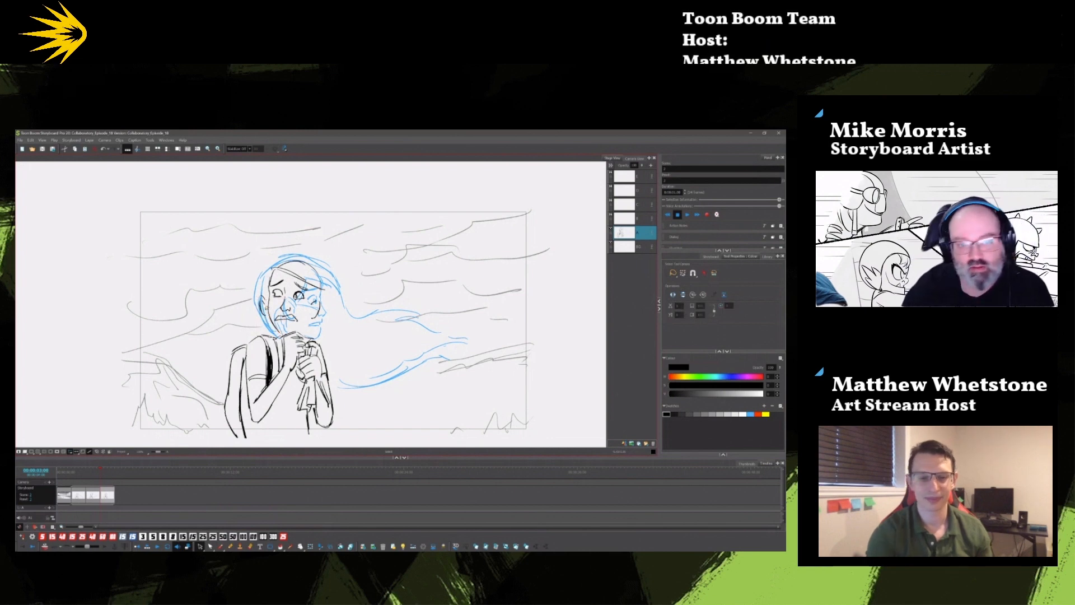
left_click(267, 307)
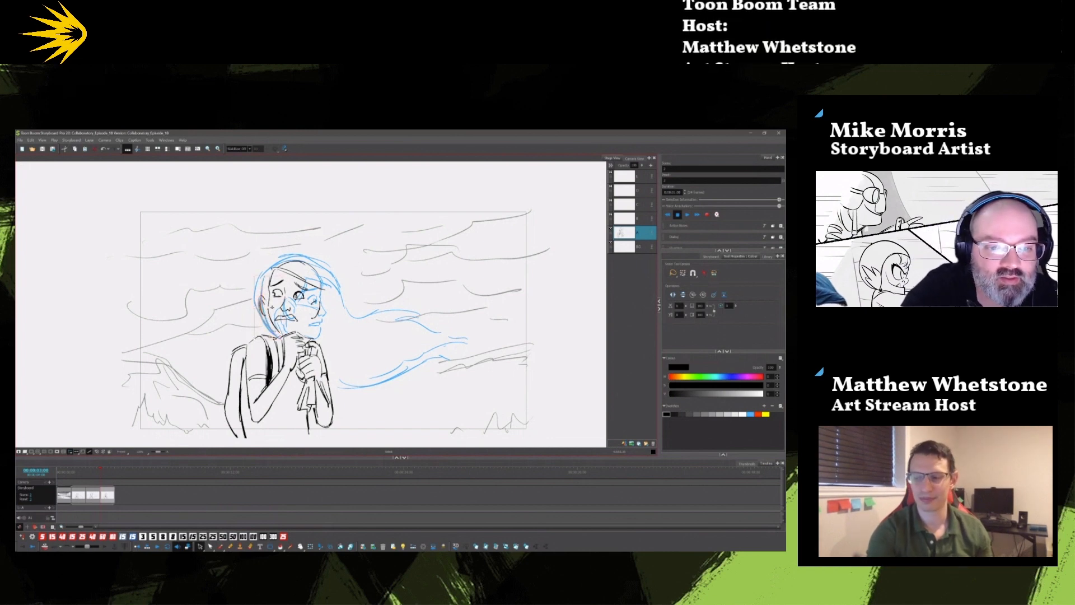
left_click(269, 307)
key("Delete")
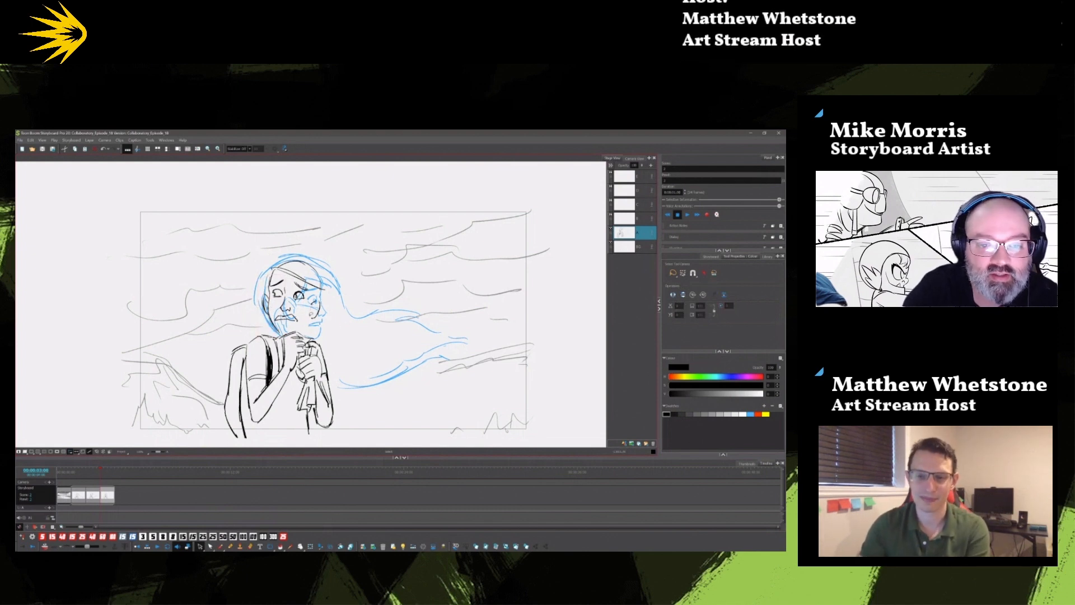
- Delete a blue guide stroke beside the right eye, and shift the sketched head with its blue guide slightly left
left_click(313, 305)
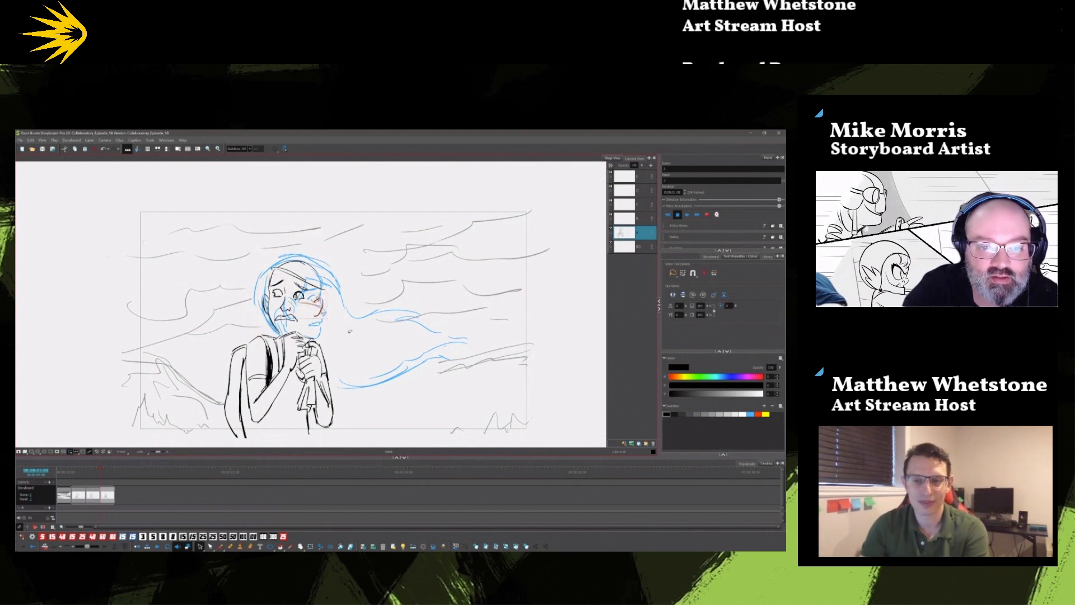
key("Delete")
left_click(277, 292)
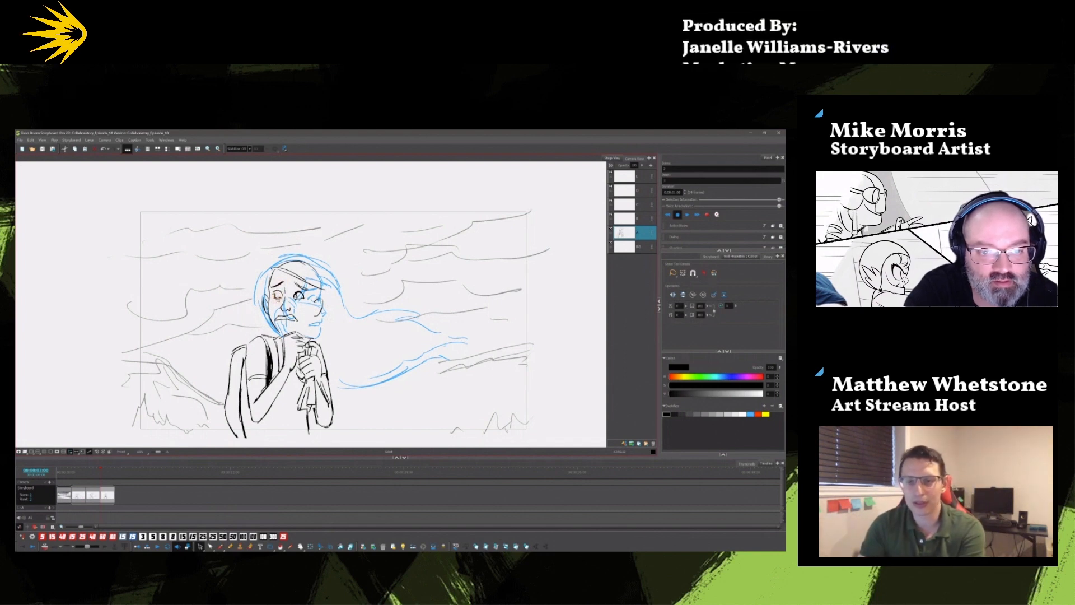
left_click(333, 300)
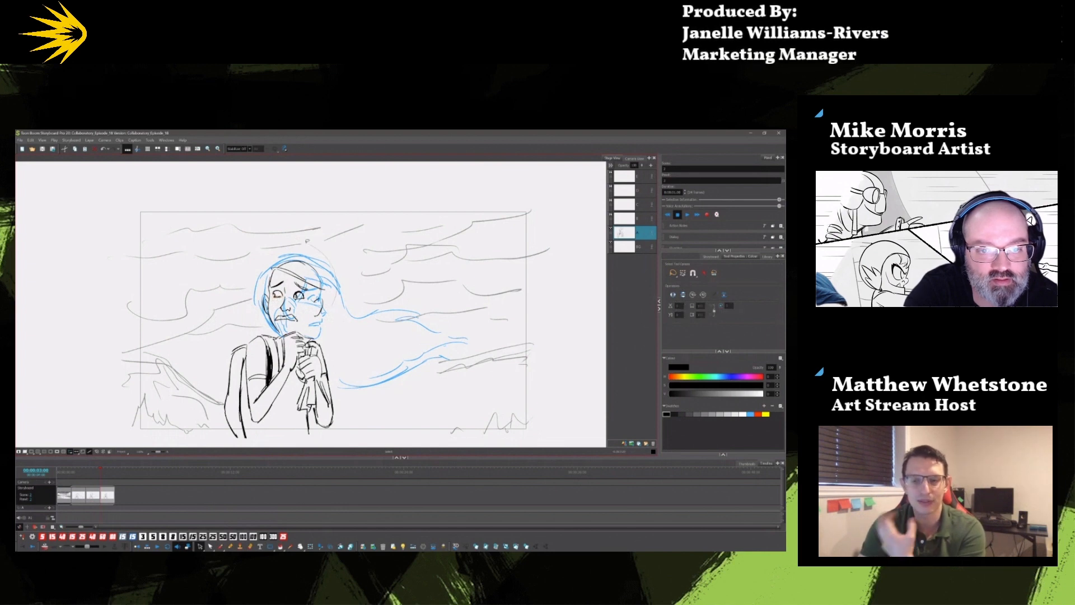
left_click_drag(306, 328, 331, 308)
left_click_drag(348, 252, 341, 270)
left_click_drag(298, 304, 295, 308)
left_click(354, 323)
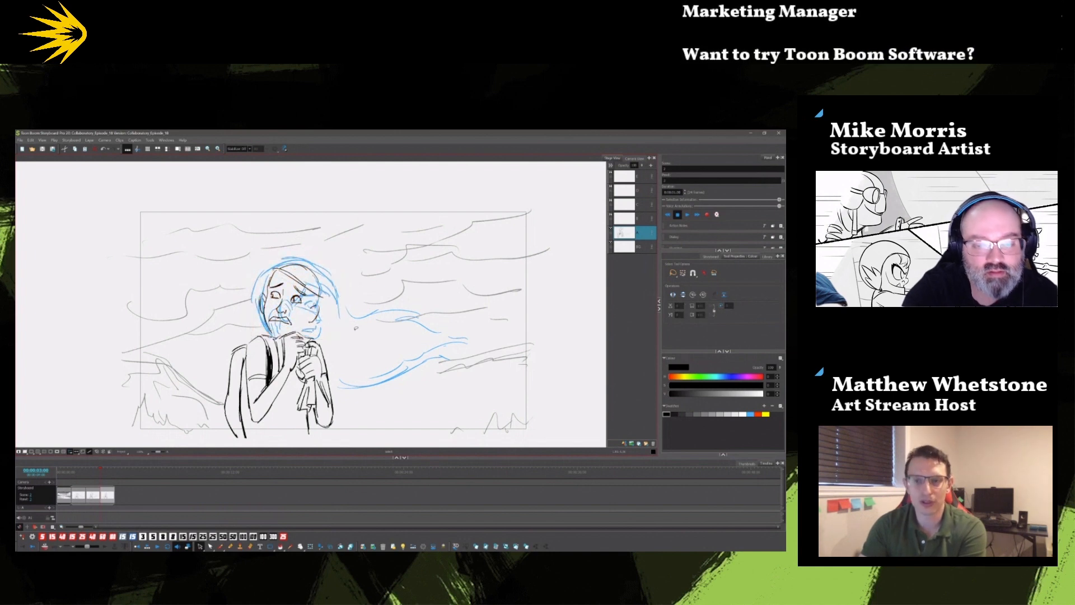
- Try long black hair strands blowing to the right over the blue guide, and remove them
left_click(221, 547)
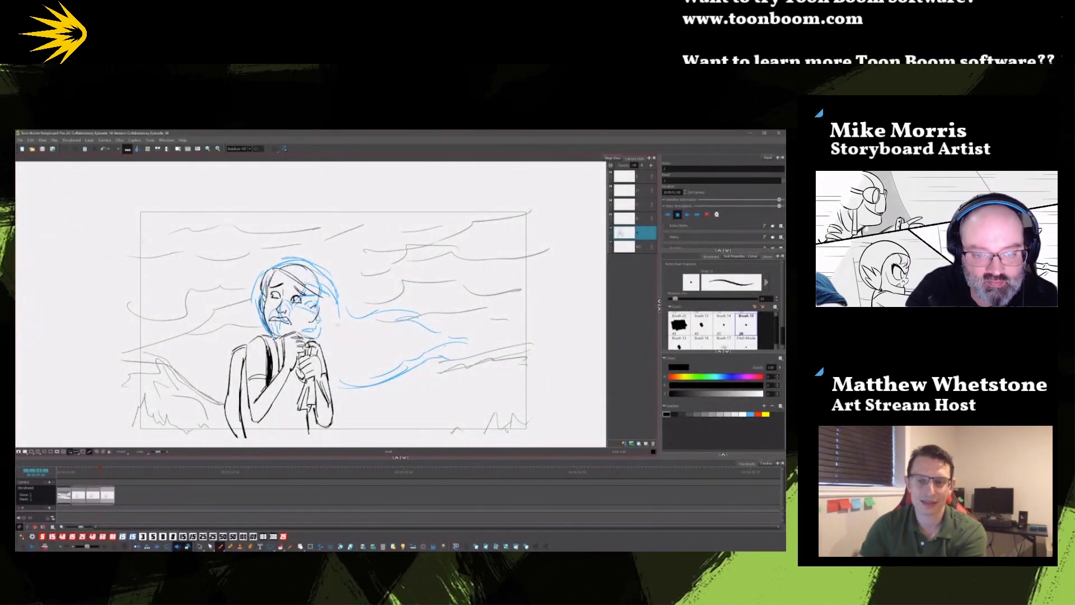
mouse_move(310, 293)
left_mouse_down()
mouse_move(308, 309)
mouse_move(373, 345)
left_mouse_up()
left_click_drag(340, 315, 353, 308)
mouse_move(266, 268)
left_mouse_down()
mouse_move(306, 253)
mouse_move(372, 313)
mouse_move(400, 314)
left_mouse_up()
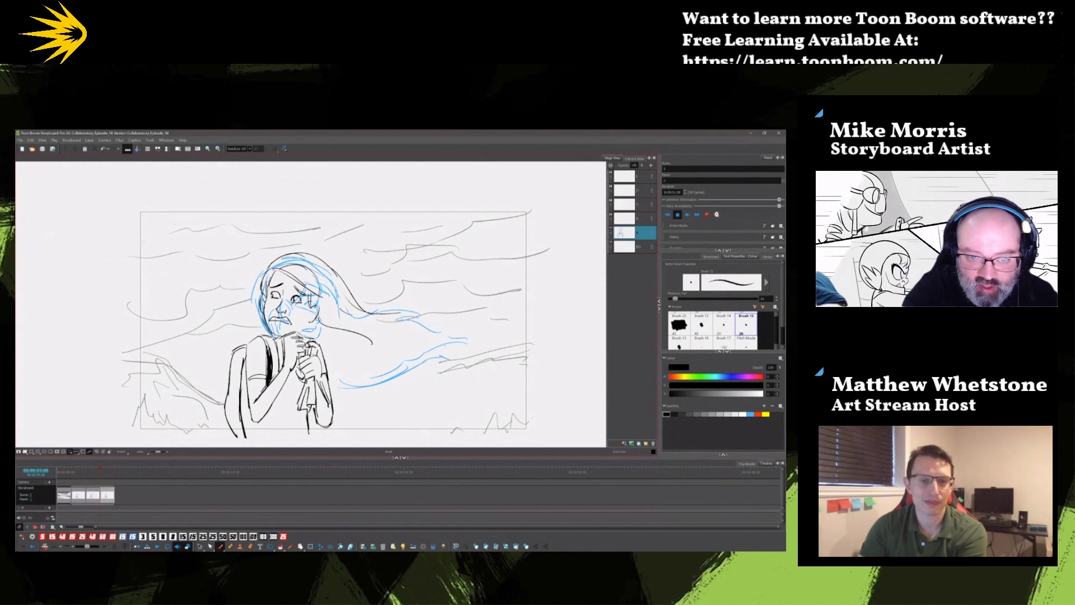
left_click_drag(340, 294, 377, 348)
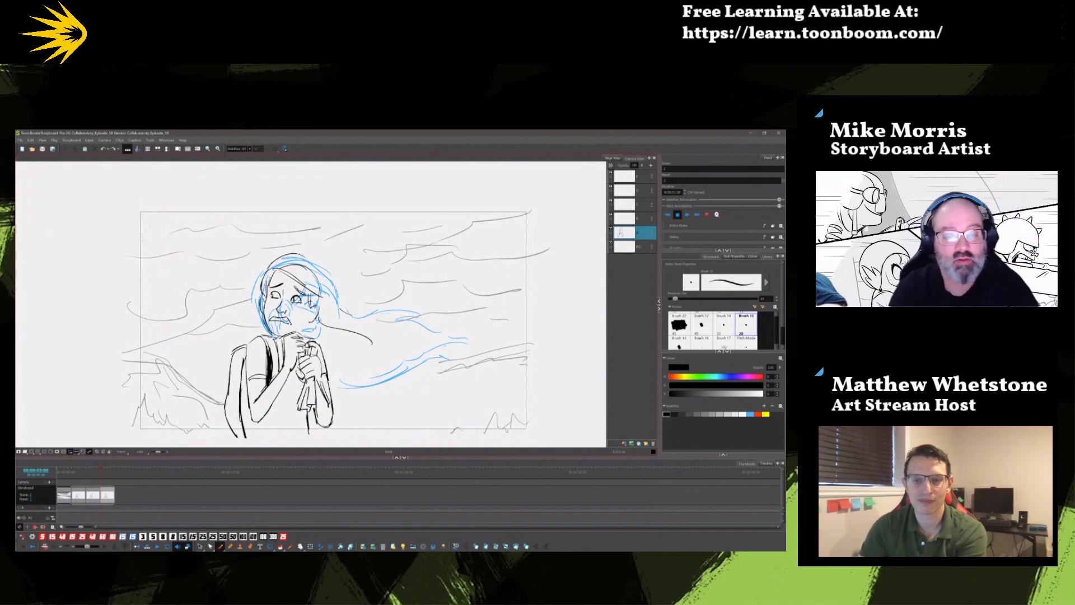
left_click(200, 546)
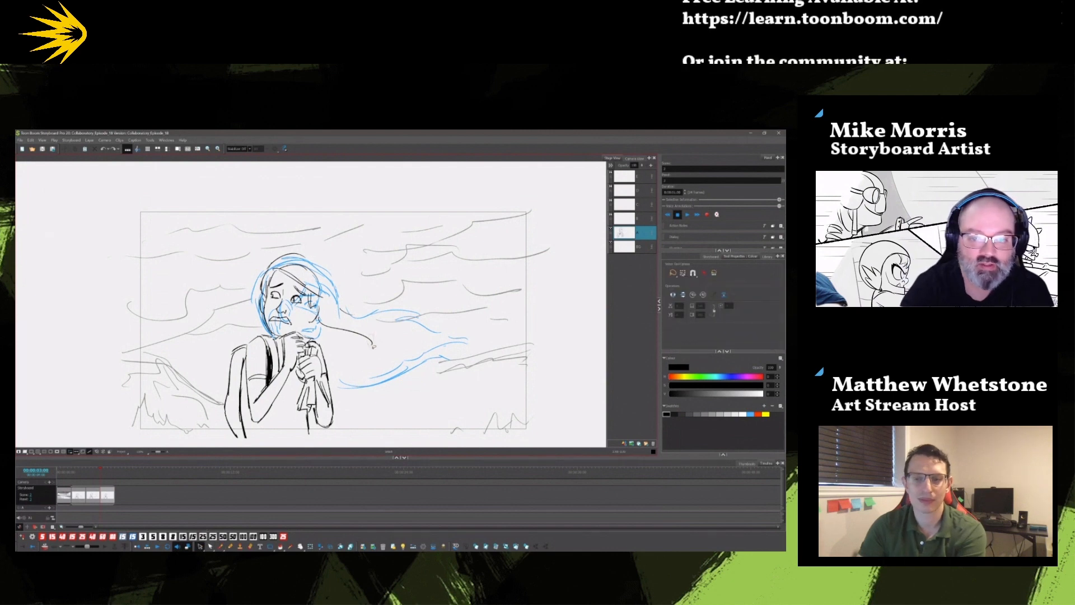
left_click(366, 338)
key("Delete")
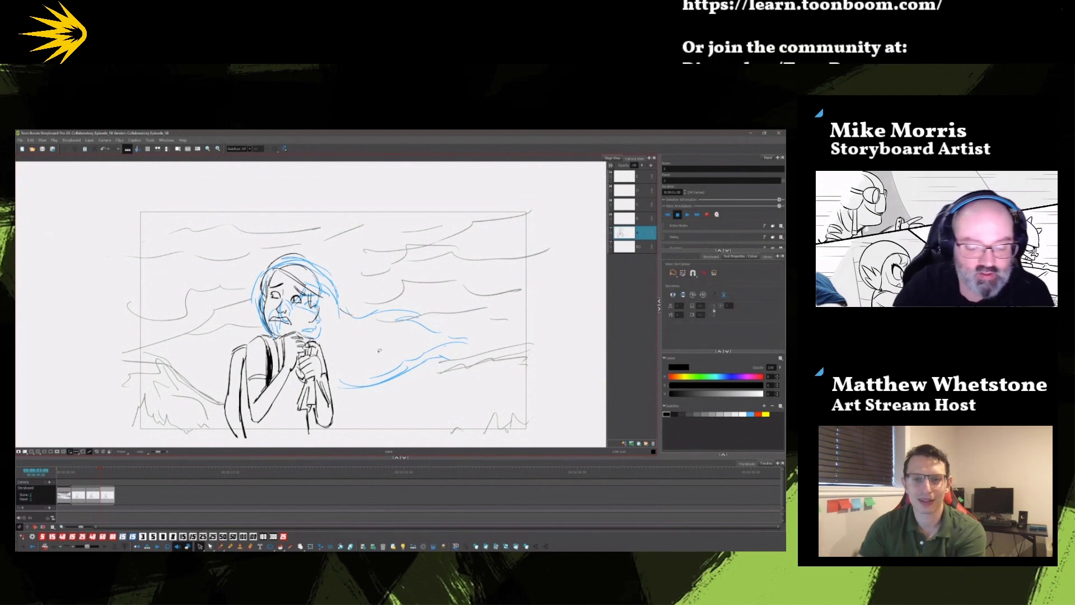
- Draw the black hair falling behind the shoulder toward the lower right, and compare the pose with the earlier "BG" arrow panel
key("alt+b")
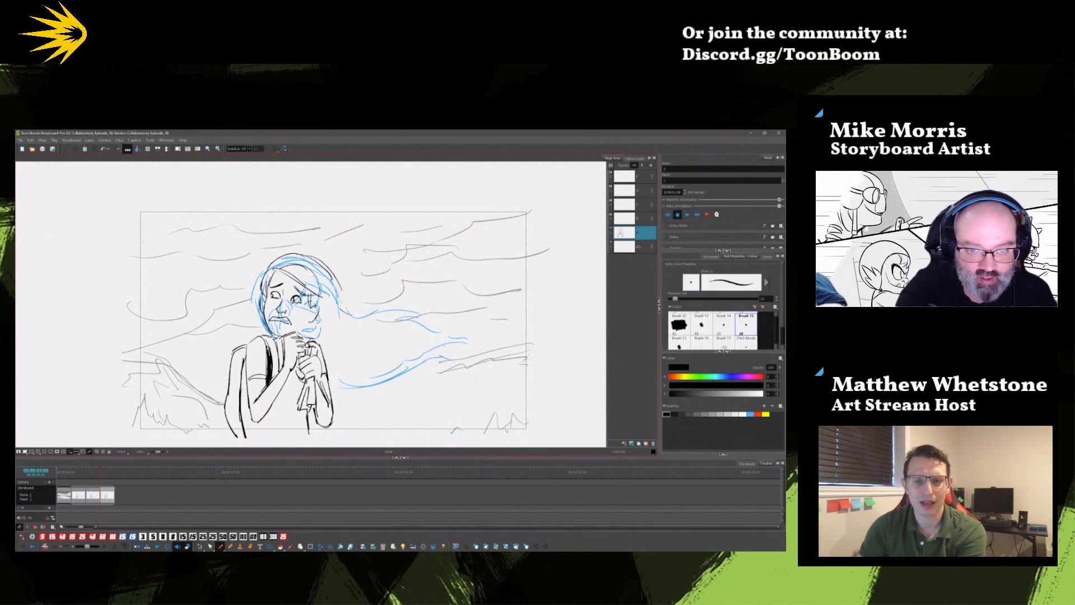
mouse_move(364, 368)
left_mouse_down()
mouse_move(391, 408)
mouse_move(350, 402)
mouse_move(391, 408)
mouse_move(354, 414)
left_mouse_up()
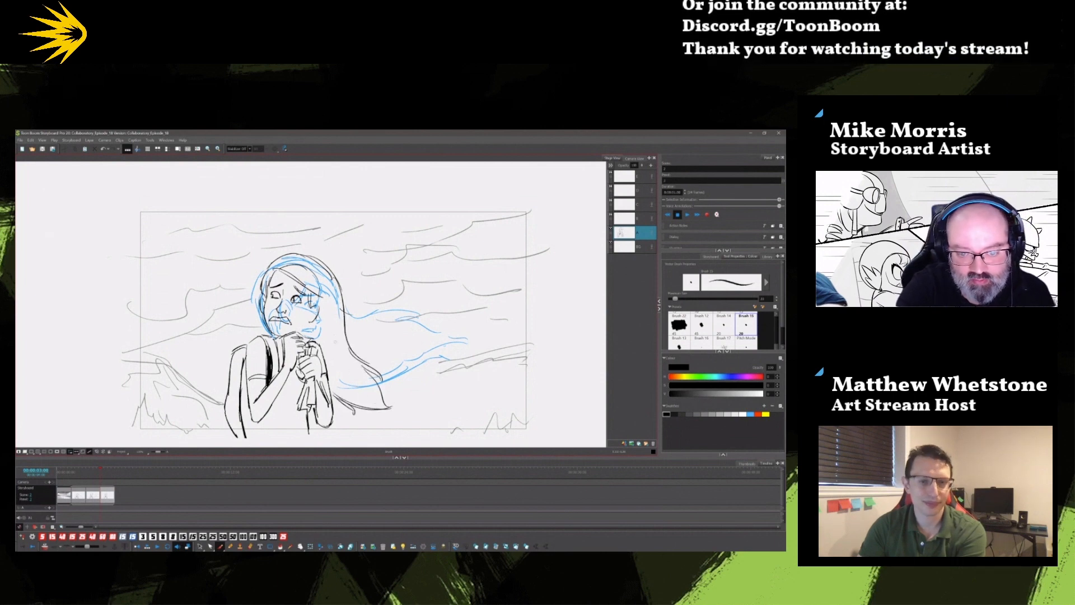
left_click_drag(330, 314, 365, 382)
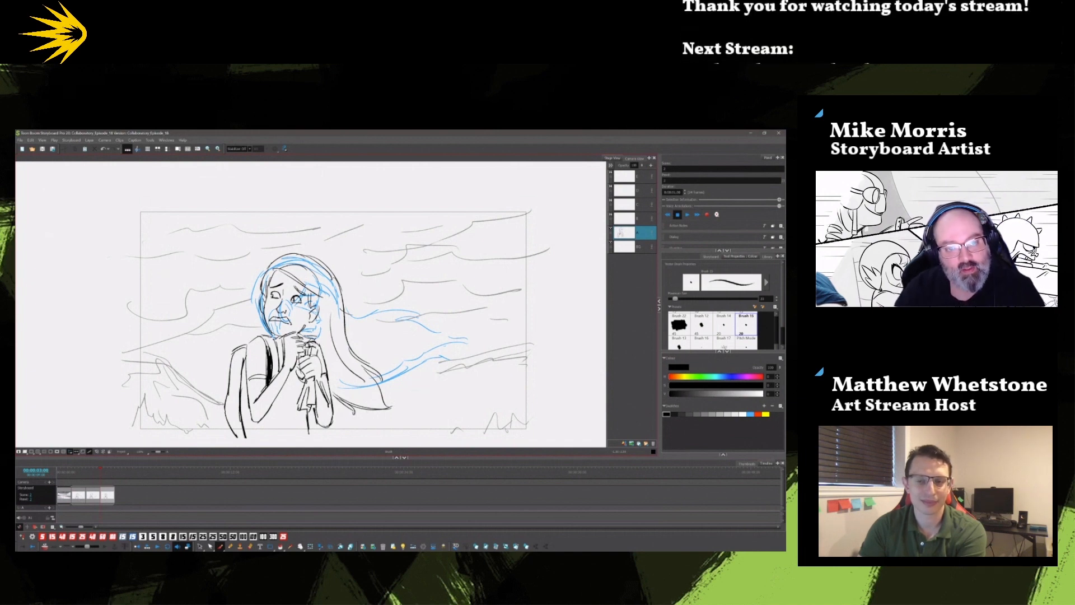
key("f")
key("f")
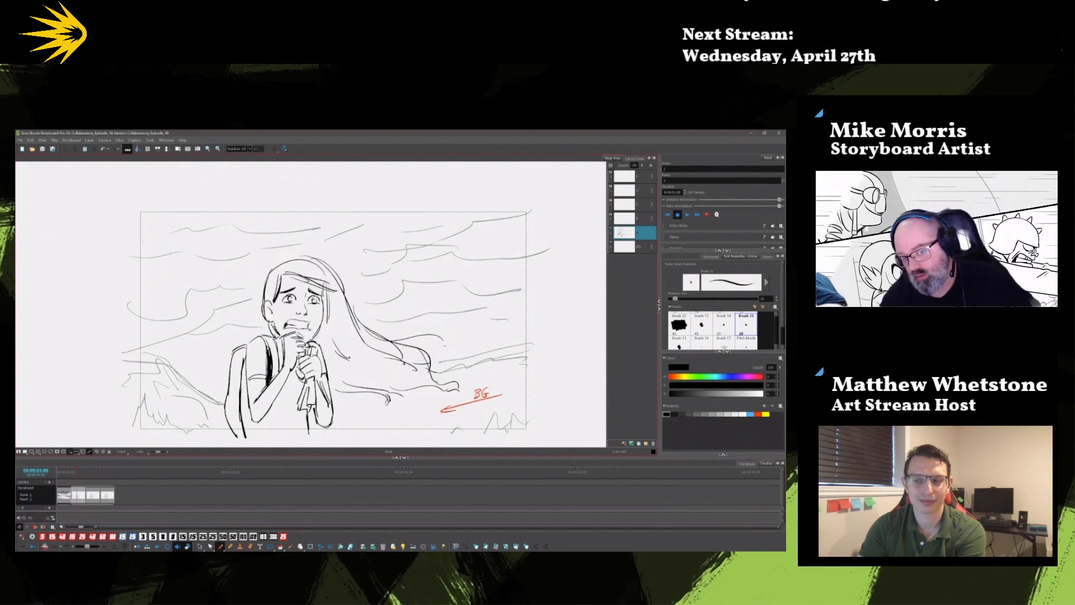
key("g")
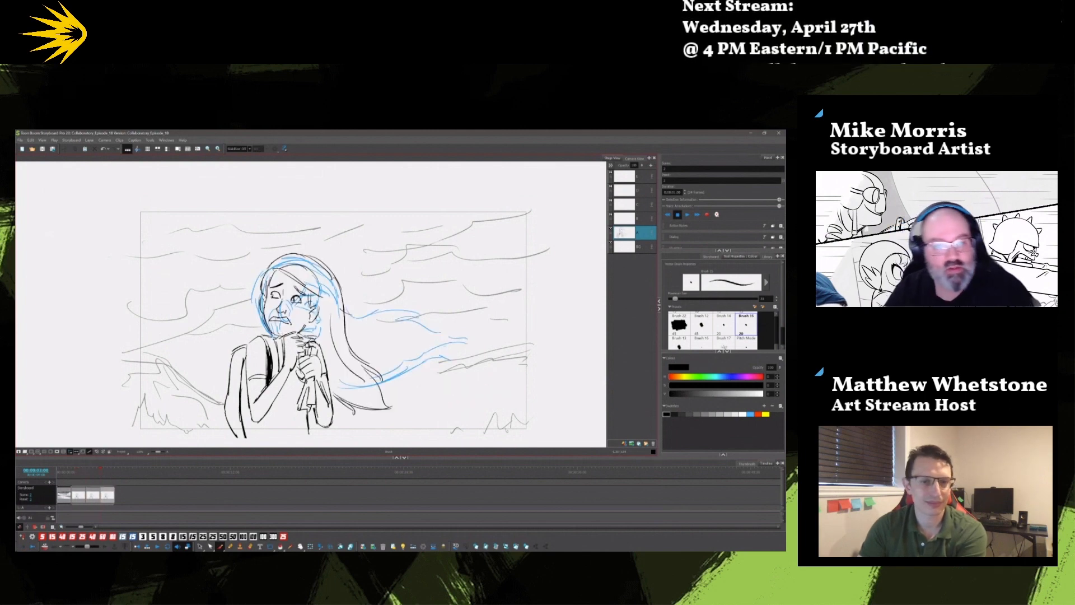
- Delete all the light blue guide strokes, and nudge the black head and face strokes slightly toward the shoulders
left_click(201, 546)
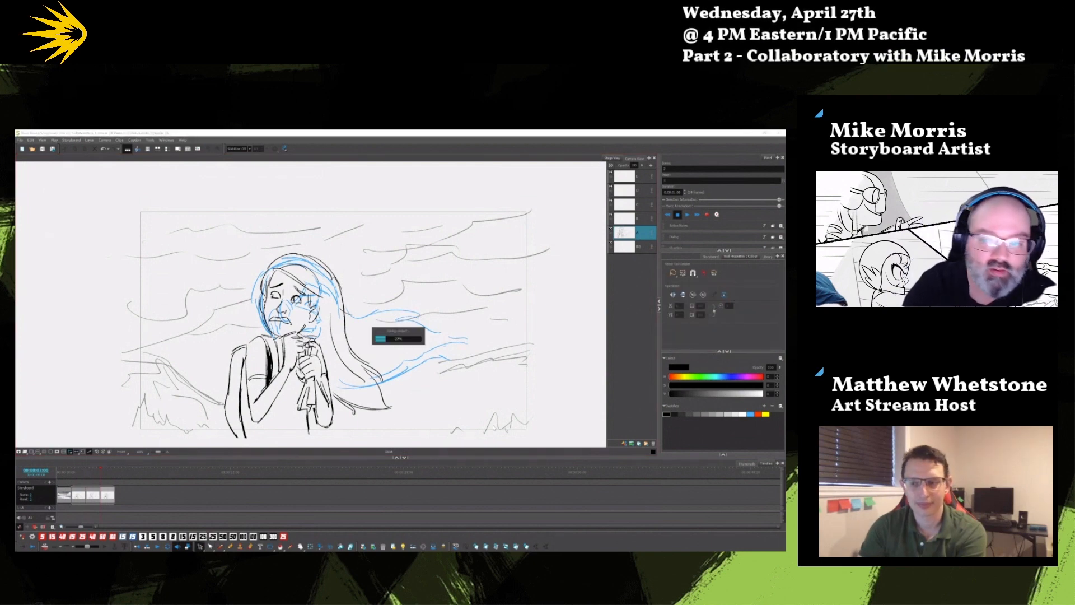
left_click(406, 372)
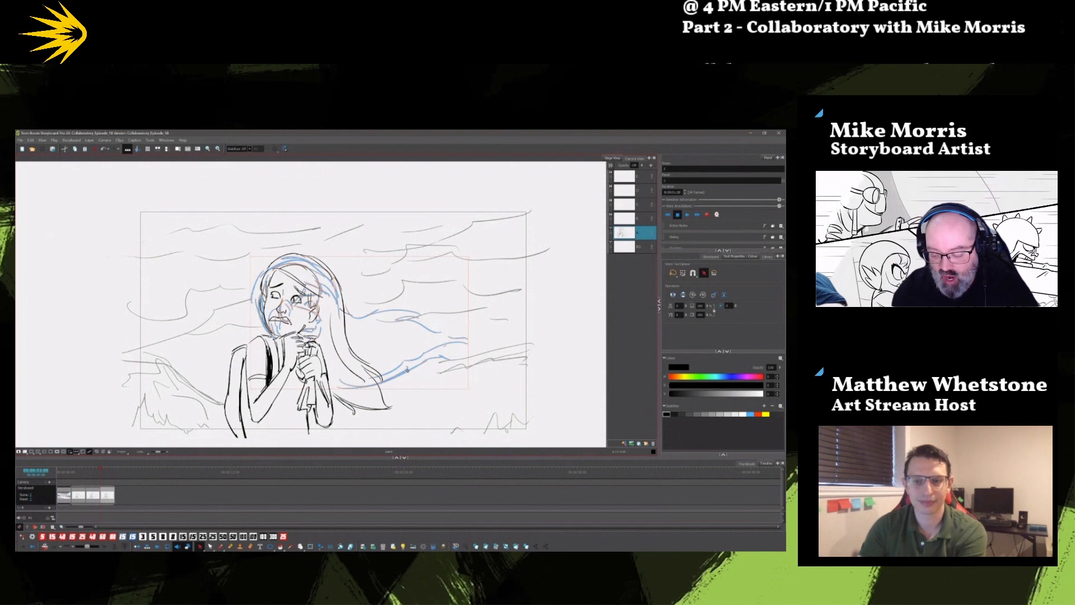
key("Delete")
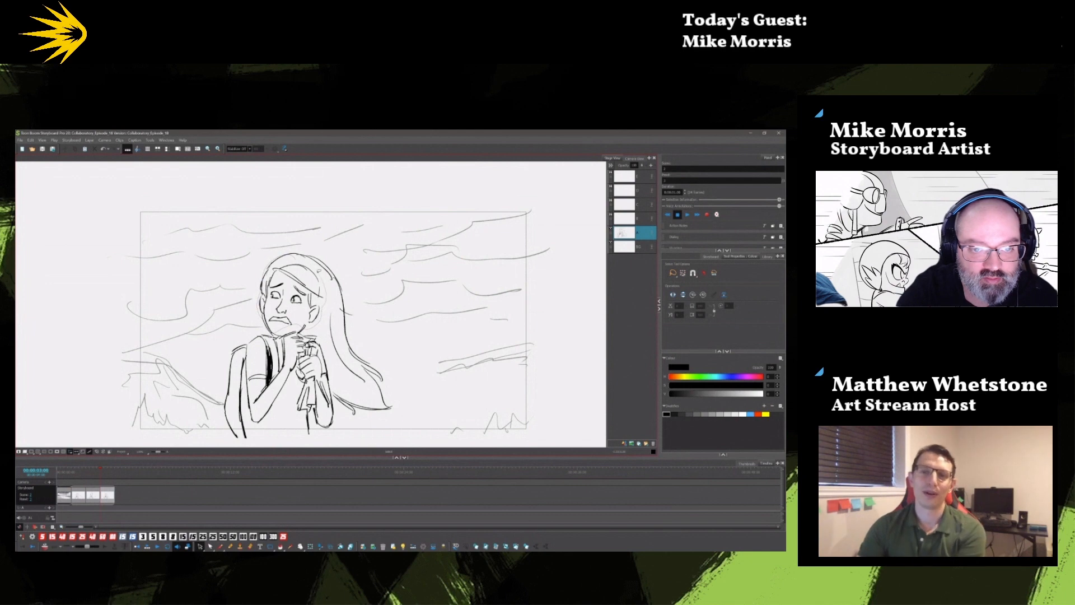
left_click_drag(319, 271, 322, 294)
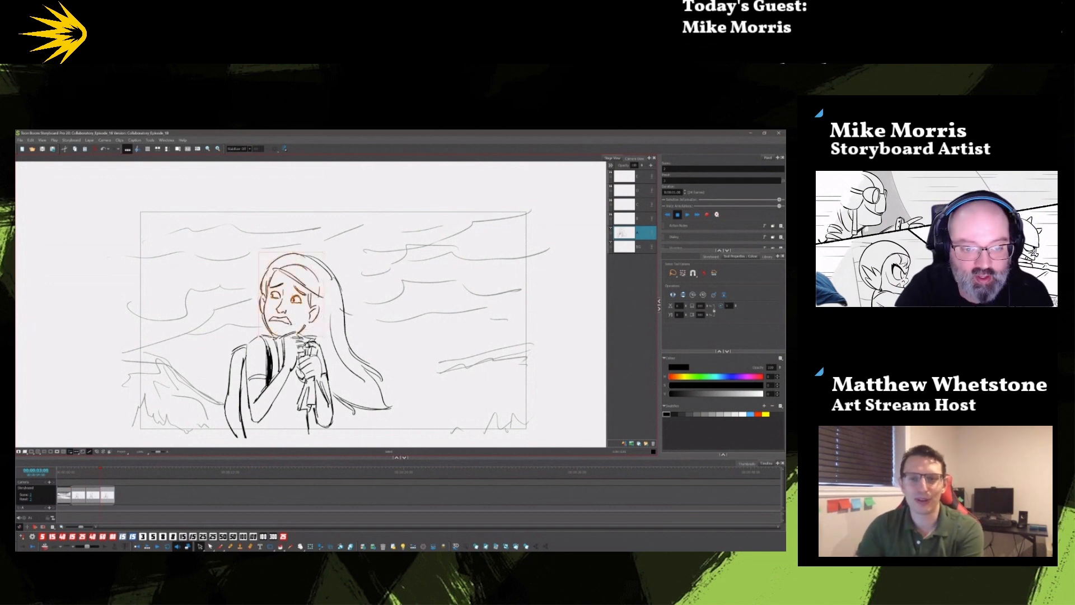
left_click_drag(292, 338, 293, 342)
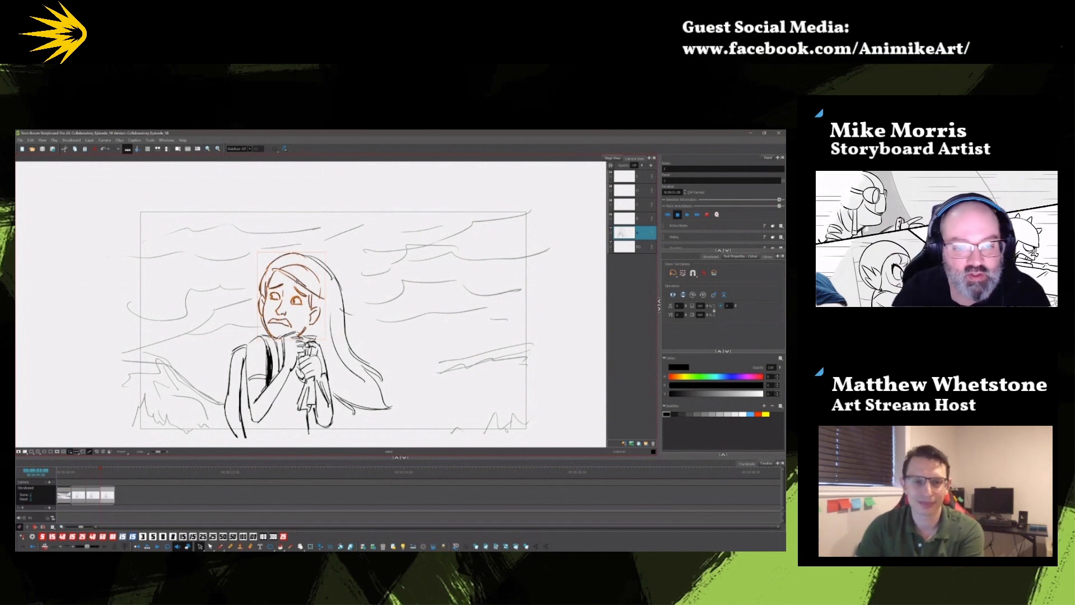
key("Escape")
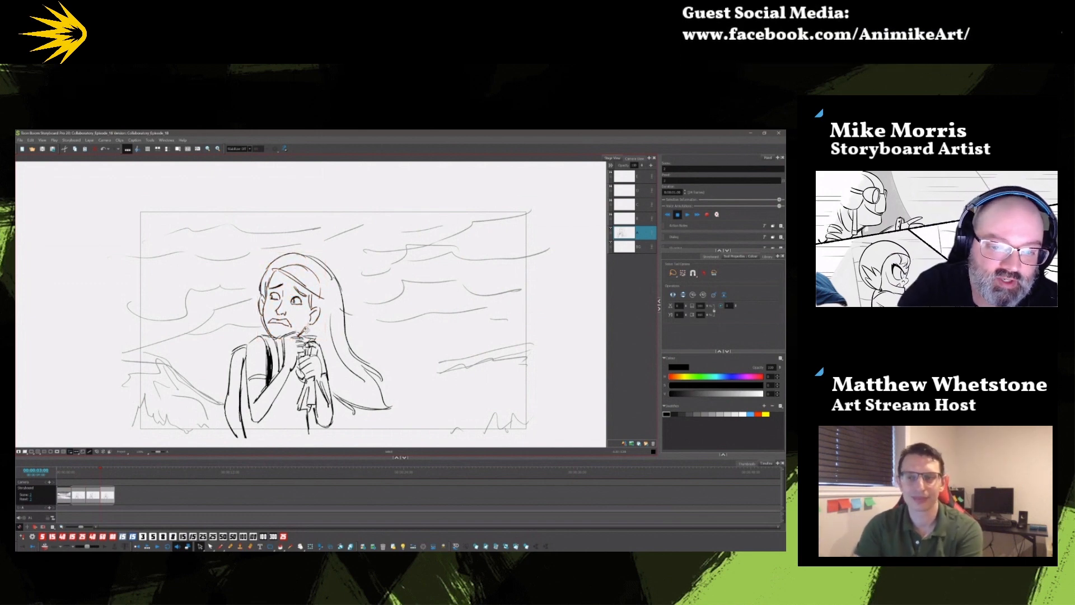
- Add loose black strands to the blowing hair, and shift the mouth slightly to the right
key("alt+b")
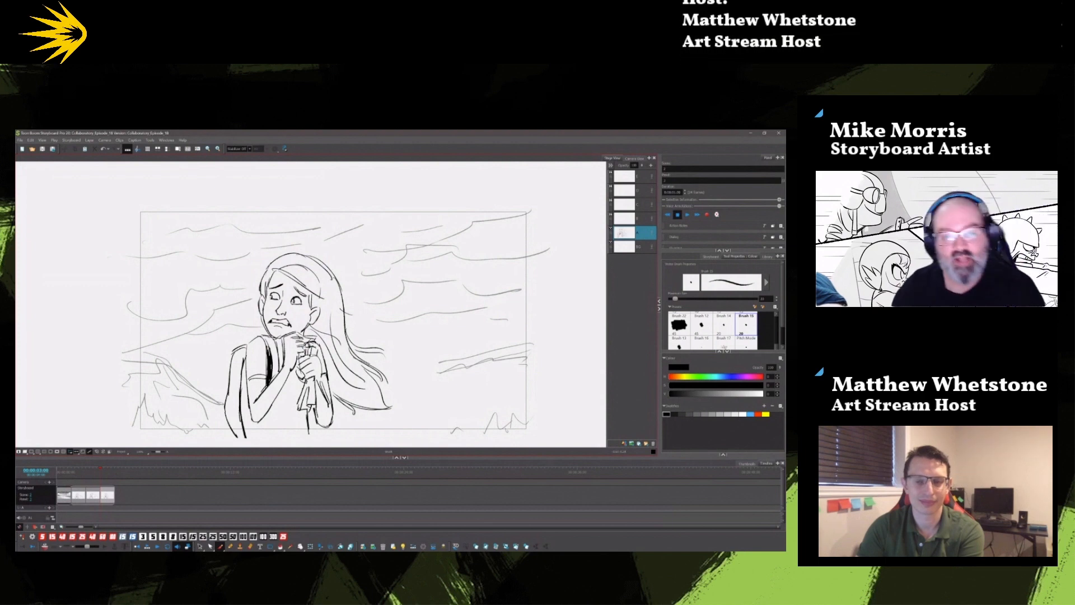
left_click(200, 546)
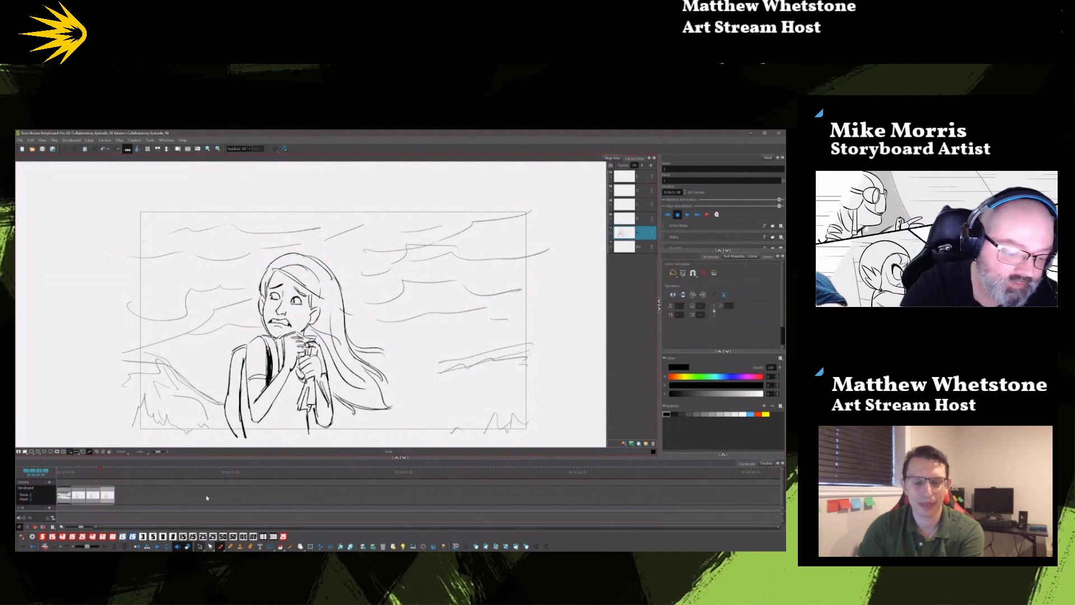
left_click(282, 324)
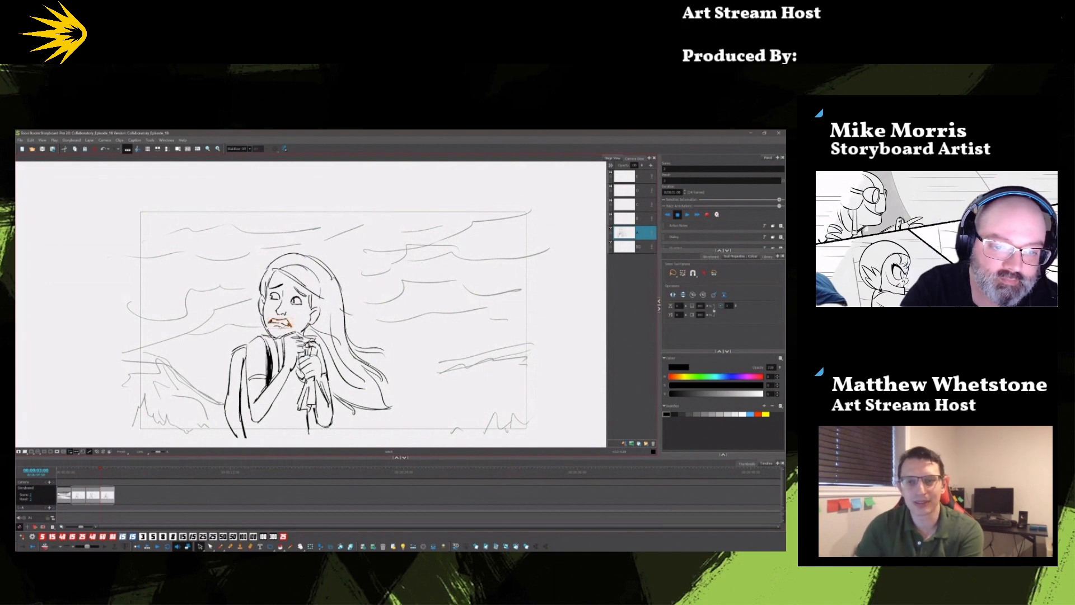
left_click_drag(285, 324, 288, 323)
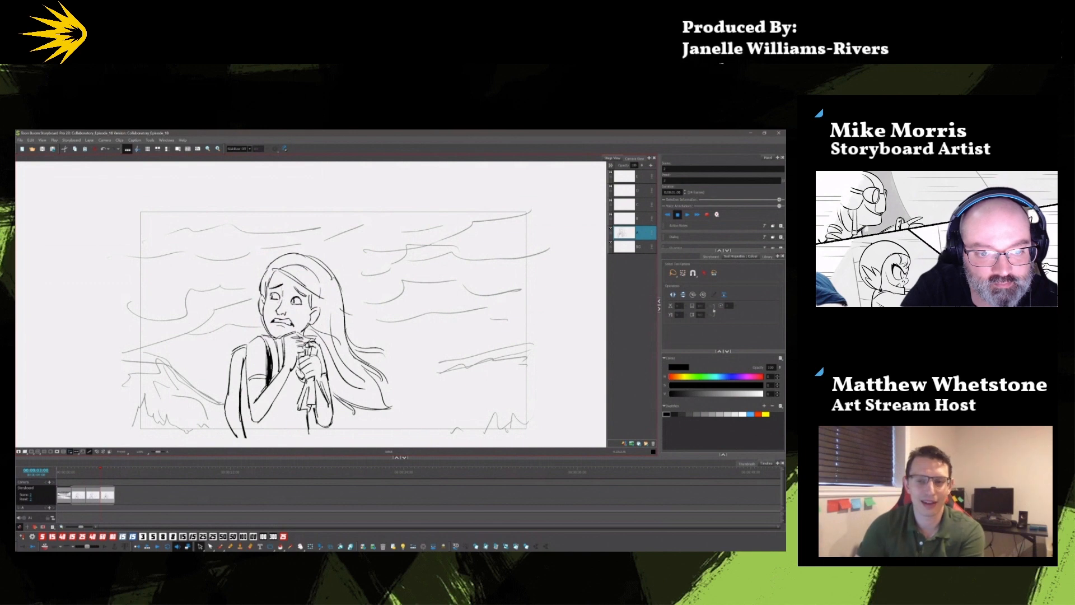
left_click(275, 297)
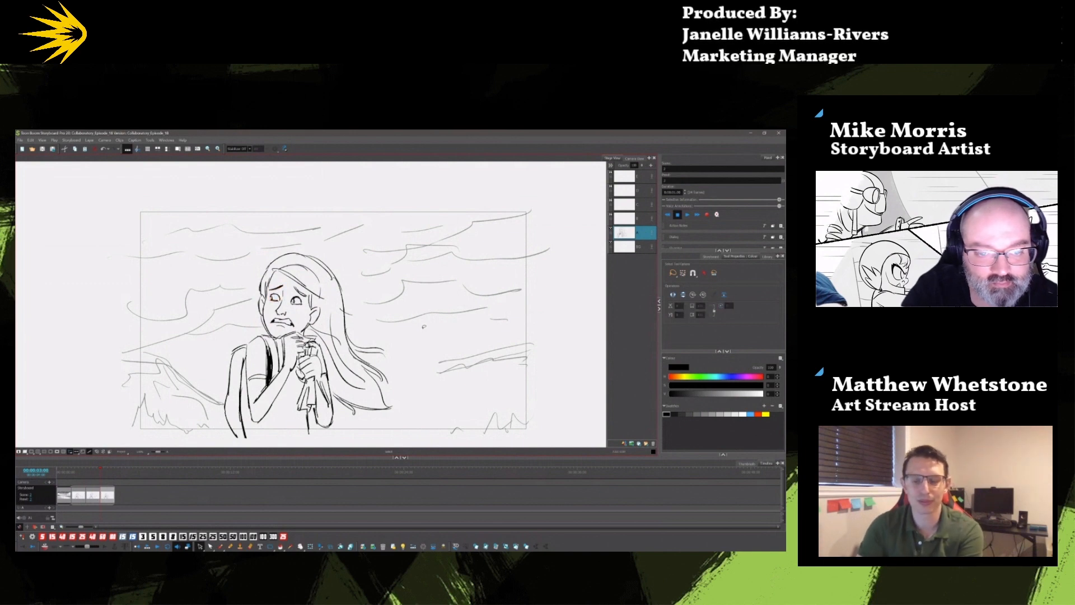
- Duplicate the finished head-turn panel, and delete the head, face and hair strokes on the copy
left_click(515, 546)
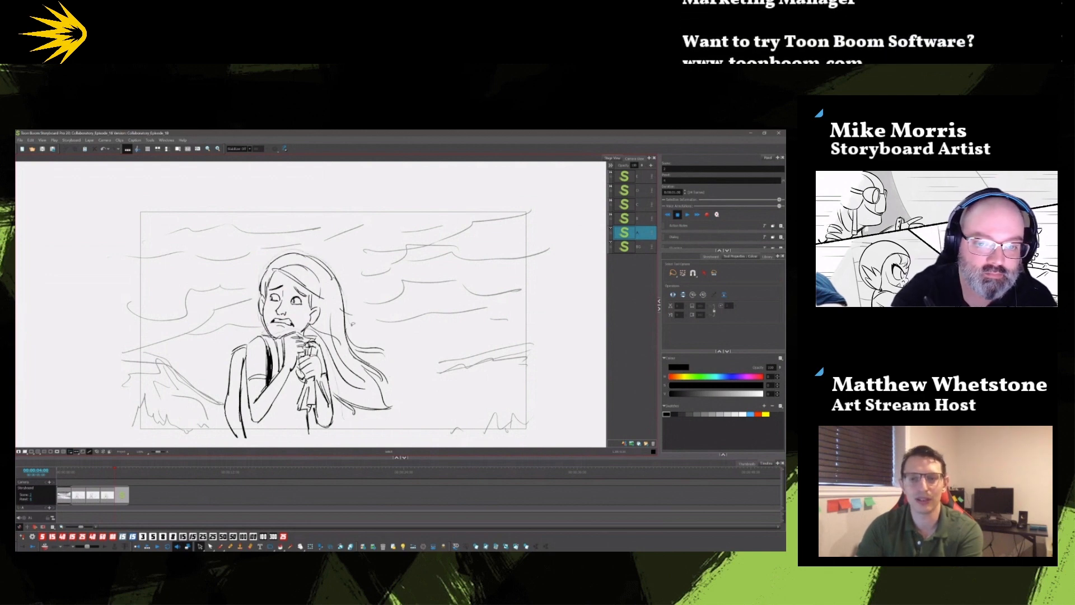
left_click_drag(300, 247, 340, 403)
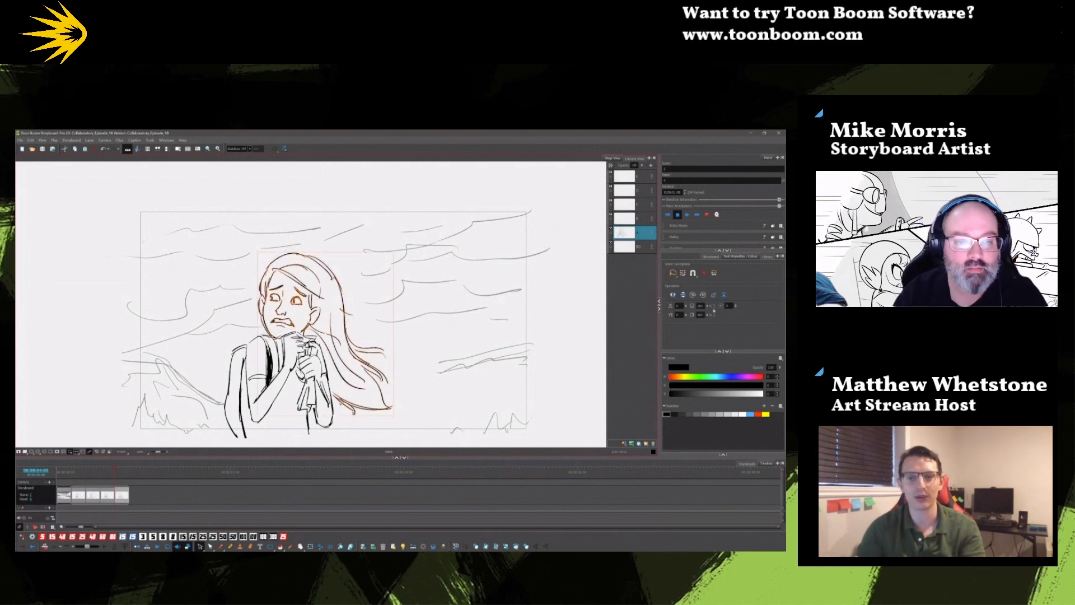
key("Delete")
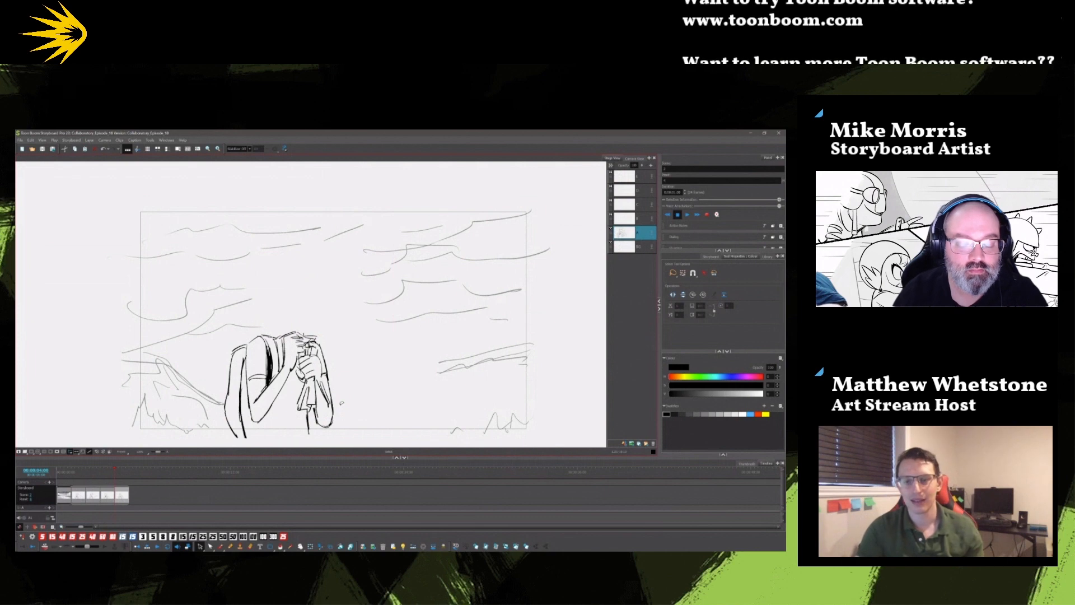
- Return to the earlier panel with the forward-facing head and the red "BG" arrow
key("Left")
key("Left")
key("Left")
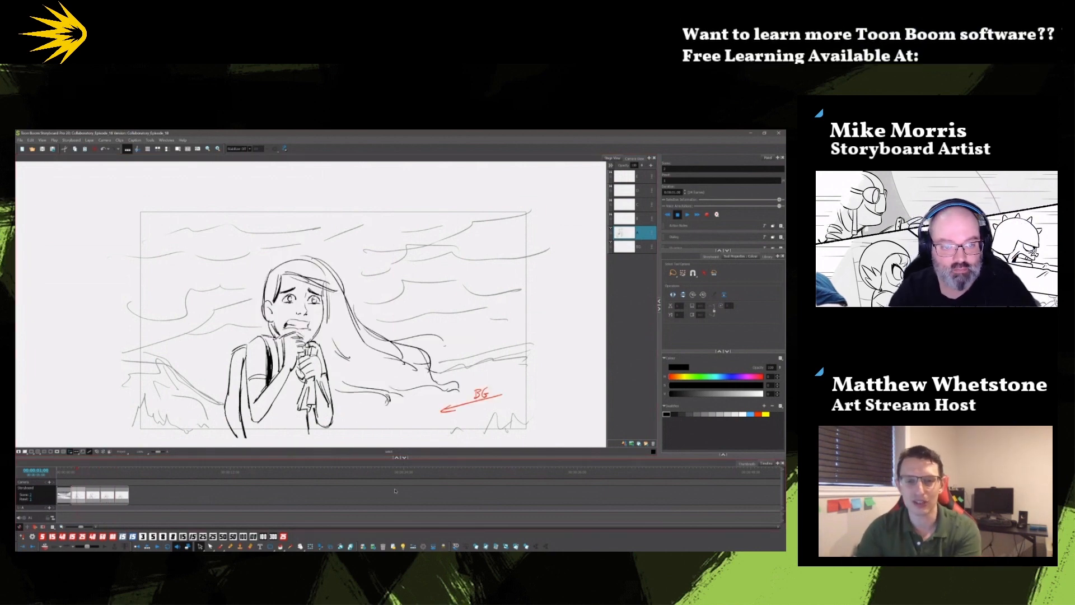
- Flip through the storyboard panels to compare the girl's head poses
key("Right")
key("Right")
key("Right")
key("Left")
key("Left")
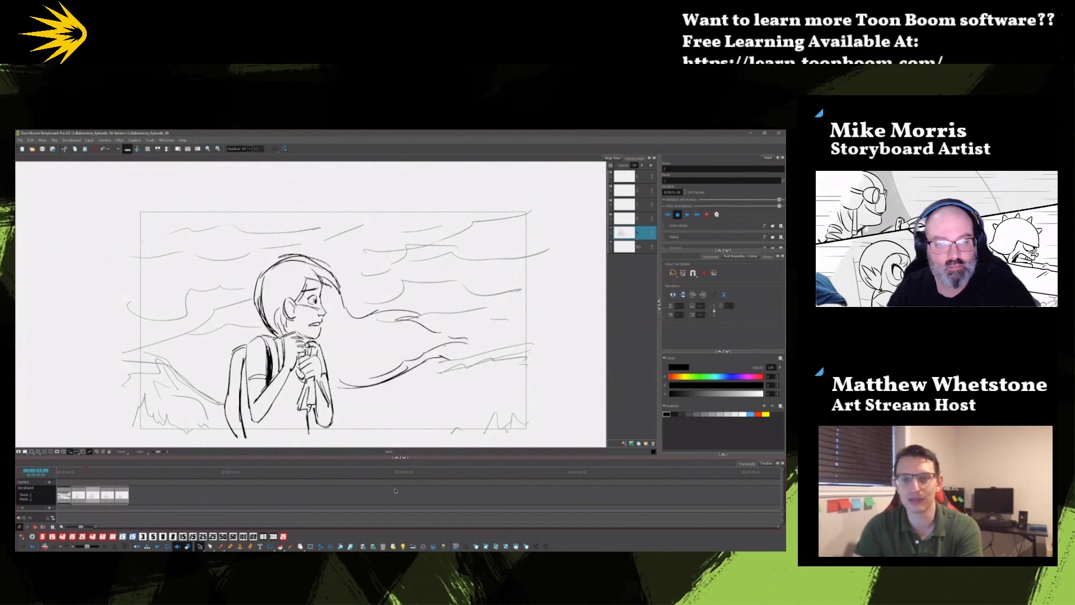
key("Right")
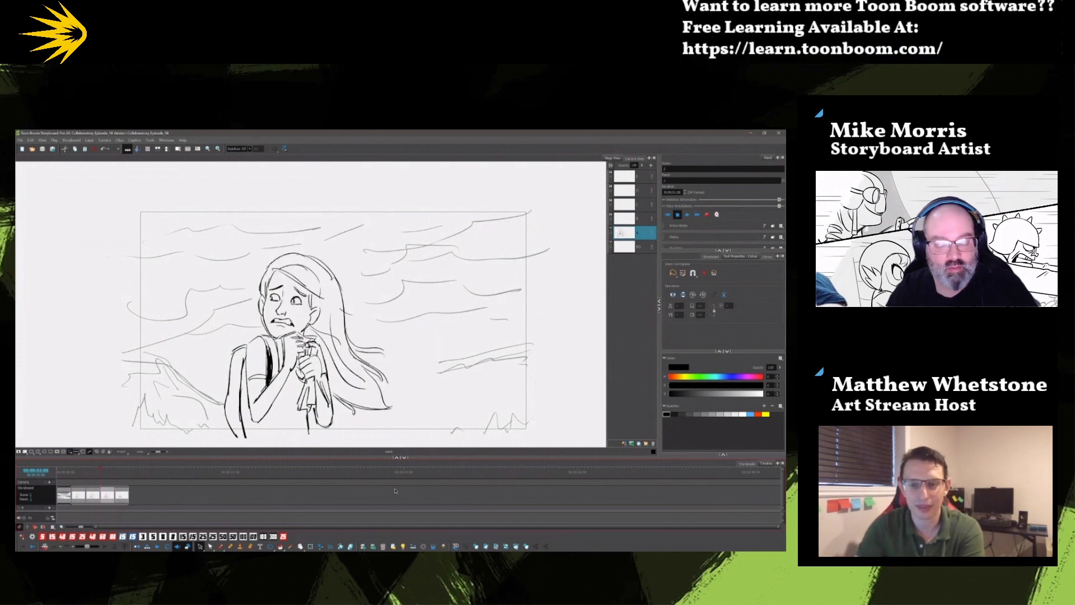
- Draw the girl's worried face, ear and forehead hairline with the brush on the headless body in the last panel
key("alt+b")
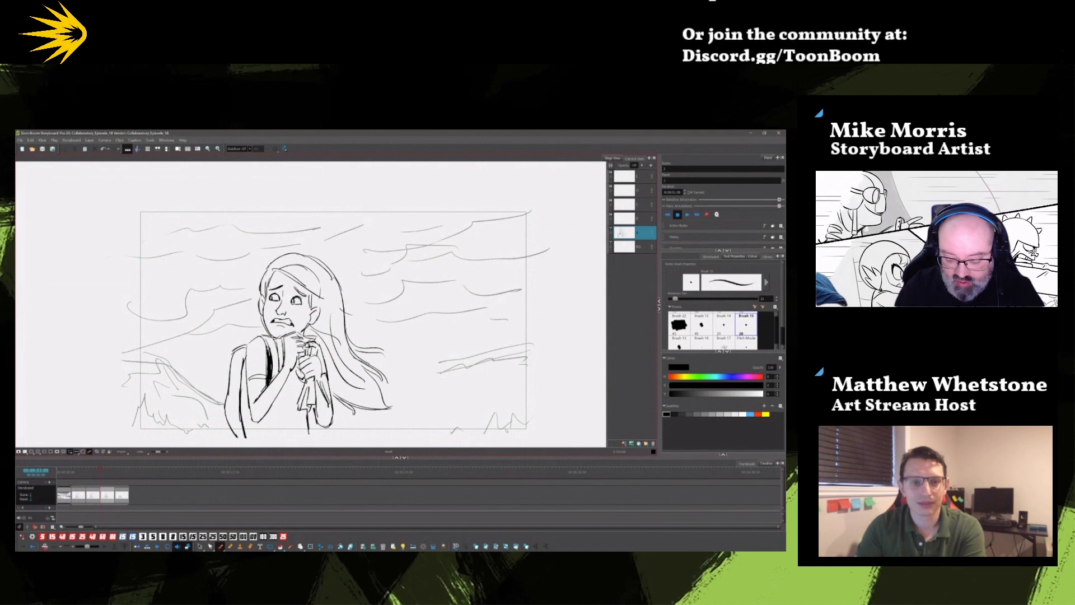
left_click(122, 495)
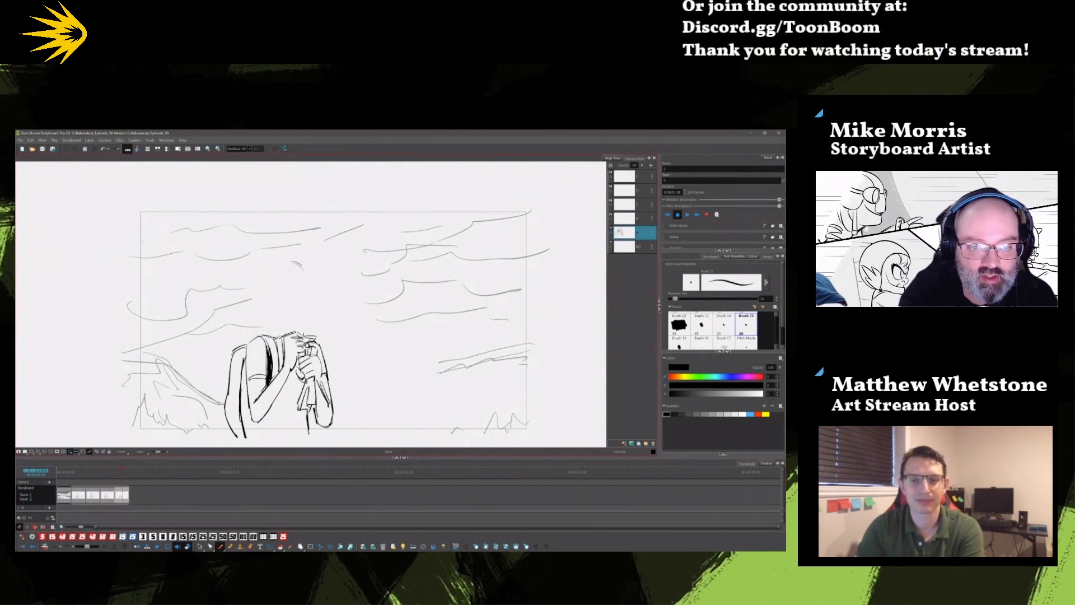
left_click_drag(293, 261, 314, 285)
mouse_move(269, 268)
left_mouse_down()
mouse_move(263, 283)
mouse_move(304, 302)
mouse_move(285, 292)
mouse_move(286, 304)
mouse_move(307, 293)
left_mouse_up()
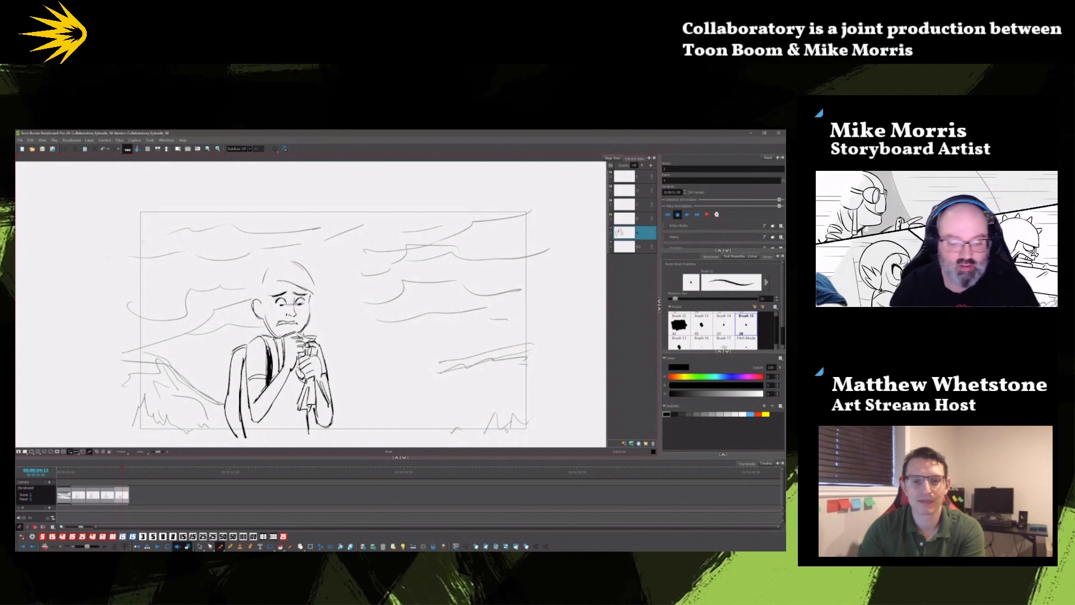
- Adjust the girl's facial features and jaw line, and shift and tilt the whole head slightly on the body
key("alt+s")
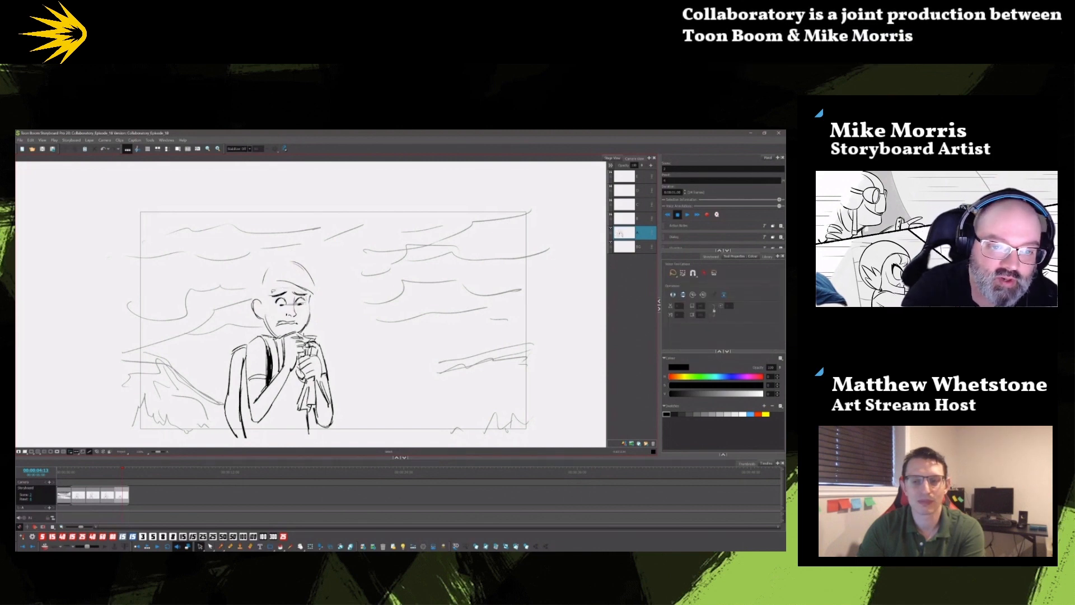
mouse_move(273, 290)
left_mouse_down()
mouse_move(300, 314)
mouse_move(291, 325)
mouse_move(284, 305)
mouse_move(310, 329)
left_mouse_up()
left_click(332, 297)
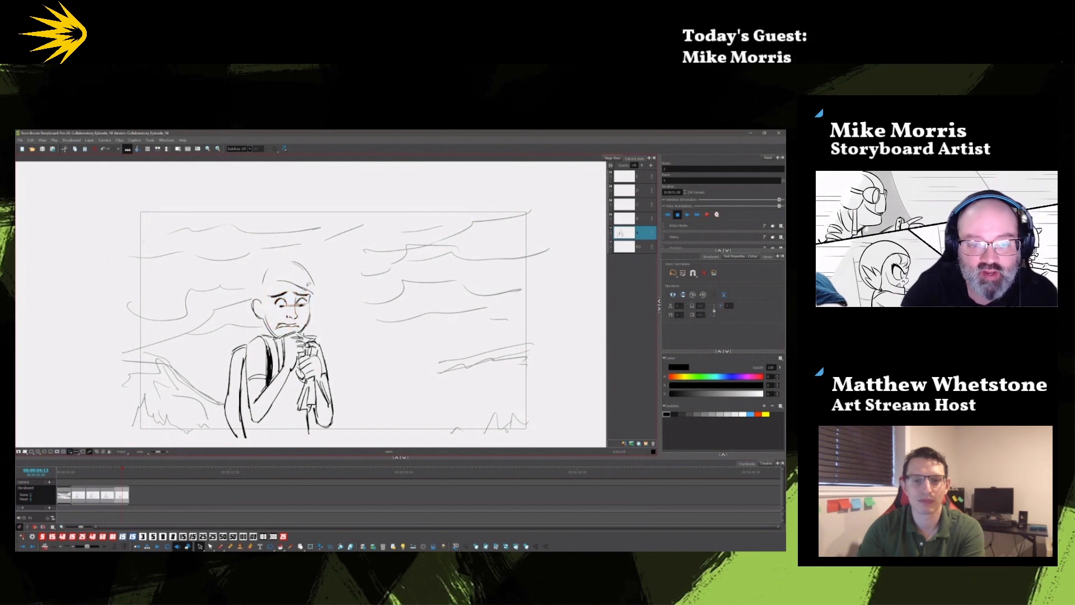
left_click(304, 323)
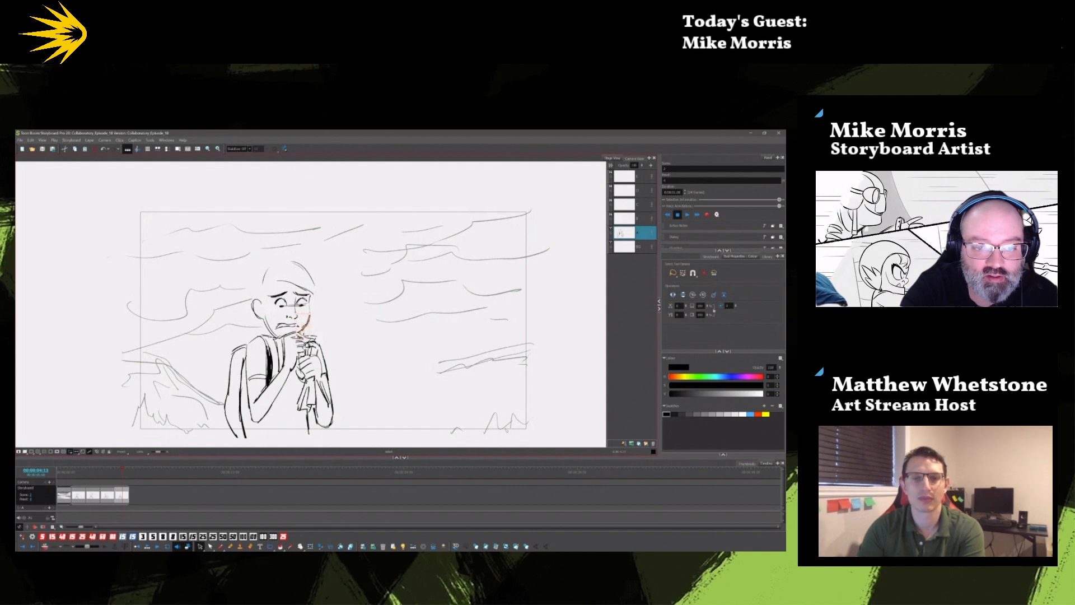
left_click(334, 304)
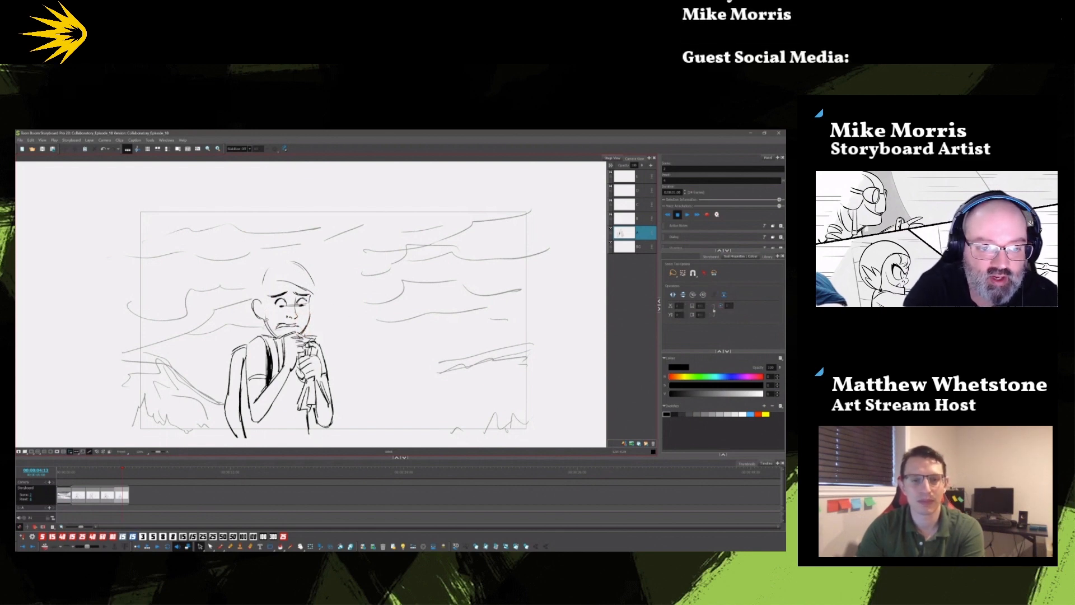
left_click_drag(326, 288, 302, 336)
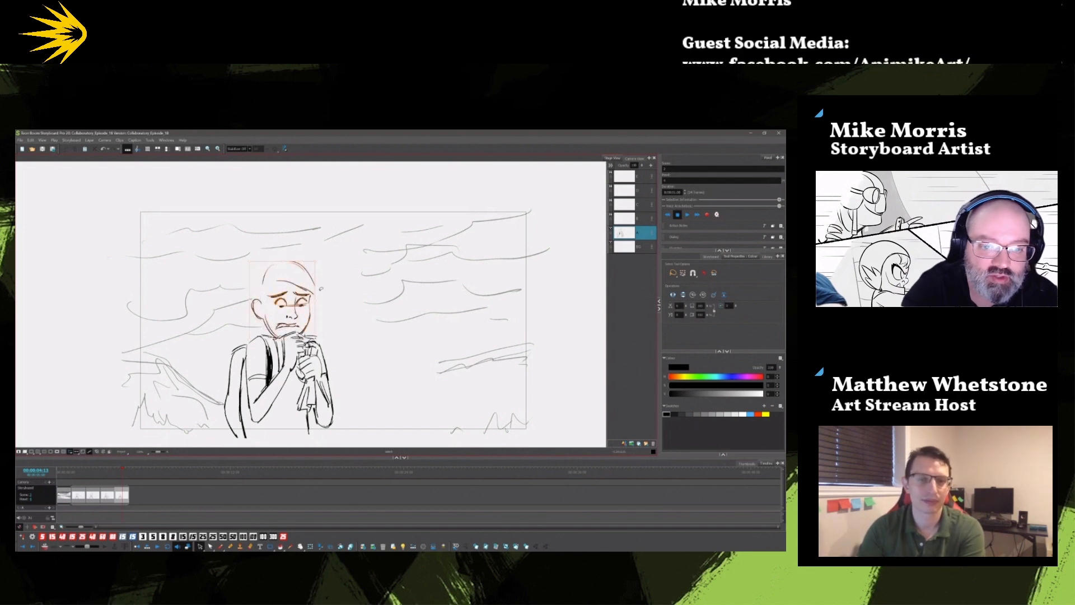
left_click_drag(319, 258, 327, 267)
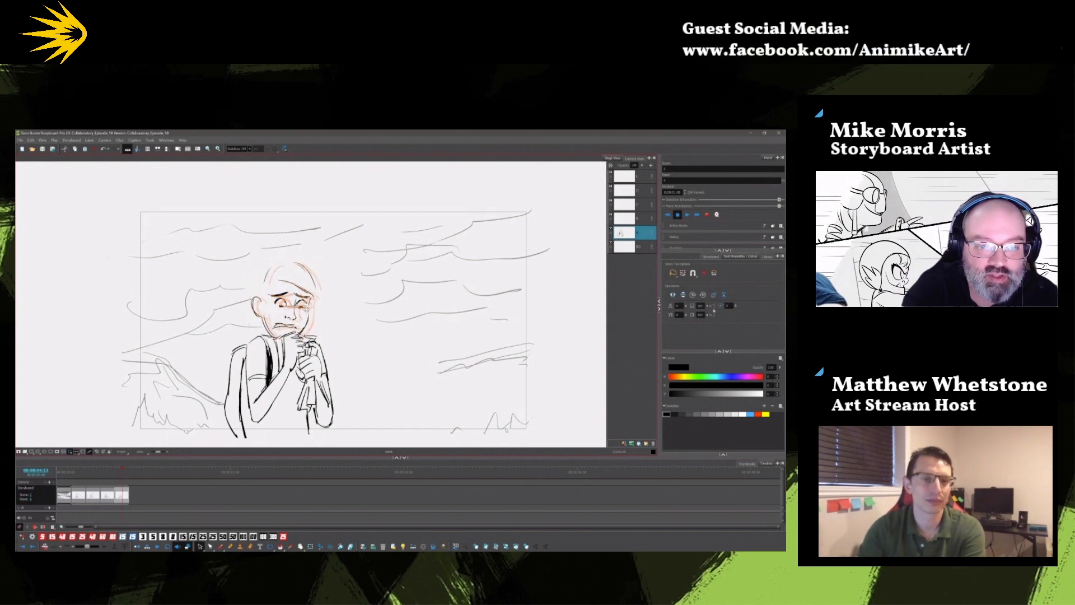
left_click(349, 336)
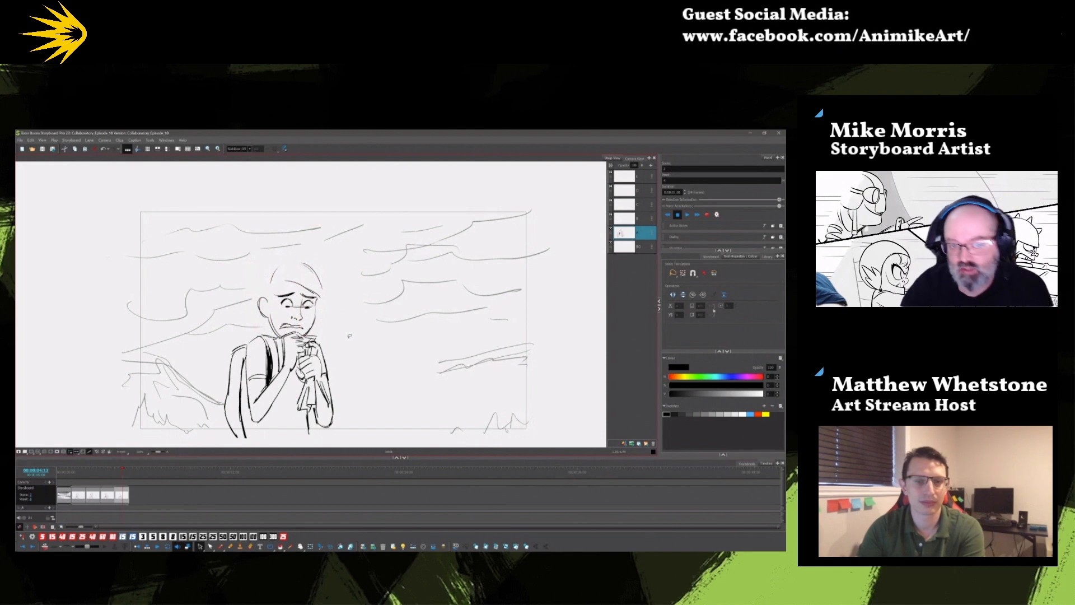
- Draw the girl's long windblown hair with the brush, from the crown down past her shoulder to curled ends
key("alt+b")
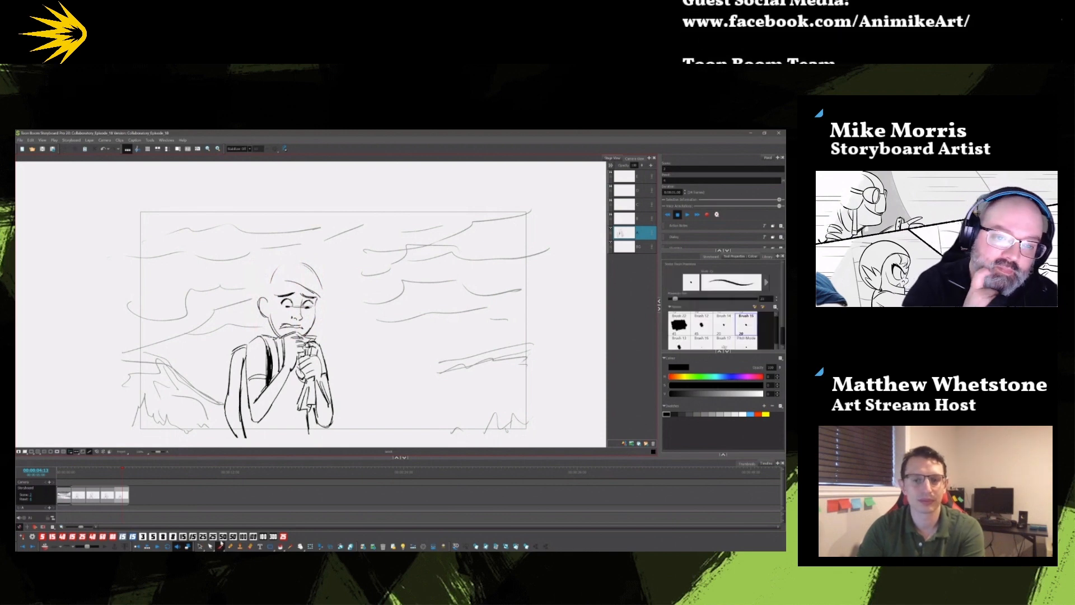
left_click_drag(264, 297, 267, 318)
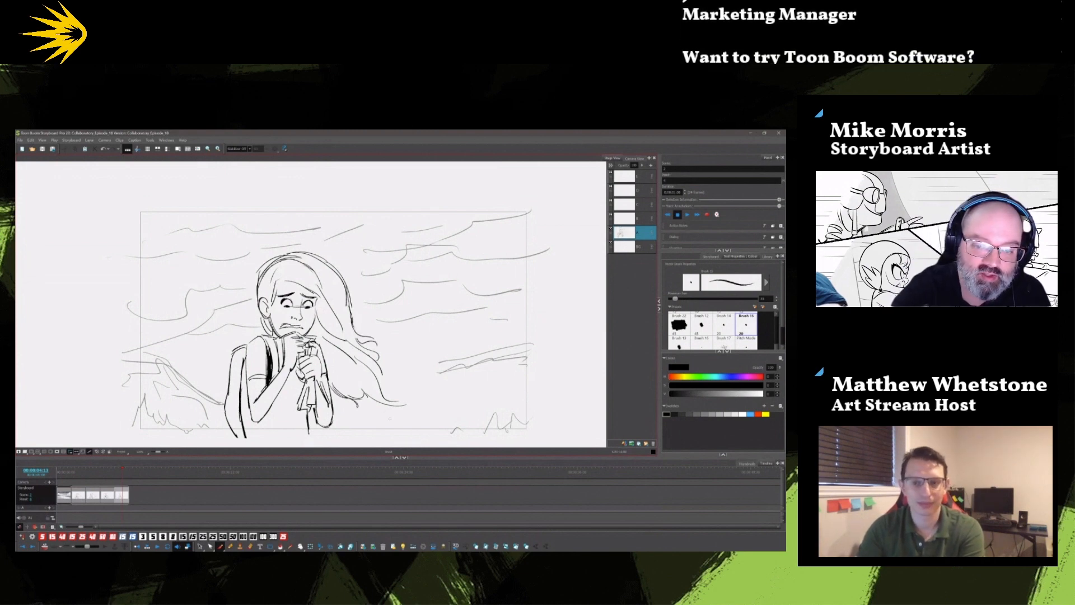
mouse_move(396, 392)
left_mouse_down()
mouse_move(404, 402)
mouse_move(385, 405)
left_mouse_up()
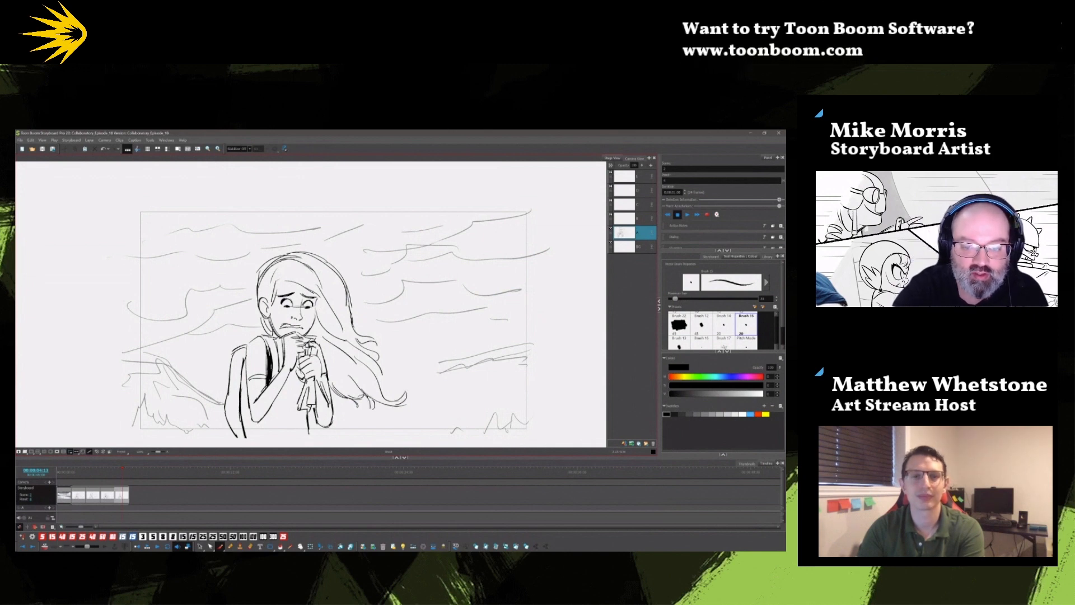
- Check the pose against the previous panel and nudge the girl's eyes and eyebrows into better positions on her face
key("f")
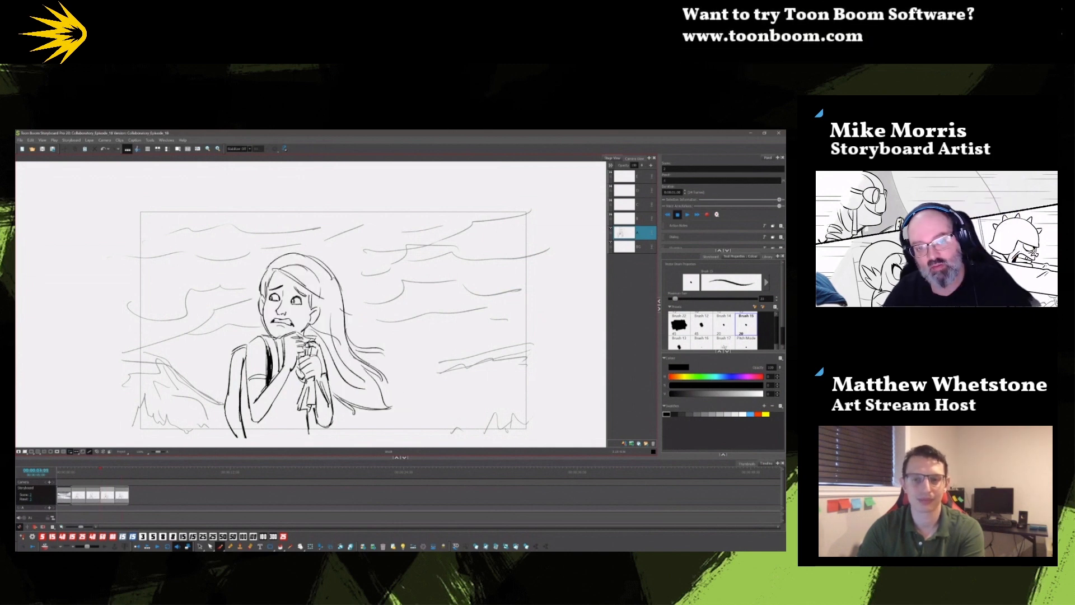
key("g")
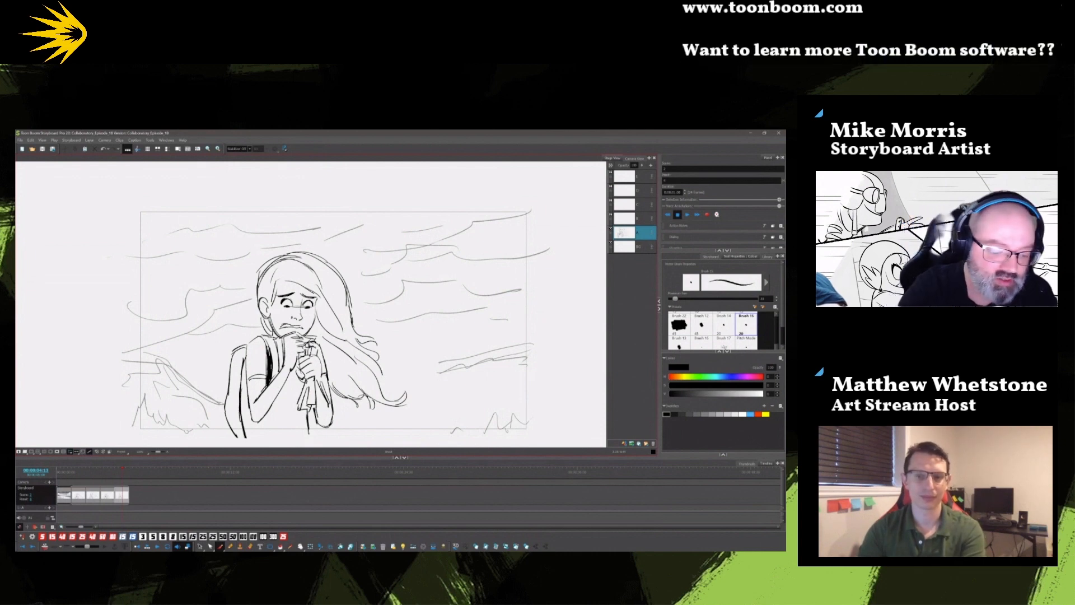
left_click(200, 546)
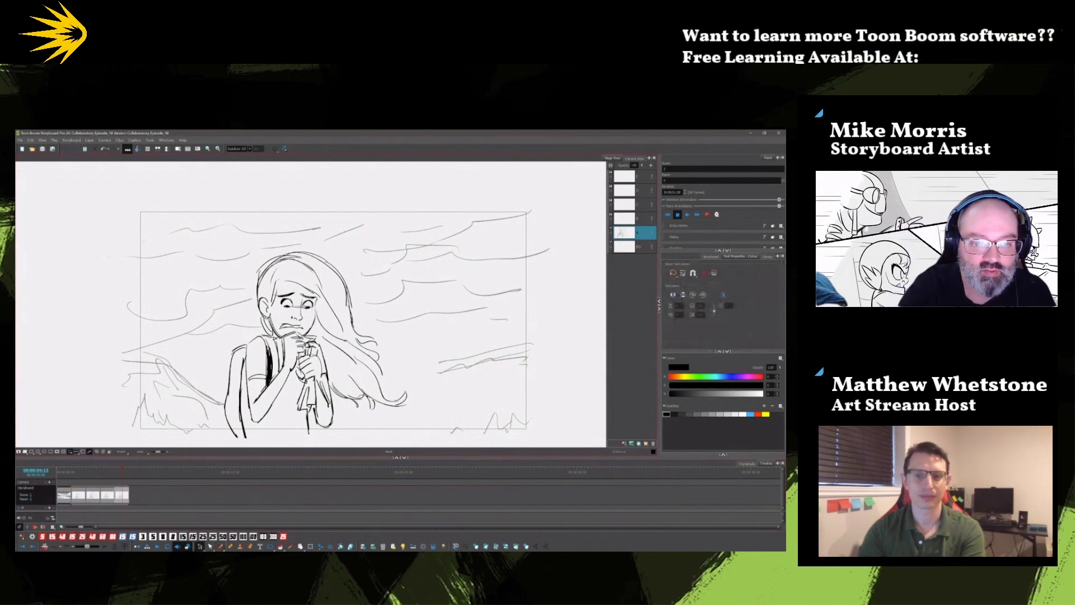
left_click_drag(293, 294, 315, 312)
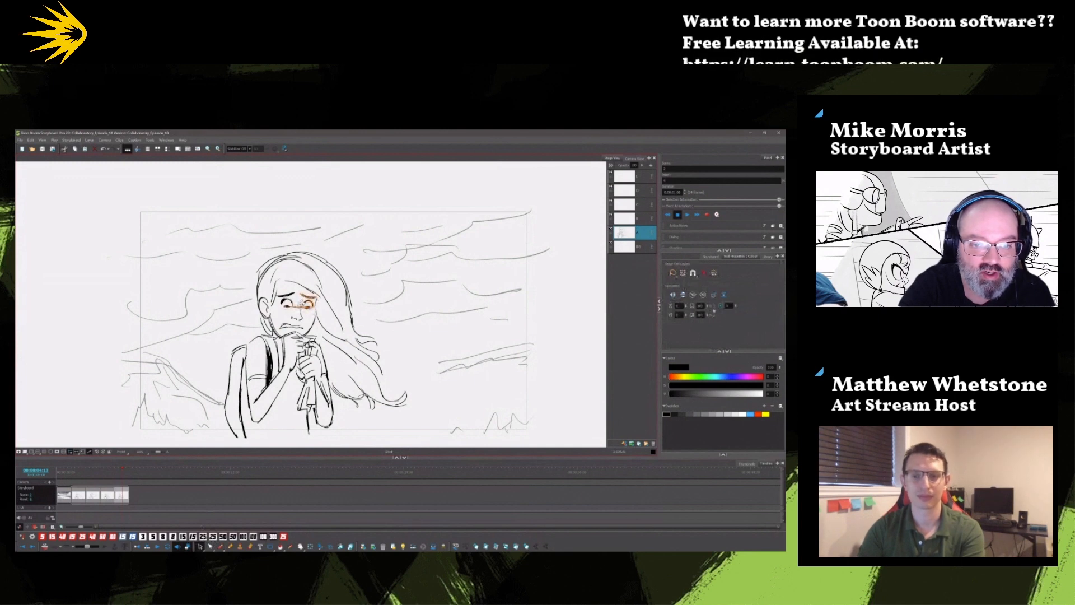
left_click(397, 306)
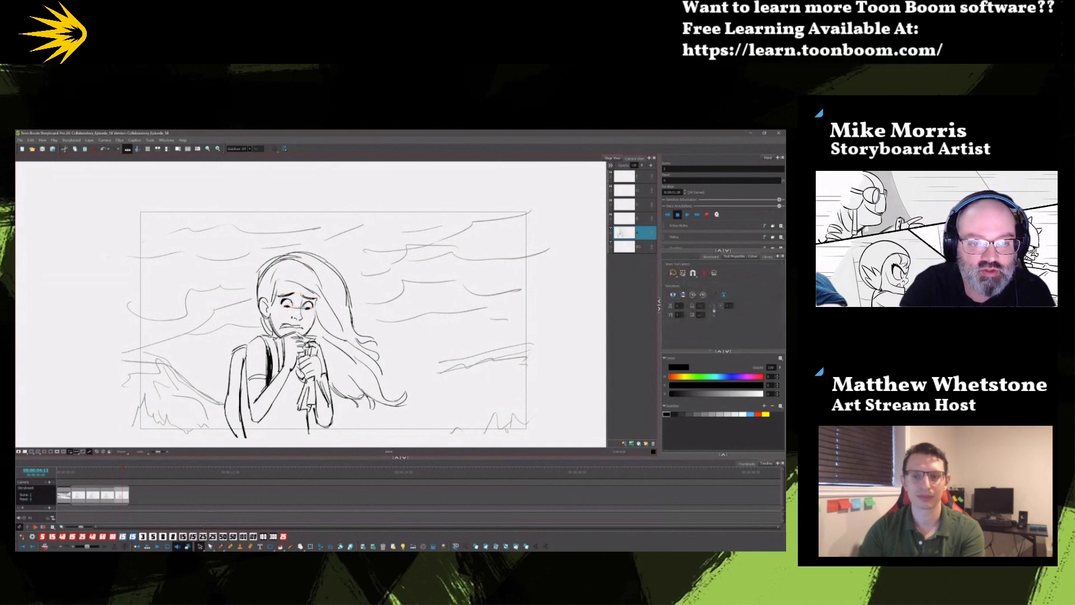
left_click_drag(303, 288, 275, 312)
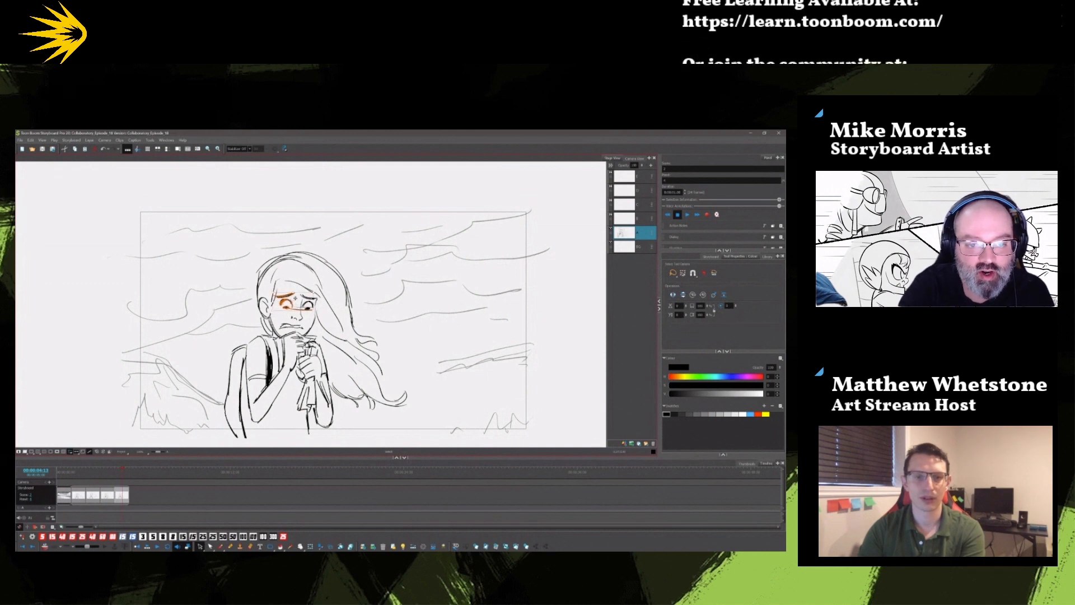
left_click(370, 316)
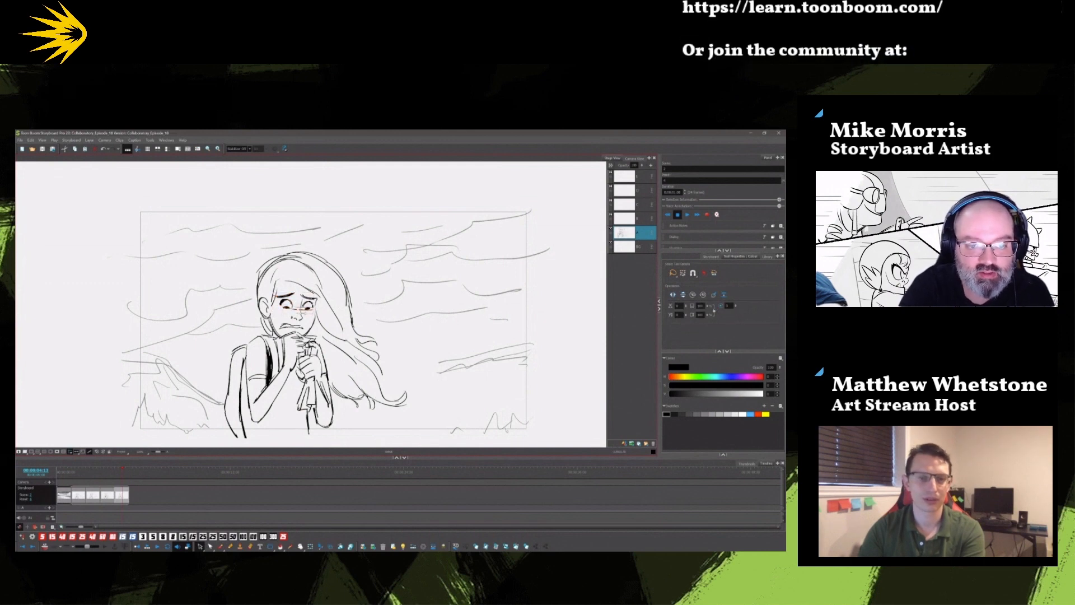
left_click(400, 328)
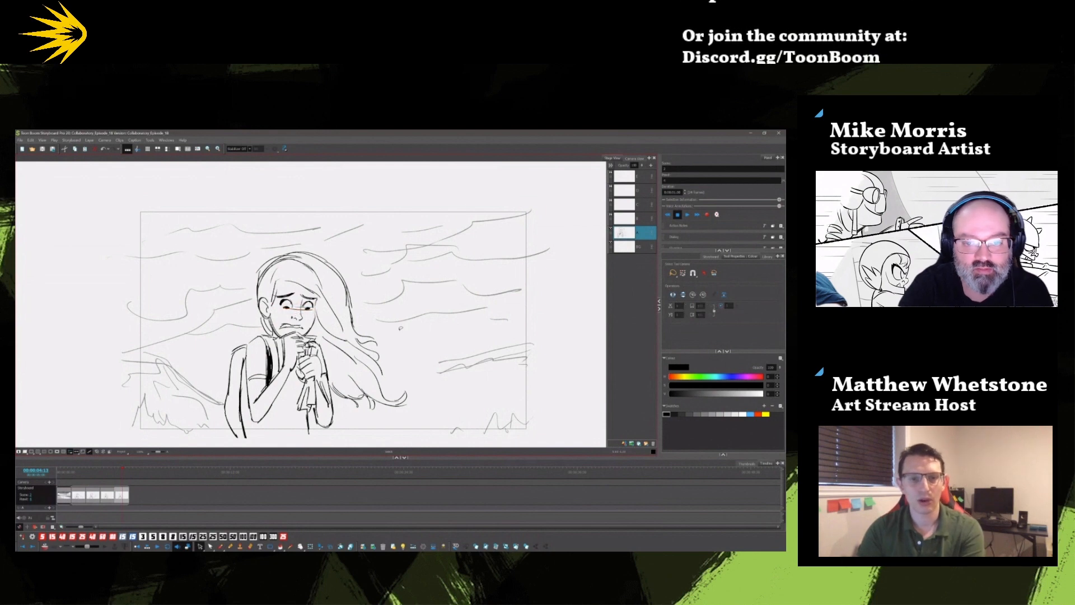
- Flip between the last two panels to compare the girl's change of expression and hair movement
key("f")
key("g")
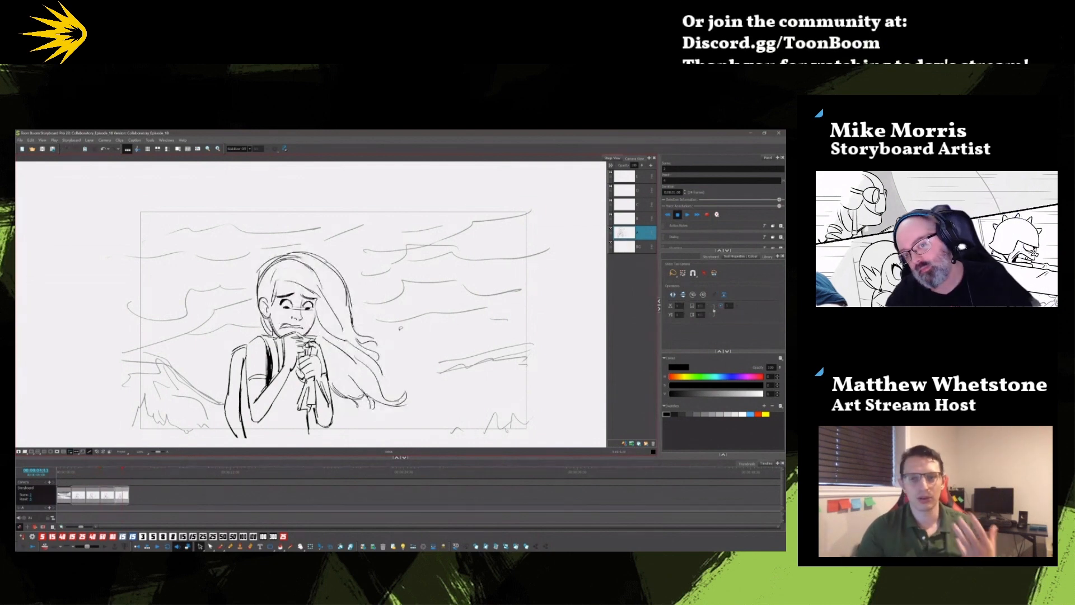
key("f")
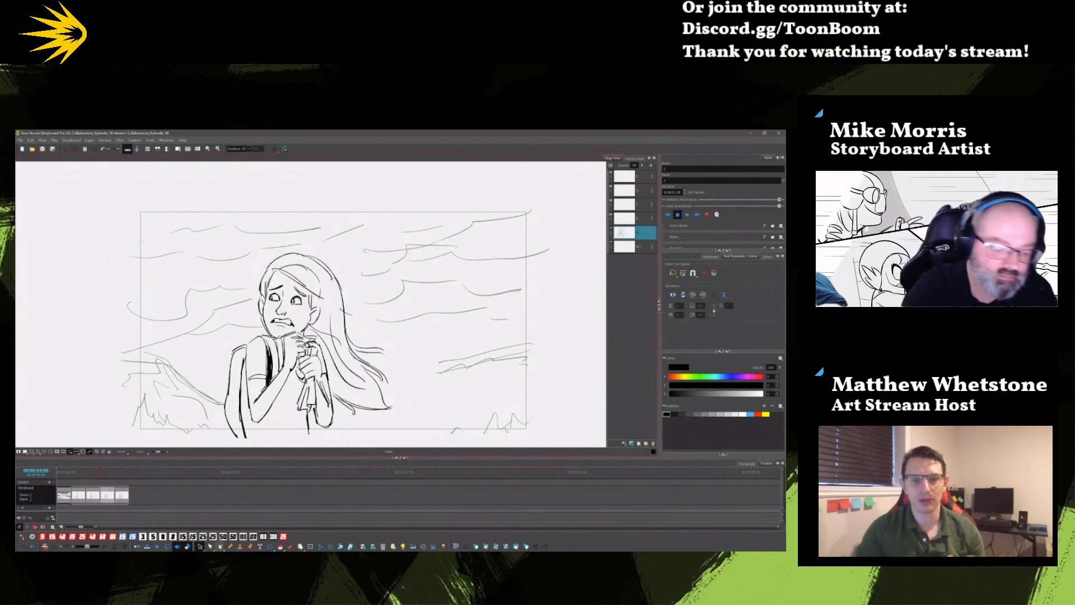
key("alt+b")
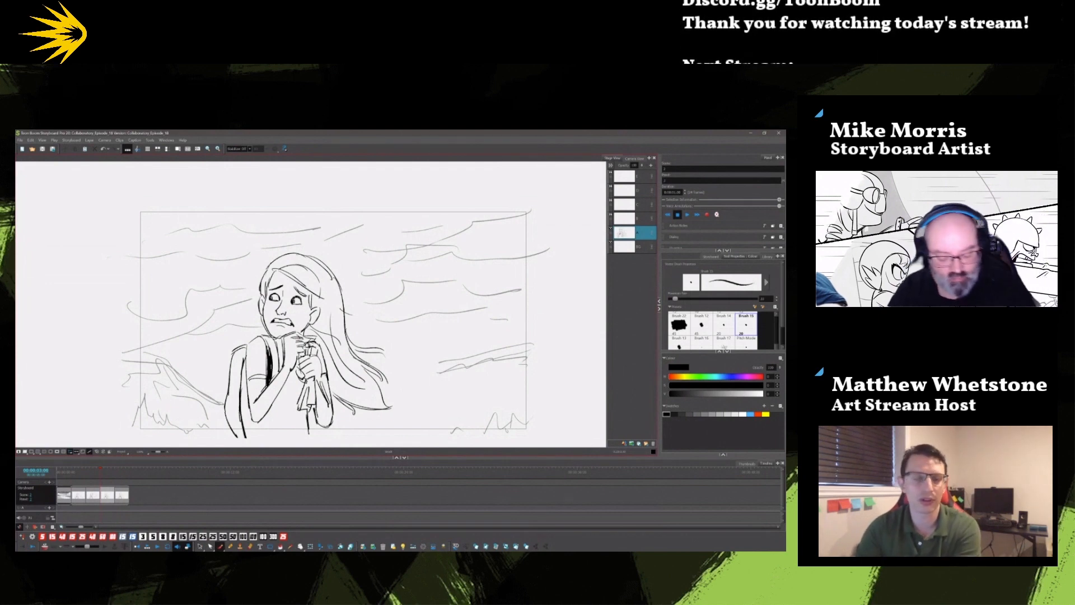
key("g")
key("f")
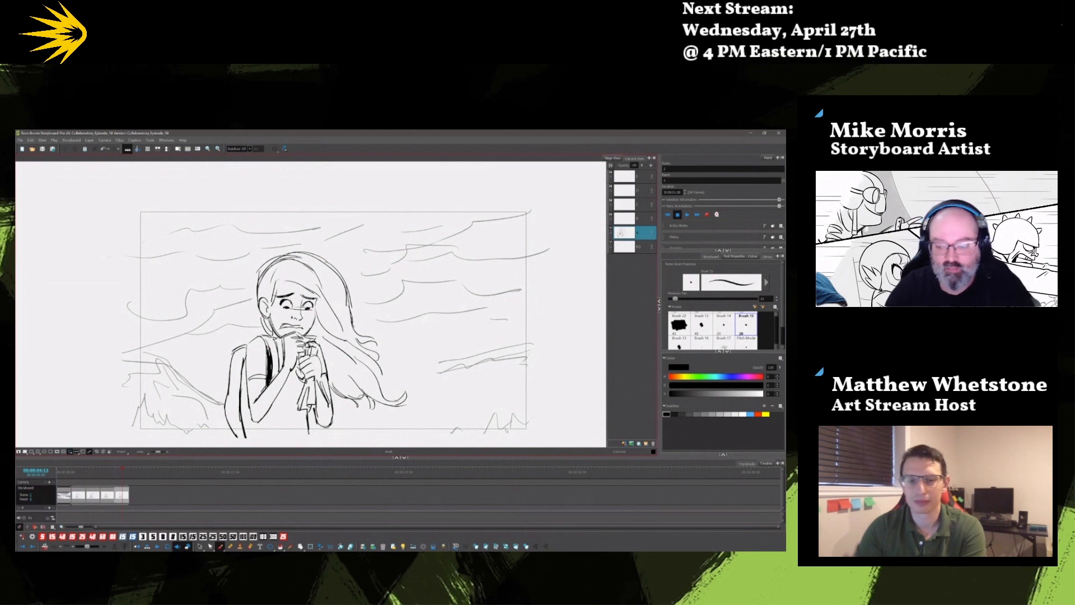
- Duplicate the last panel and recolour the girl's shirt, arms and hands red-orange in the copy
key("alt+d")
left_click(199, 546)
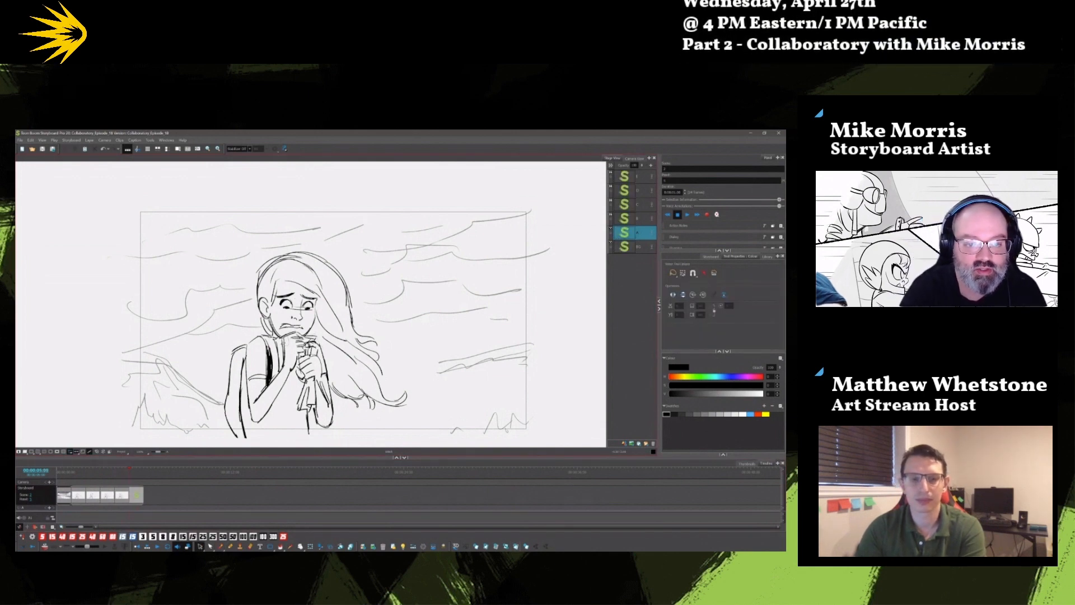
left_click(266, 377)
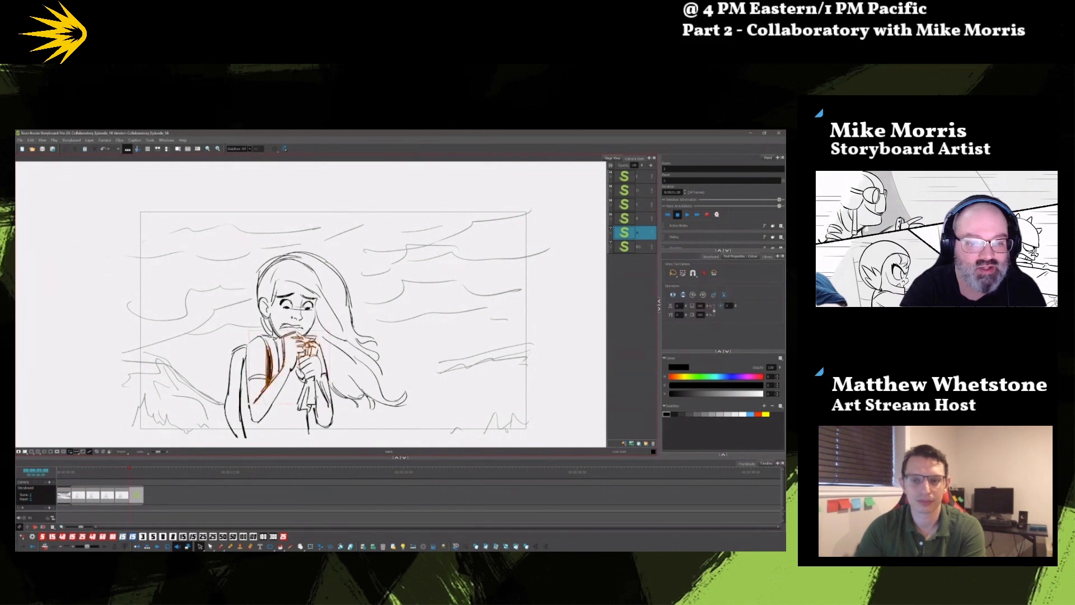
left_click(318, 331)
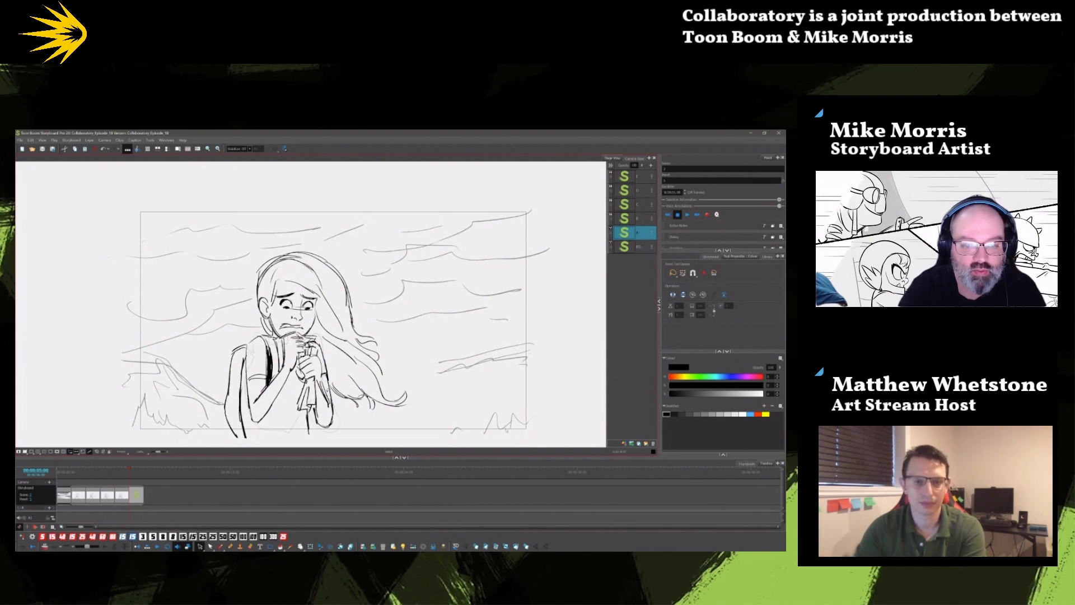
left_click_drag(246, 331, 348, 429)
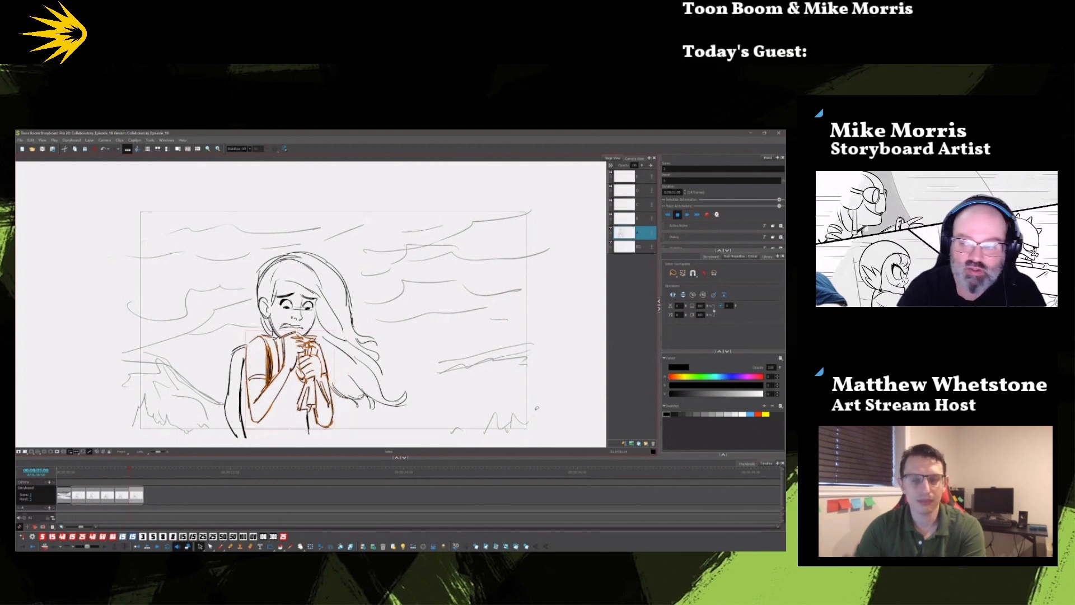
left_click(758, 414)
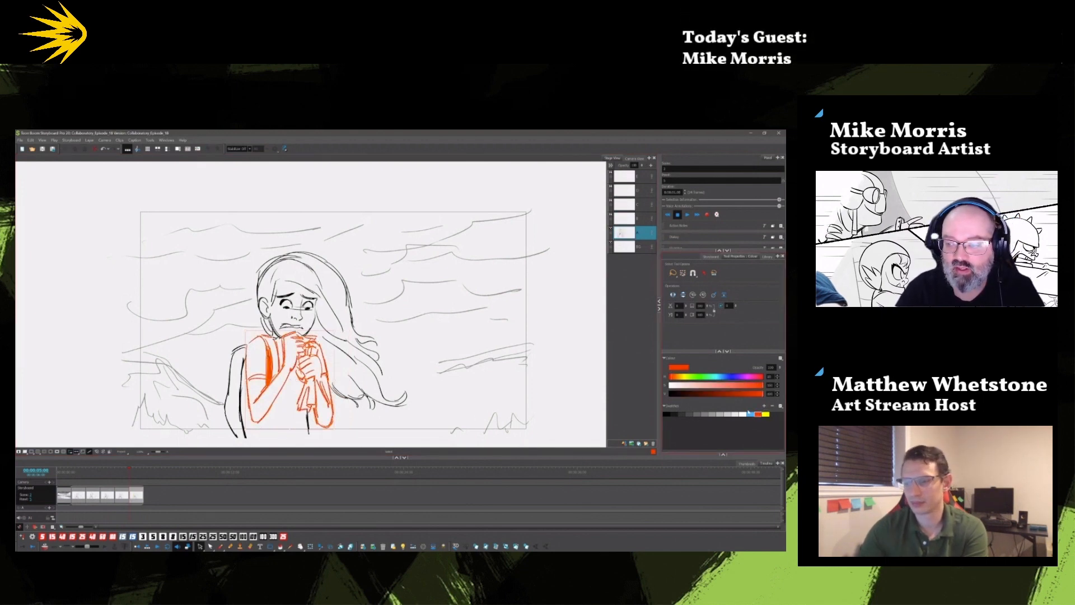
left_click(505, 381)
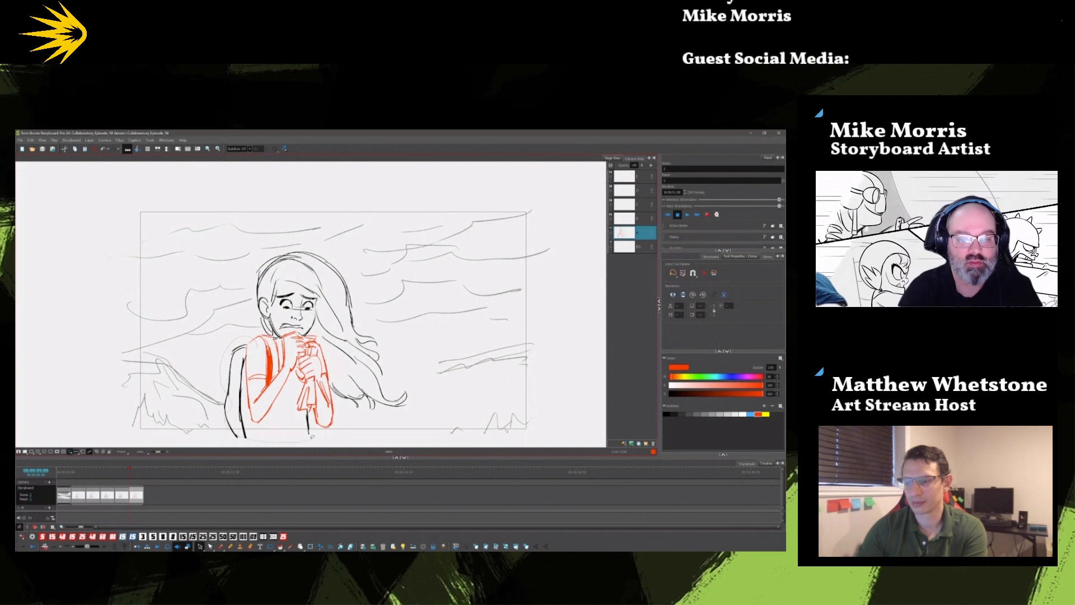
- Recolour the backpack outline and the remaining lower body line in the same red-orange
mouse_move(312, 436)
left_mouse_down()
mouse_move(229, 340)
mouse_move(261, 339)
left_mouse_up()
left_click(758, 414)
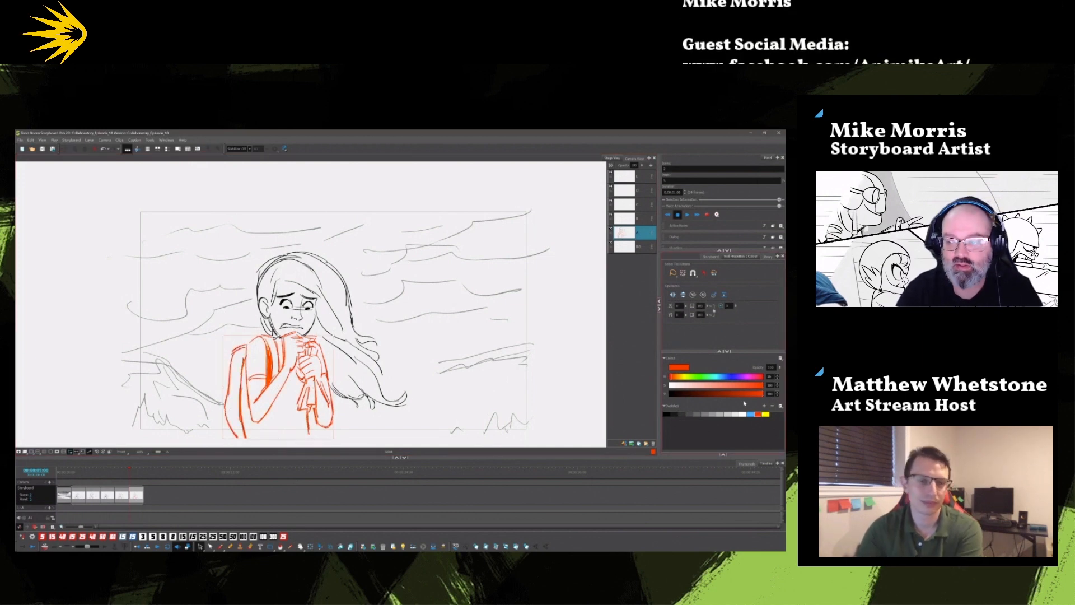
left_click(516, 373)
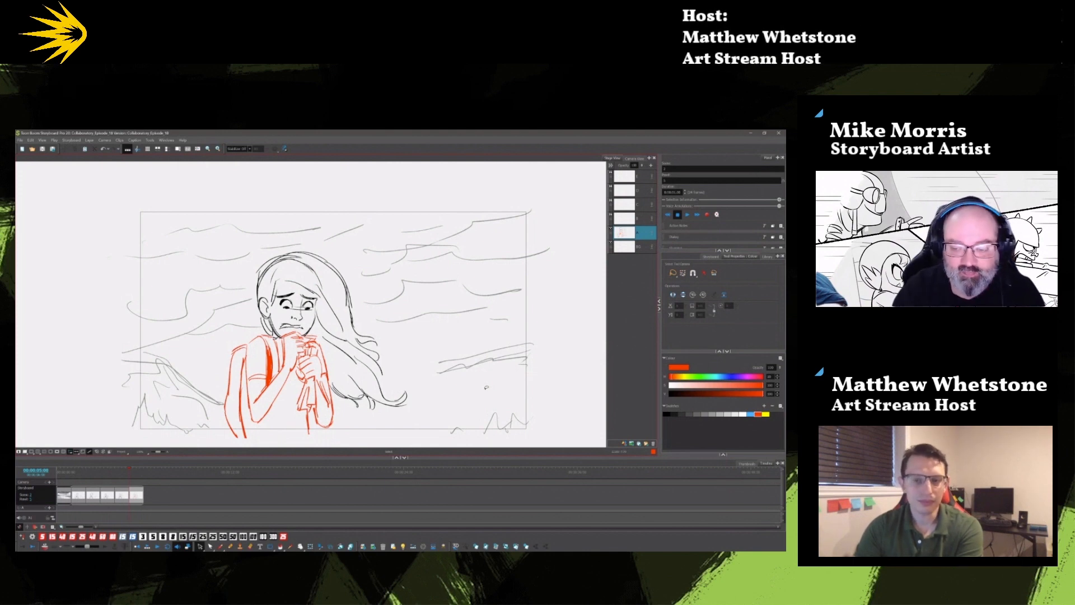
- Draw an open folded paper in black over the red-orange body, with the girl's hands gripping both sides
left_click(221, 546)
left_click(666, 413)
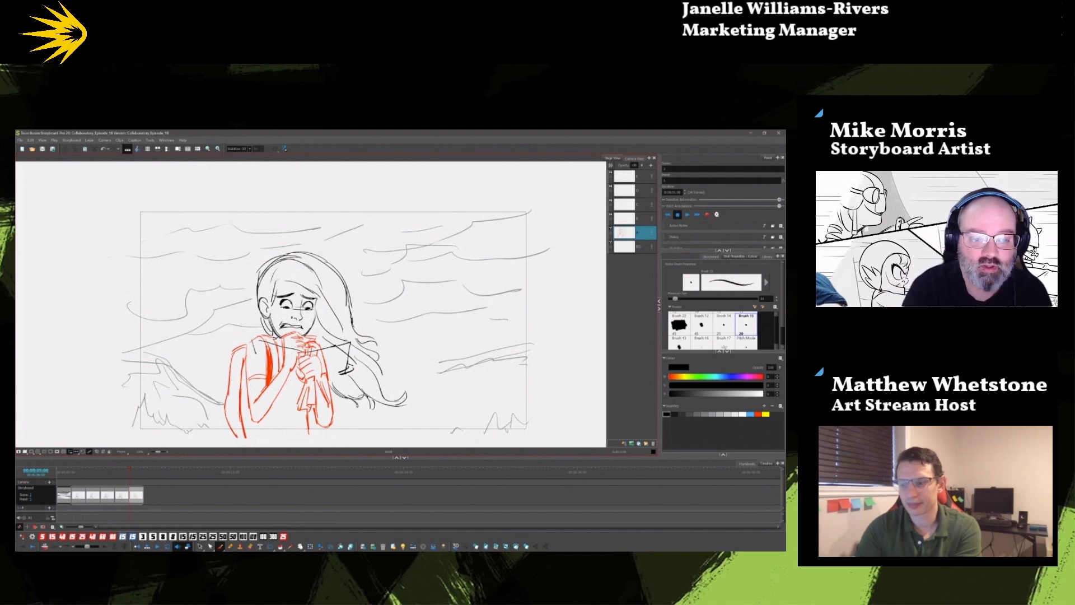
key("ctrl+z")
key("ctrl+z")
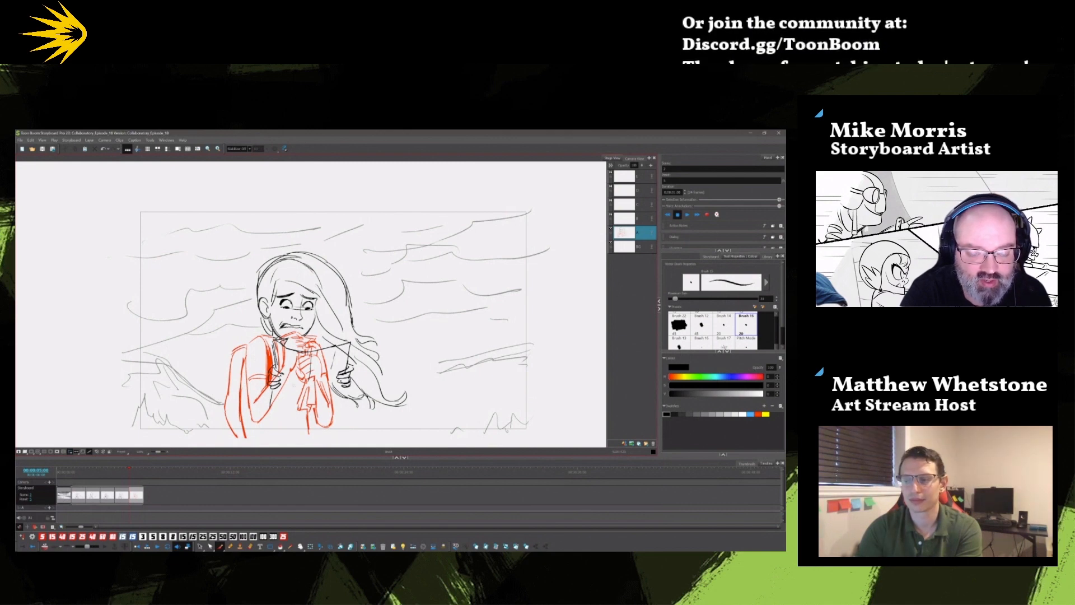
mouse_move(273, 389)
left_mouse_down()
mouse_move(280, 420)
mouse_move(352, 419)
mouse_move(325, 420)
left_mouse_up()
left_click_drag(309, 360, 316, 422)
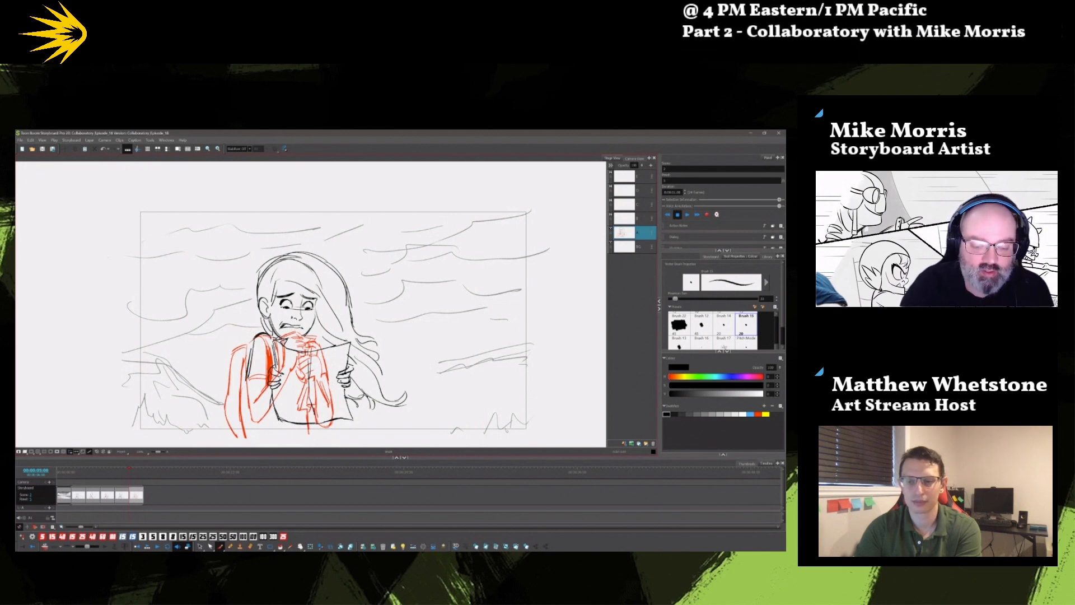
- Select the whole girl drawing, paper and rough included, and shift it slightly down and right in the frame
left_click(200, 546)
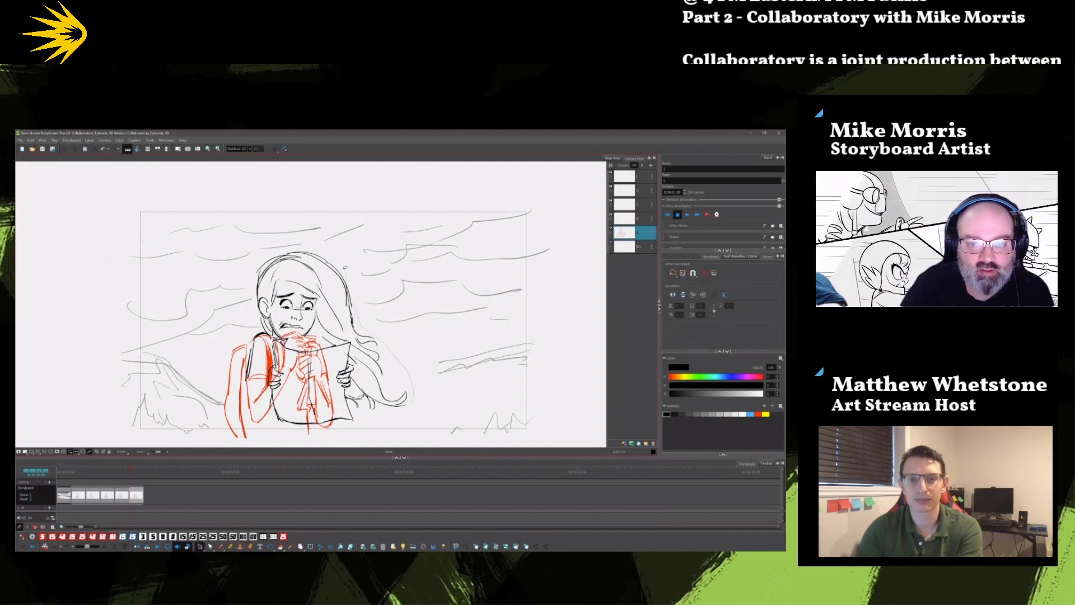
mouse_move(408, 405)
left_mouse_down()
mouse_move(250, 270)
mouse_move(223, 404)
mouse_move(263, 439)
mouse_move(392, 420)
left_mouse_up()
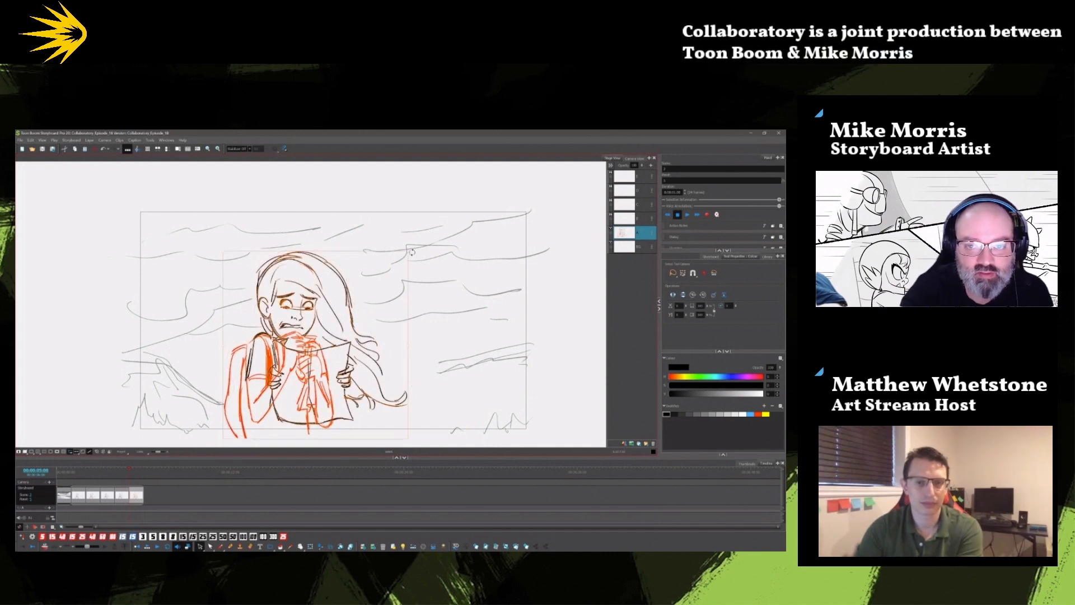
left_click_drag(413, 249, 415, 253)
left_click_drag(336, 324, 341, 335)
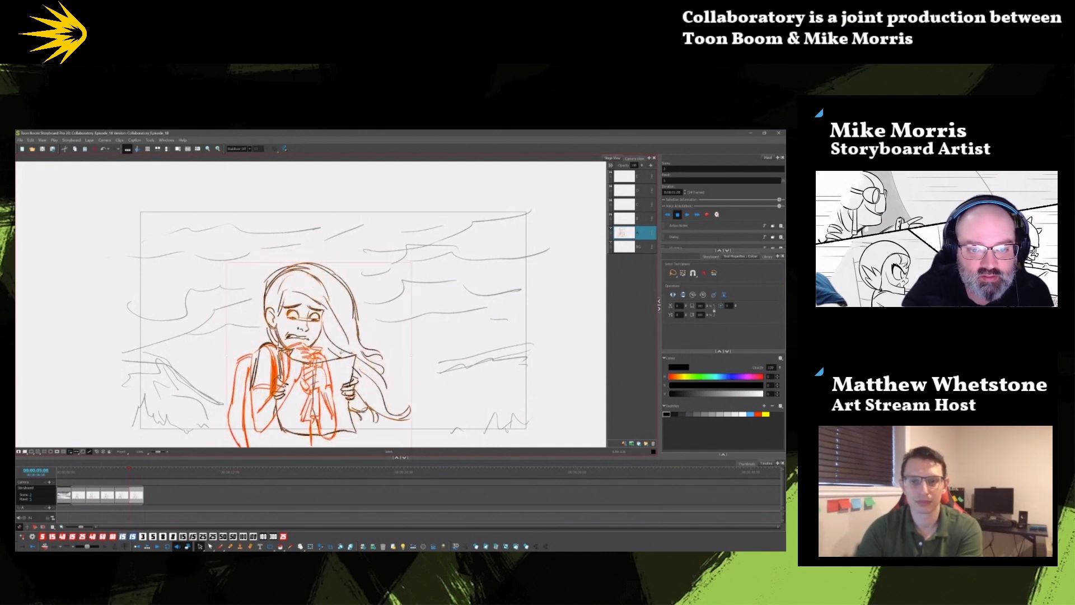
left_click(431, 366)
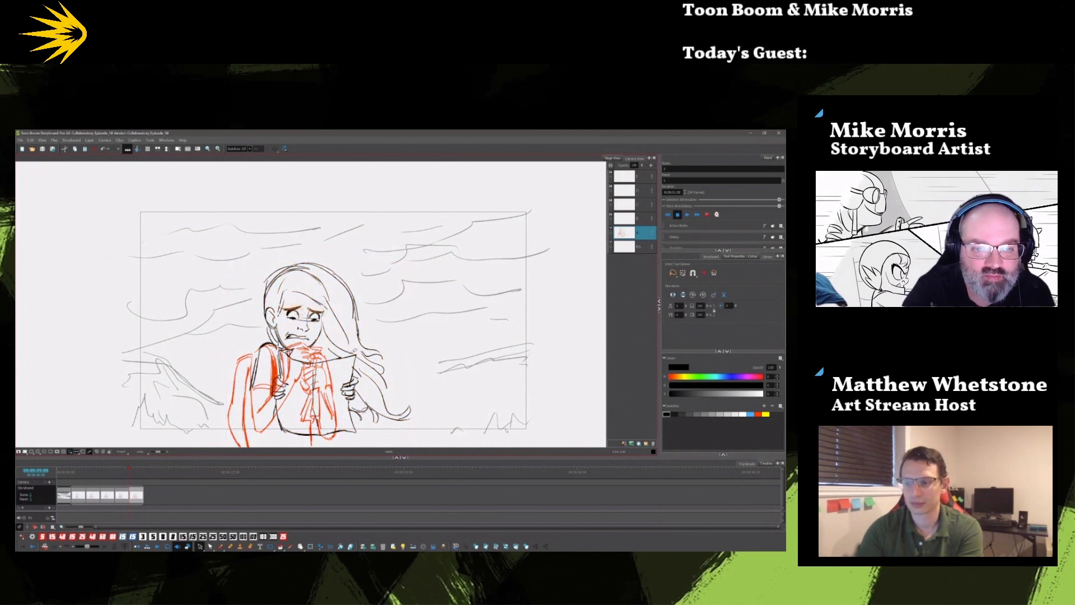
left_click(403, 367)
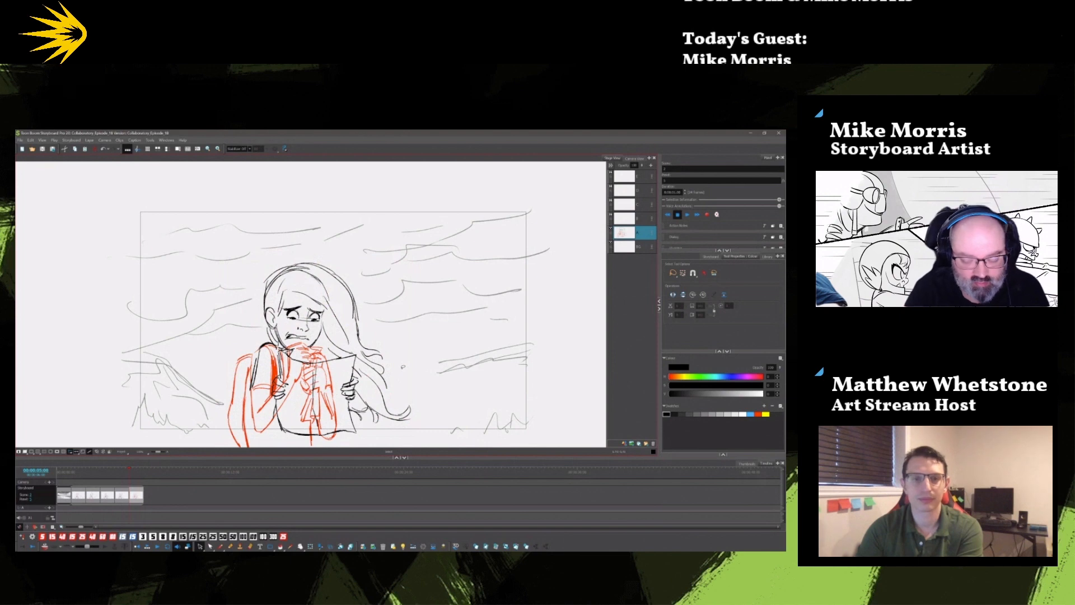
- Draw the girl's left-hand sleeve and the backpack outline in black over the red-orange rough
left_click(220, 546)
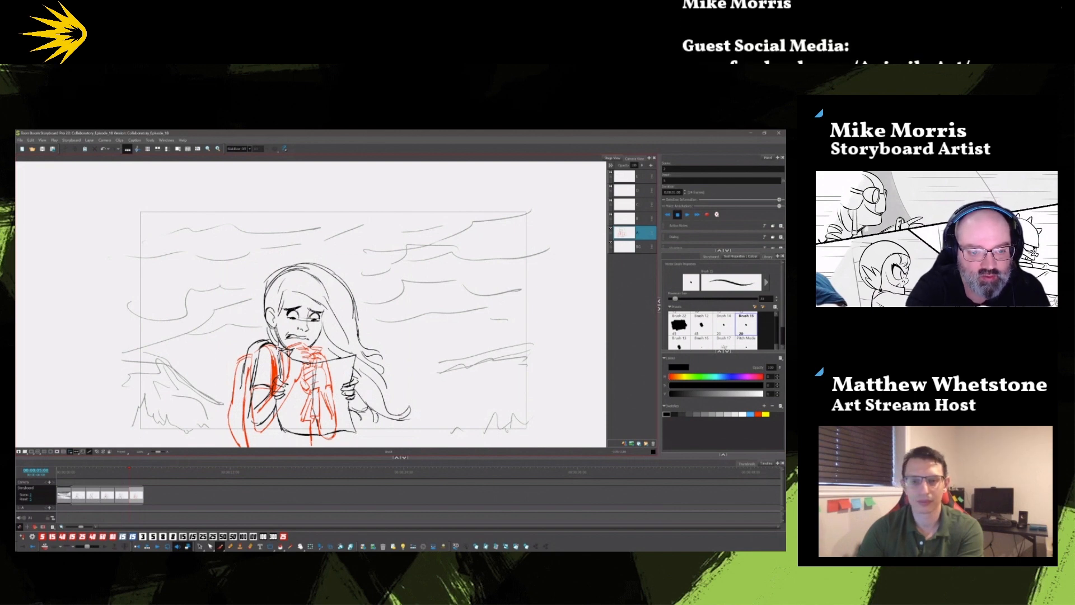
left_click_drag(240, 388, 241, 440)
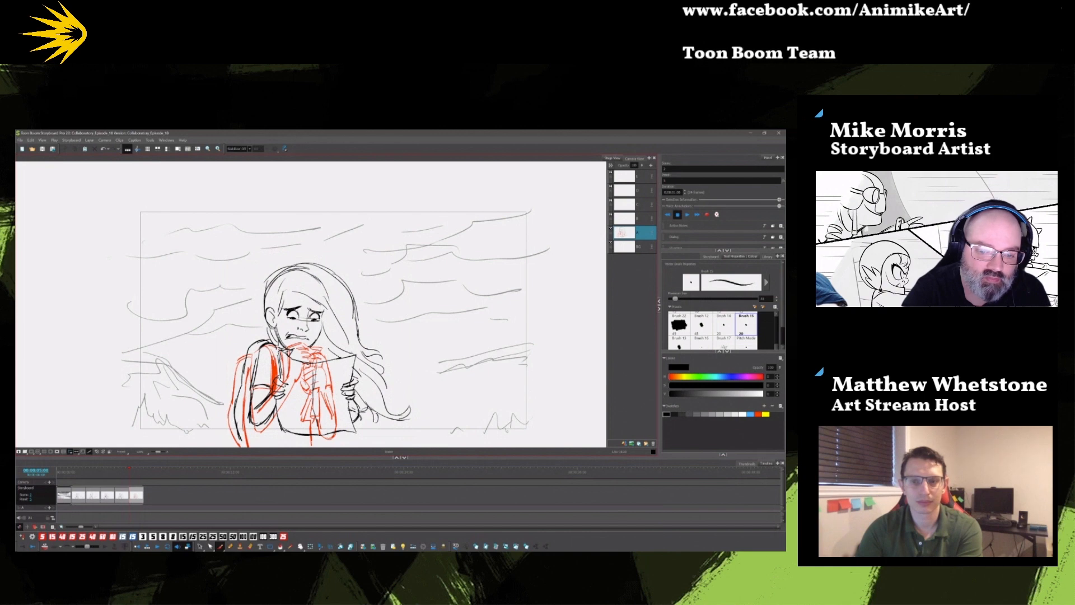
key("alt+s")
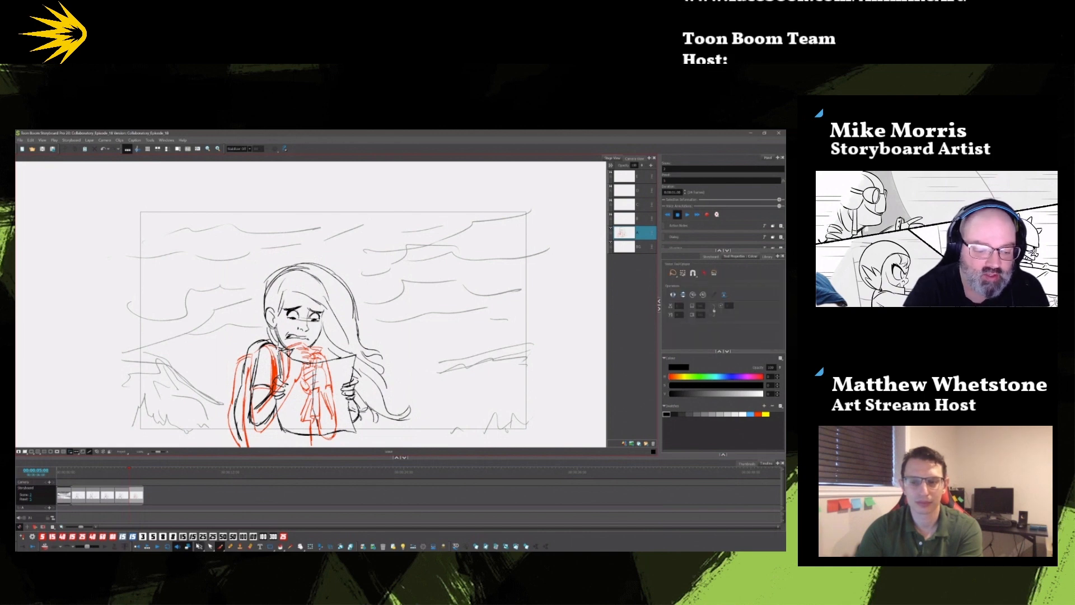
key("Escape")
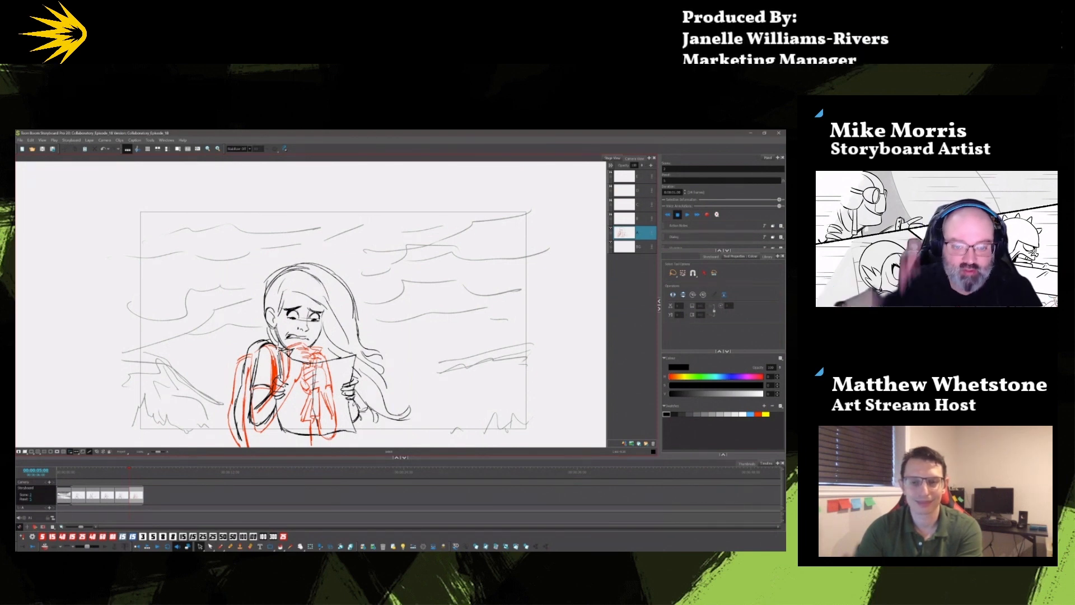
- Select all red-orange rough strokes by colour and delete them from the girl's panel
left_click(704, 273)
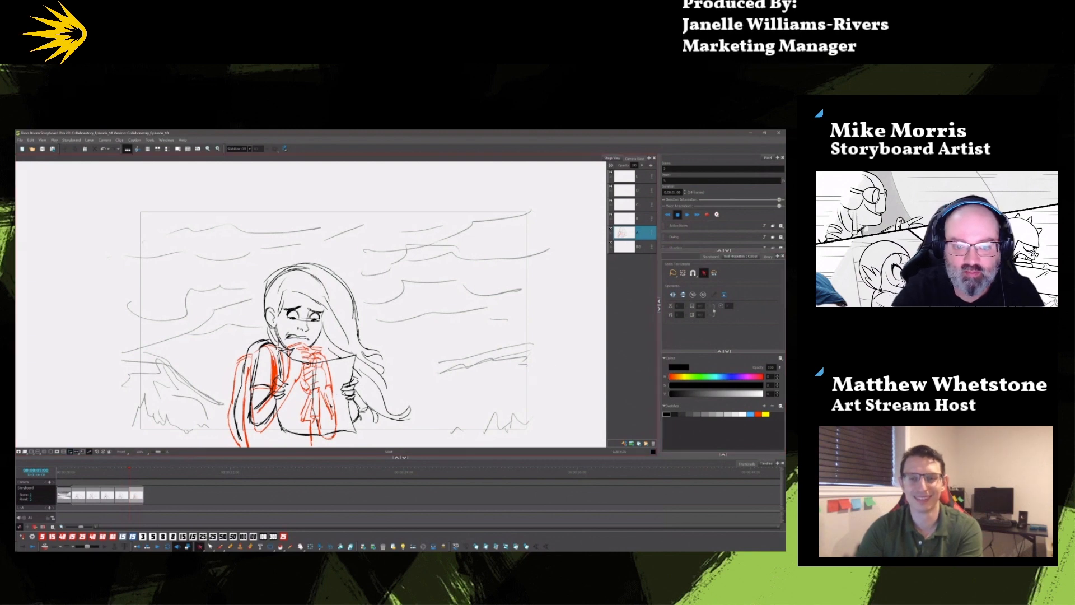
left_click(335, 412)
key("Delete")
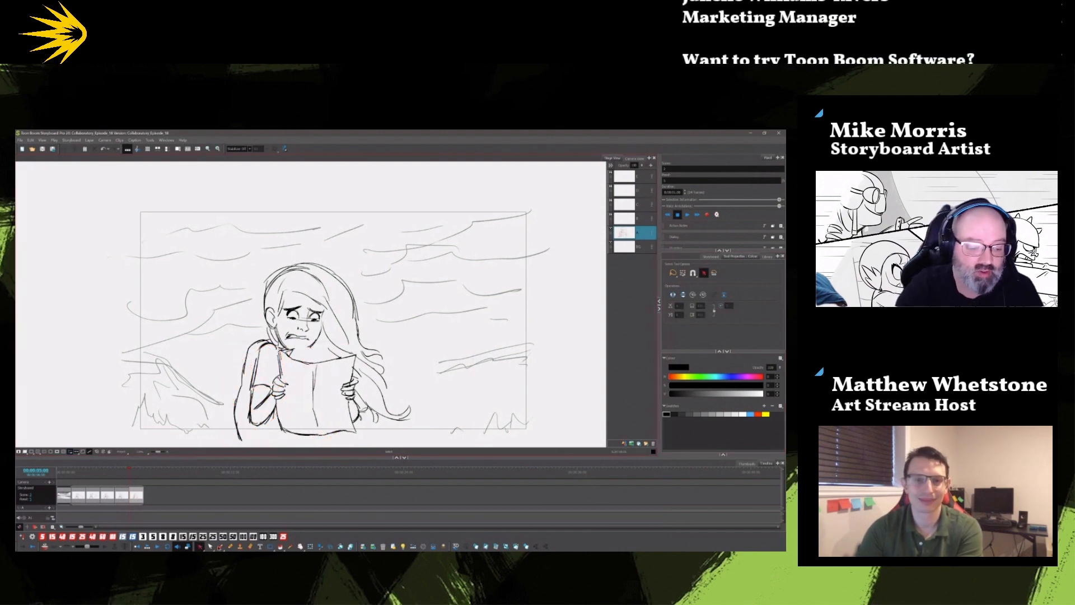
- Reinforce the backpack's outer line and draw the girl's collar between her chin and the paper
key("alt+b")
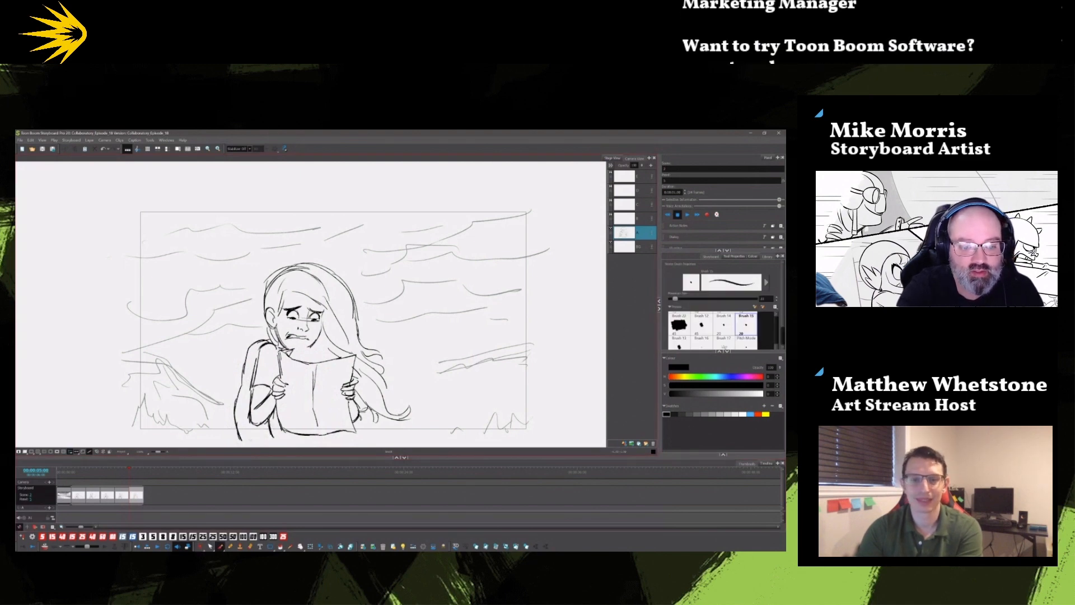
left_click_drag(244, 382, 235, 438)
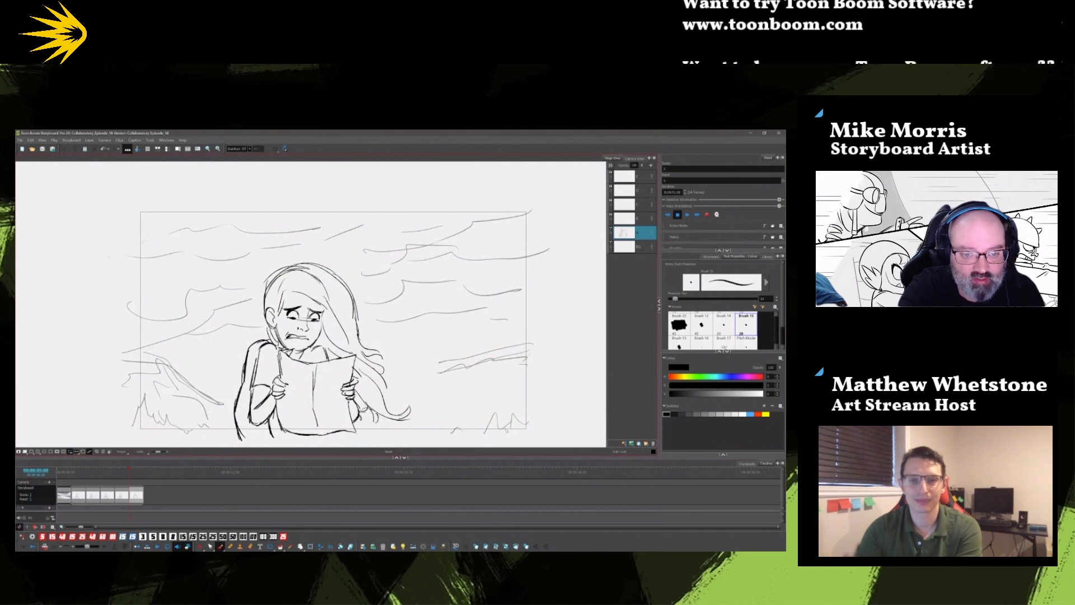
mouse_move(317, 350)
left_mouse_down()
mouse_move(310, 364)
mouse_move(328, 362)
left_mouse_up()
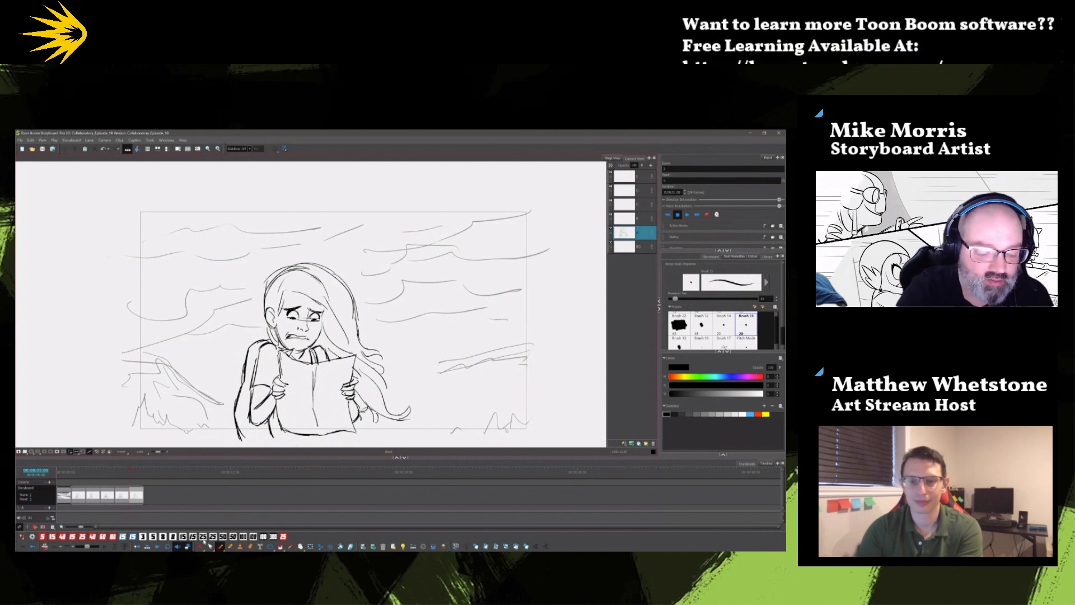
- Finish the forearm beside the paper's right edge with bent elbow and sleeve lines
key("alt+s")
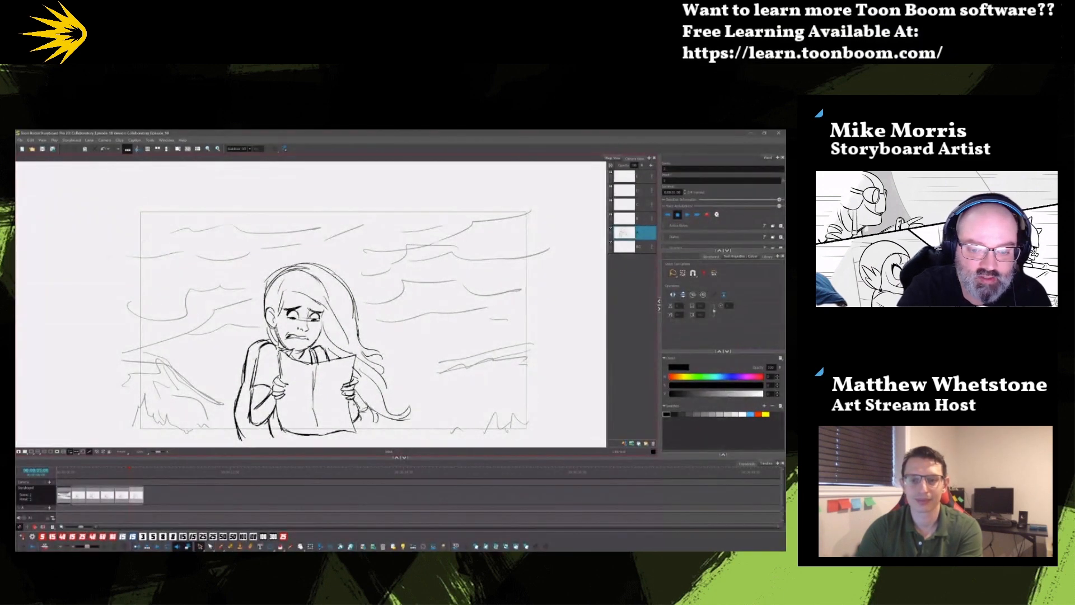
left_click(357, 405)
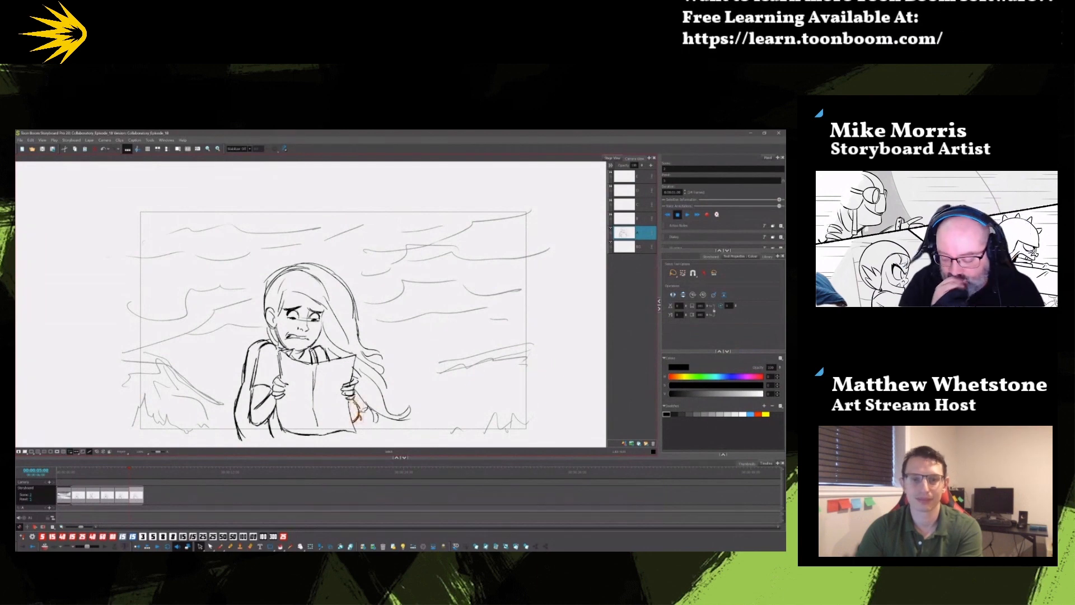
key("Escape")
key("alt+b")
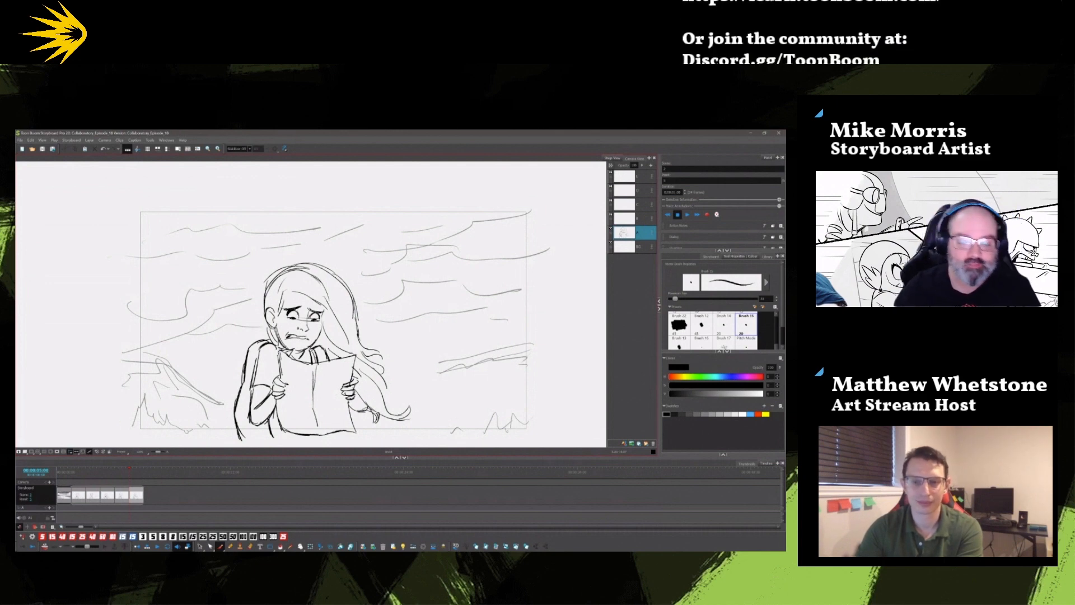
- Select the backpack's outer outline and move it slightly right, closer to the girl's arm
key("alt+s")
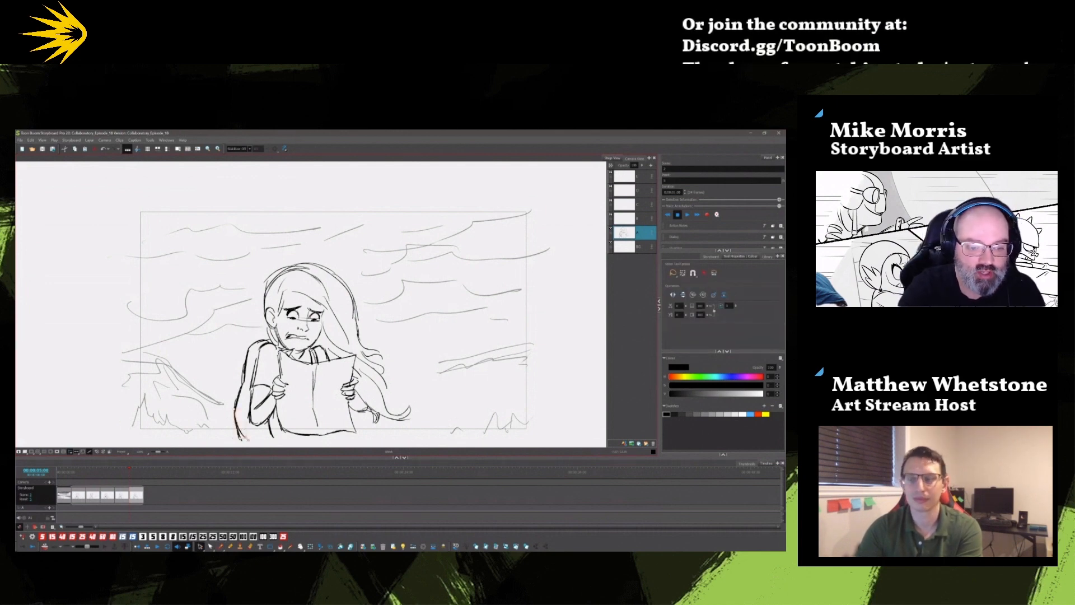
key("Escape")
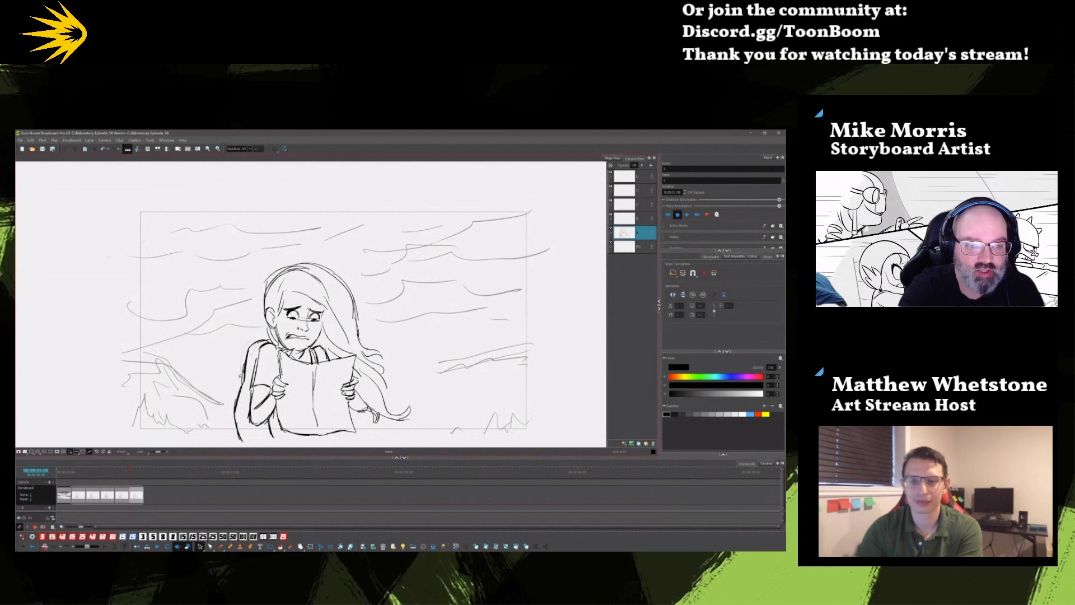
left_click(242, 422)
left_click_drag(258, 443, 267, 443)
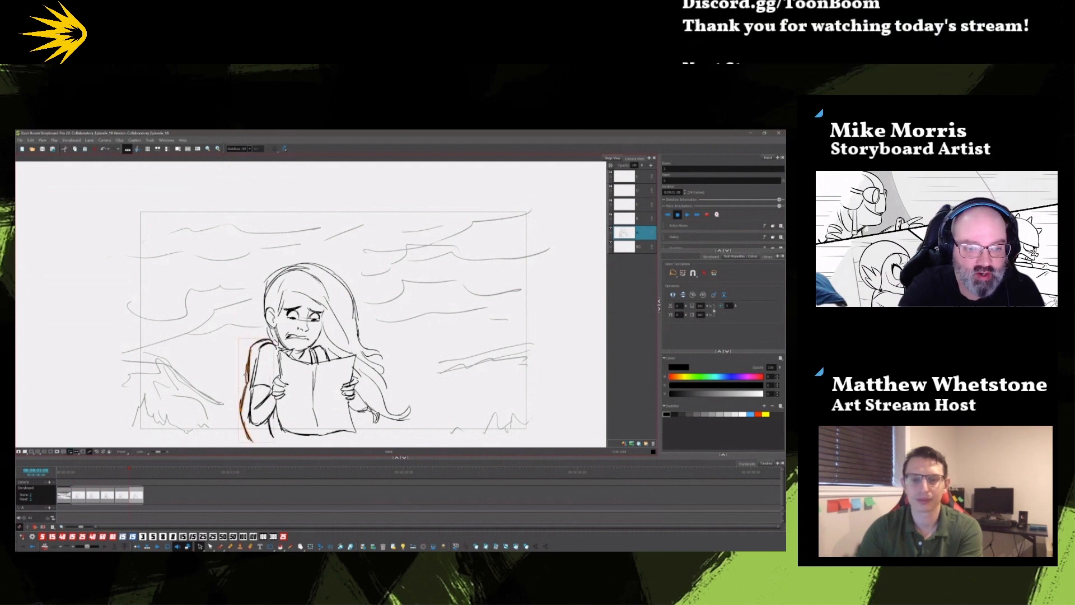
left_click(245, 374)
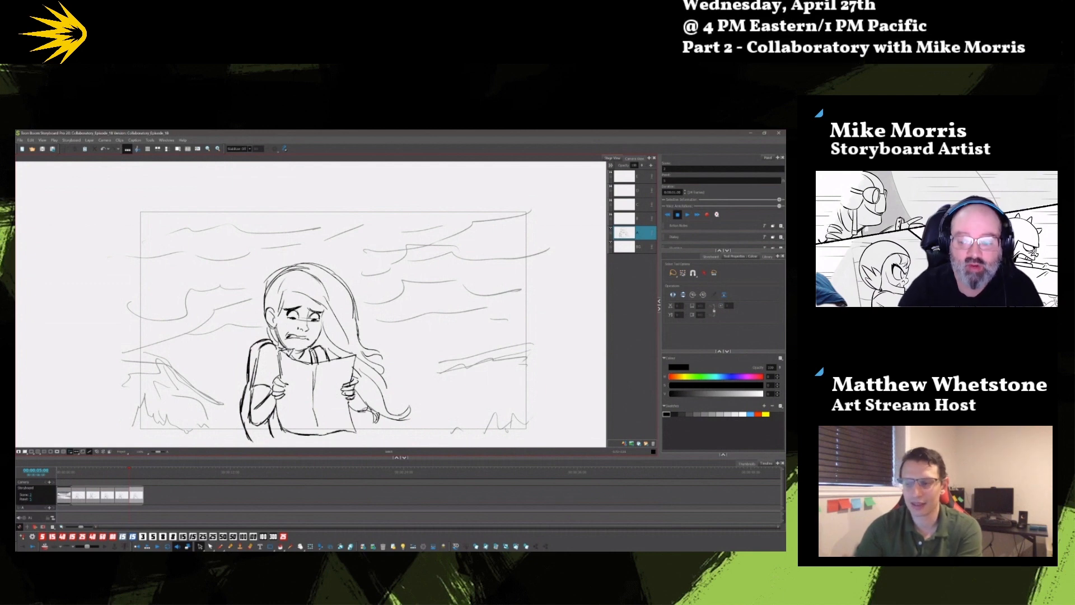
- Add a new panel and rough in a close-up of the open paper with a centre fold, curled right corner and gripping fingers
left_click(486, 547)
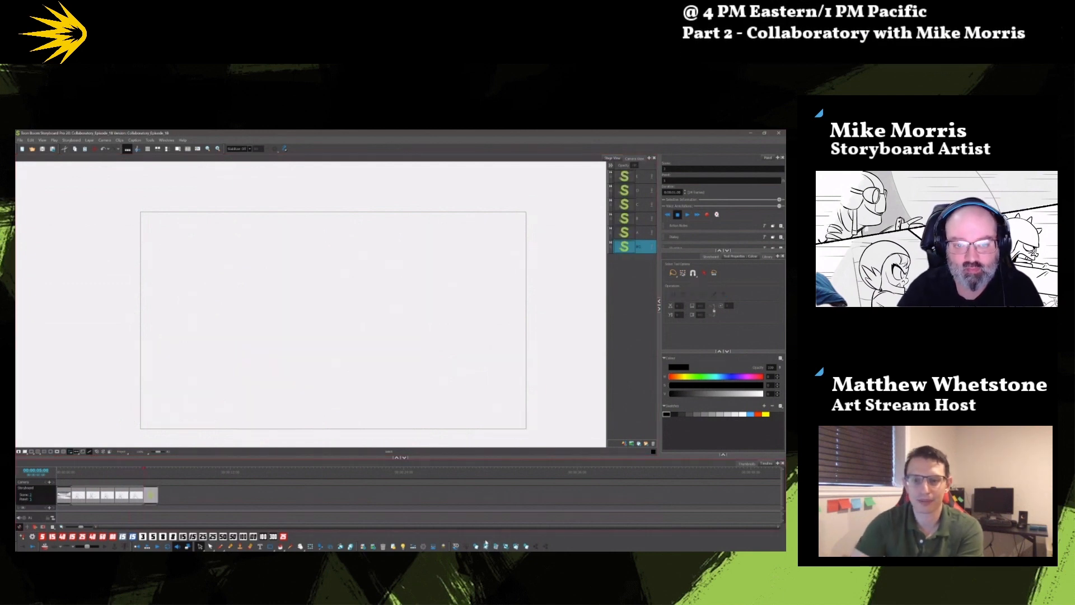
left_click(220, 546)
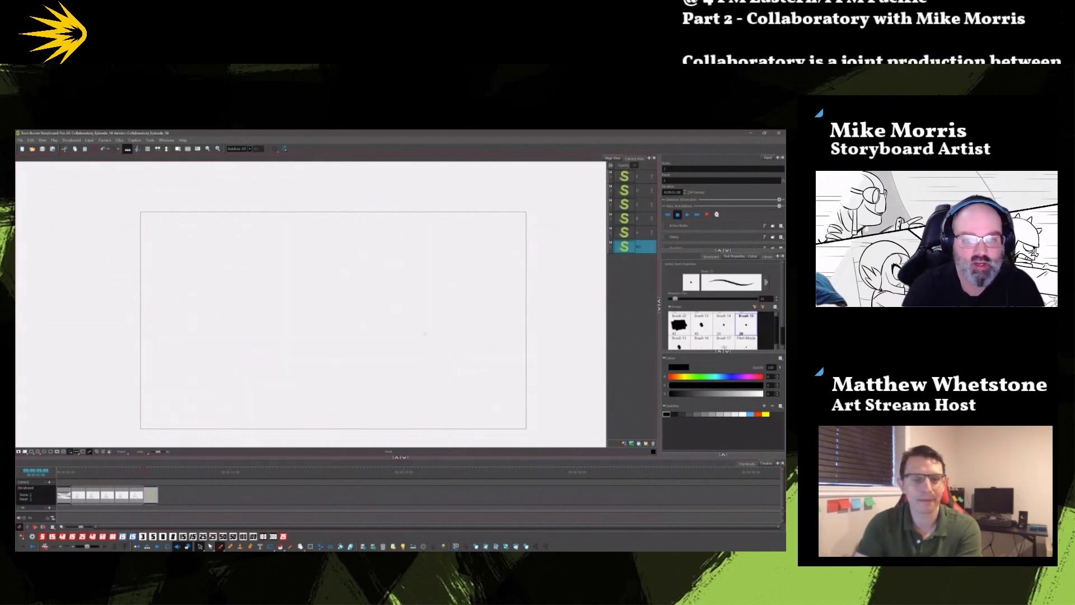
mouse_move(238, 235)
left_mouse_down()
mouse_move(346, 260)
mouse_move(336, 406)
left_mouse_up()
mouse_move(354, 258)
left_mouse_down()
mouse_move(466, 238)
mouse_move(495, 252)
mouse_move(482, 402)
left_mouse_up()
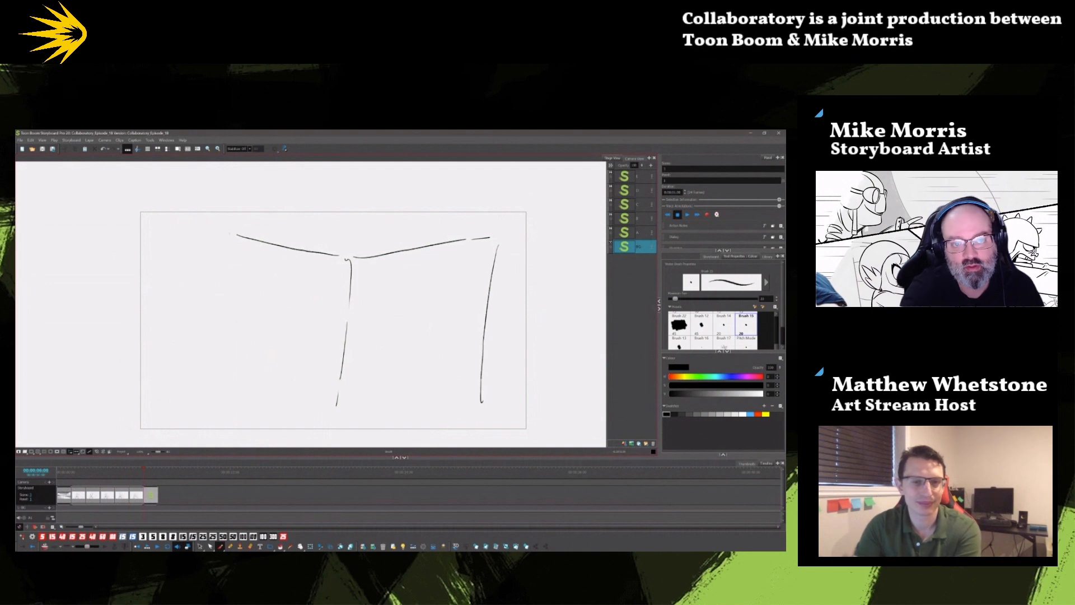
left_click_drag(228, 232, 229, 240)
mouse_move(438, 222)
left_mouse_down()
mouse_move(493, 239)
mouse_move(469, 282)
left_mouse_up()
mouse_move(492, 235)
left_mouse_down()
mouse_move(485, 314)
mouse_move(496, 329)
mouse_move(492, 314)
left_mouse_up()
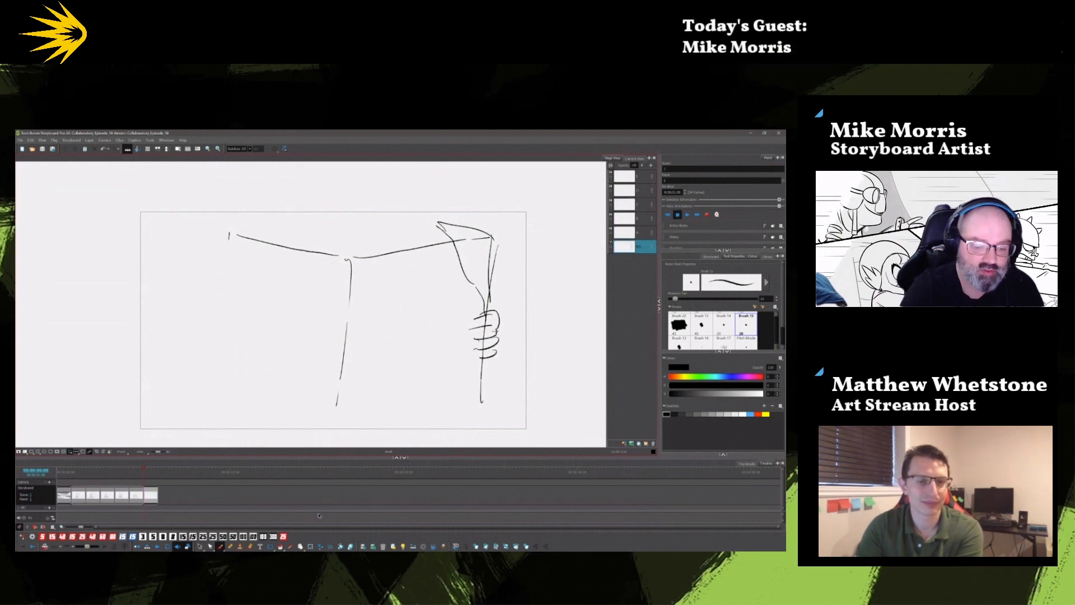
- Select the finger strokes on the paper's right edge and delete them
key("alt+s")
left_click_drag(504, 329, 502, 307)
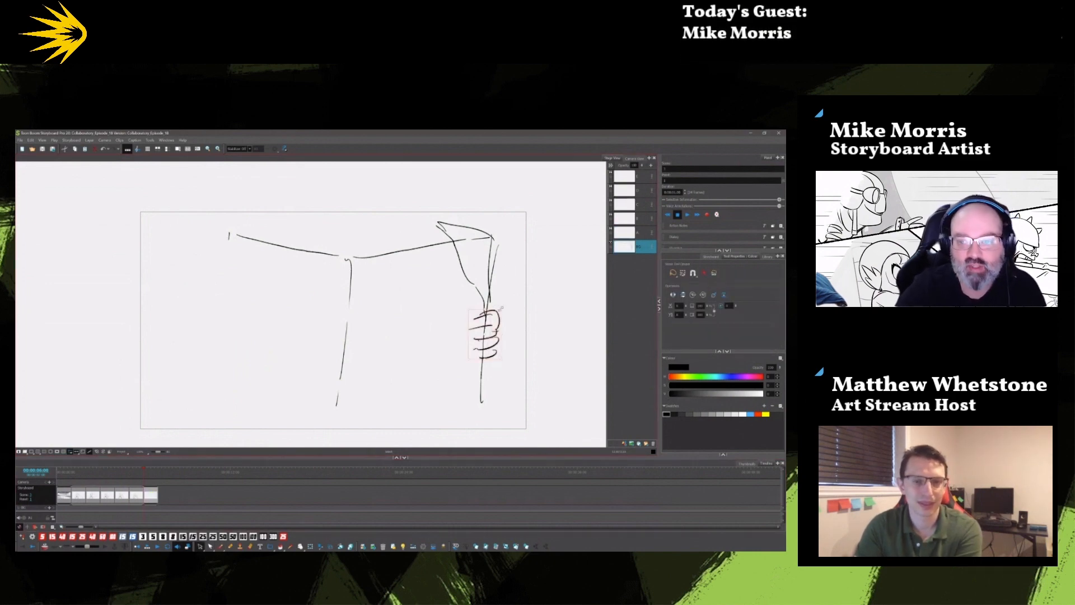
key("Delete")
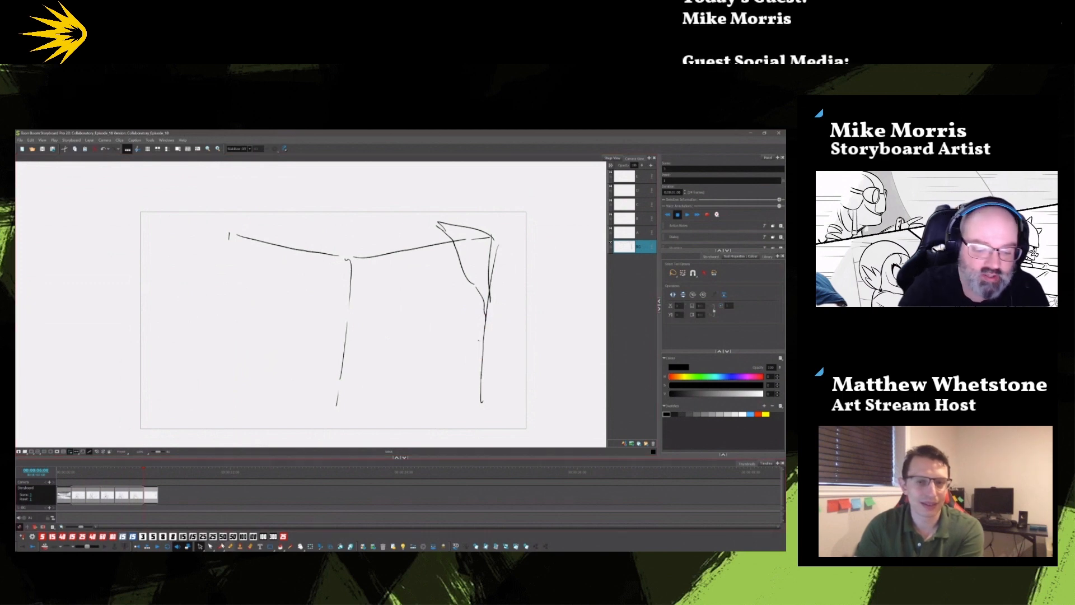
key("alt+b")
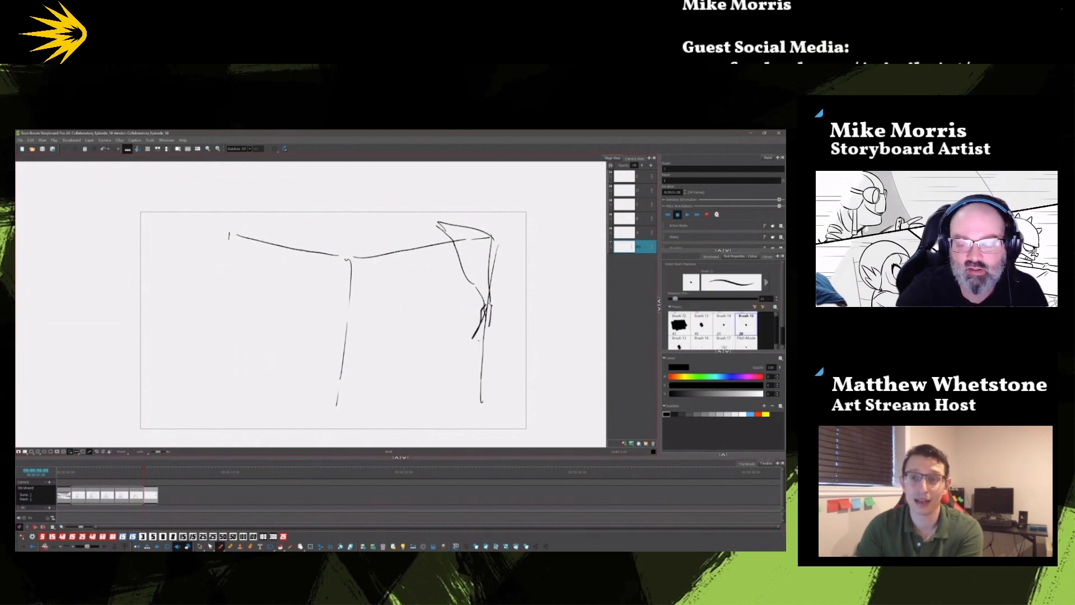
mouse_move(489, 326)
left_mouse_down()
mouse_move(485, 387)
mouse_move(459, 355)
mouse_move(474, 311)
mouse_move(480, 346)
left_mouse_up()
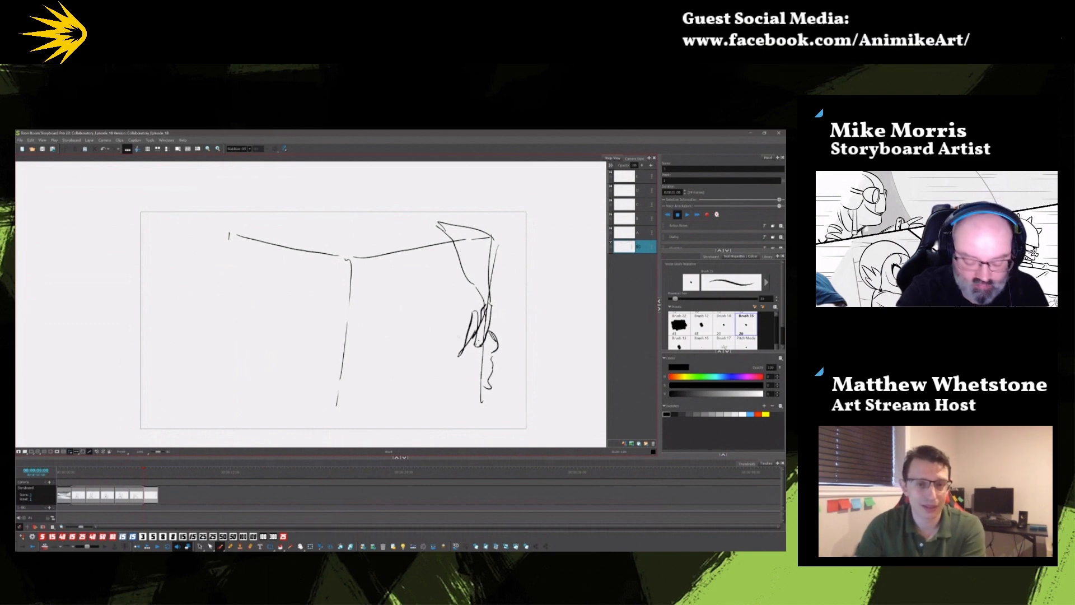
key("ctrl+z")
key("ctrl+z")
key("ctrl+z")
key("ctrl+z")
key("ctrl+z")
key("ctrl+z")
key("ctrl+z")
key("ctrl+z")
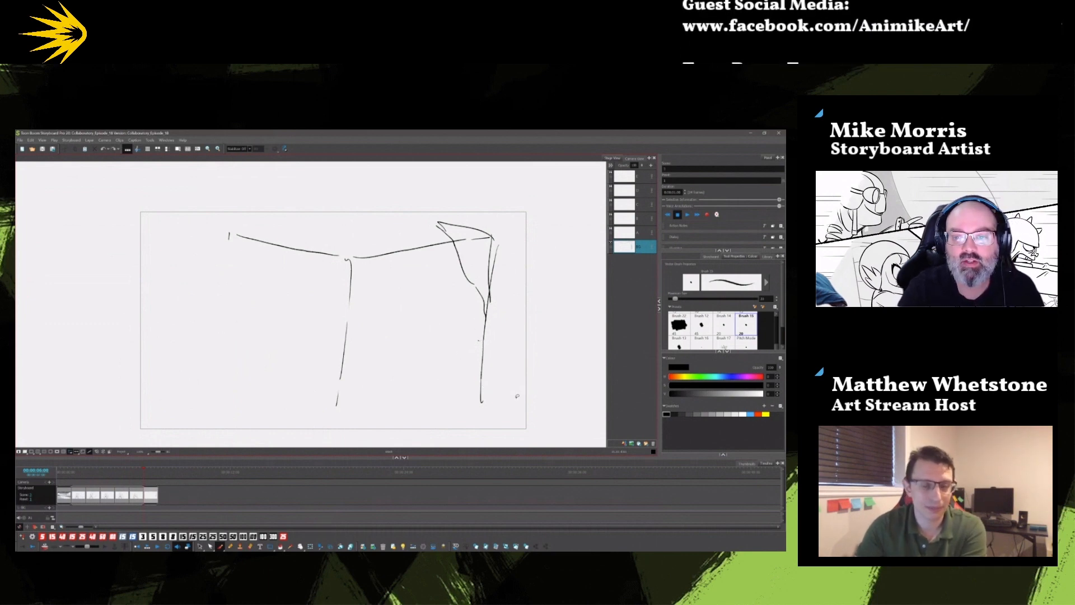
- Draw the right hand gripping the paper's edge, and outline the paper's left side with a curled corner and gripping fingers
mouse_move(479, 316)
left_mouse_down()
mouse_move(468, 345)
mouse_move(484, 346)
left_mouse_up()
mouse_move(469, 343)
left_mouse_down()
mouse_move(475, 311)
mouse_move(466, 379)
left_mouse_up()
left_click_drag(490, 308, 497, 363)
left_click_drag(498, 367, 491, 388)
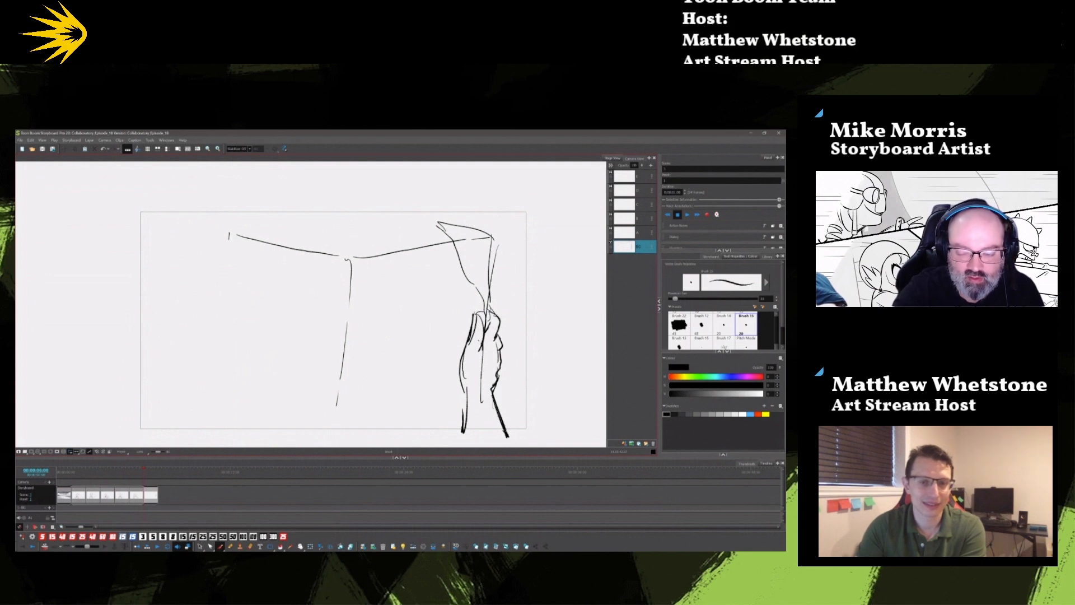
mouse_move(218, 229)
left_mouse_down()
mouse_move(219, 320)
mouse_move(241, 238)
left_mouse_up()
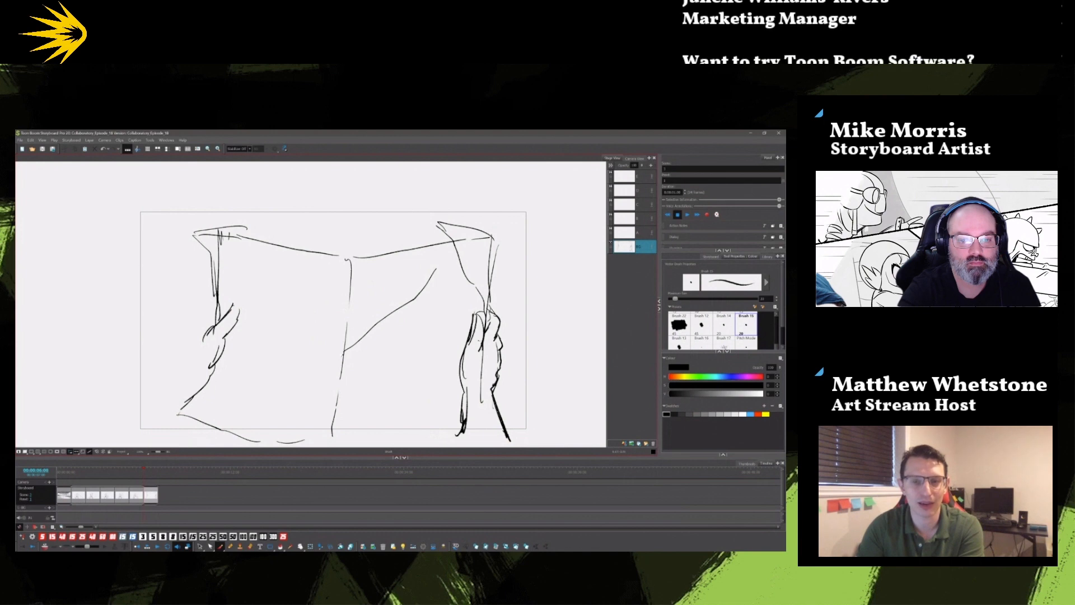
- Continue the diagonal road across the fold to the paper's lower left, and add a curved double line on the left page
left_click_drag(343, 353, 216, 411)
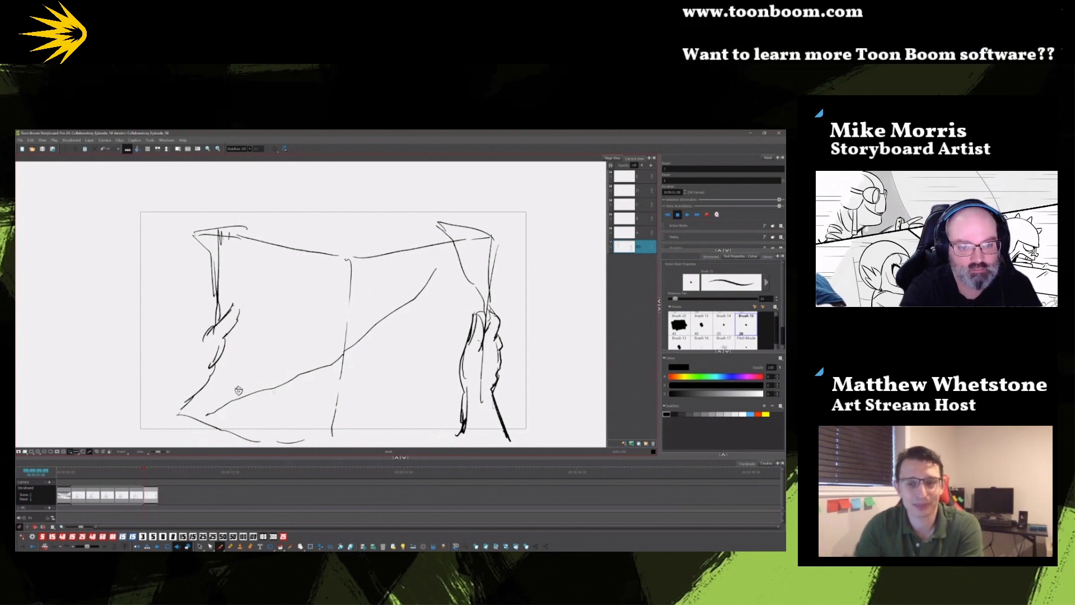
mouse_move(331, 261)
left_mouse_down()
mouse_move(294, 285)
mouse_move(280, 324)
mouse_move(217, 368)
left_mouse_up()
mouse_move(297, 287)
left_mouse_down()
mouse_move(332, 261)
mouse_move(295, 286)
mouse_move(216, 370)
left_mouse_up()
left_click_drag(261, 306, 237, 330)
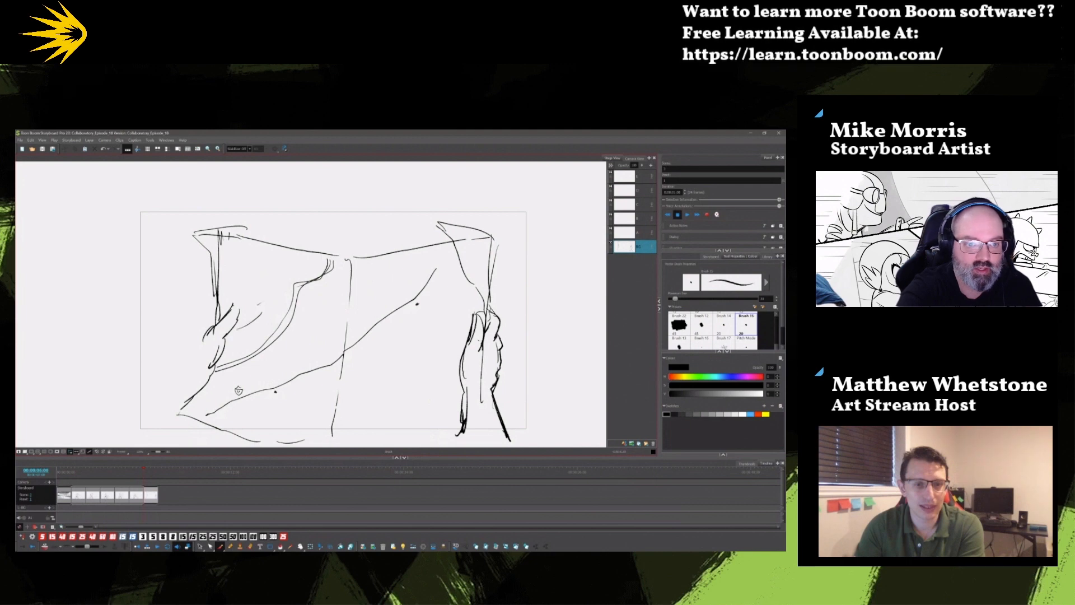
- Add wavy contour lines and place labels to the map, plus a winding river down the right page branching to the lower left
left_click_drag(264, 286, 263, 311)
left_click_drag(304, 260, 265, 289)
left_click_drag(297, 256, 245, 299)
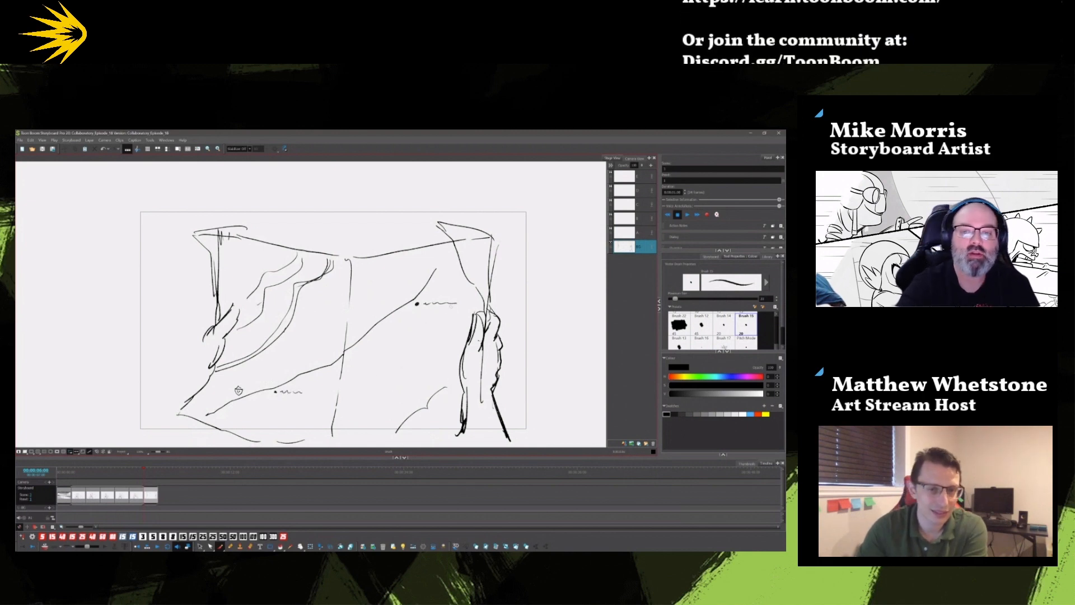
mouse_move(455, 276)
left_mouse_down()
mouse_move(453, 311)
mouse_move(382, 380)
mouse_move(386, 355)
mouse_move(454, 303)
mouse_move(462, 270)
left_mouse_up()
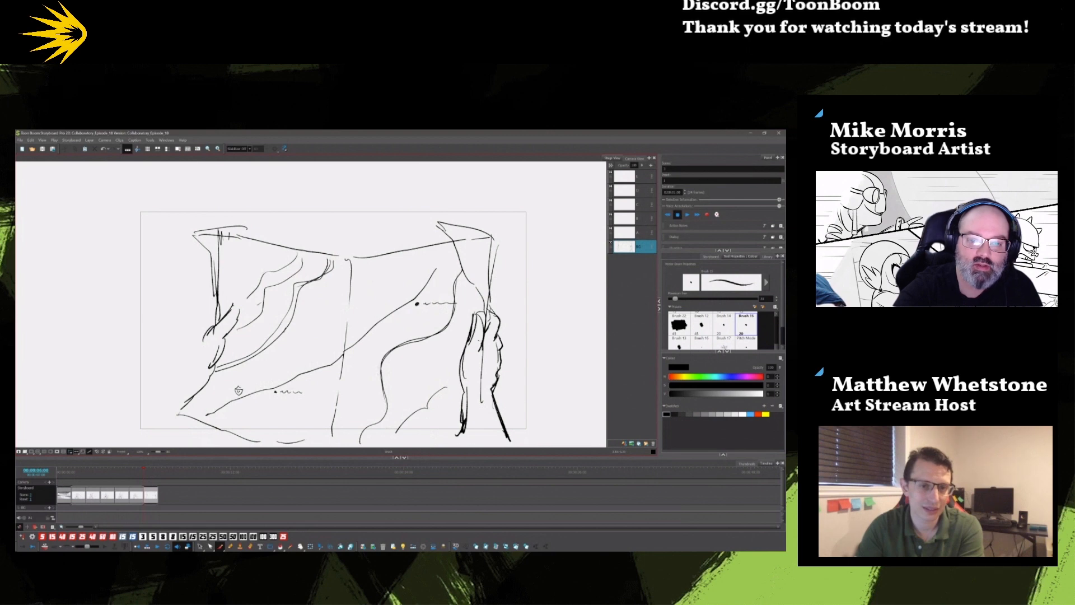
mouse_move(380, 367)
left_mouse_down()
mouse_move(288, 390)
mouse_move(251, 437)
left_mouse_up()
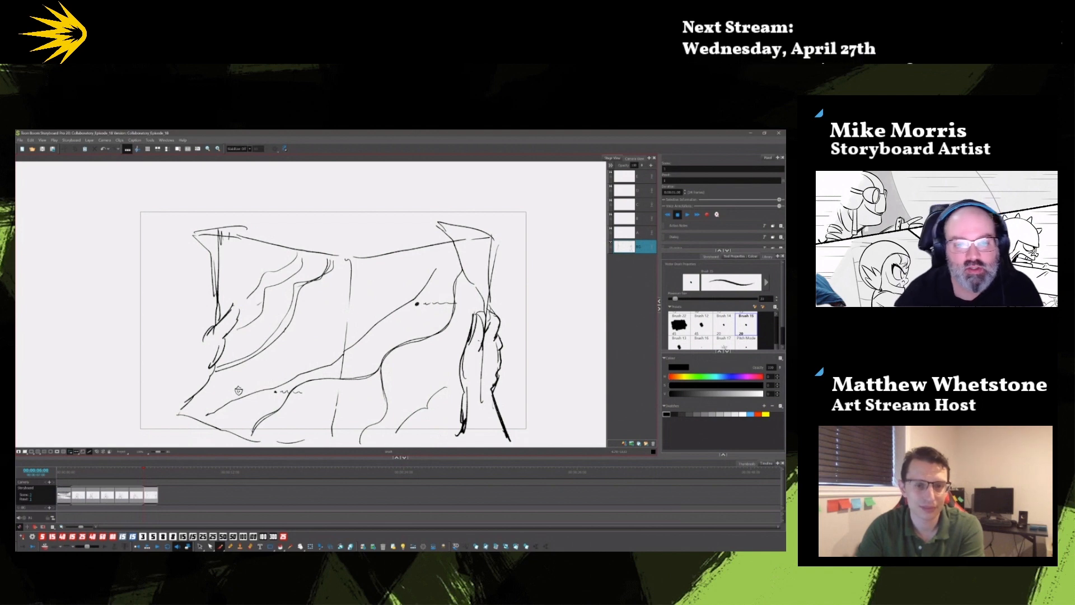
- Draw evenly spaced slanted vertical grid lines across both pages of the map
left_click_drag(325, 284, 306, 440)
left_click_drag(288, 311, 270, 438)
left_click_drag(260, 300, 236, 440)
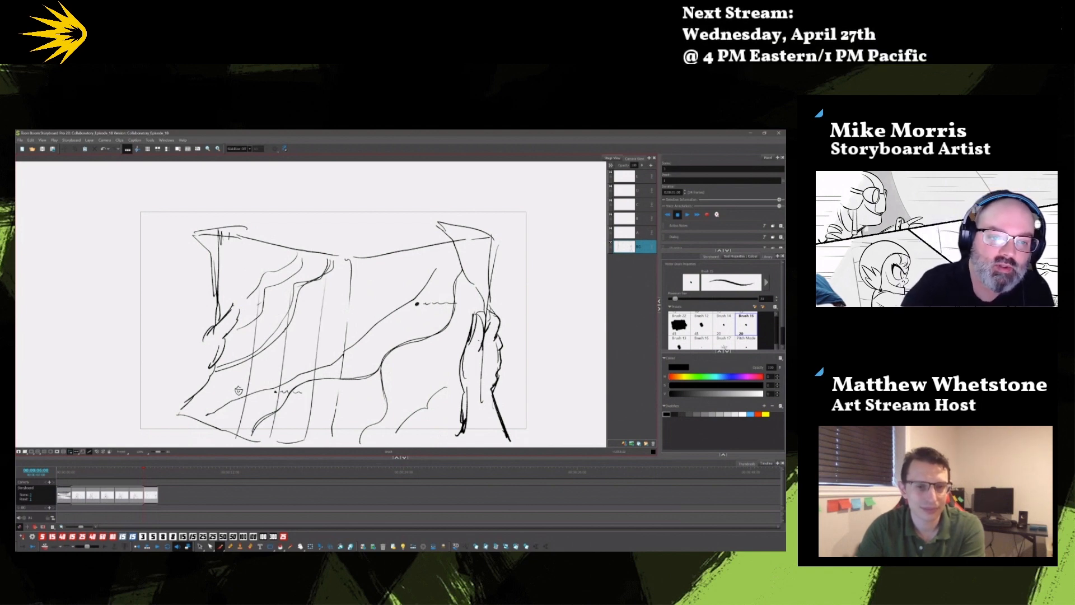
left_click_drag(390, 259, 354, 447)
left_click_drag(420, 265, 387, 446)
left_click_drag(455, 249, 425, 449)
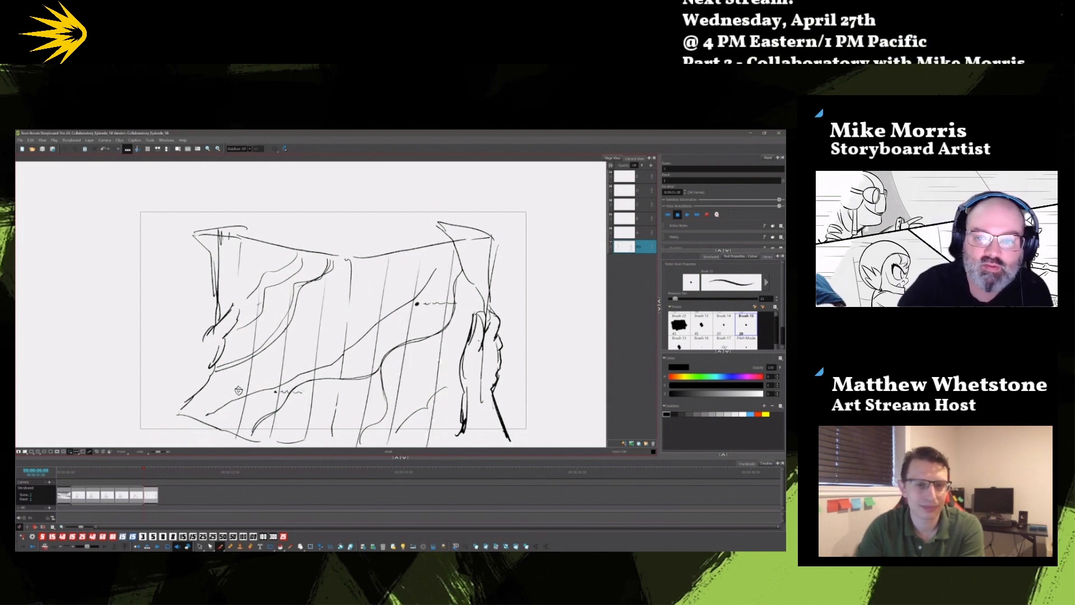
- Draw the crossing grid lines on both pages, angled down toward the centre fold to follow the paper
left_click_drag(362, 317, 477, 298)
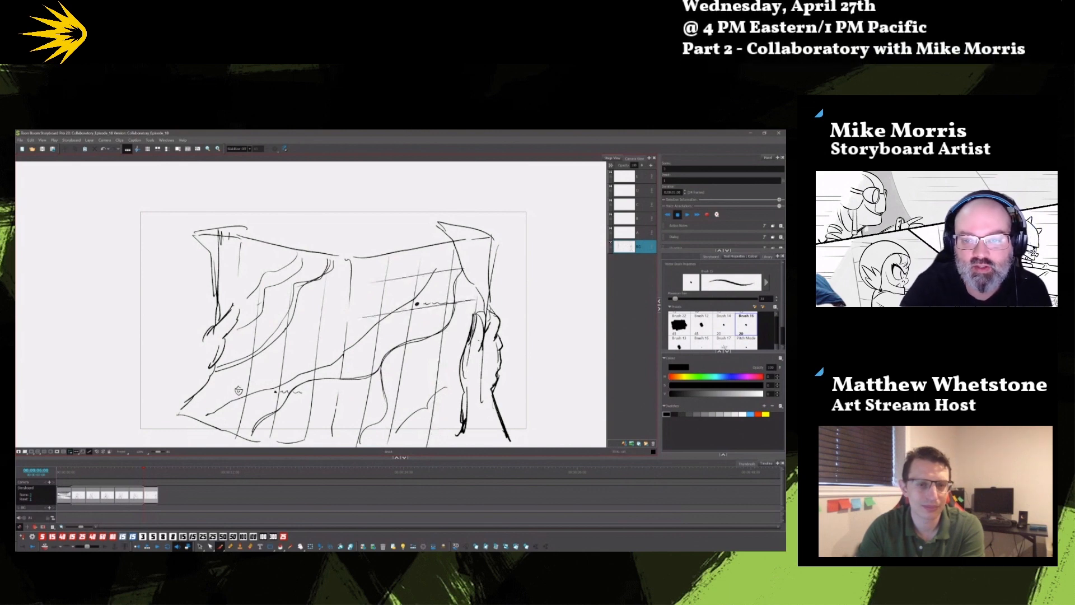
left_click_drag(344, 387, 452, 372)
left_click_drag(345, 420, 457, 403)
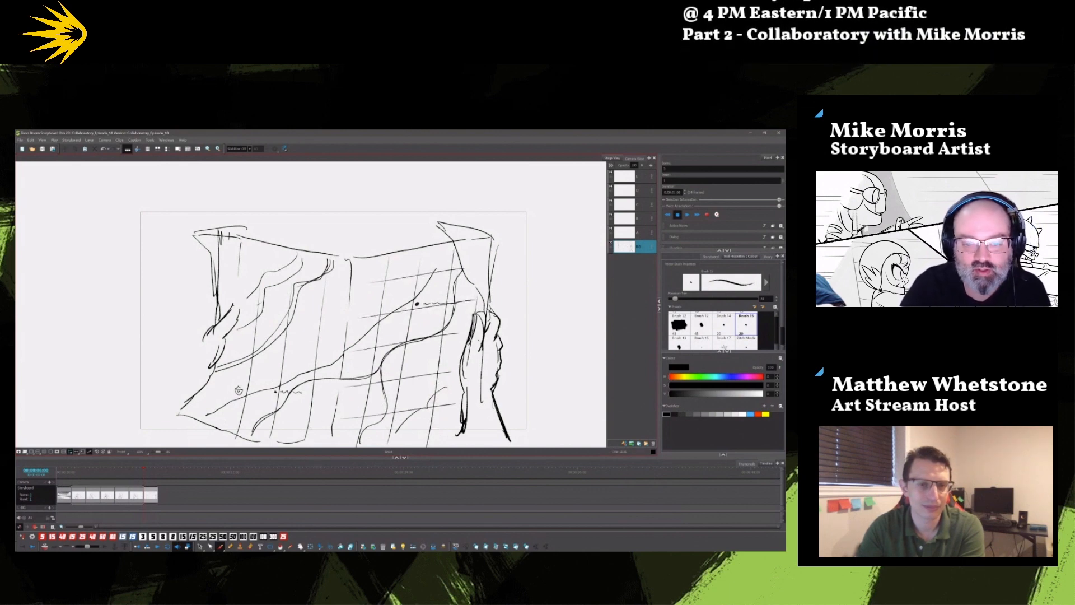
left_click_drag(221, 259, 278, 274)
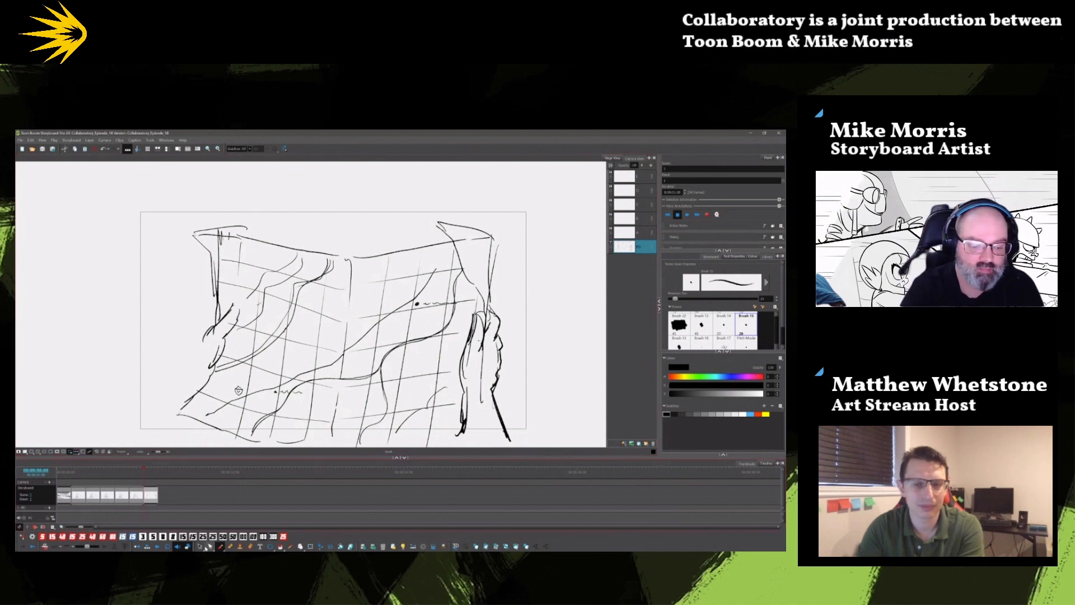
- Select the grid lines on the left page and then the right page, and recolour them light grey
key("alt+s")
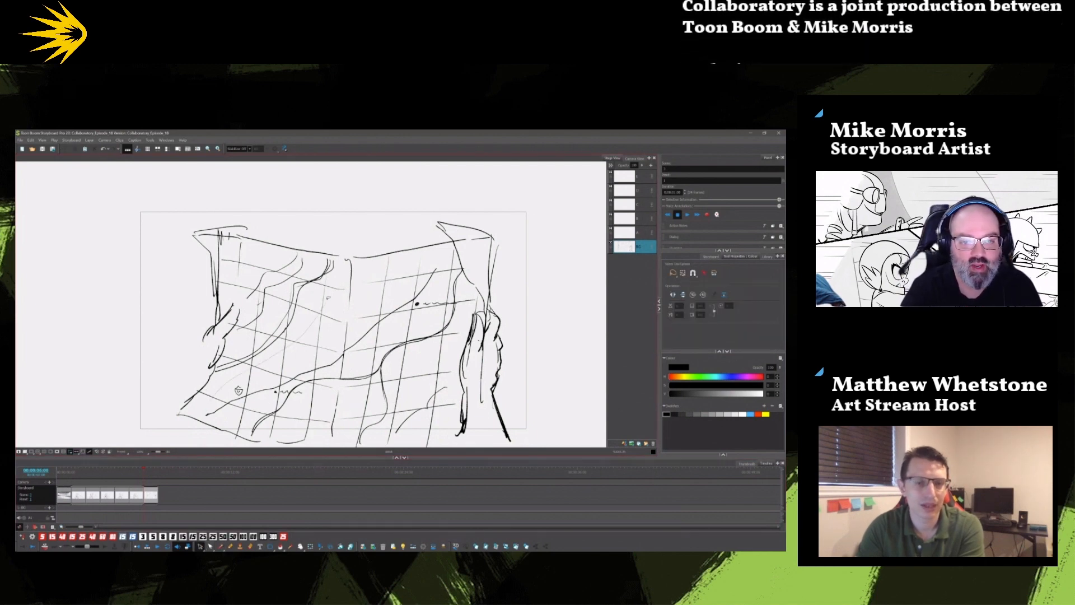
mouse_move(215, 394)
left_mouse_down()
mouse_move(333, 283)
mouse_move(269, 353)
mouse_move(245, 363)
left_mouse_up()
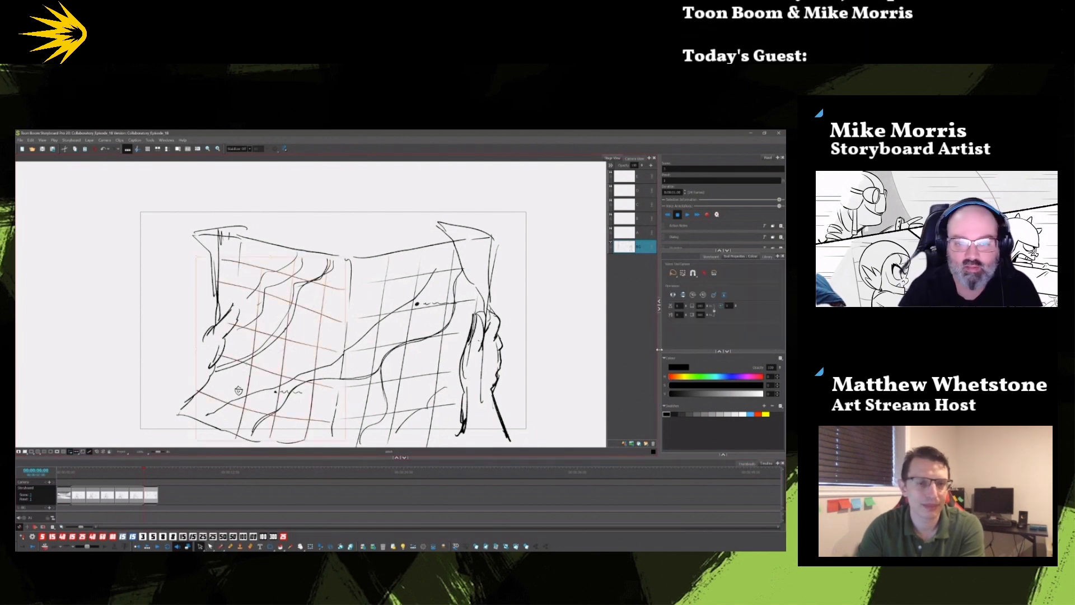
left_click(720, 414)
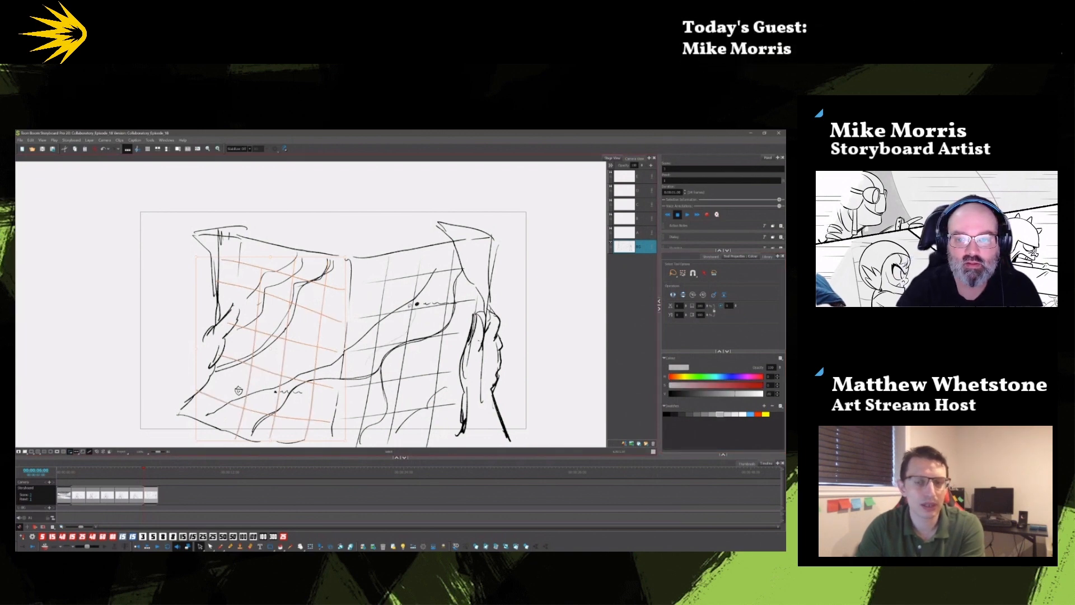
left_click_drag(410, 306, 403, 365)
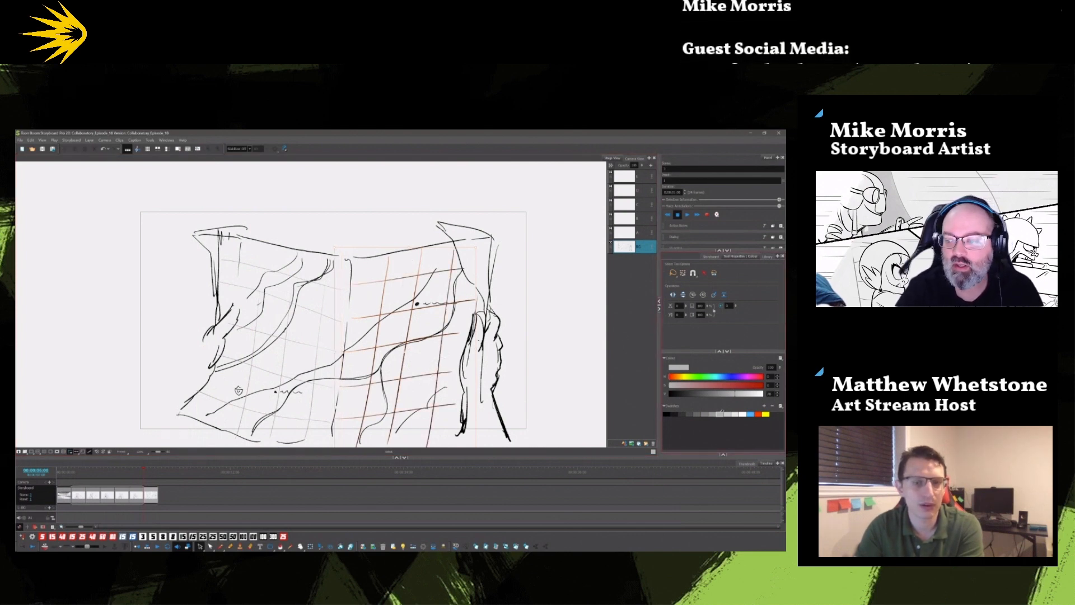
left_click(721, 414)
left_click(559, 401)
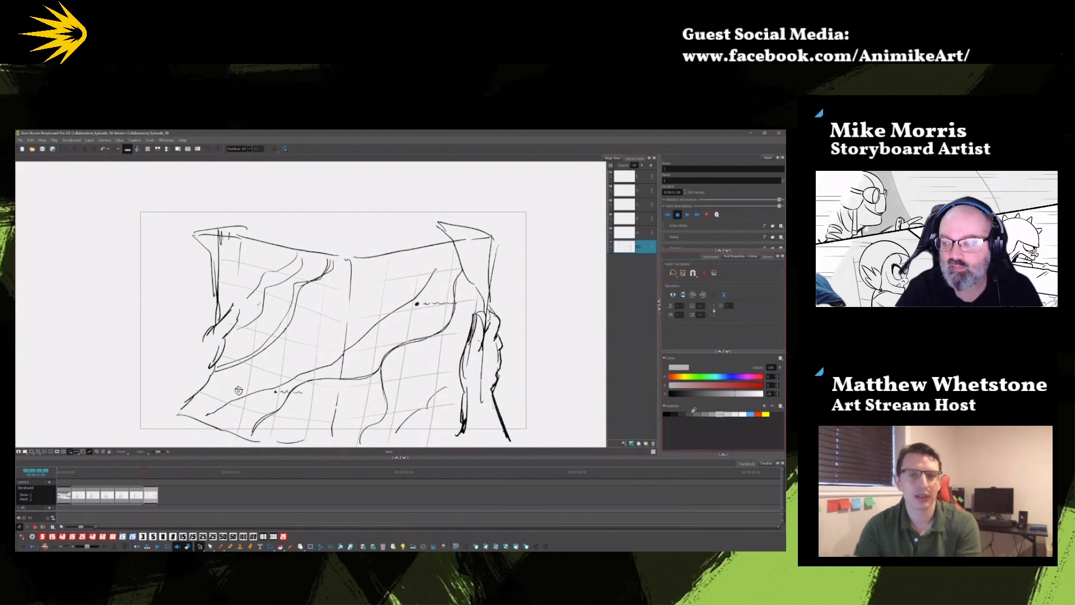
- Draw a black north arrow with an N on the map's lower right, and extend the left hand's forearm to the frame edge
left_click(666, 414)
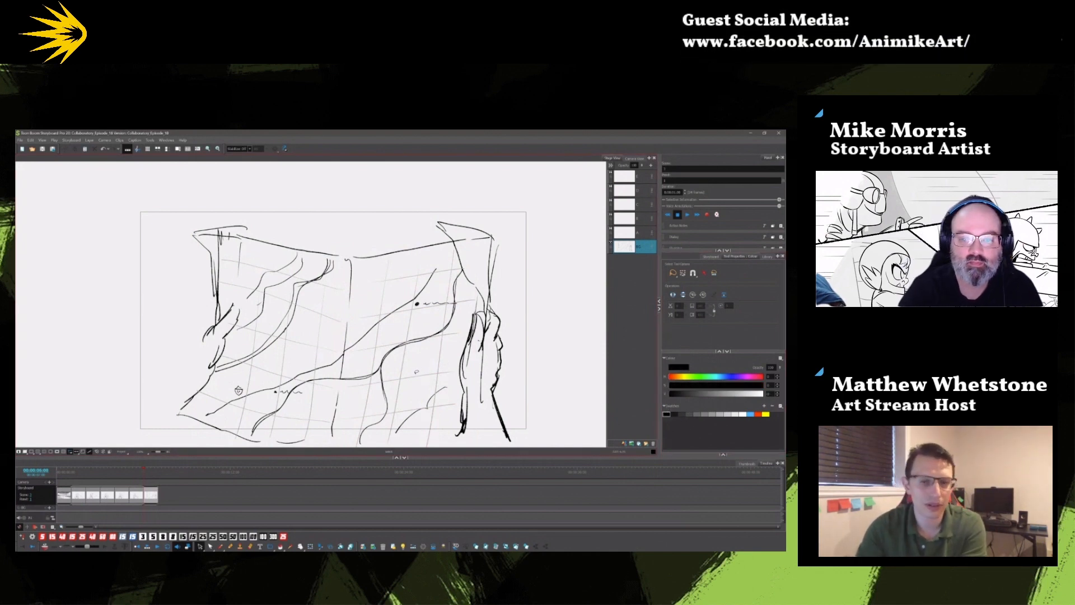
key("alt+b")
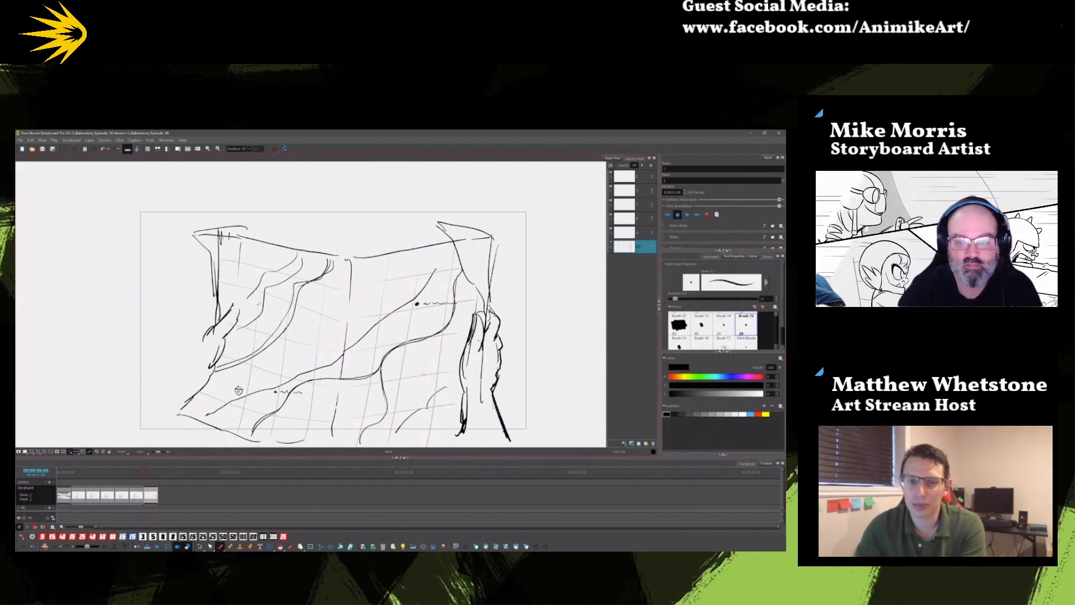
mouse_move(425, 393)
left_mouse_down()
mouse_move(425, 372)
mouse_move(424, 391)
left_mouse_up()
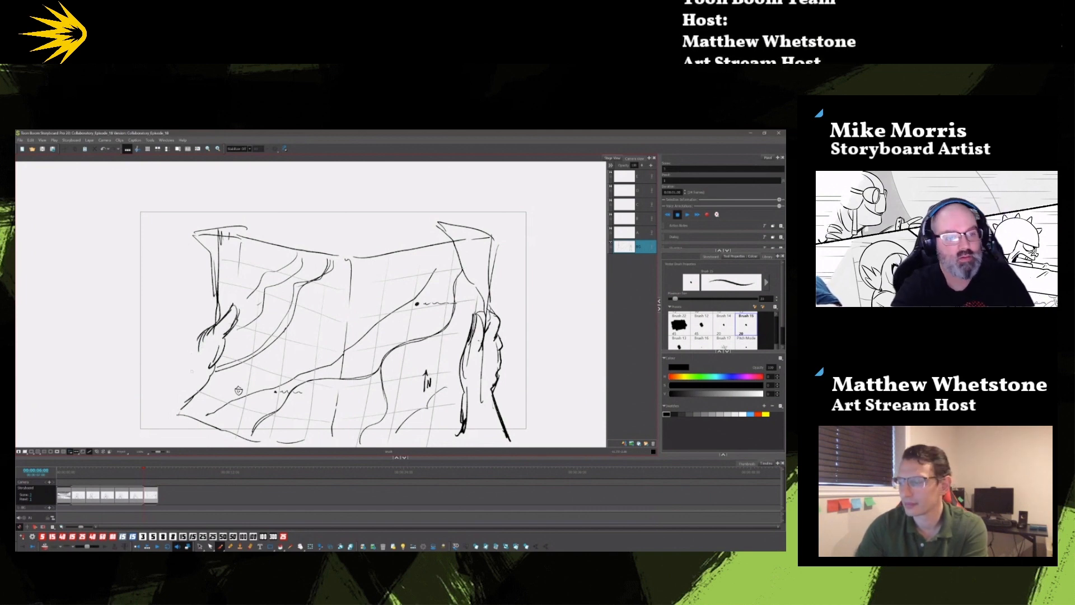
left_click_drag(197, 353, 143, 380)
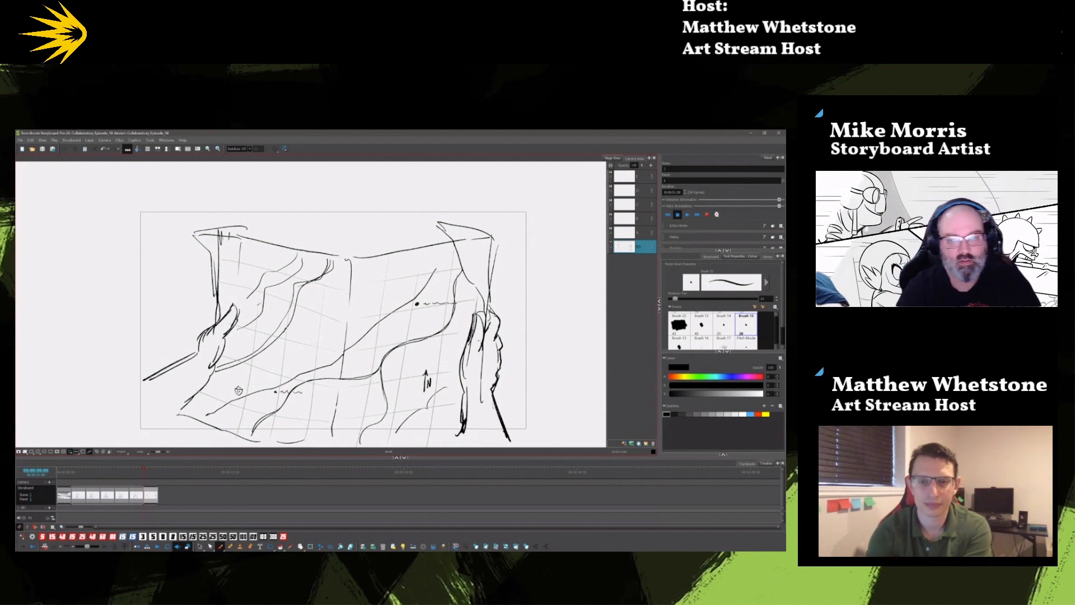
left_click(202, 537)
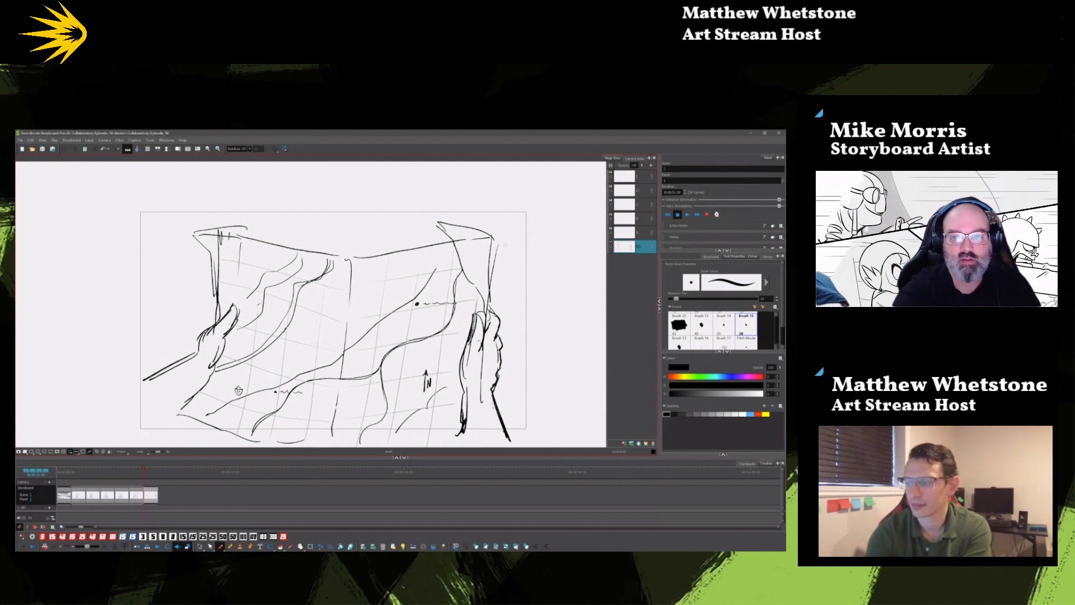
mouse_move(507, 250)
left_mouse_down()
mouse_move(485, 220)
mouse_move(255, 203)
mouse_move(242, 293)
left_mouse_up()
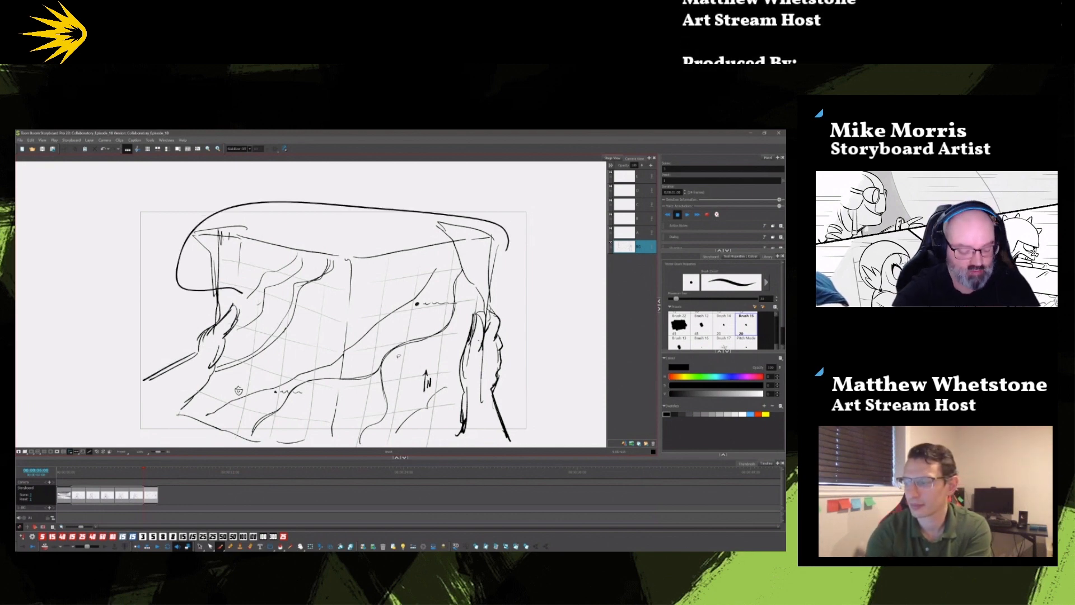
key("ctrl+z")
- Select the whole map drawing and distort it in perspective so the bottom is wider than the top
left_click(201, 547)
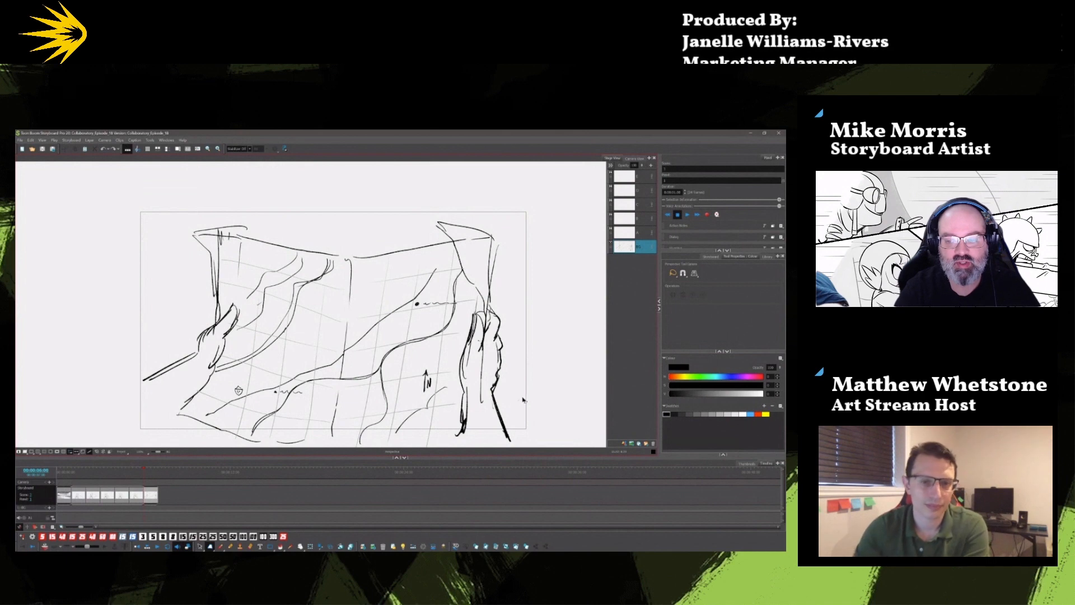
mouse_move(523, 398)
left_mouse_down()
mouse_move(348, 168)
mouse_move(554, 403)
mouse_move(566, 384)
left_mouse_up()
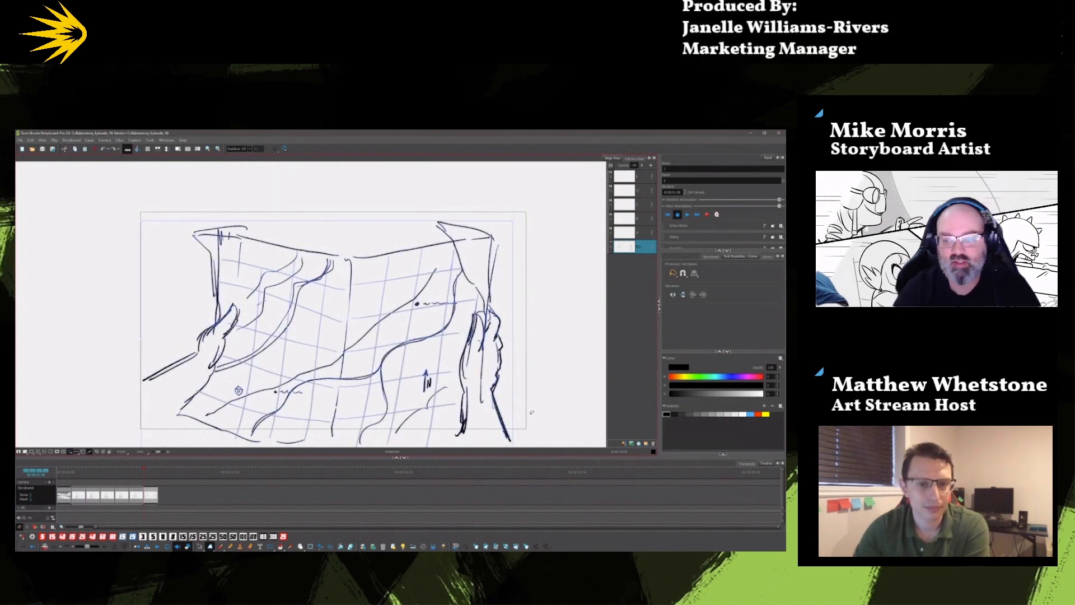
key("1")
left_click_drag(473, 429, 494, 436)
left_click_drag(174, 426, 134, 440)
left_click_drag(176, 237, 171, 237)
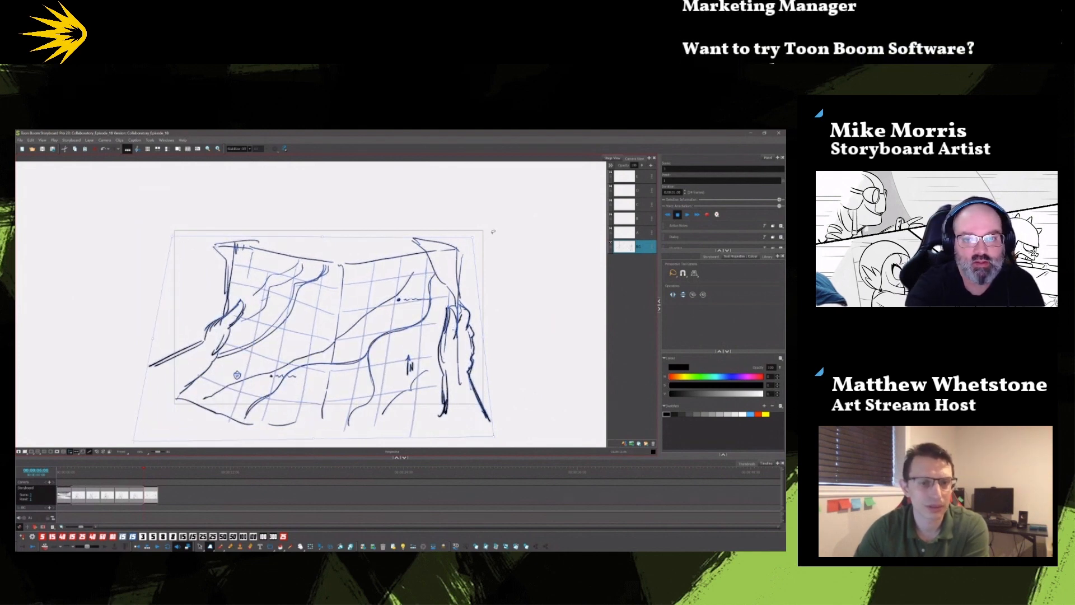
- Readjust the map's perspective by pulling its corners outward, widening the top and right side, and deselect it
left_click(480, 238)
mouse_move(317, 187)
left_mouse_down()
mouse_move(151, 358)
mouse_move(509, 242)
mouse_move(347, 186)
left_mouse_up()
left_click_drag(492, 439, 501, 427)
left_click_drag(147, 437, 140, 439)
left_click_drag(148, 238, 146, 236)
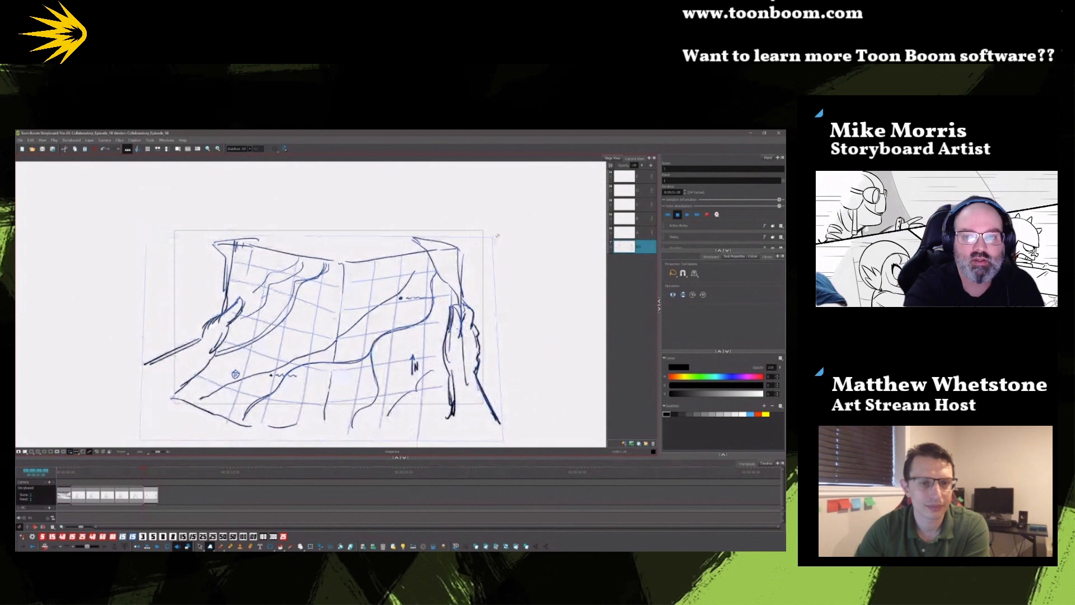
left_click_drag(492, 238, 494, 237)
left_click(552, 325)
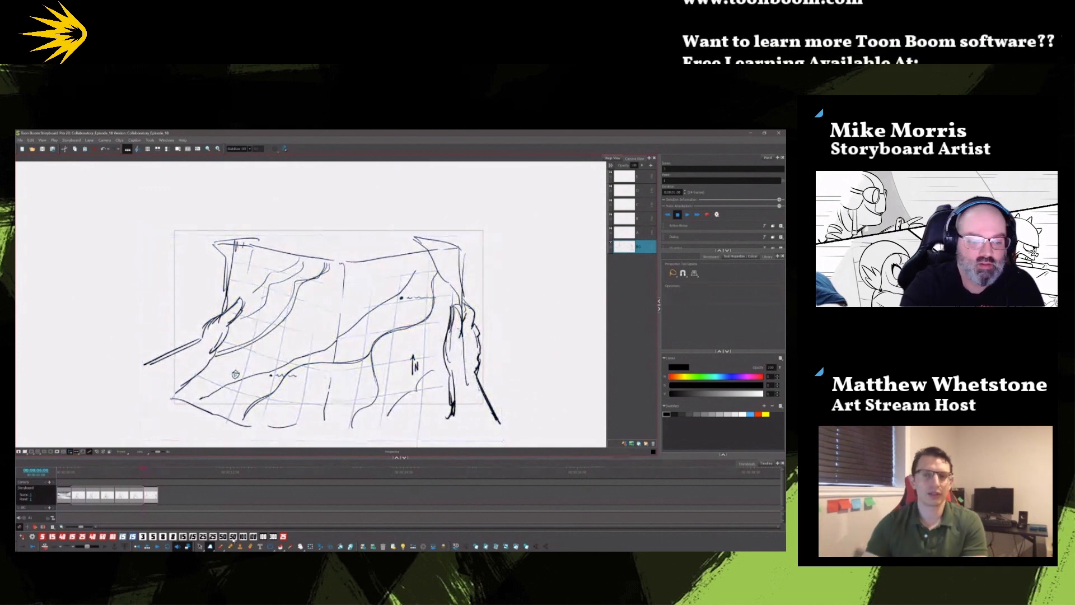
- Thicken the paper's top-left edge and the diagonal road in black, and duplicate the panel with a grey brush colour set
key("alt+b")
left_click_drag(214, 243, 343, 263)
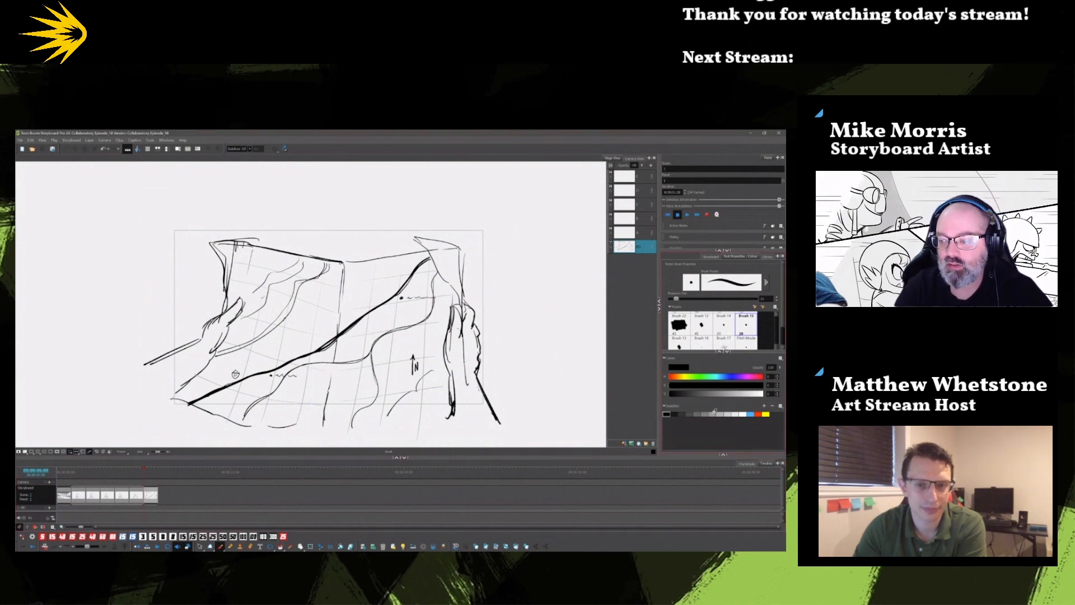
left_click(712, 414)
left_click(516, 545)
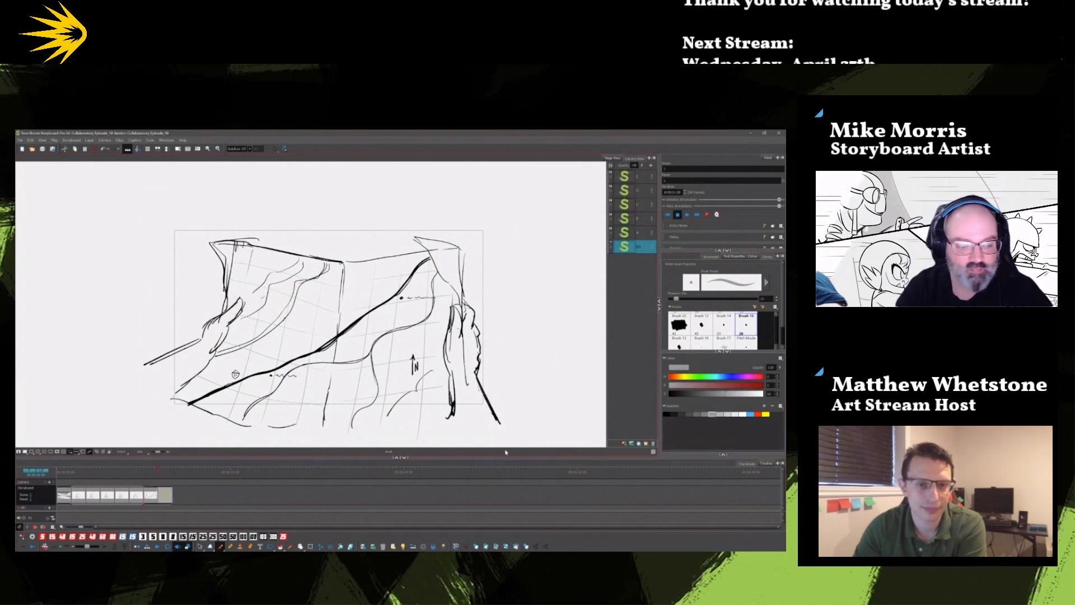
left_click_drag(263, 204, 269, 221)
left_click_drag(279, 249, 290, 280)
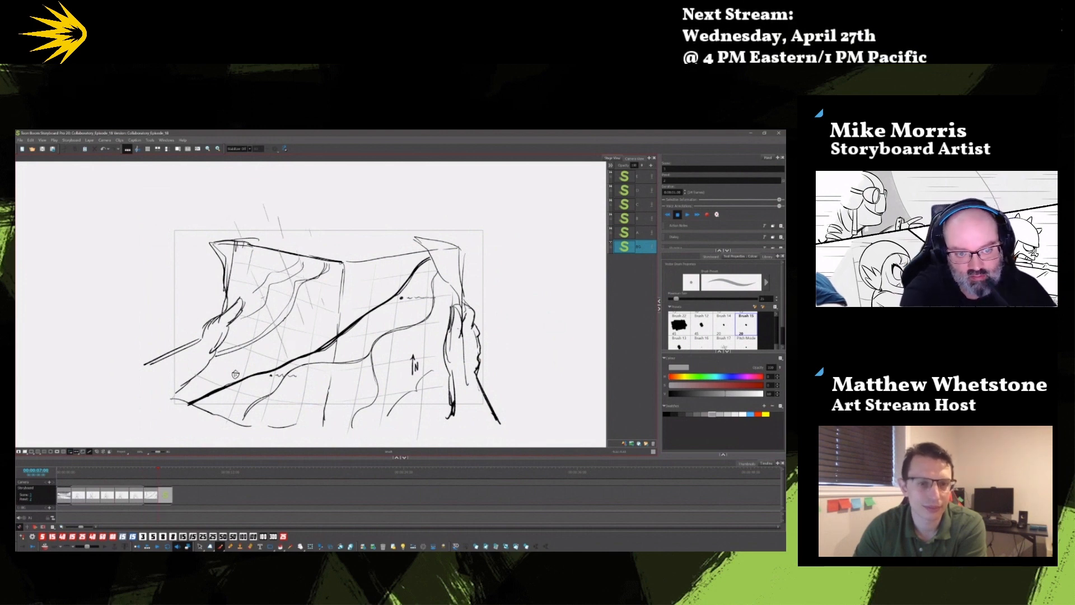
key("ctrl+z")
key("ctrl+z")
key("ctrl+z")
key("ctrl+z")
key("ctrl+z")
key("ctrl+z")
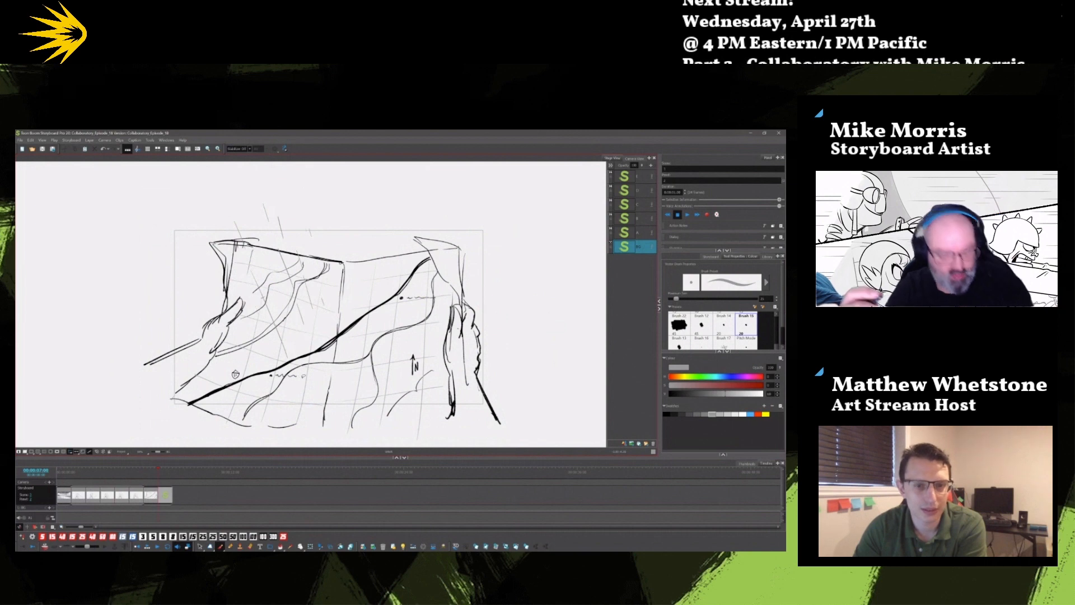
key("ctrl+z")
key("ctrl+z")
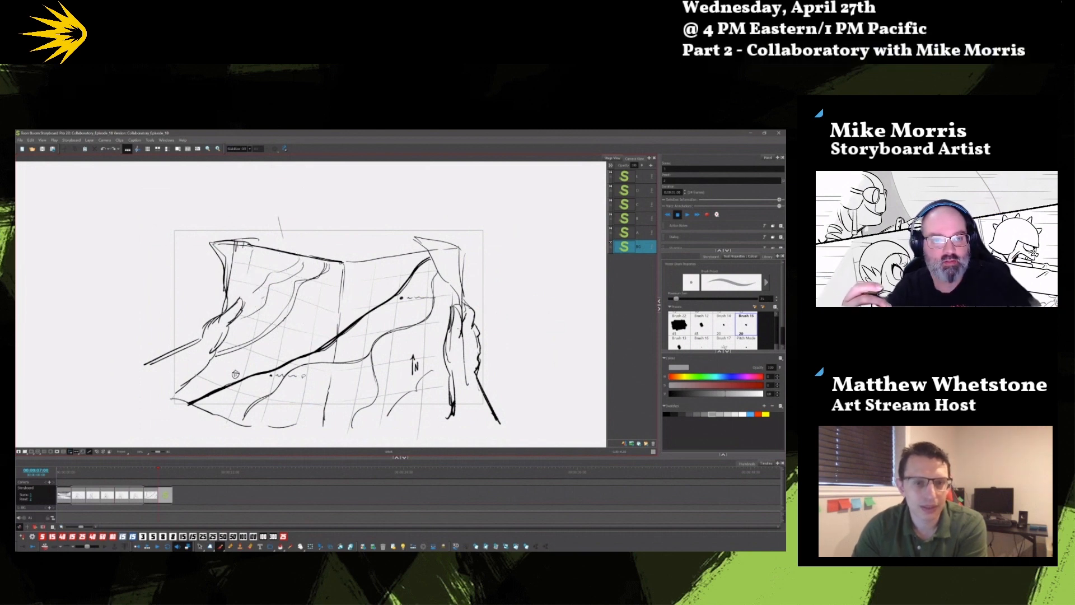
- Draw a grey rain streak across the map's upper edge and try a lighter grey wet spot at the map's centre
left_click_drag(275, 218, 290, 255)
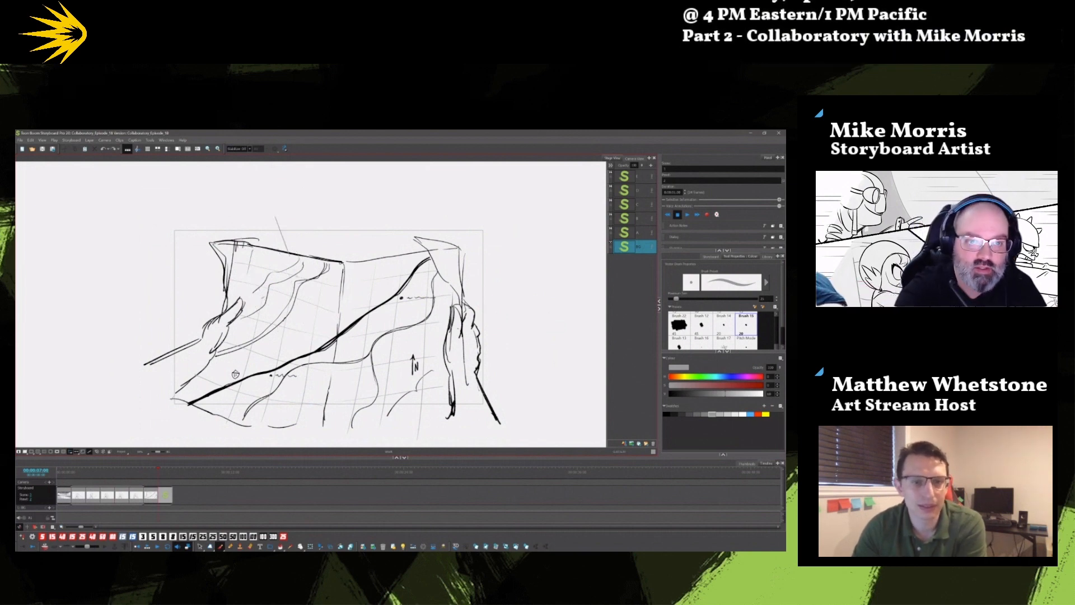
left_click_drag(317, 316, 318, 332)
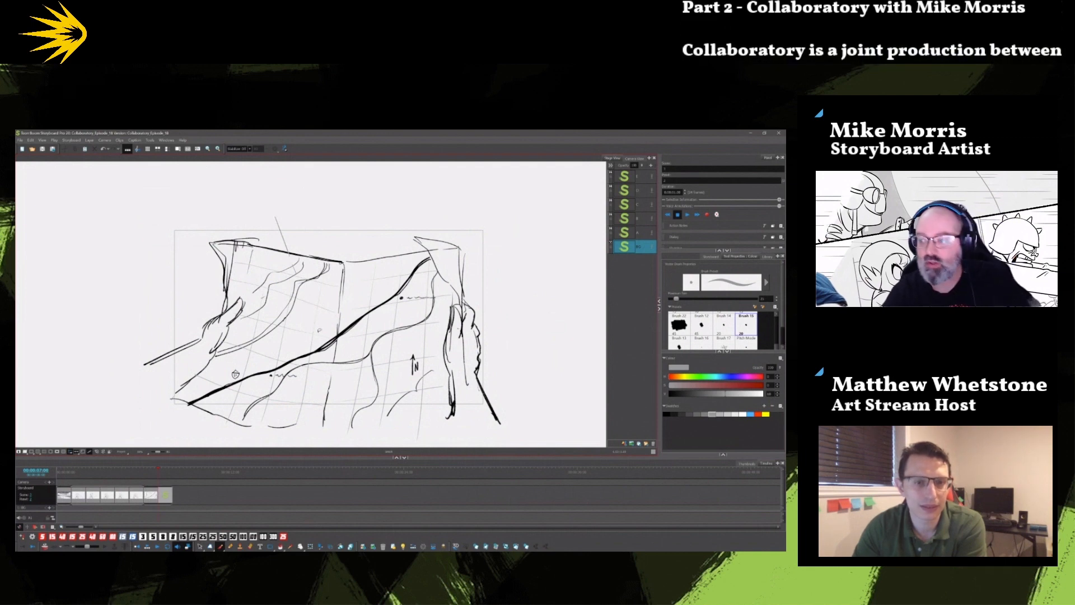
scroll(717, 336, "down", 2)
left_click(674, 340)
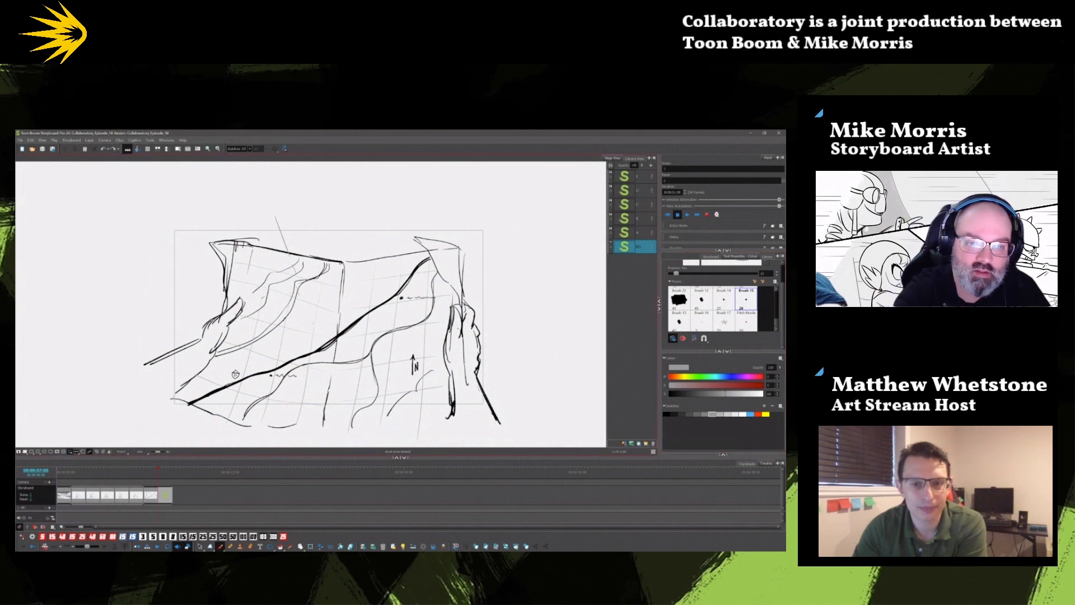
left_click(727, 414)
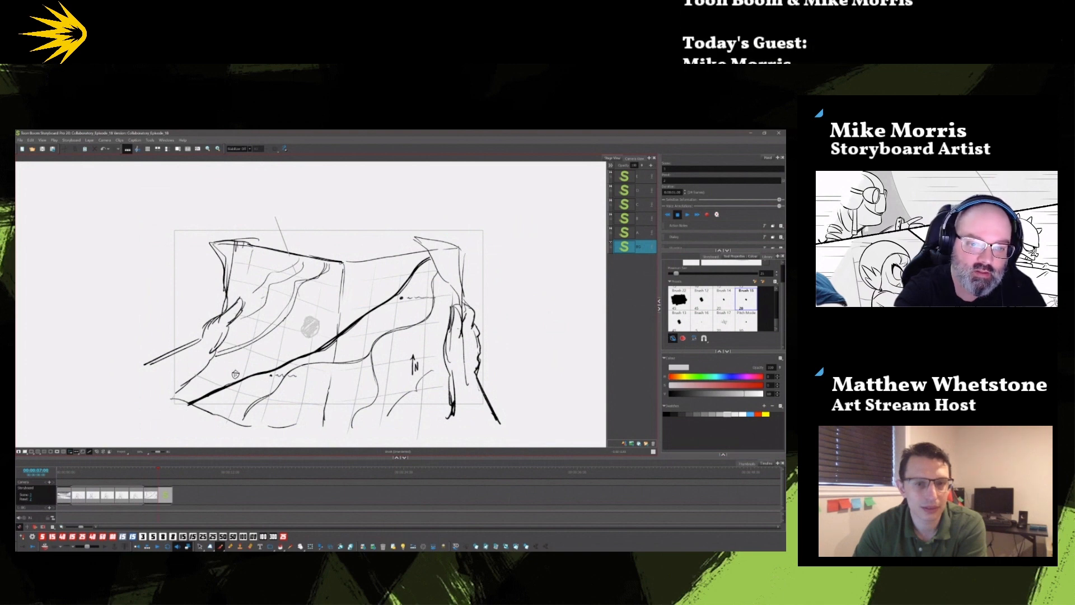
key("ctrl+z")
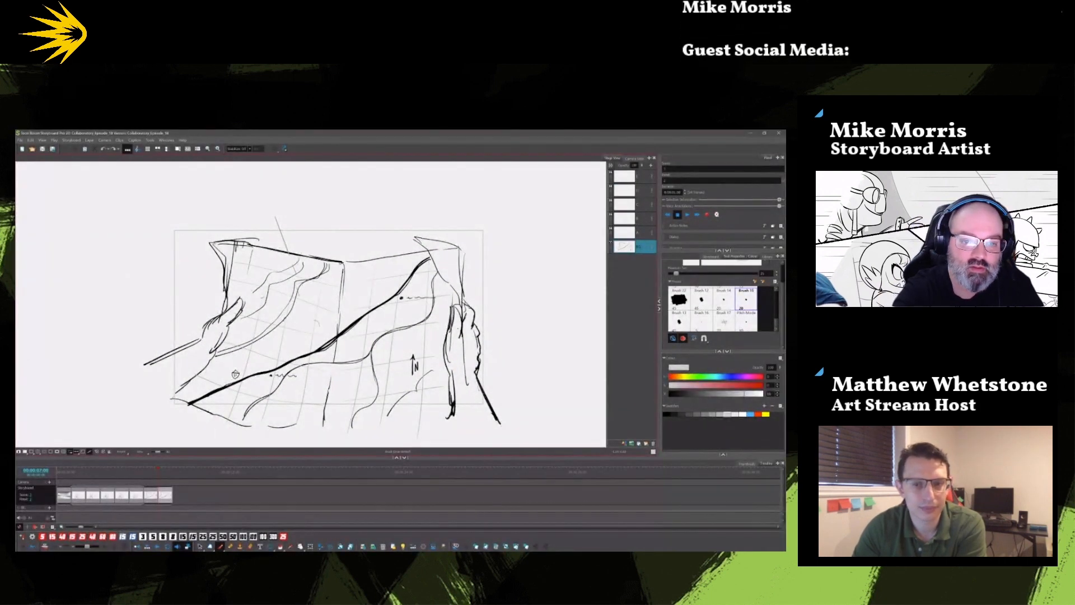
- Paint solid light grey wet spots at the map's centre, upper middle, lower left and lower right, with thin rain streaks around the map
left_click_drag(312, 323, 315, 335)
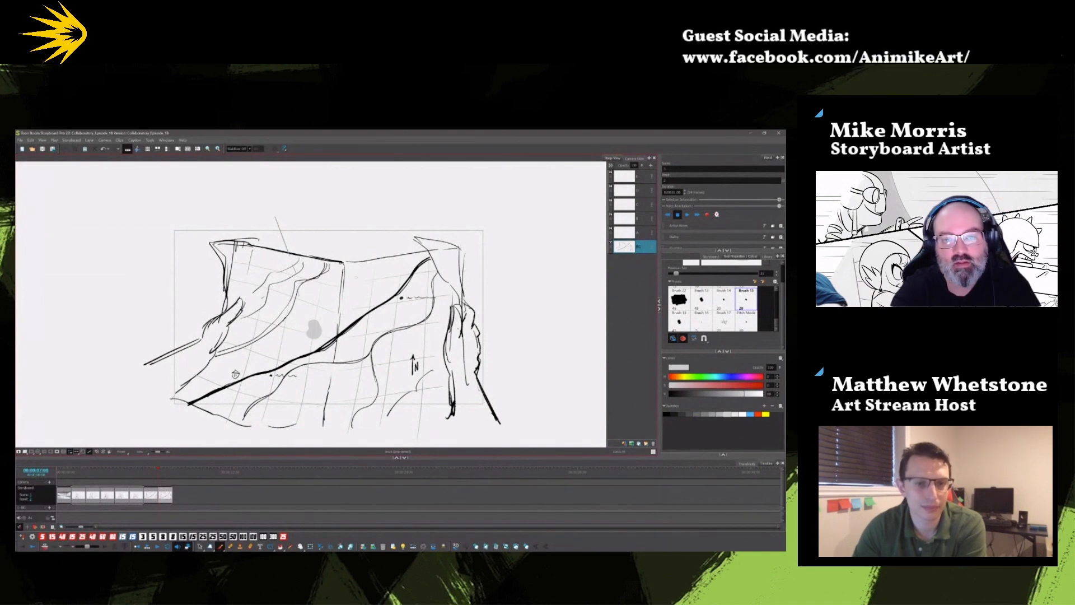
left_click_drag(360, 283, 361, 286)
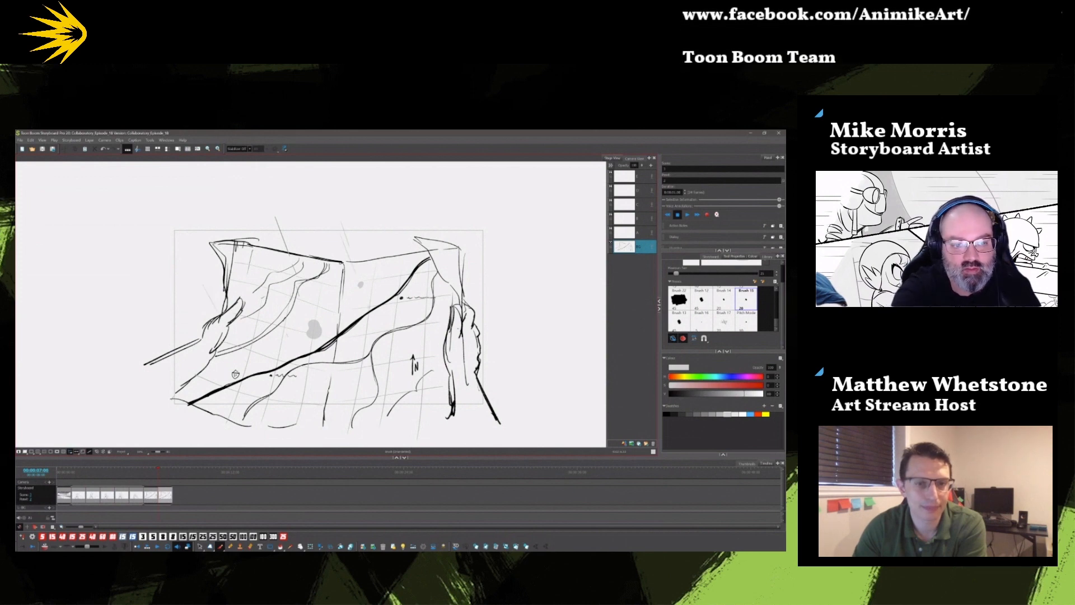
left_click(257, 366)
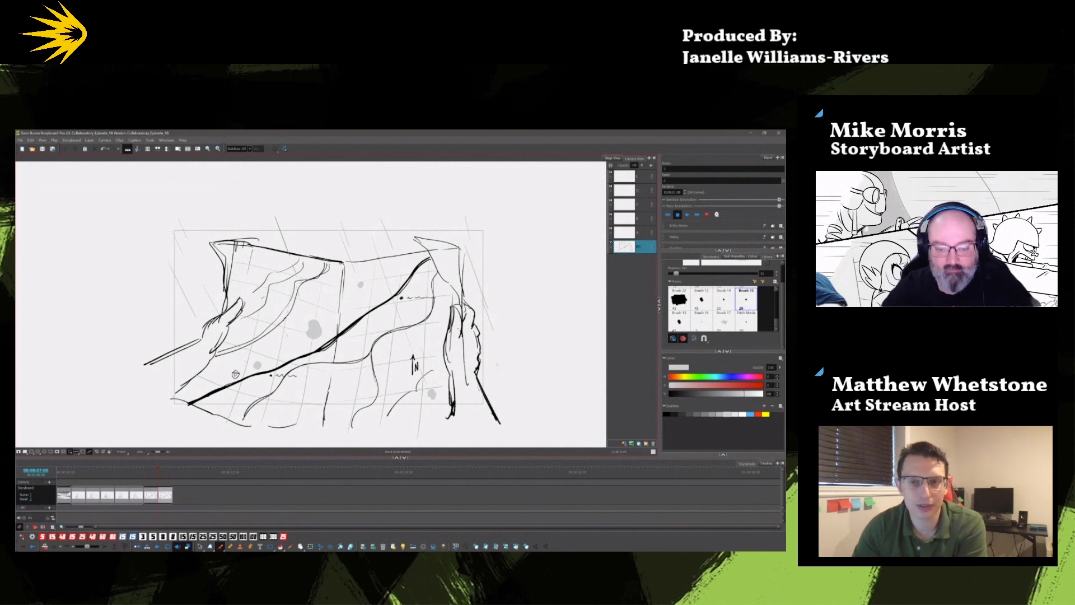
- Duplicate the panel and delete the rain streaks around the map from the copy
left_click(517, 546)
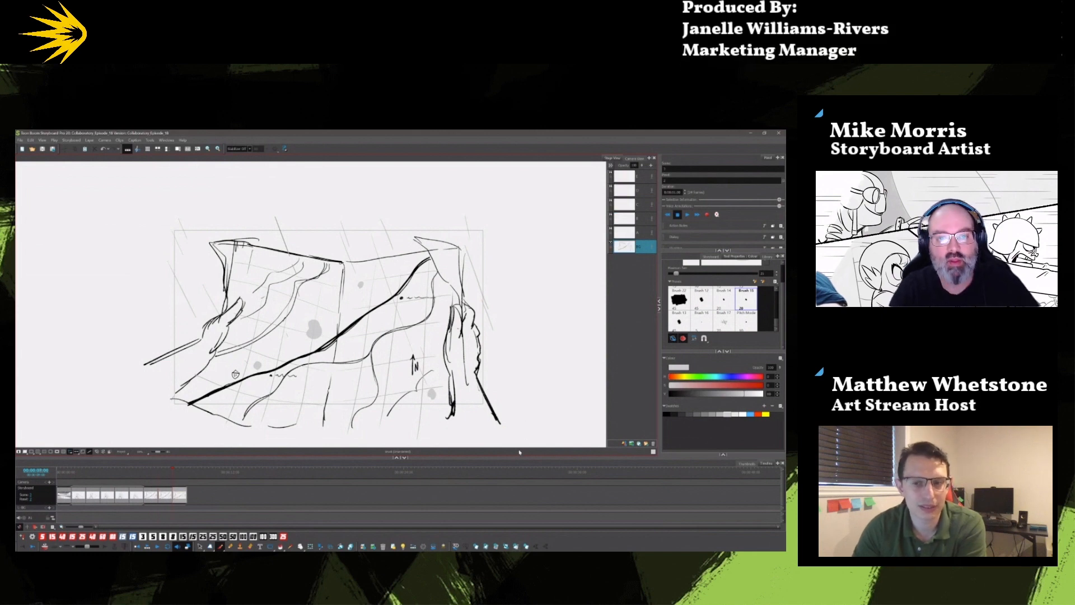
left_click(200, 546)
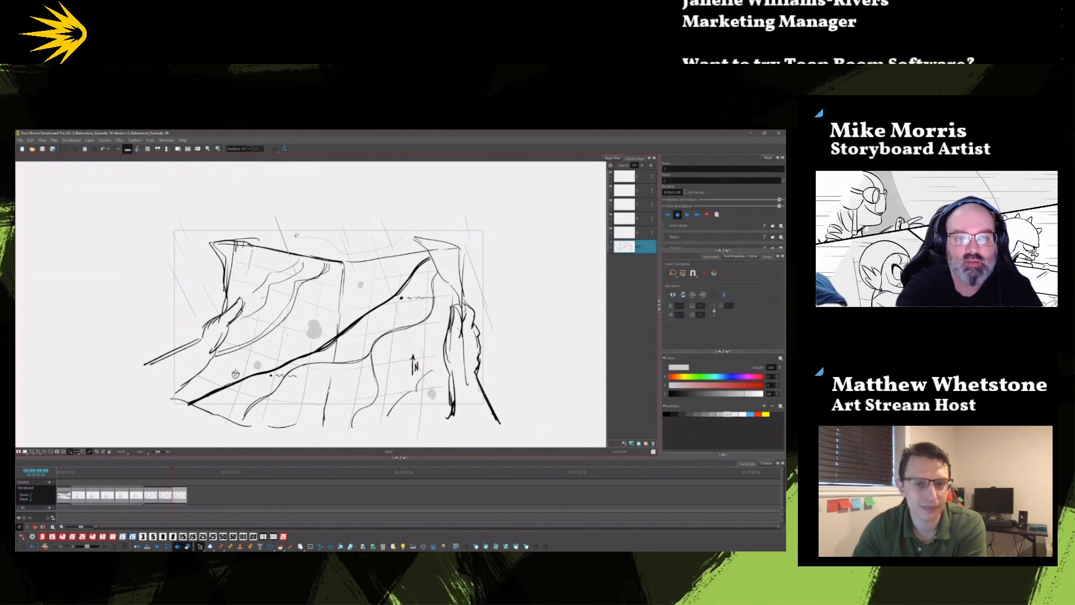
mouse_move(297, 235)
left_mouse_down()
mouse_move(196, 263)
mouse_move(190, 207)
mouse_move(447, 191)
mouse_move(395, 242)
left_mouse_up()
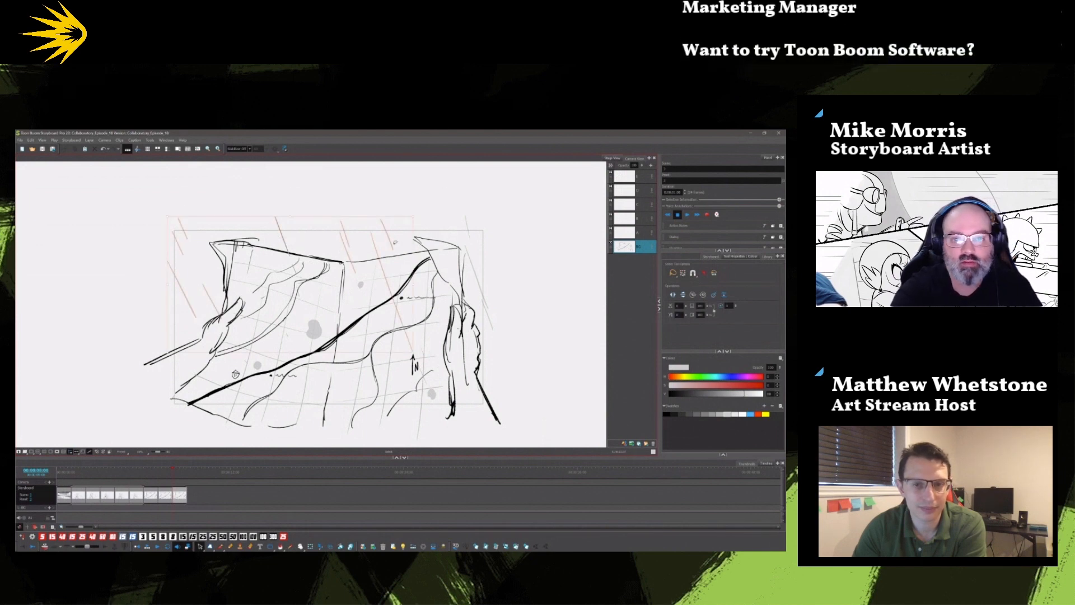
key("Delete")
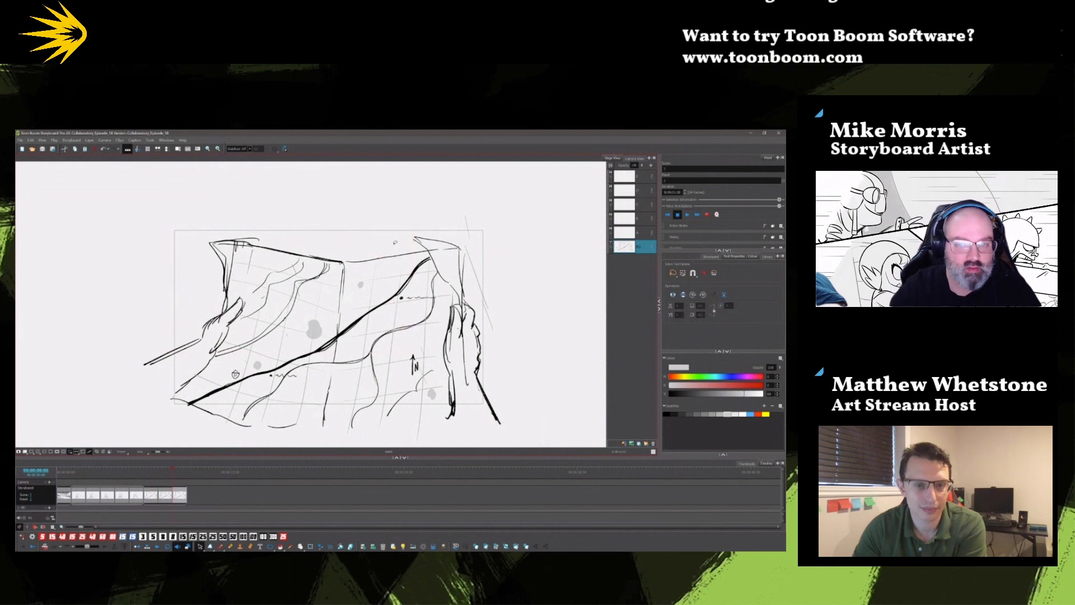
left_click_drag(488, 273, 508, 300)
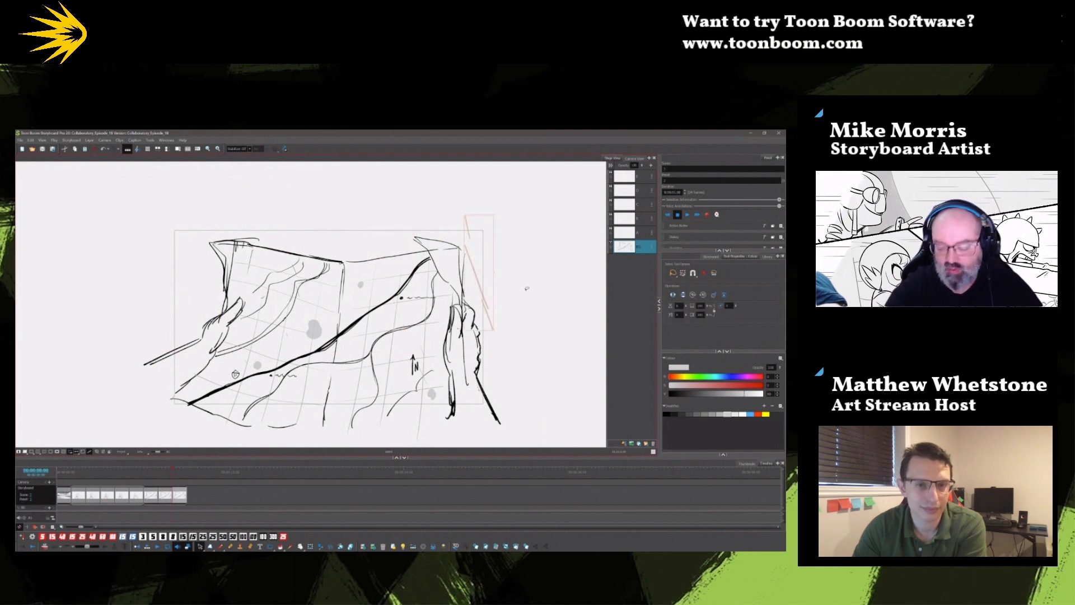
key("Delete")
left_click(431, 379)
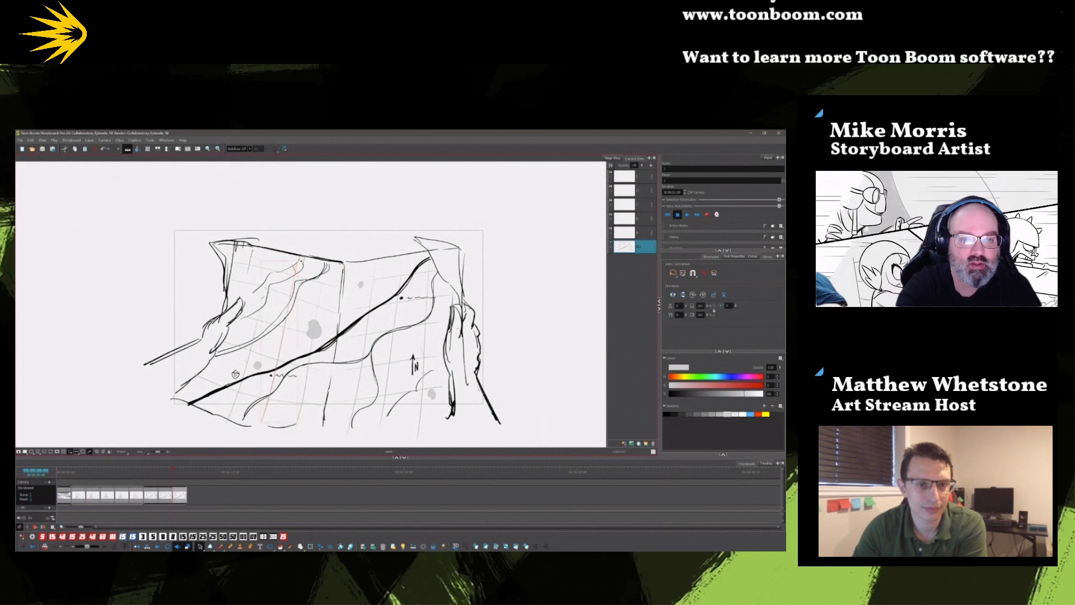
left_click(297, 252)
key("ctrl+z")
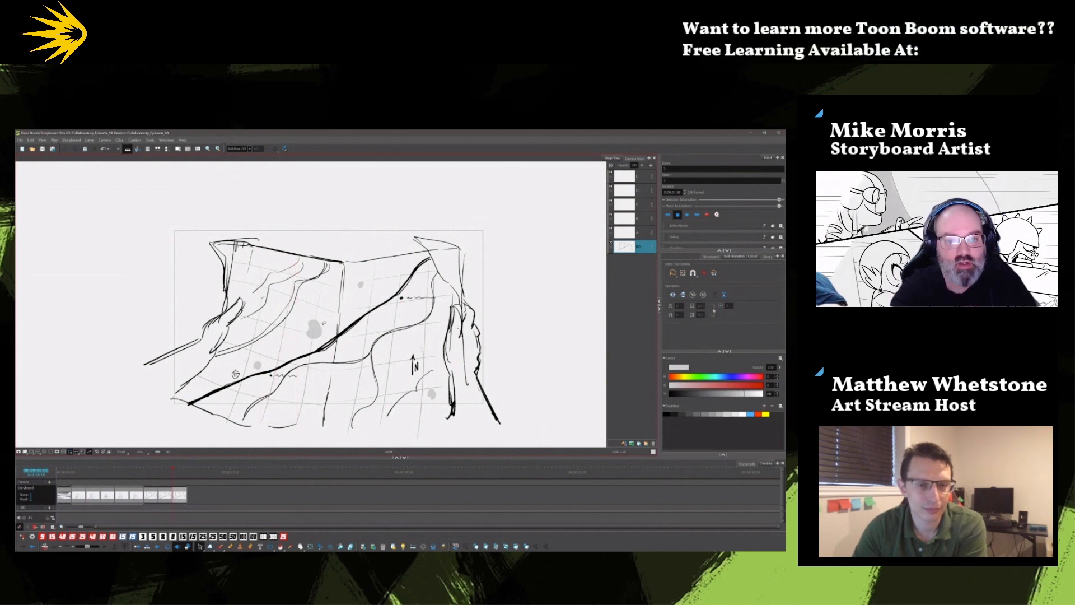
- Enlarge the existing grey wet spots at the map's centre, upper middle and lower right
left_click(313, 329)
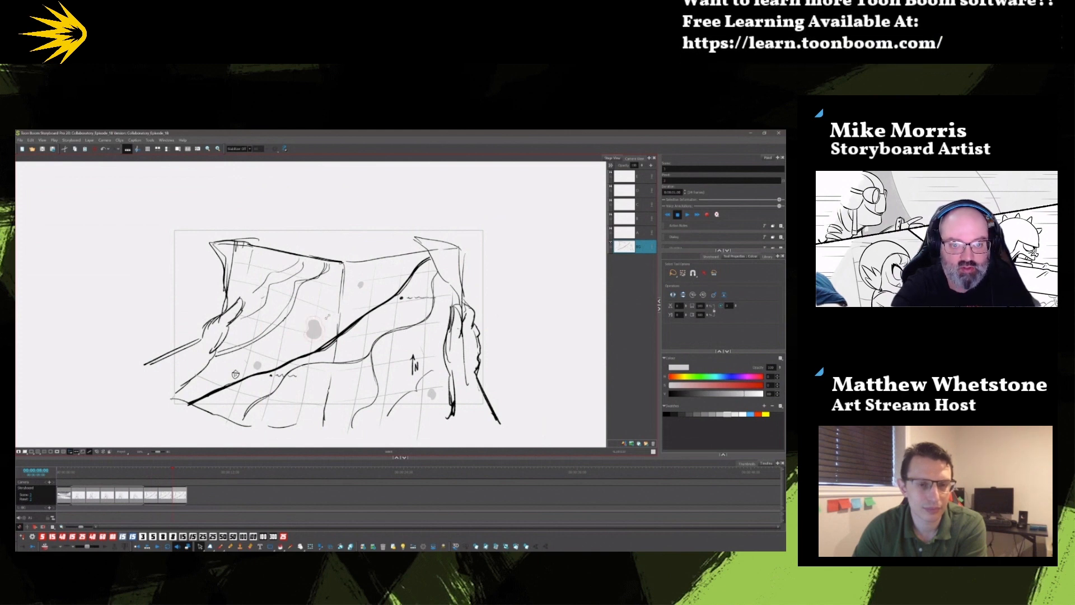
left_click_drag(324, 320, 327, 316)
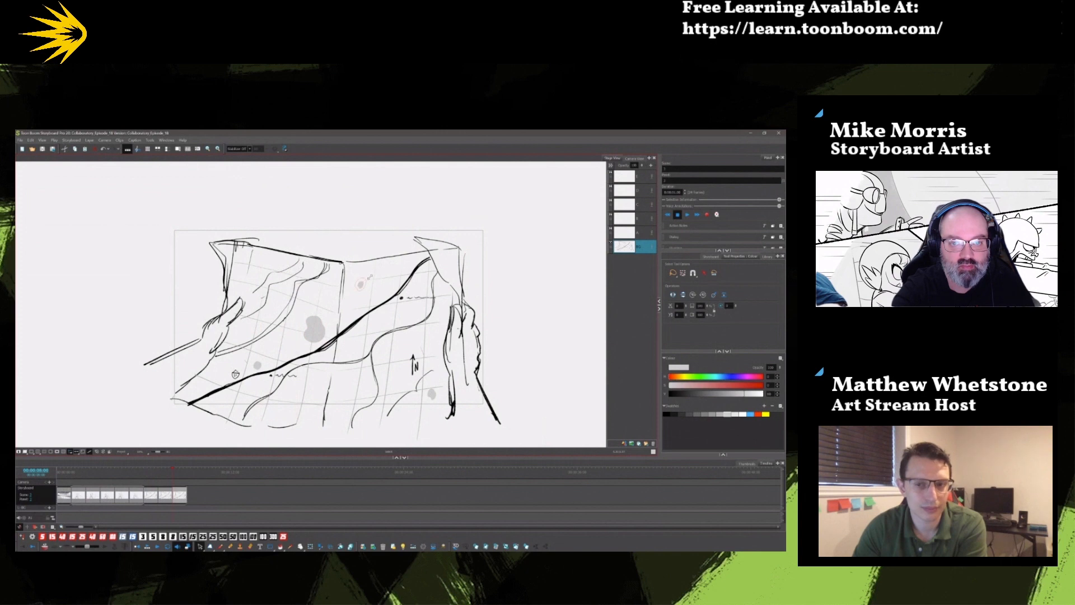
left_click_drag(440, 387, 442, 384)
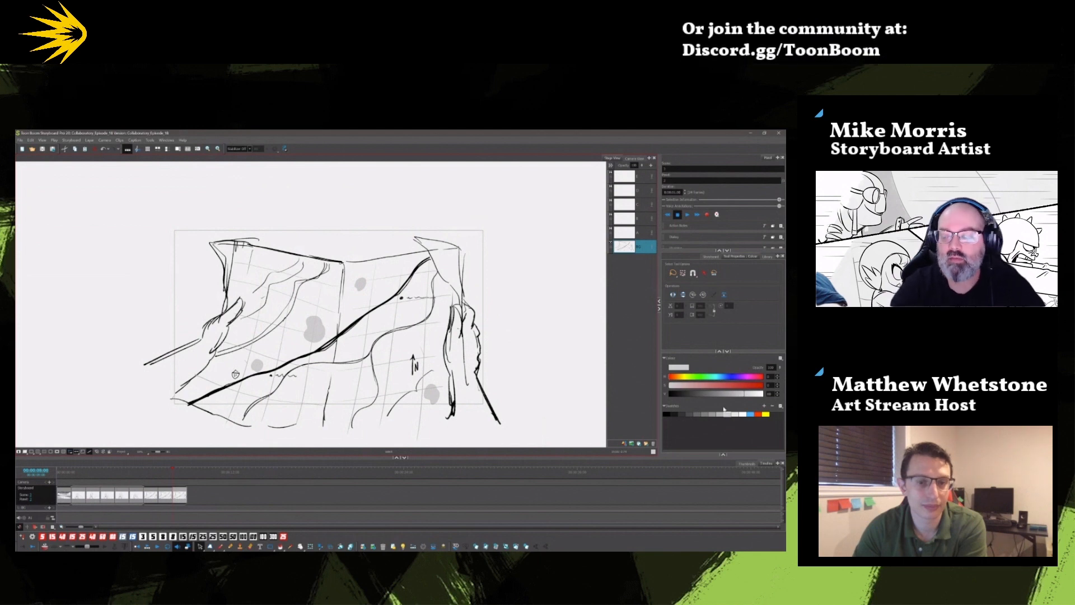
- Paint additional light grey wet spots in the map's upper-left corner and on its left side with the Brush
left_click(721, 414)
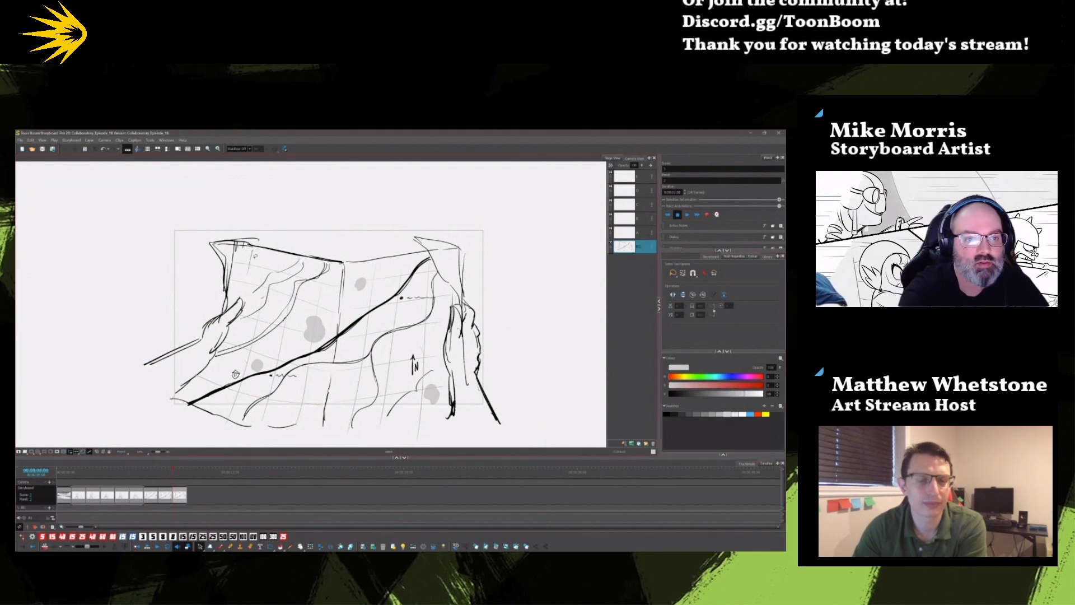
key("alt+b")
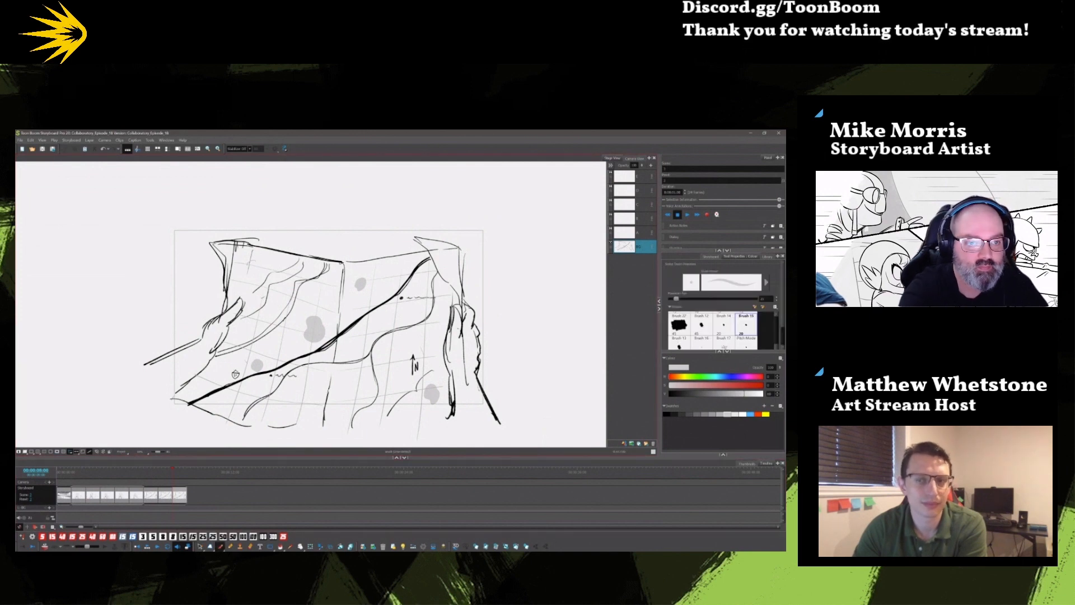
left_click_drag(250, 261, 254, 260)
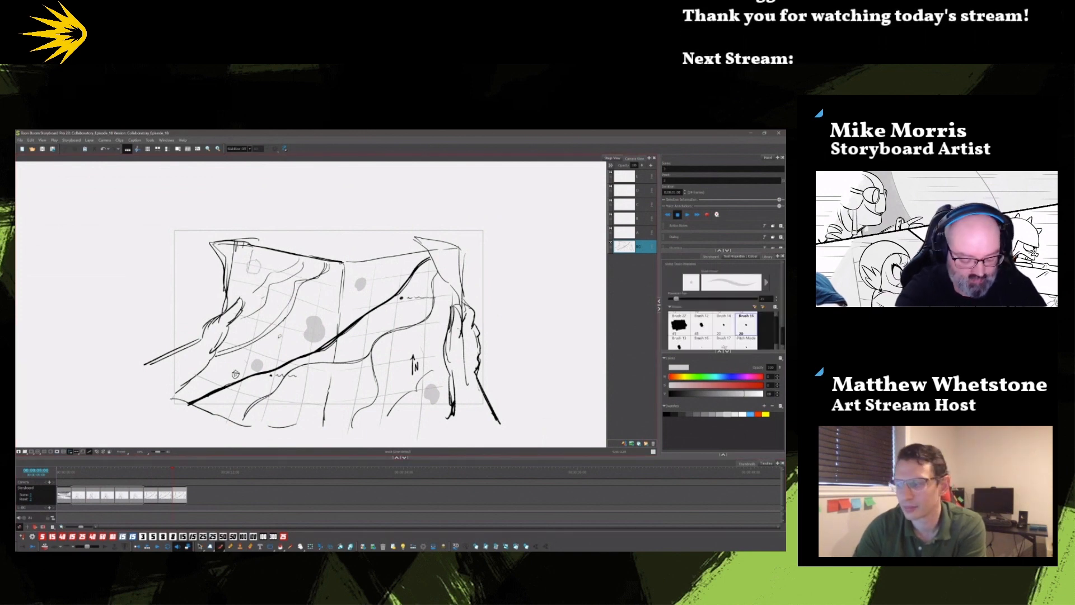
key("ctrl+z")
key("ctrl+z")
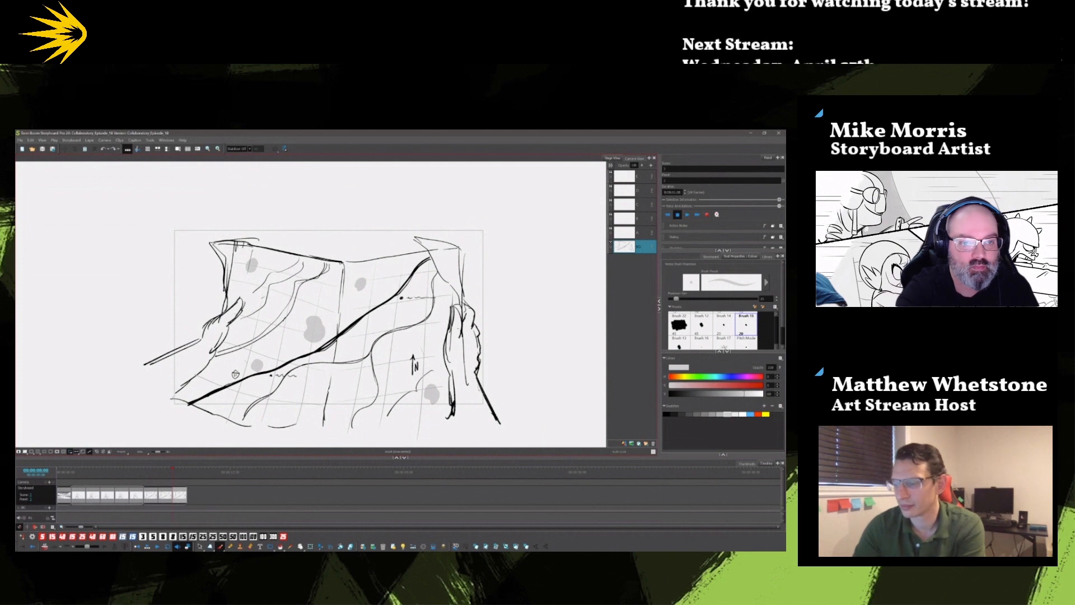
left_click_drag(270, 340, 269, 345)
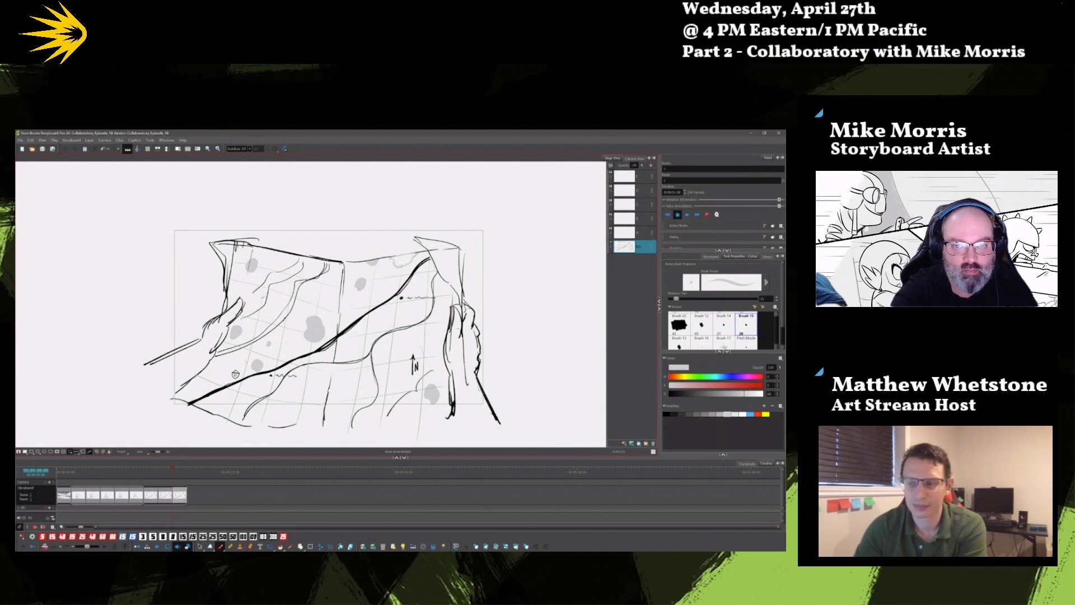
- Add light grey spots along the map's top edge, a large filled blot left of the north arrow, and new rain streaks around the map
left_click_drag(395, 259, 411, 259)
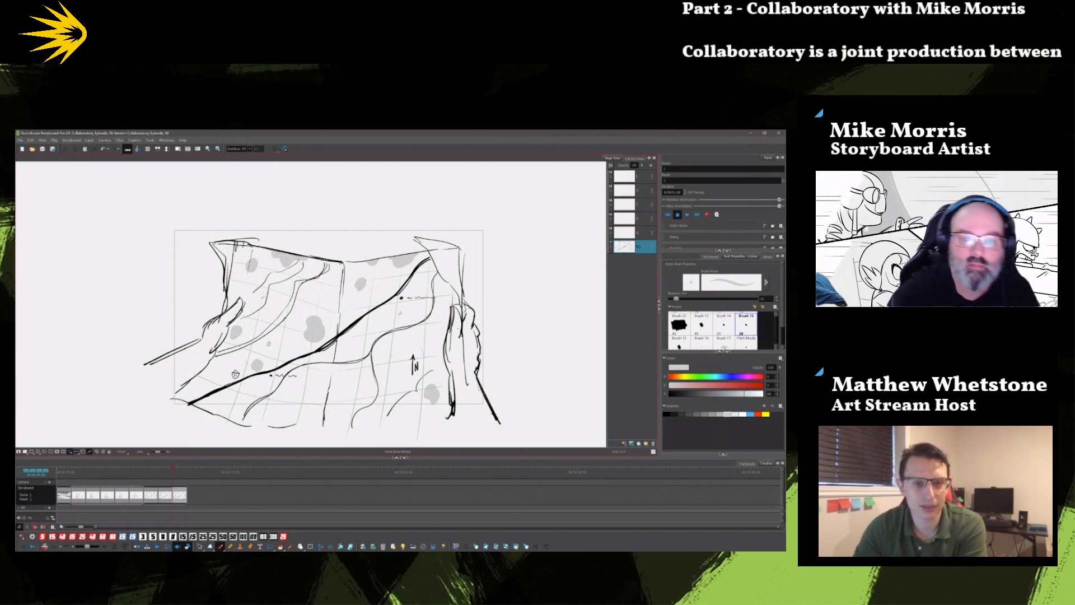
mouse_move(378, 361)
left_mouse_down()
mouse_move(367, 392)
mouse_move(396, 361)
left_mouse_up()
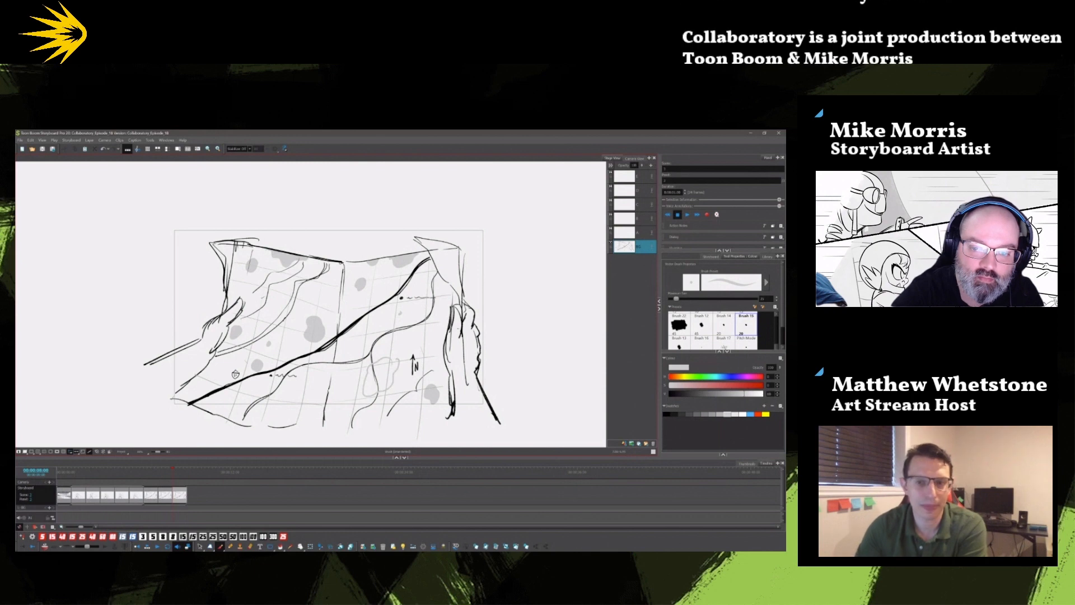
left_click(380, 376)
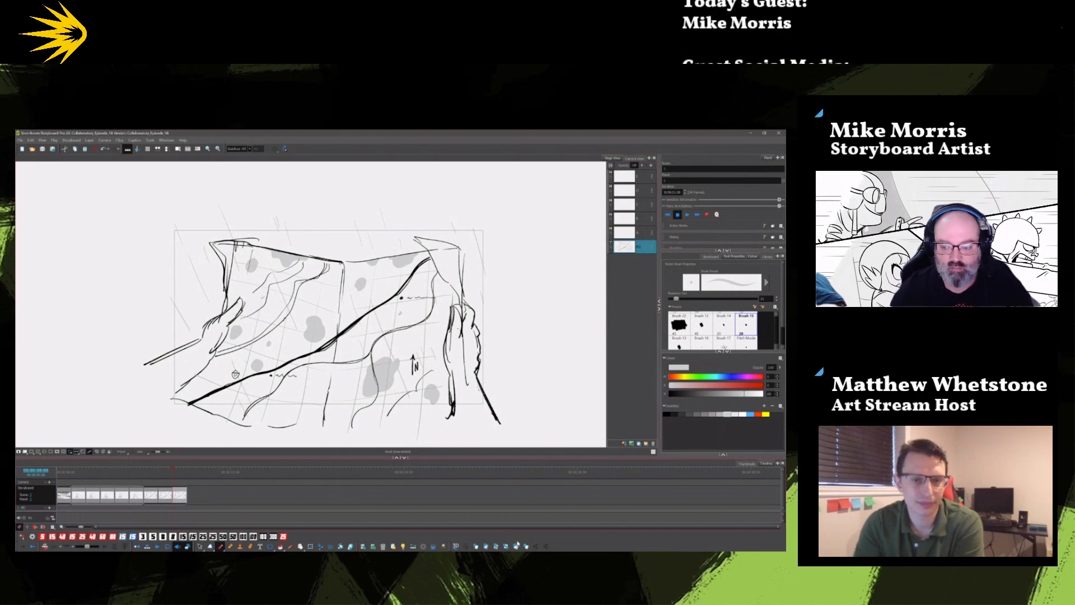
- Check the panel of the girl reading, add a blank panel after the last map panel, and activate the layer above the bottom one
left_click(136, 475)
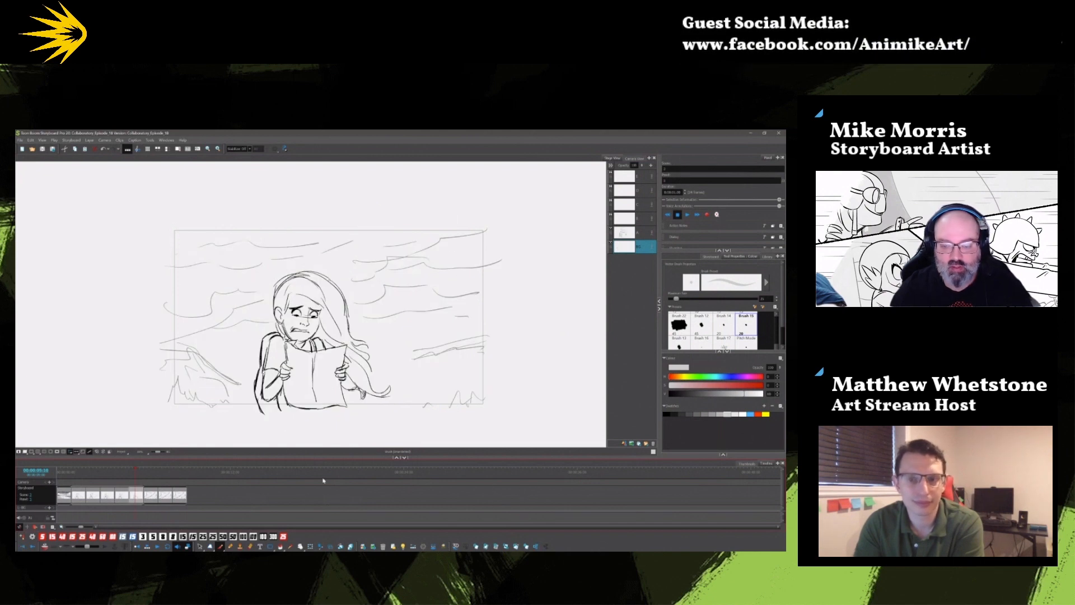
left_click(183, 477)
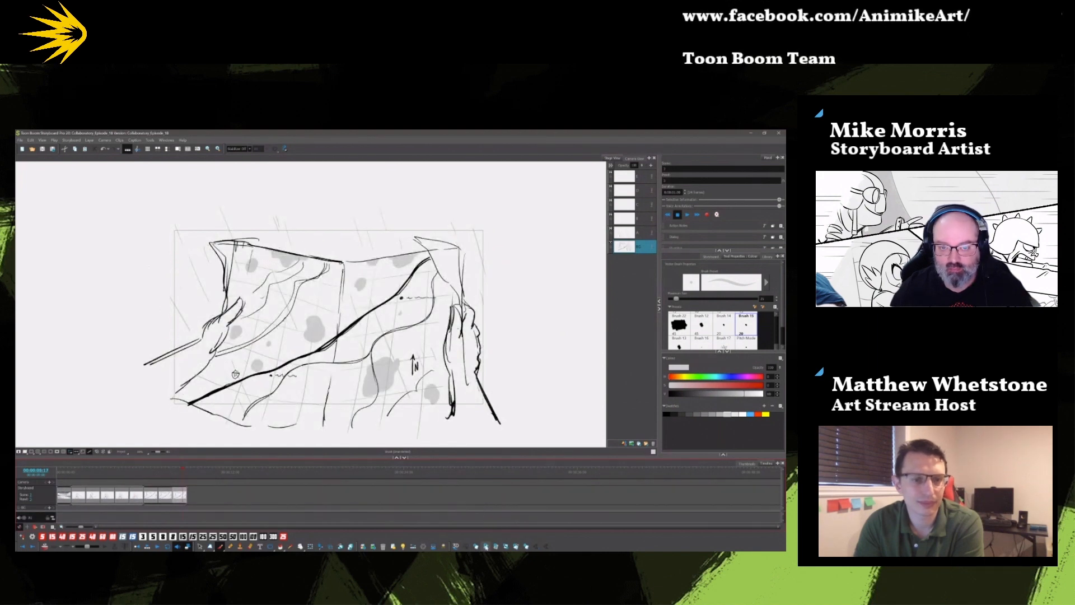
key("p")
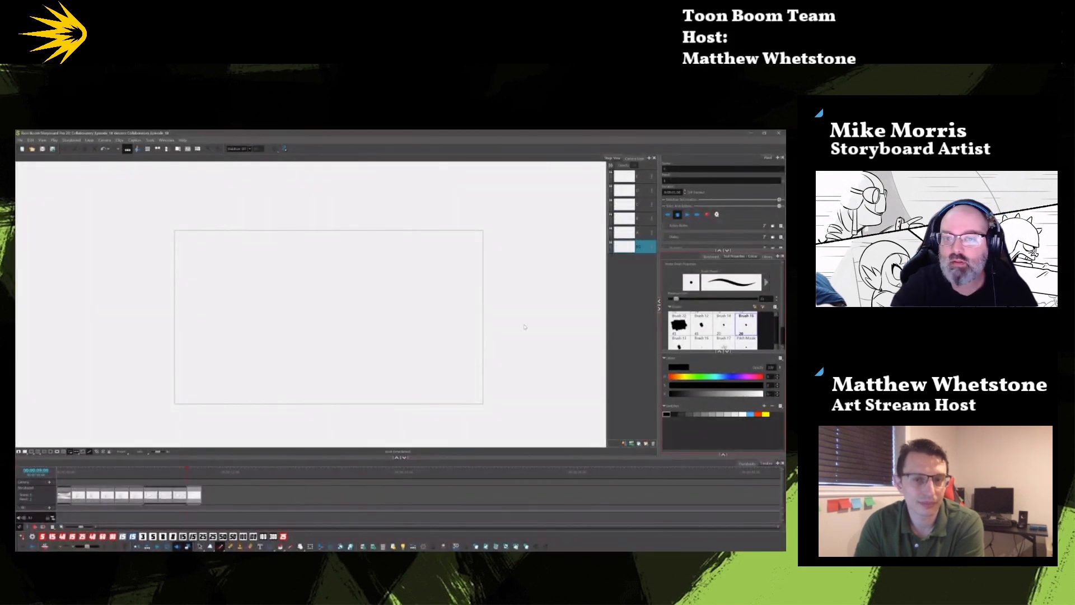
left_click(637, 233)
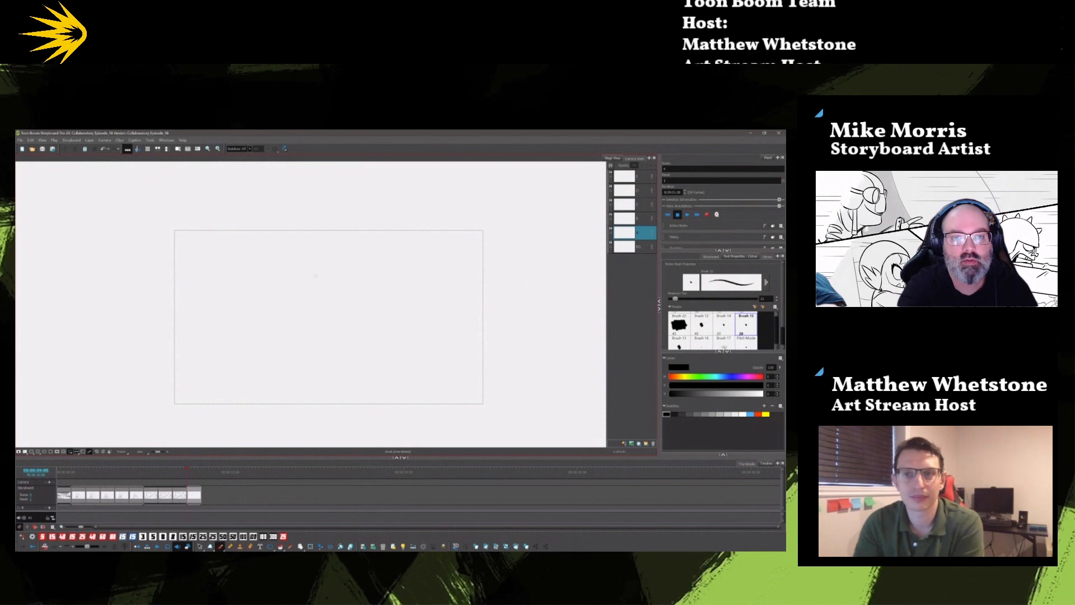
- Sketch the girl's head and hair in black with worried brows and eyes, above the top and left edges of the open map
mouse_move(296, 255)
left_mouse_down()
mouse_move(353, 263)
mouse_move(283, 302)
mouse_move(280, 320)
left_mouse_up()
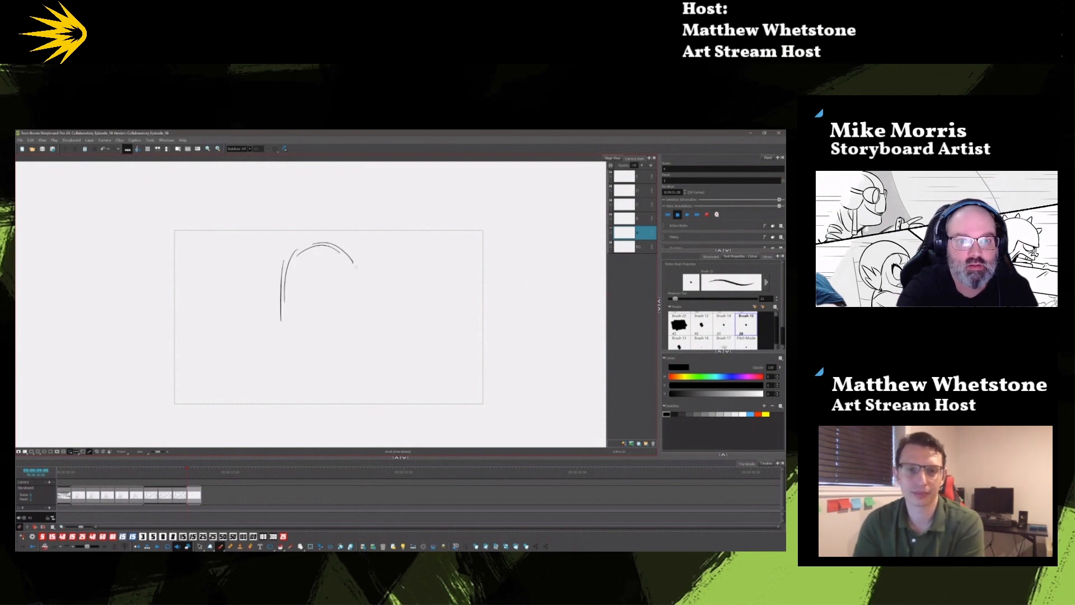
left_click_drag(356, 268, 363, 323)
left_click_drag(276, 264, 266, 337)
mouse_move(302, 254)
left_mouse_down()
mouse_move(351, 293)
mouse_move(316, 282)
mouse_move(294, 295)
mouse_move(350, 292)
left_mouse_up()
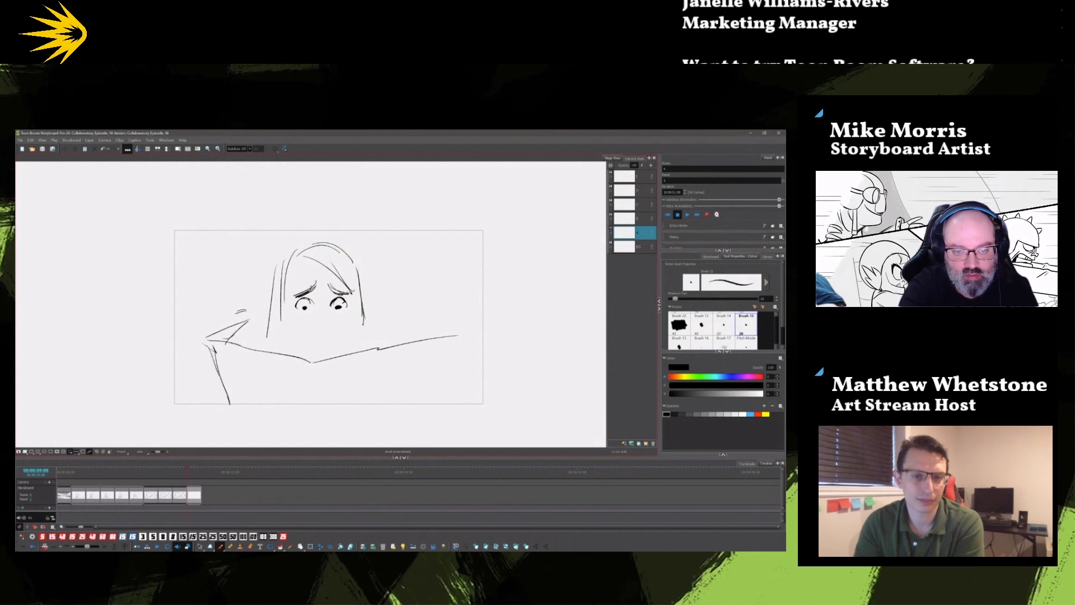
- Draw the thumb on the map's left edge, the girl's nose and frowning mouth, and a hair strand beside her face
left_click_drag(214, 383, 229, 404)
left_click_drag(304, 342, 333, 342)
left_click_drag(352, 291, 360, 339)
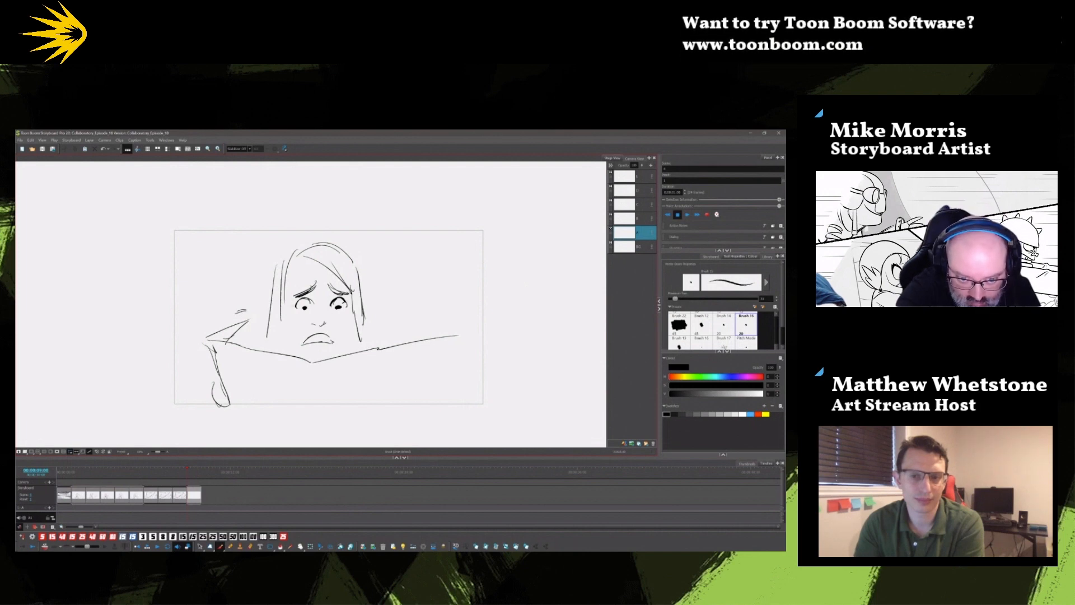
- Add the girl's ear, extra hair strands and windblown hair, and draw the map's right edge with the thumb gripping it
left_click_drag(278, 304, 275, 330)
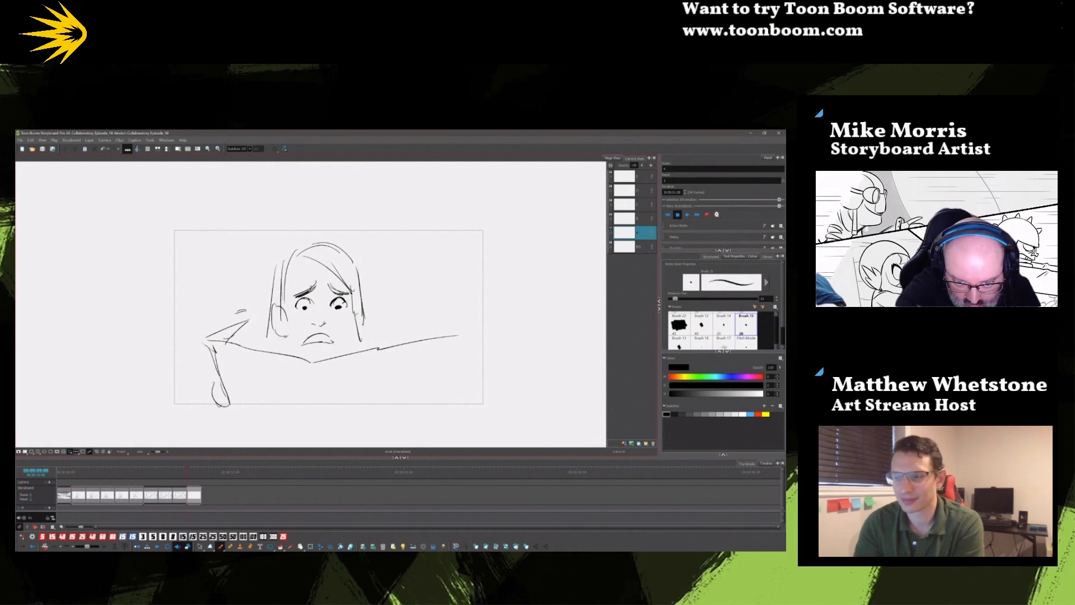
left_click_drag(283, 261, 272, 307)
left_click_drag(306, 248, 274, 300)
mouse_move(283, 292)
left_mouse_down()
mouse_move(311, 262)
mouse_move(364, 284)
mouse_move(369, 299)
left_mouse_up()
mouse_move(370, 301)
left_mouse_down()
mouse_move(455, 332)
mouse_move(426, 392)
left_mouse_up()
left_click_drag(425, 388, 415, 398)
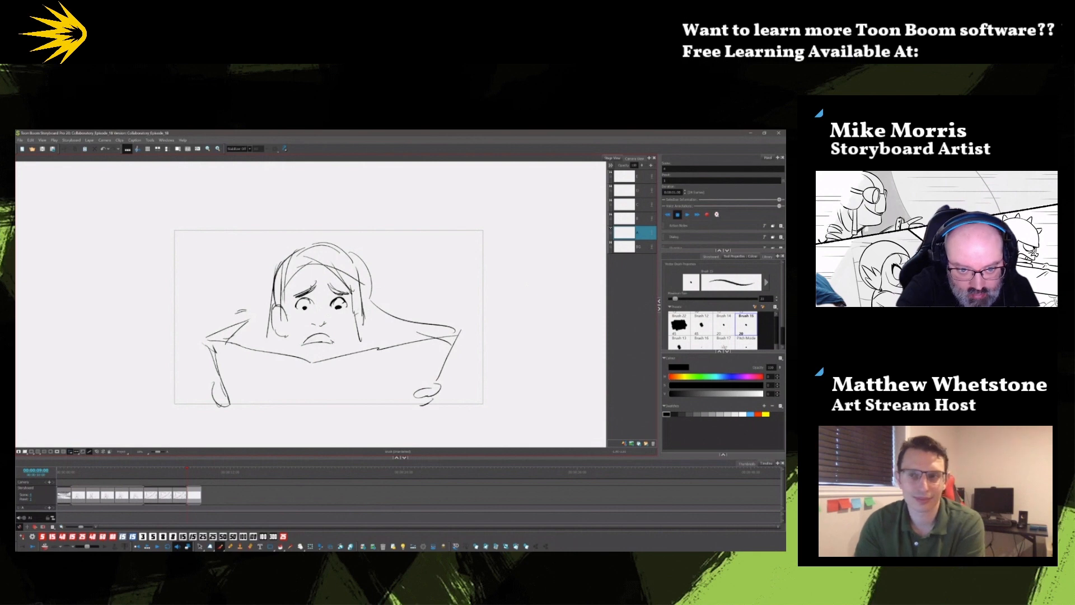
- Draw the girl's jaw and the map's centre fold, and sketch crossing grid lines in the background on both sides of her
left_click_drag(307, 338, 331, 338)
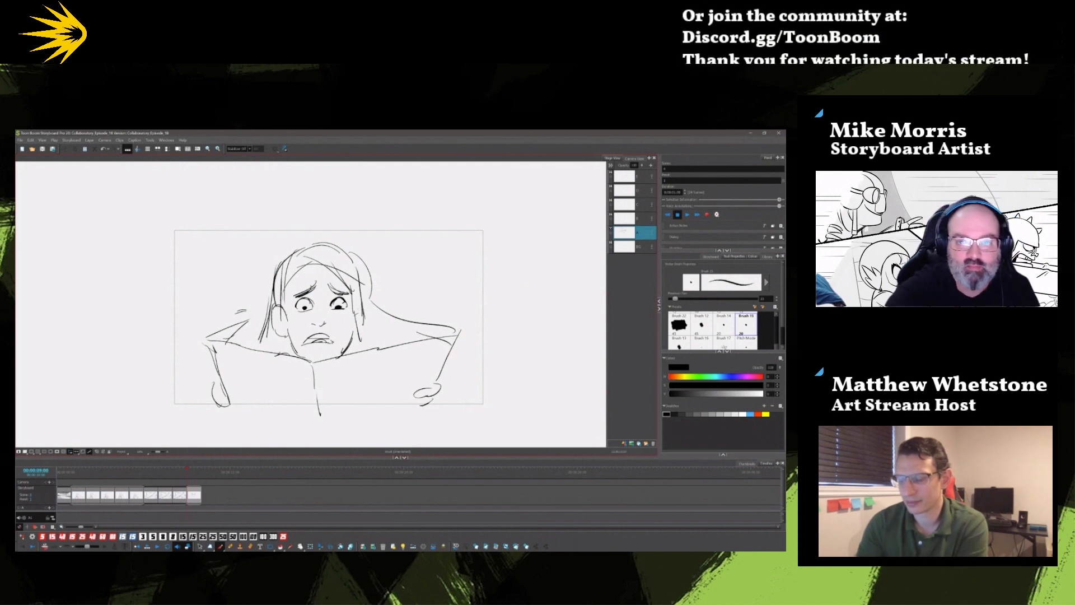
left_click_drag(443, 217, 422, 297)
left_click_drag(475, 247, 453, 310)
left_click_drag(405, 259, 476, 275)
left_click_drag(411, 295, 497, 320)
left_click_drag(207, 236, 232, 289)
mouse_move(165, 272)
left_mouse_down()
mouse_move(186, 311)
mouse_move(254, 271)
left_mouse_up()
left_click_drag(168, 330, 175, 341)
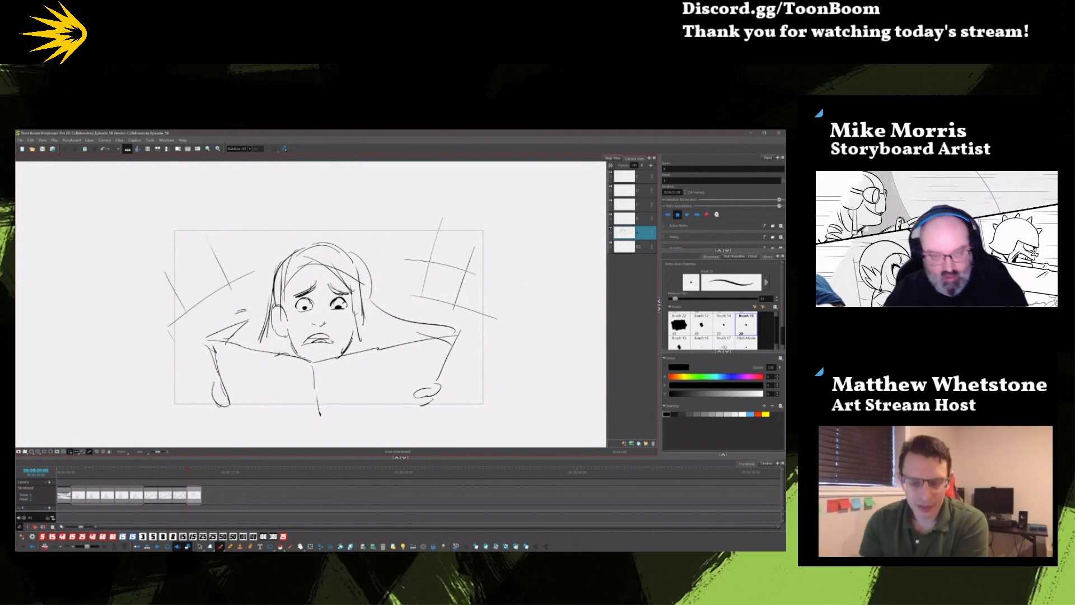
- Add the girl's shoulders and ear, and redraw the map's left half with darker edges and fingers gripping it
left_click_drag(353, 347, 376, 348)
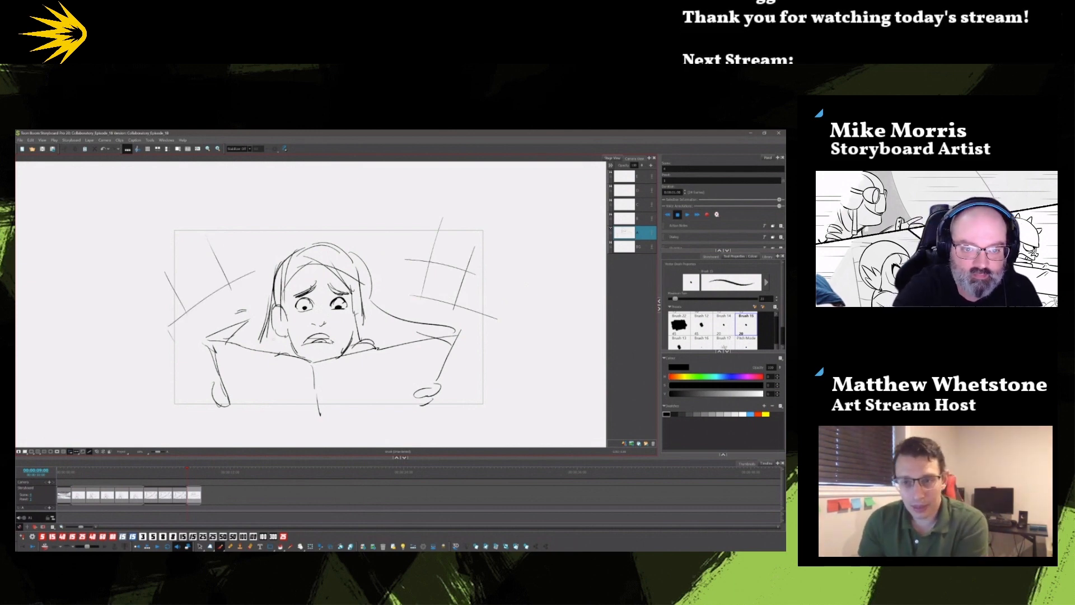
left_click_drag(277, 355, 294, 355)
left_click_drag(282, 308, 274, 321)
left_click_drag(274, 321, 284, 335)
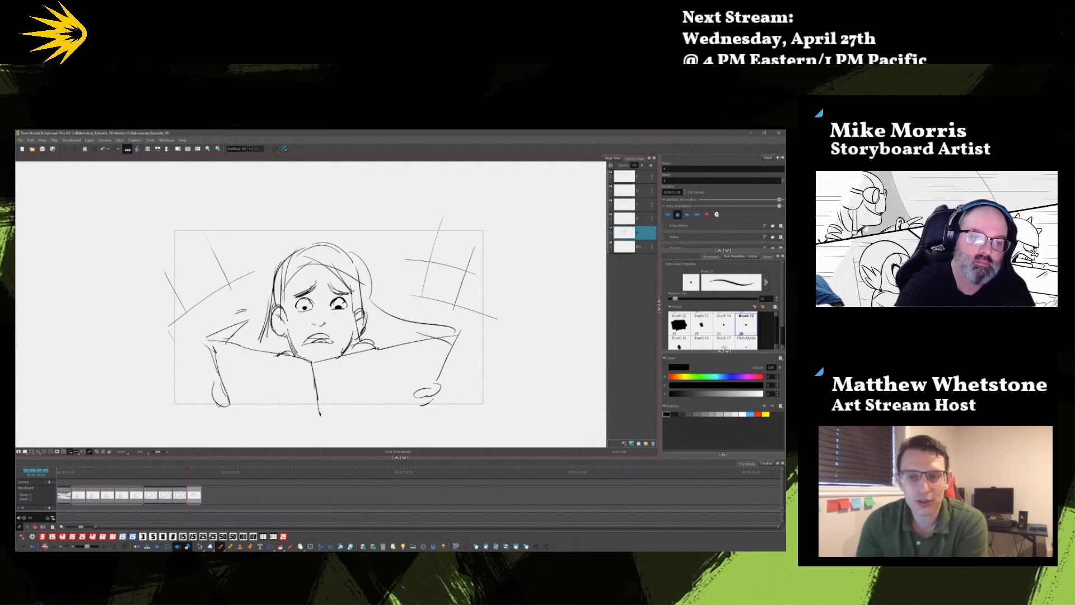
left_click_drag(230, 341, 218, 385)
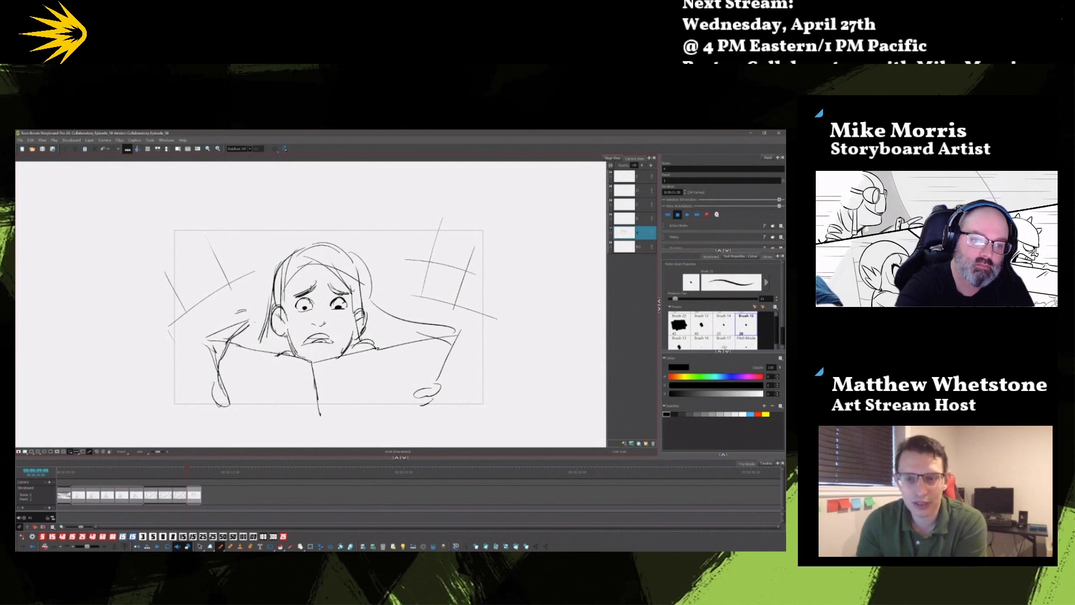
mouse_move(311, 361)
left_mouse_down()
mouse_move(231, 343)
mouse_move(219, 408)
left_mouse_up()
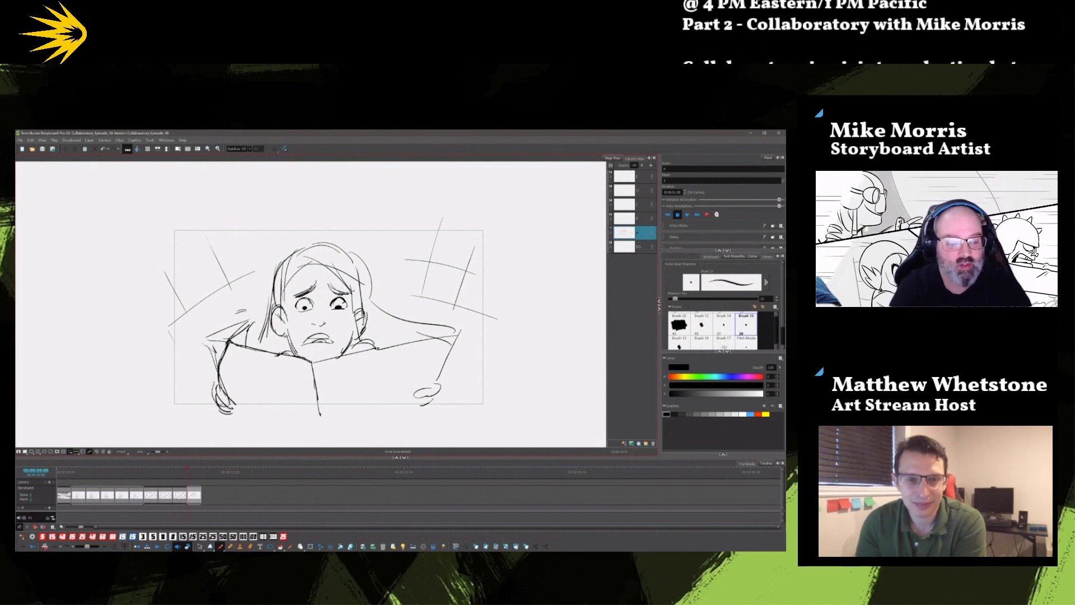
- Delete the old rough strokes around the map's left edge and return to the Brush tool
left_click(200, 546)
mouse_move(247, 320)
left_mouse_down()
mouse_move(213, 331)
mouse_move(208, 350)
mouse_move(221, 317)
left_mouse_up()
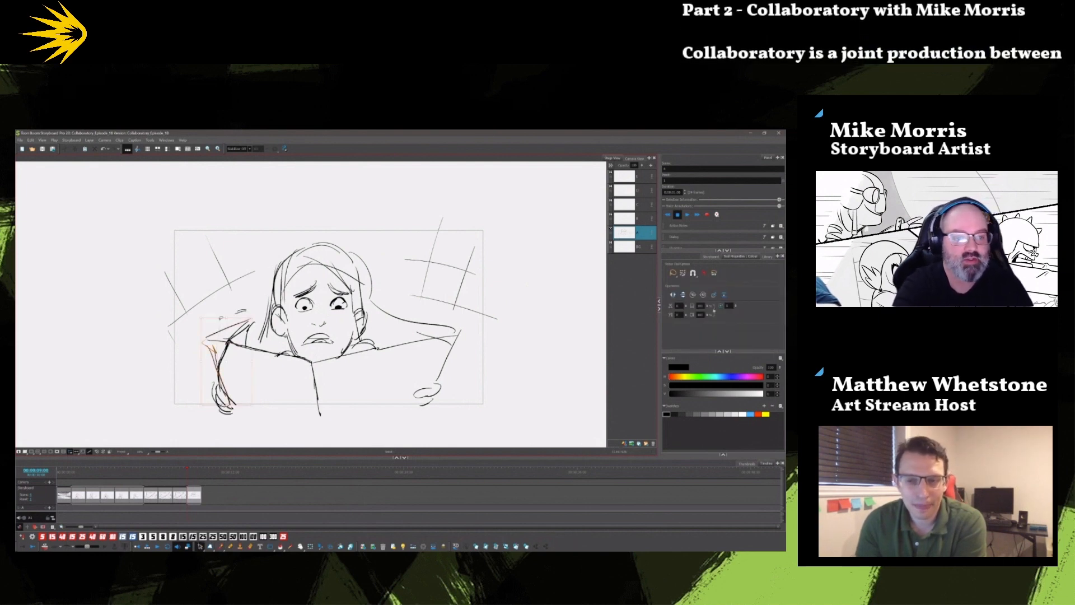
key("Escape")
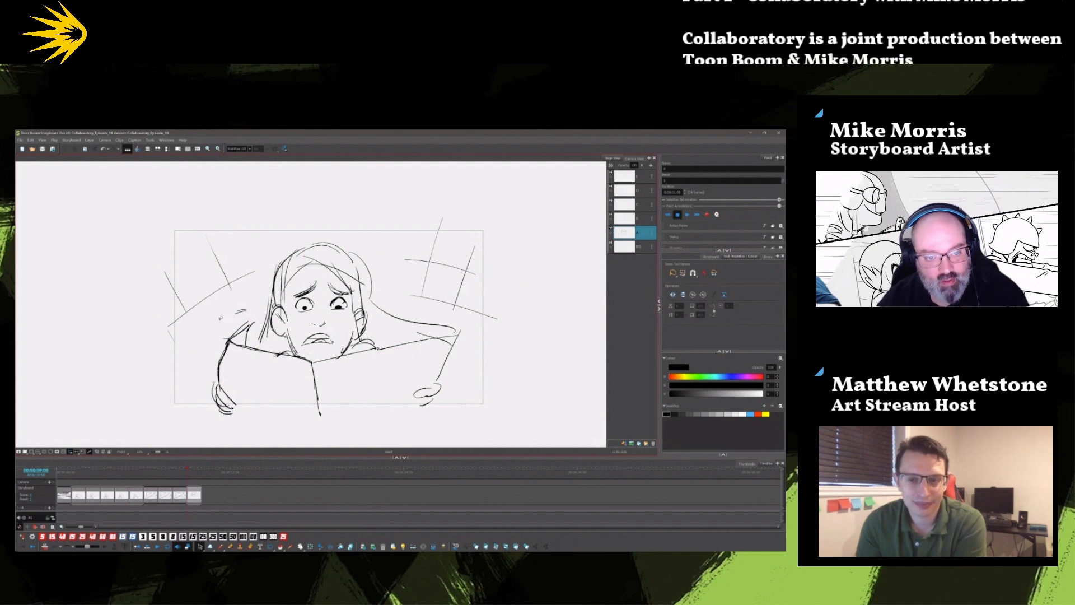
key("alt+b")
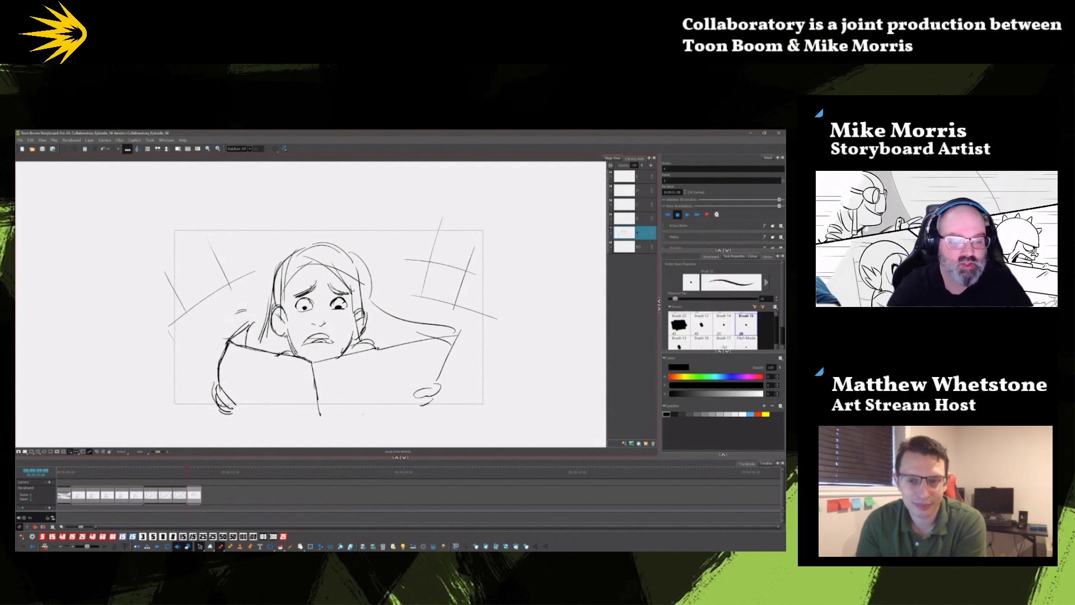
- Redraw the map's right half with gripping fingers, and add windblown hair strands and curved strokes beside the hand
left_click_drag(315, 364, 466, 335)
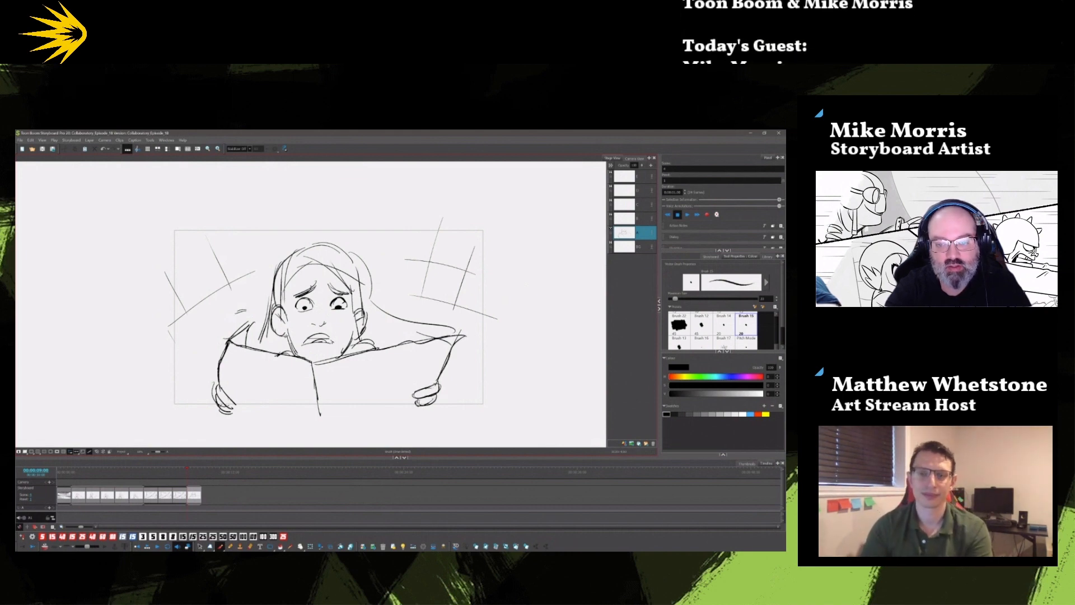
left_click_drag(437, 375, 425, 387)
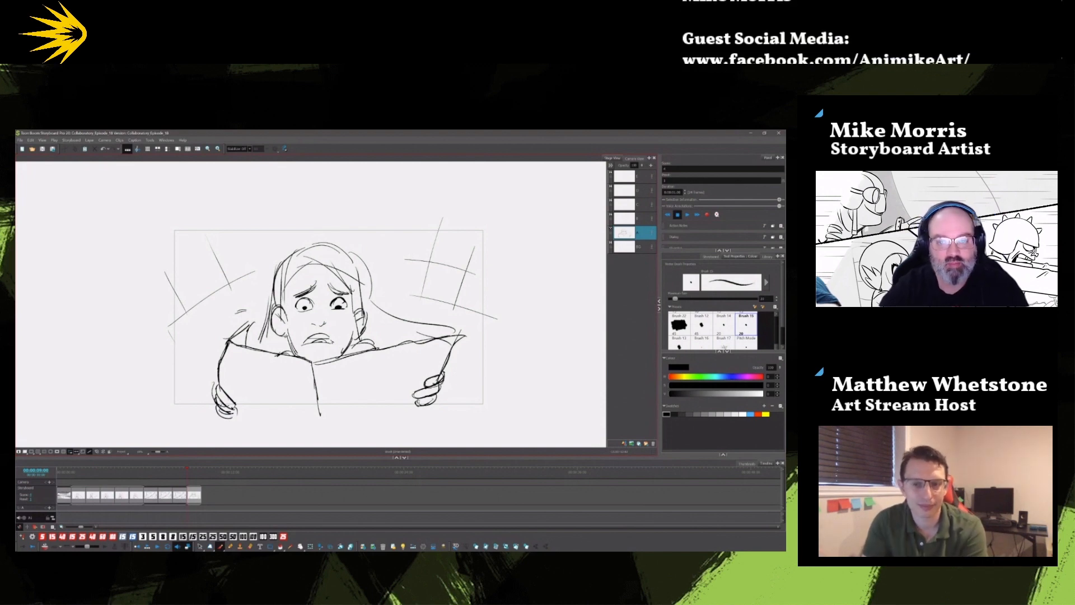
mouse_move(371, 279)
left_mouse_down()
mouse_move(399, 303)
mouse_move(460, 315)
left_mouse_up()
left_click_drag(441, 315, 493, 344)
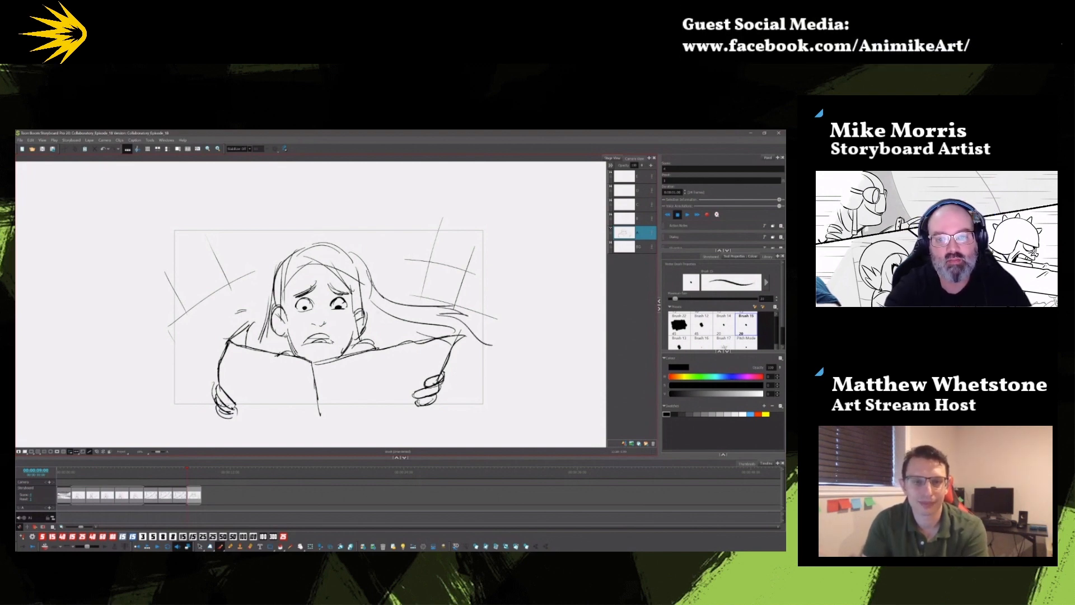
mouse_move(445, 371)
left_mouse_down()
mouse_move(483, 384)
mouse_move(478, 408)
left_mouse_up()
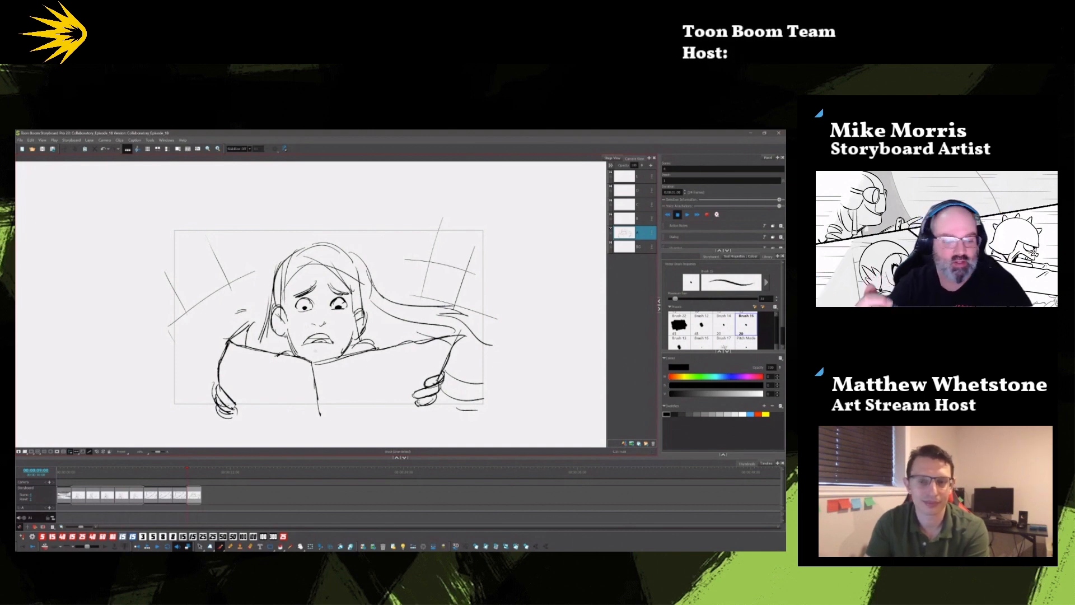
- Delete the stray hair strokes along the left side of the forehead and redraw the hair sweeping from the crown into the wind
left_click(201, 546)
left_click(295, 262)
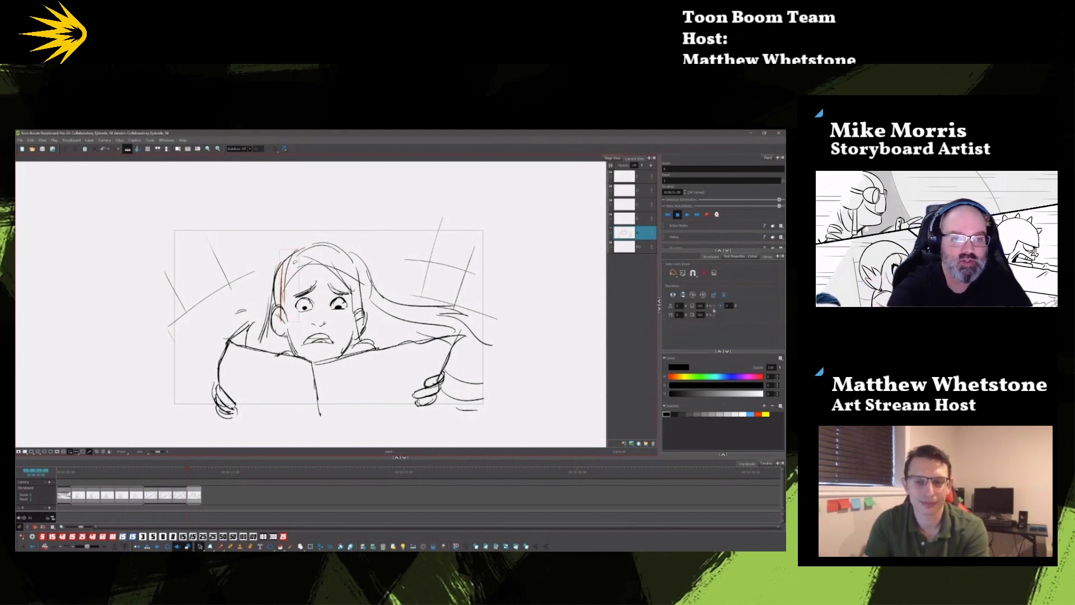
key("Delete")
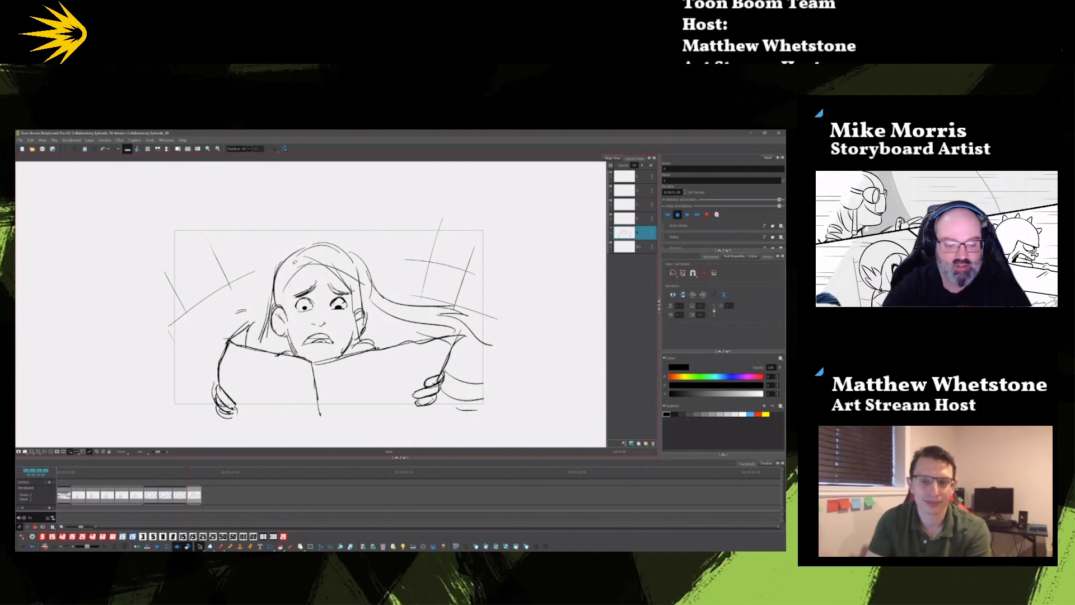
key("alt+b")
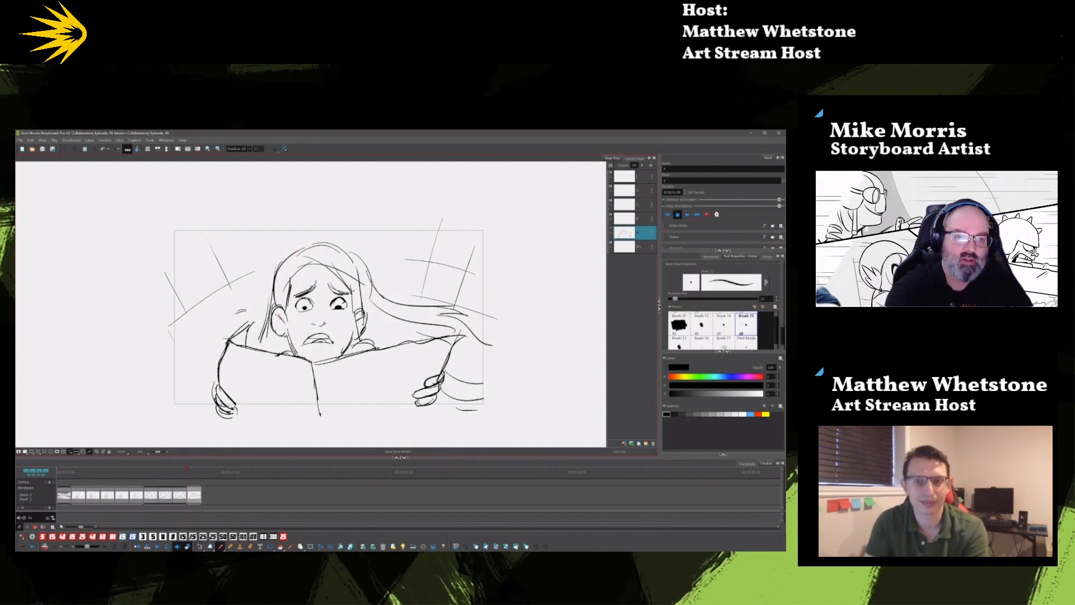
left_click_drag(317, 265, 390, 303)
mouse_move(317, 245)
left_mouse_down()
mouse_move(406, 304)
mouse_move(459, 311)
left_mouse_up()
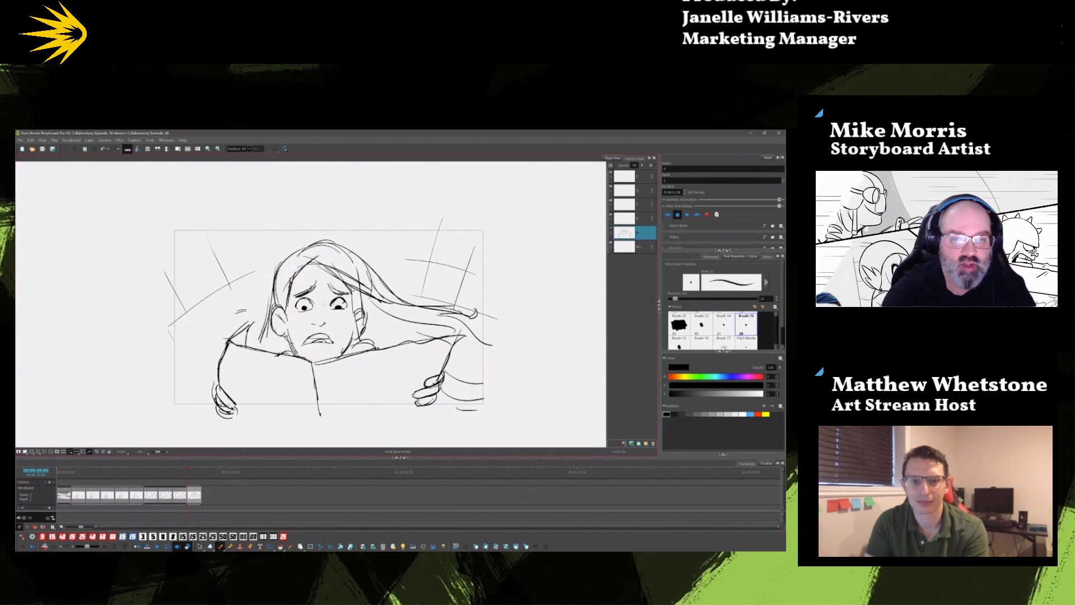
- Replace the girl's closed frown with a dark open mouth
key("alt+s")
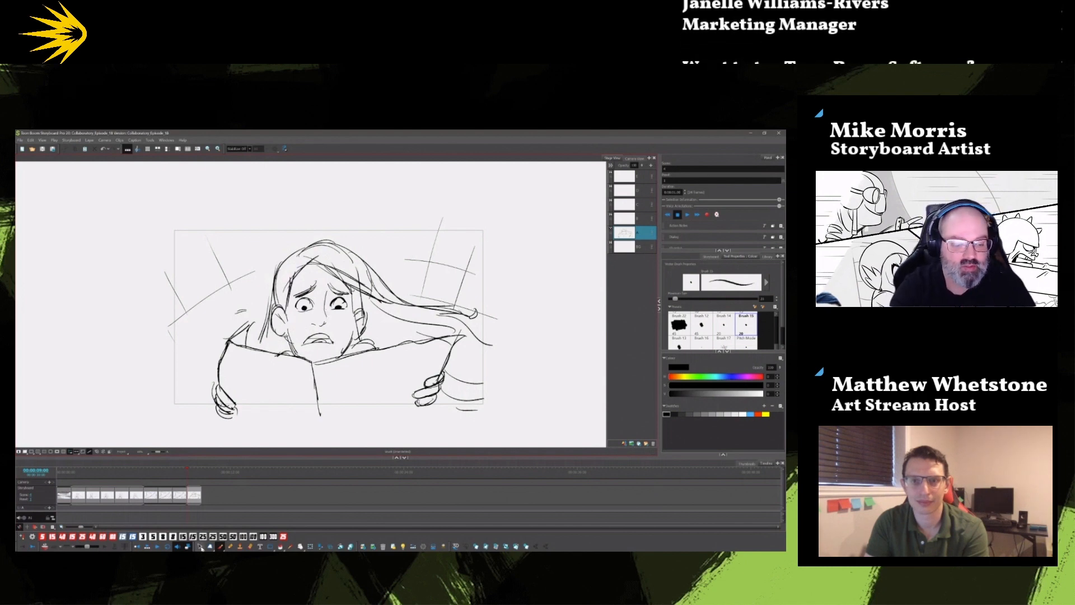
left_click_drag(317, 327, 322, 325)
left_click(381, 386)
key("alt+b")
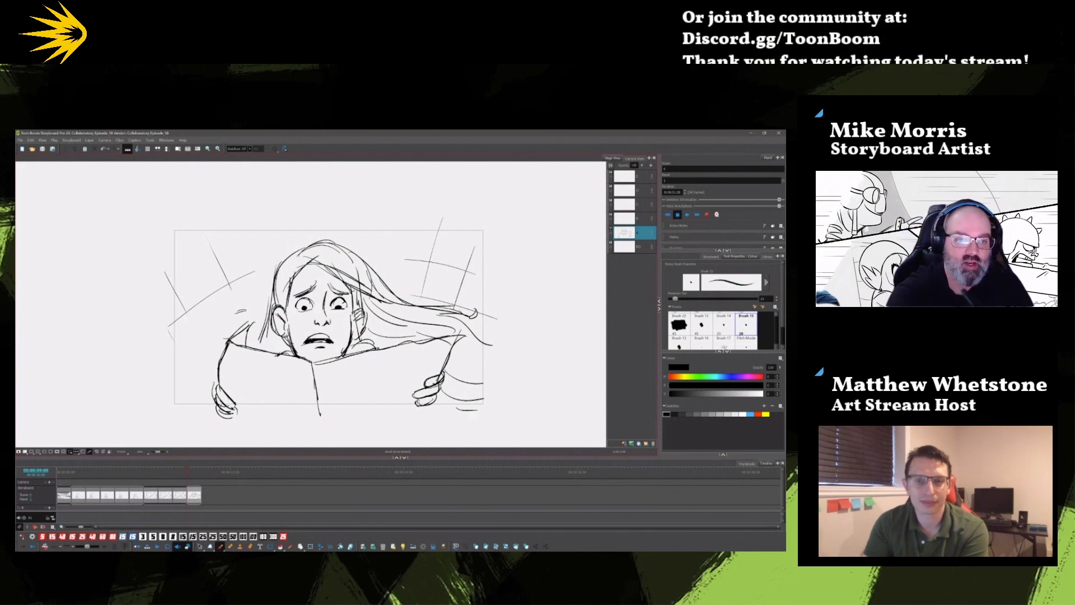
- Delete the loose strand beside the girl's neck and adjust the shoulder strokes on both sides
left_click(200, 546)
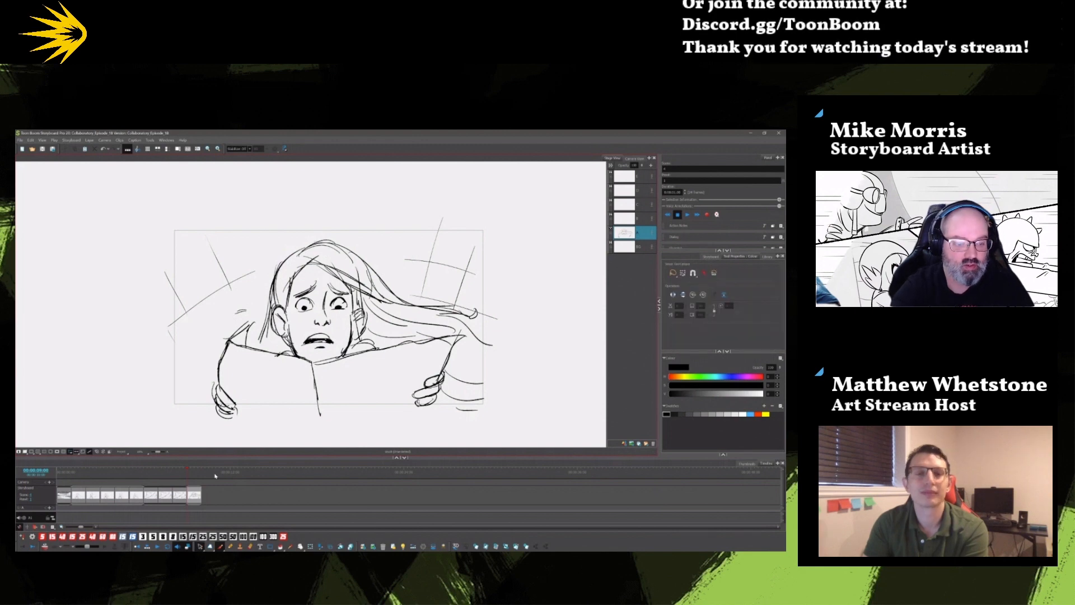
left_click(269, 338)
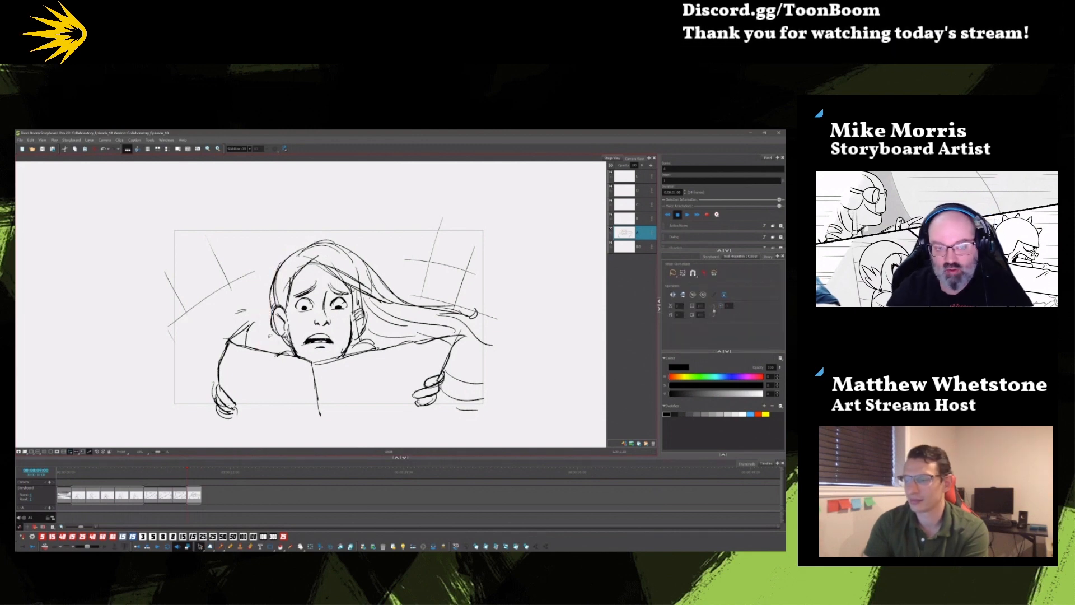
key("Delete")
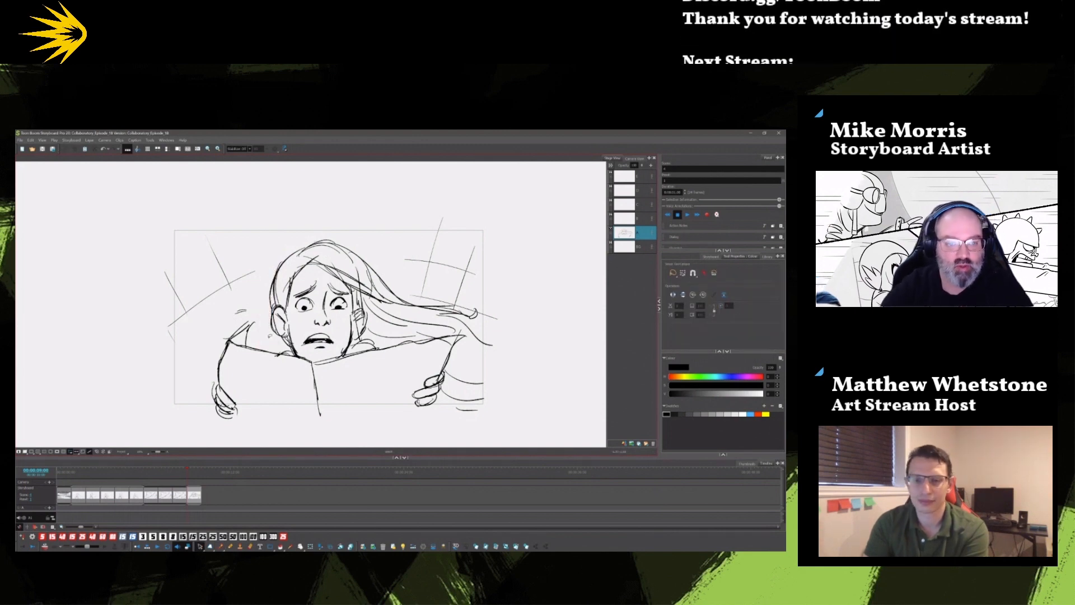
left_click(284, 353)
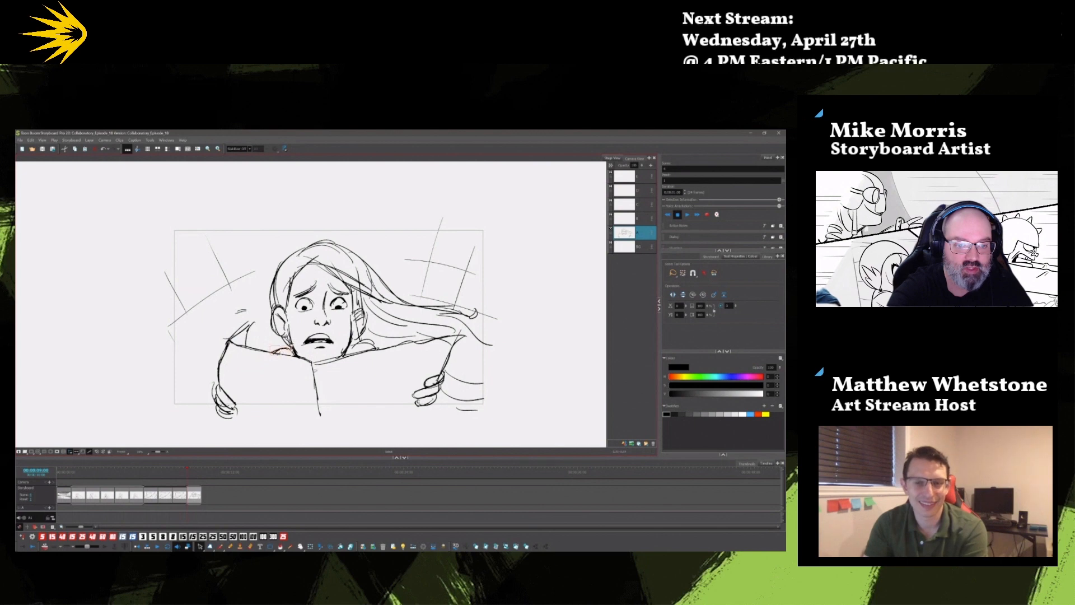
left_click_drag(368, 439, 388, 427)
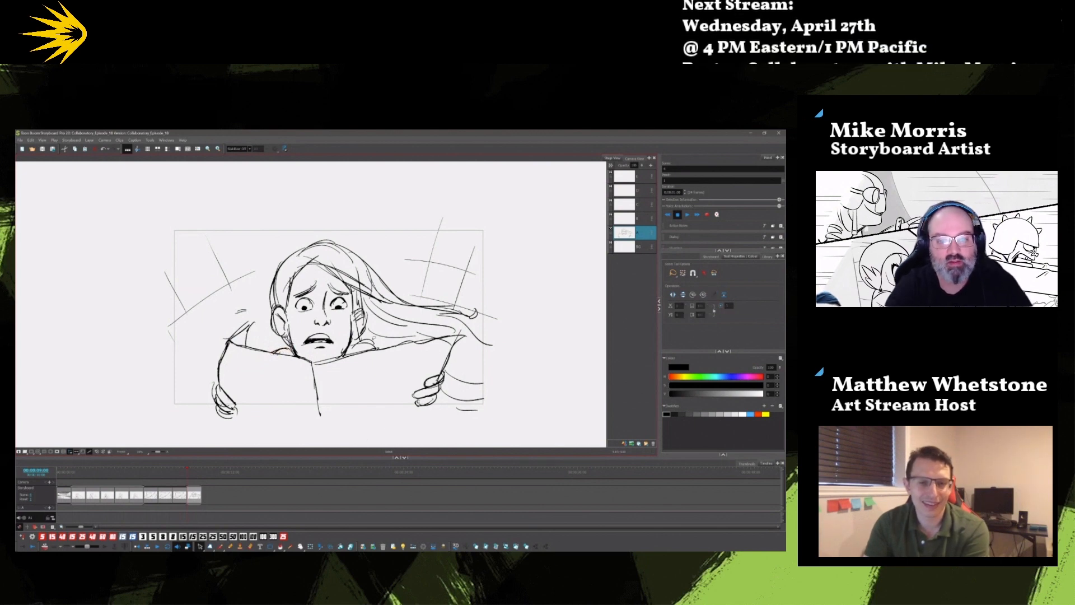
left_click_drag(358, 348, 360, 352)
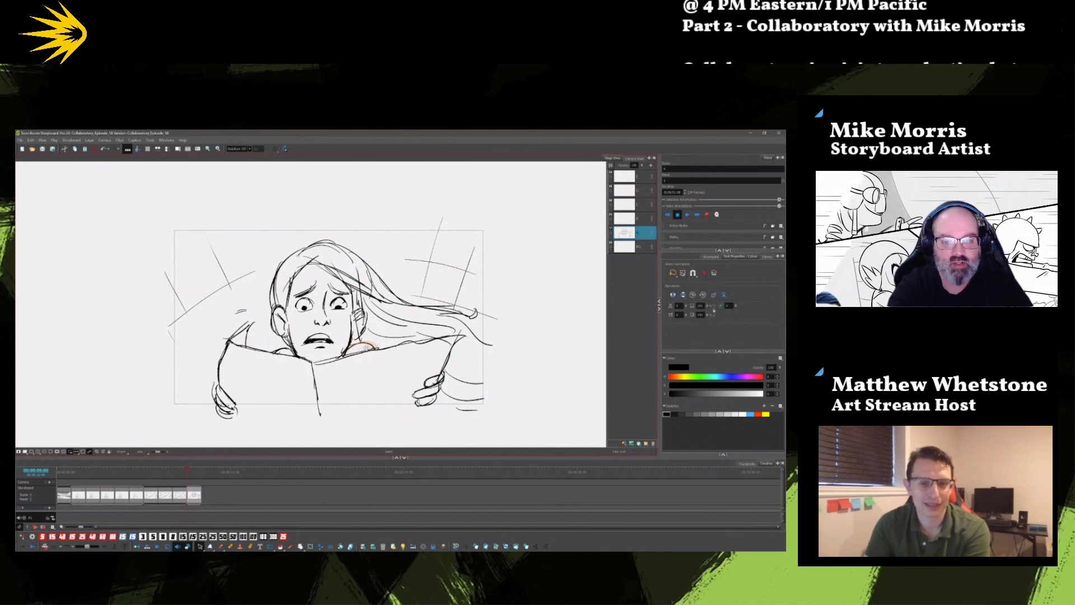
left_click(371, 412)
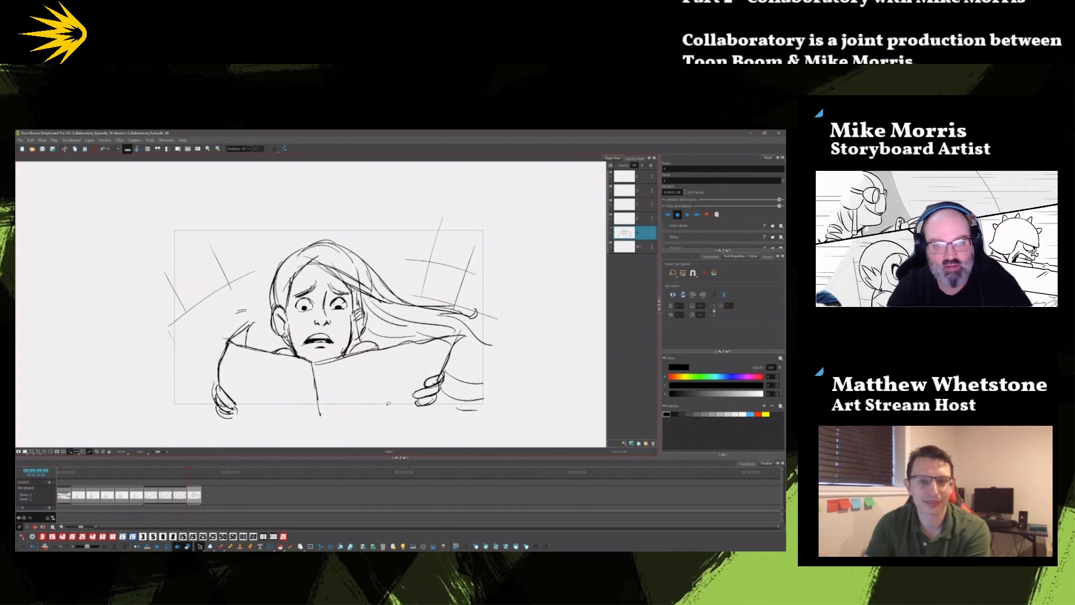
- Adjust the girl's right-hand eyebrow and refine the lines around her eyes with the Brush tool
left_click(345, 291)
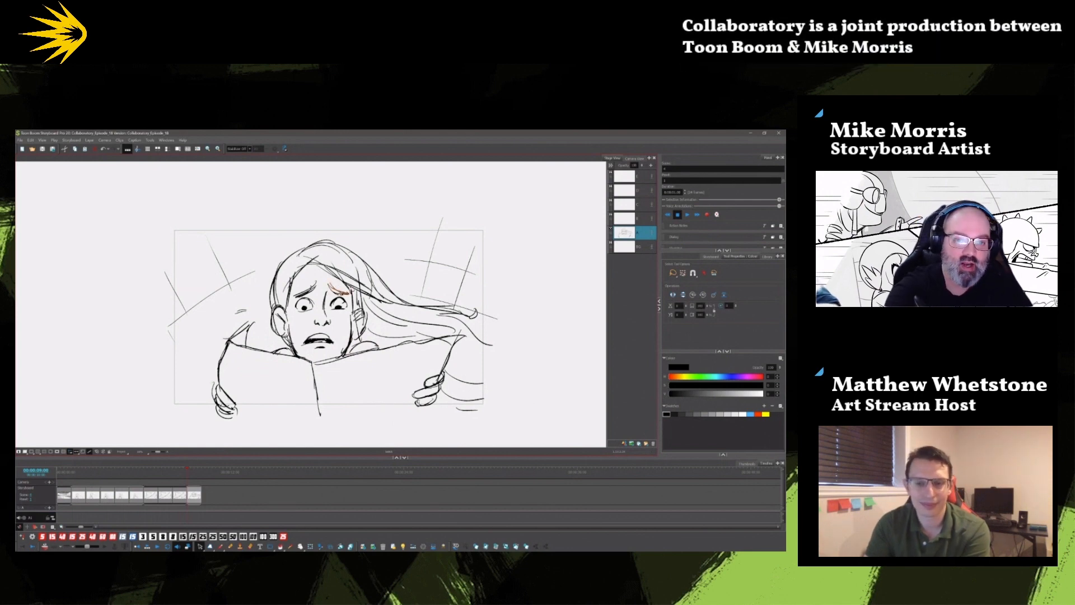
left_click(472, 354)
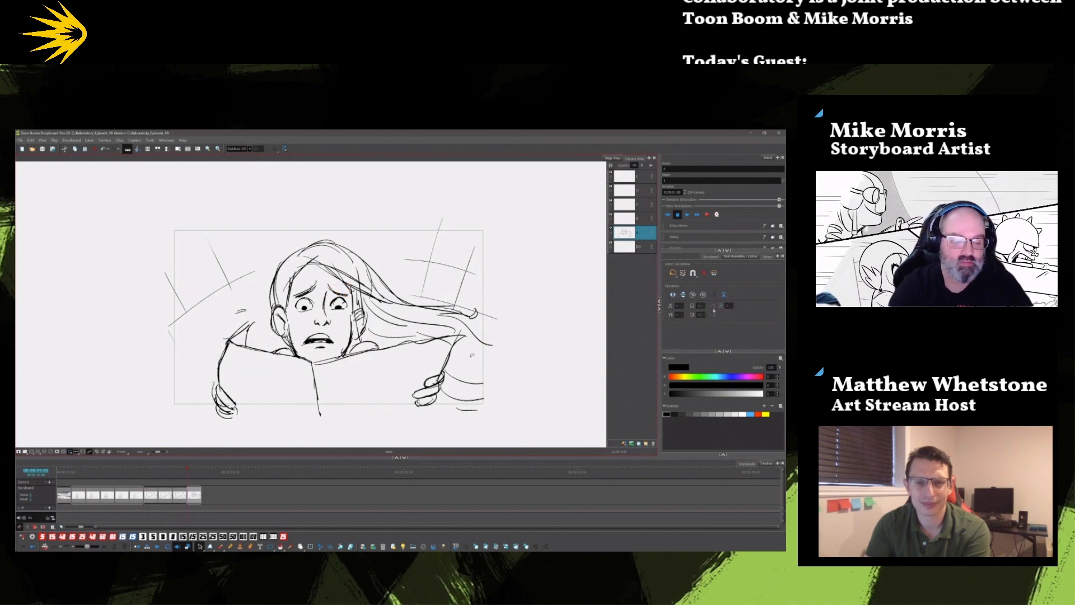
key("alt+b")
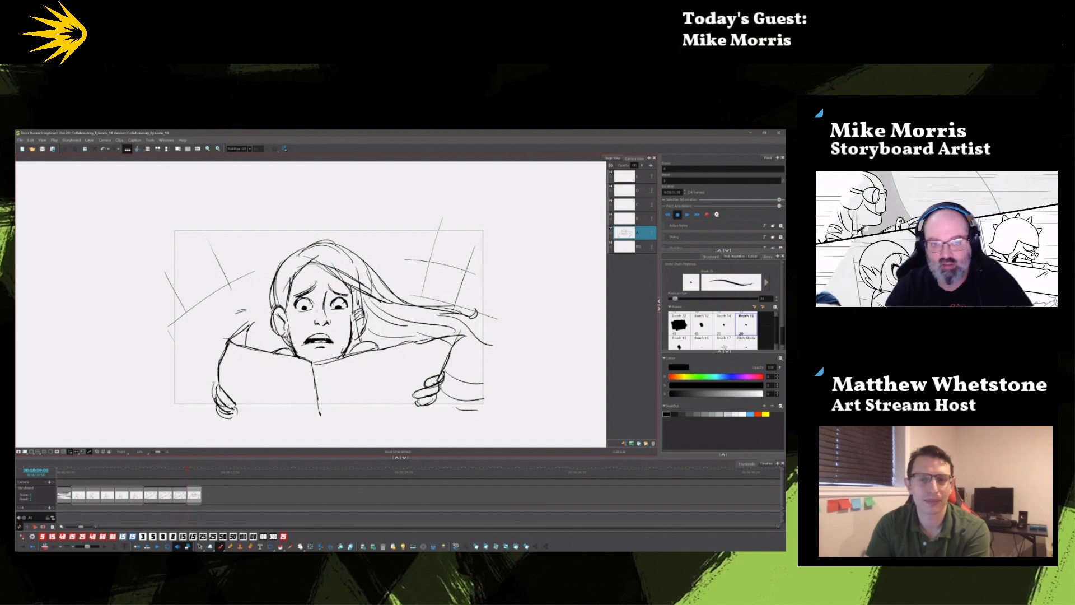
- Duplicate the panel, and delete the map, both hands and the girl's pupils from the copy
left_click(516, 546)
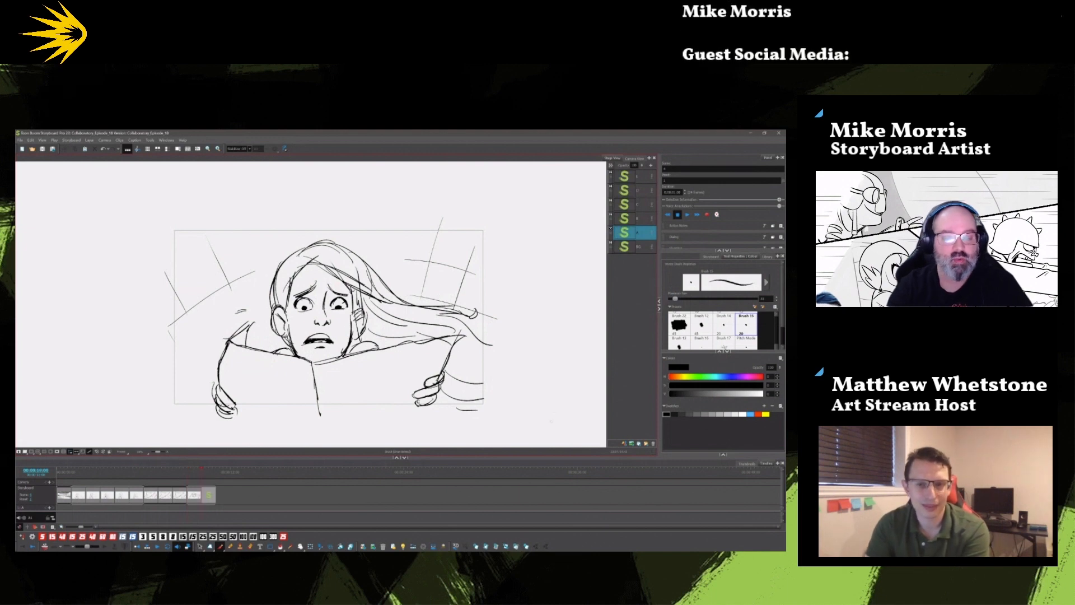
key("alt+s")
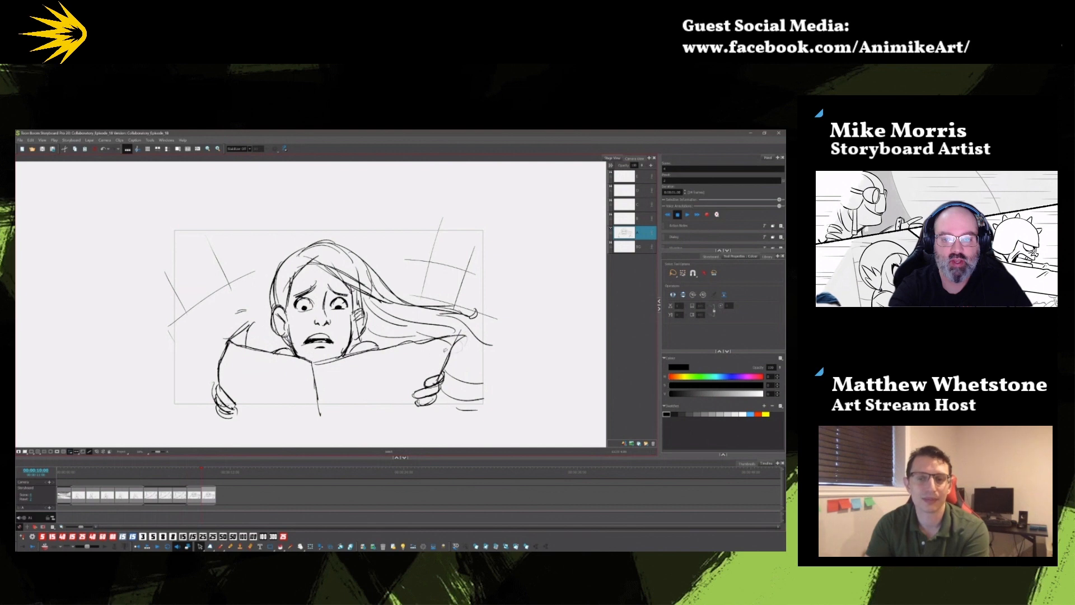
mouse_move(445, 350)
left_mouse_down()
mouse_move(257, 354)
mouse_move(224, 369)
mouse_move(269, 406)
mouse_move(415, 398)
mouse_move(449, 350)
left_mouse_up()
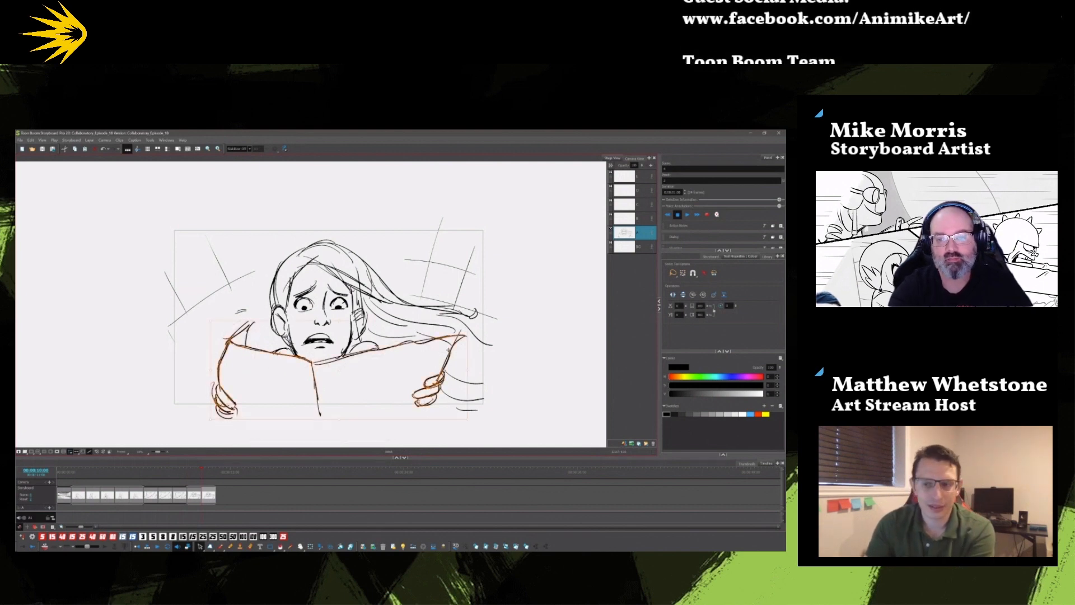
key("Delete")
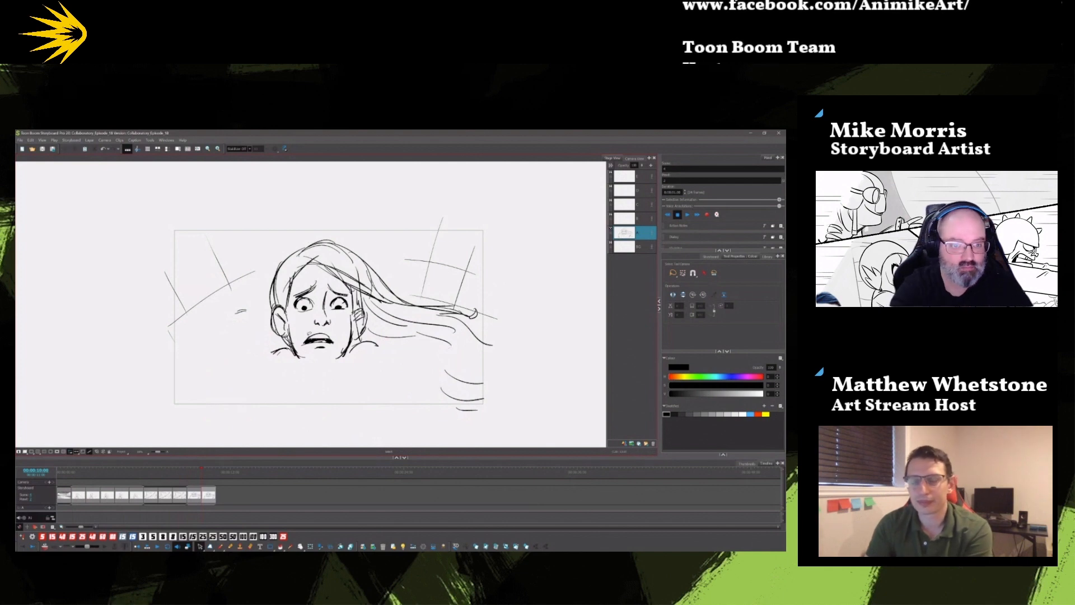
left_click(303, 307)
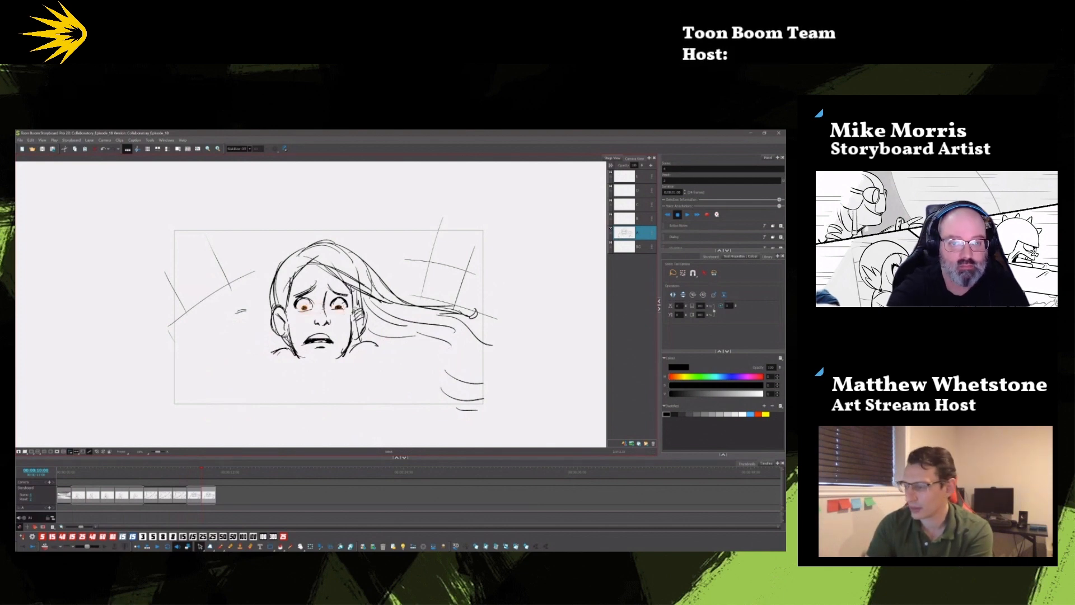
key("Delete")
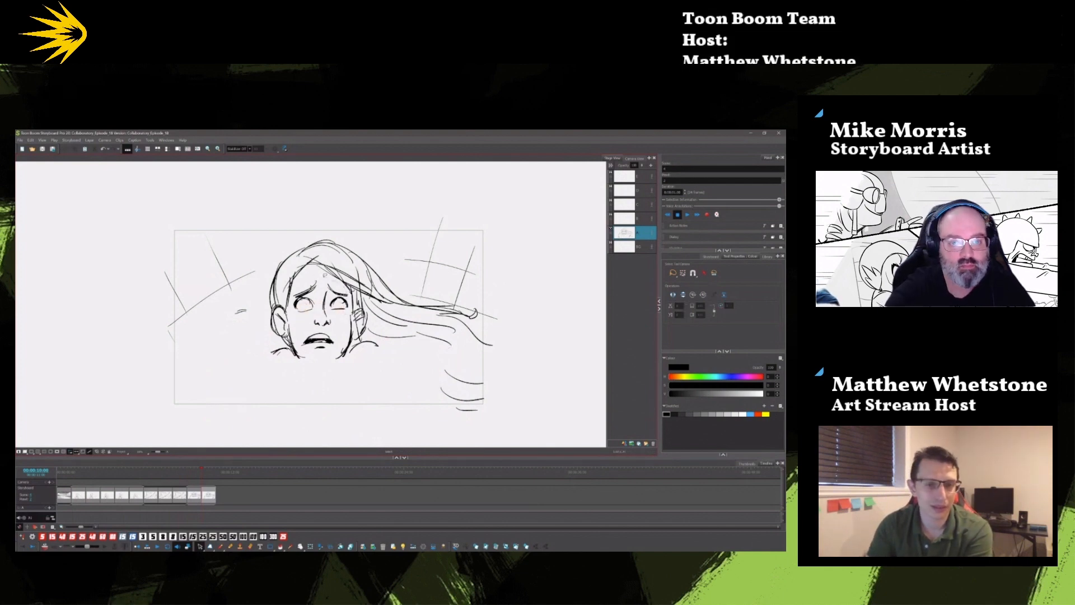
- Redraw the girl's pupils with the Brush tool, then enlarge her open mouth and shade its inside dark
mouse_move(326, 351)
left_mouse_down()
mouse_move(327, 336)
mouse_move(288, 335)
mouse_move(280, 322)
left_mouse_up()
key("Escape")
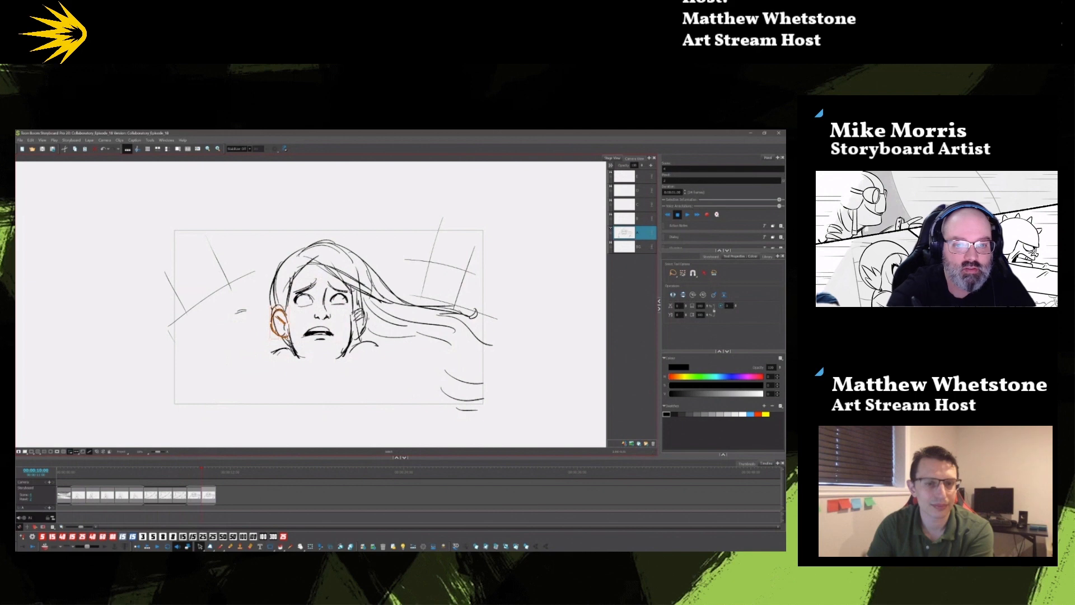
mouse_move(353, 308)
left_mouse_down()
mouse_move(351, 338)
mouse_move(360, 323)
left_mouse_up()
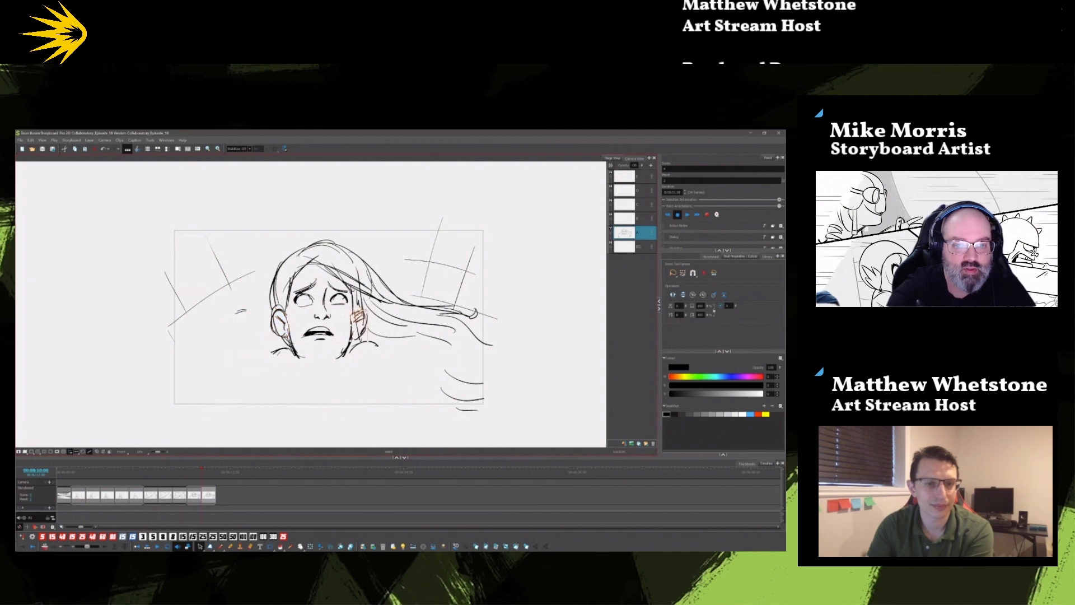
left_click(362, 384)
left_click(221, 547)
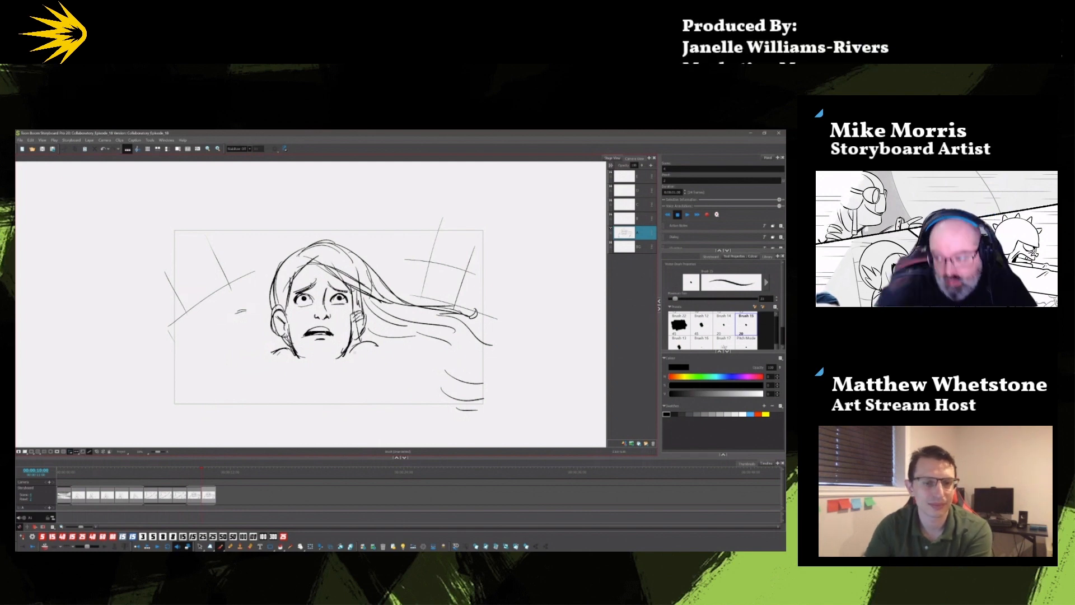
scroll(723, 313, "down", 1)
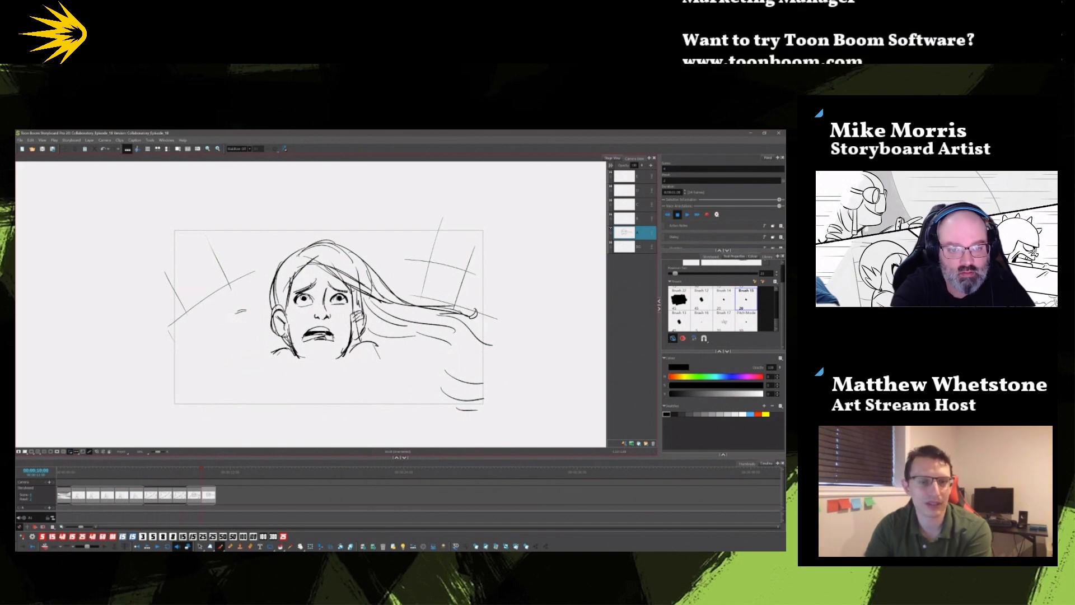
left_click_drag(322, 336, 301, 338)
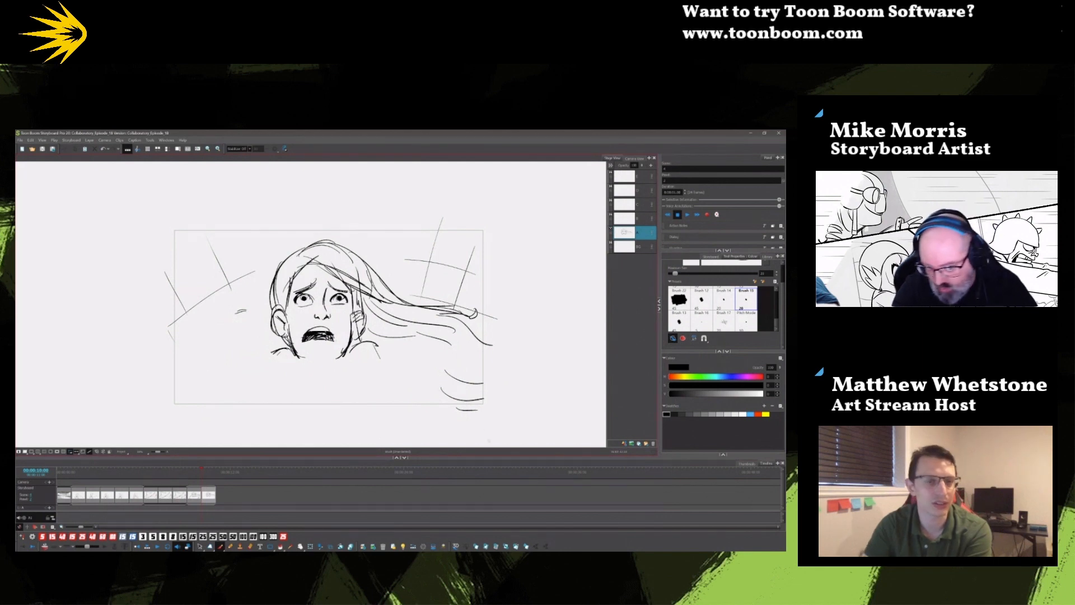
- Sketch short slanted rain strokes in the background on both sides of the girl's head
left_click_drag(404, 225, 401, 248)
left_click_drag(415, 233, 411, 255)
left_click_drag(251, 232, 253, 247)
left_click_drag(219, 202, 238, 263)
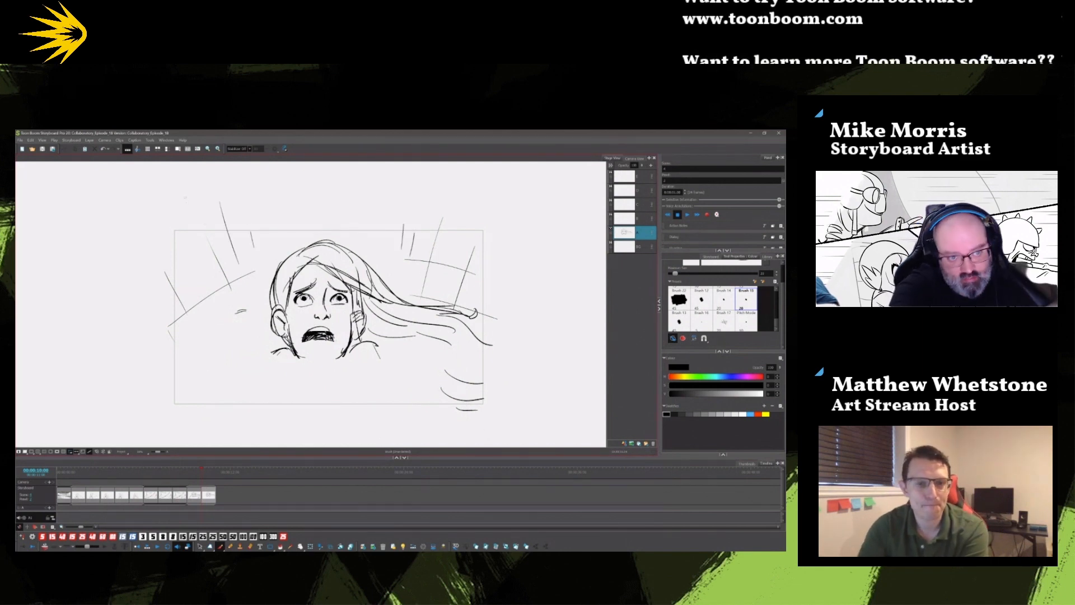
left_click_drag(185, 201, 198, 248)
mouse_move(216, 321)
left_mouse_down()
mouse_move(226, 356)
mouse_move(208, 350)
left_mouse_up()
left_click_drag(205, 391, 219, 429)
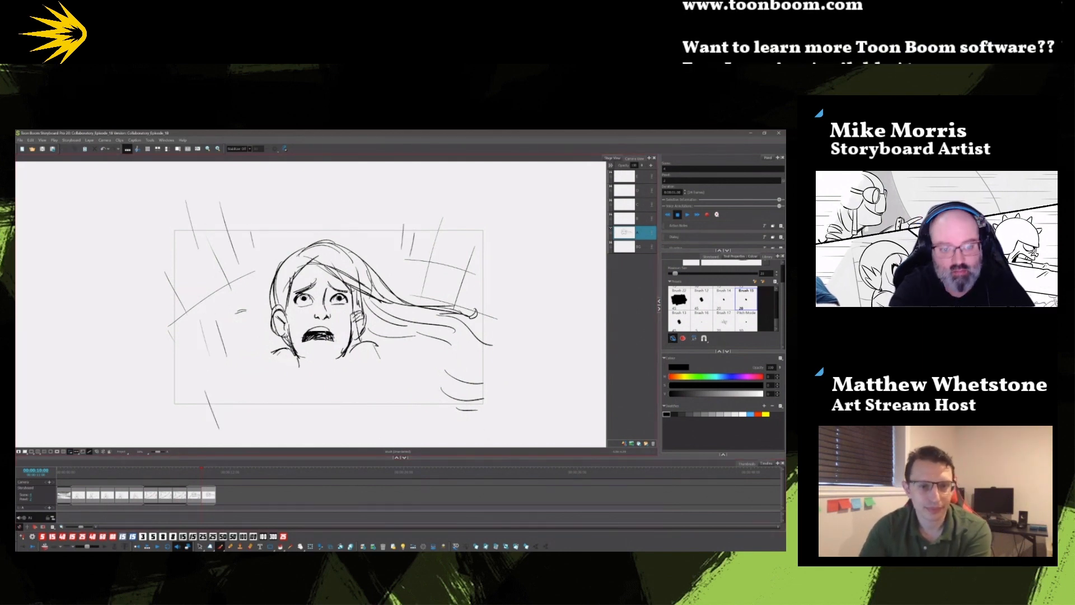
- Sketch the girl's left-hand arm line, her collar and the clenched shape below her chin, and reinforce her jawline
left_click_drag(276, 352, 256, 415)
mouse_move(320, 371)
left_mouse_down()
mouse_move(361, 361)
mouse_move(325, 372)
left_mouse_up()
mouse_move(287, 369)
left_mouse_down()
mouse_move(312, 374)
mouse_move(310, 408)
mouse_move(321, 403)
left_mouse_up()
left_click_drag(297, 403, 324, 404)
left_click_drag(347, 407, 330, 409)
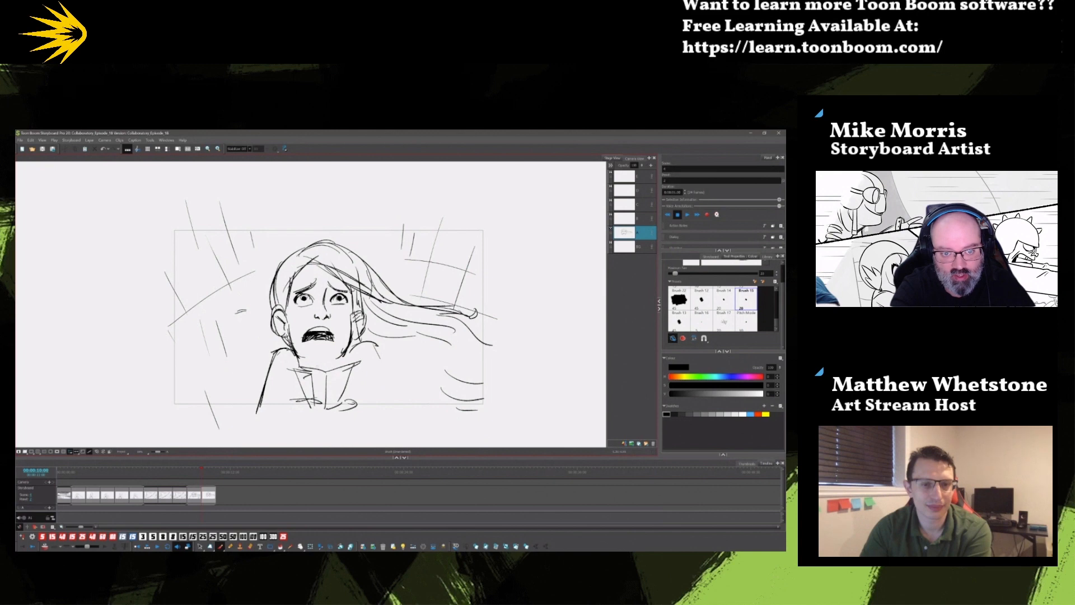
left_click_drag(306, 360, 326, 367)
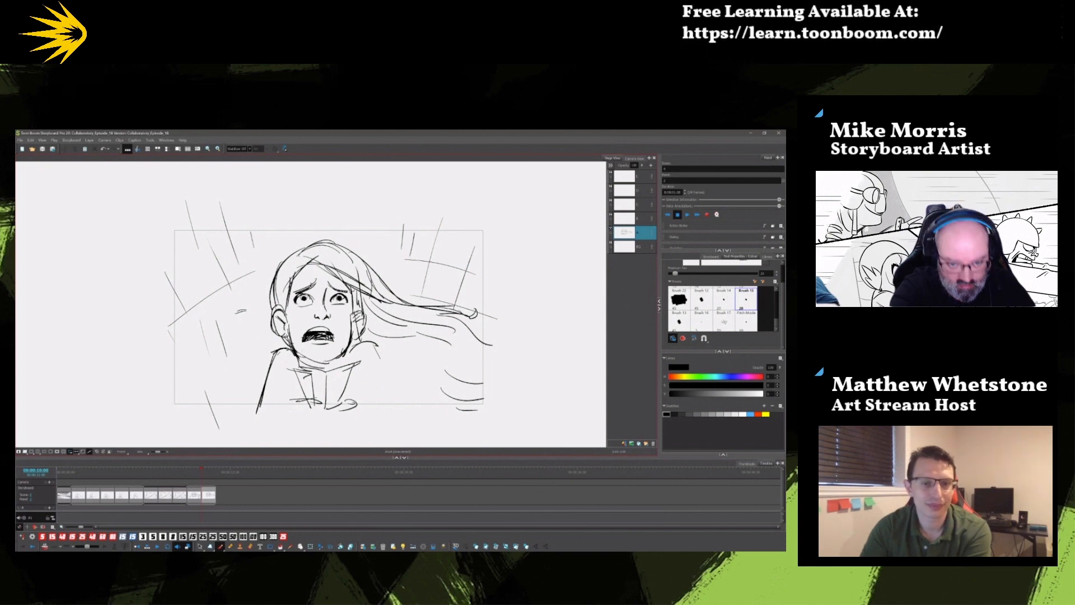
- Nudge the girl's open mouth slightly sideways and flip between this panel and the previous one to compare the poses
left_click(200, 546)
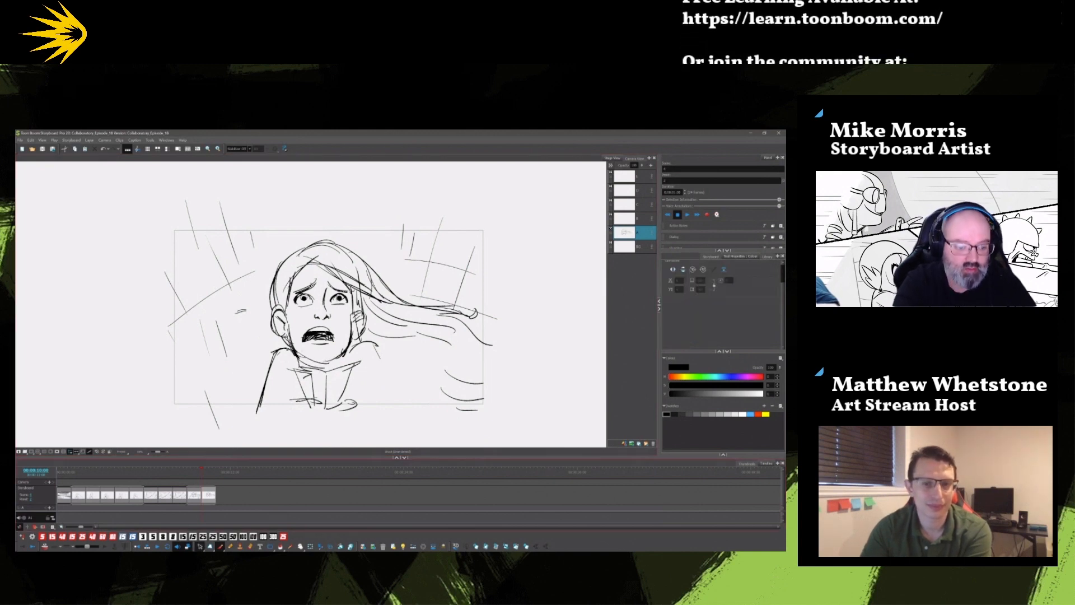
left_click(325, 338)
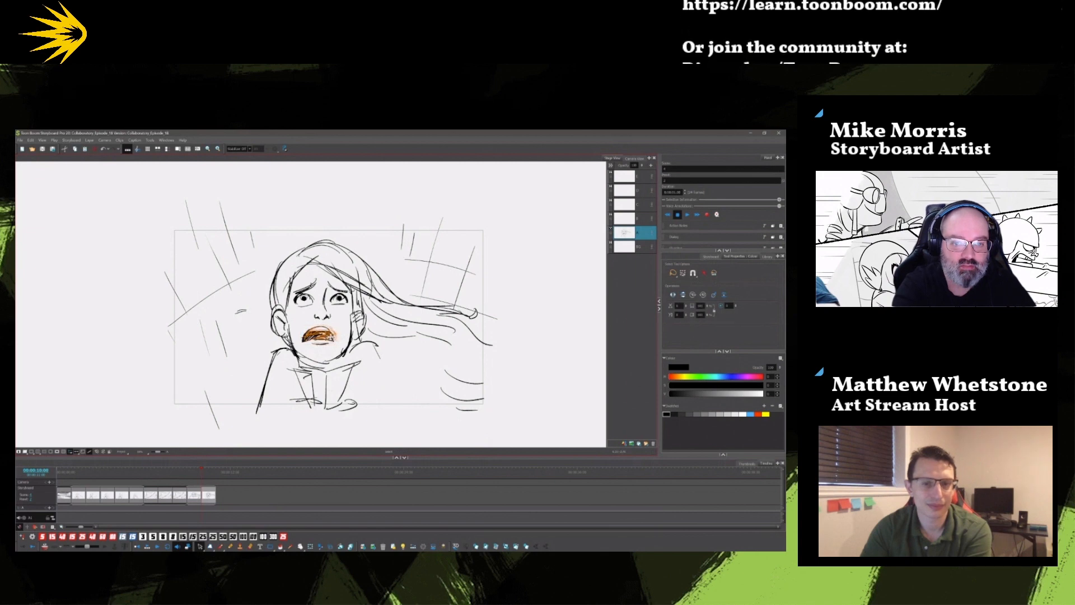
left_click(390, 390)
key("f")
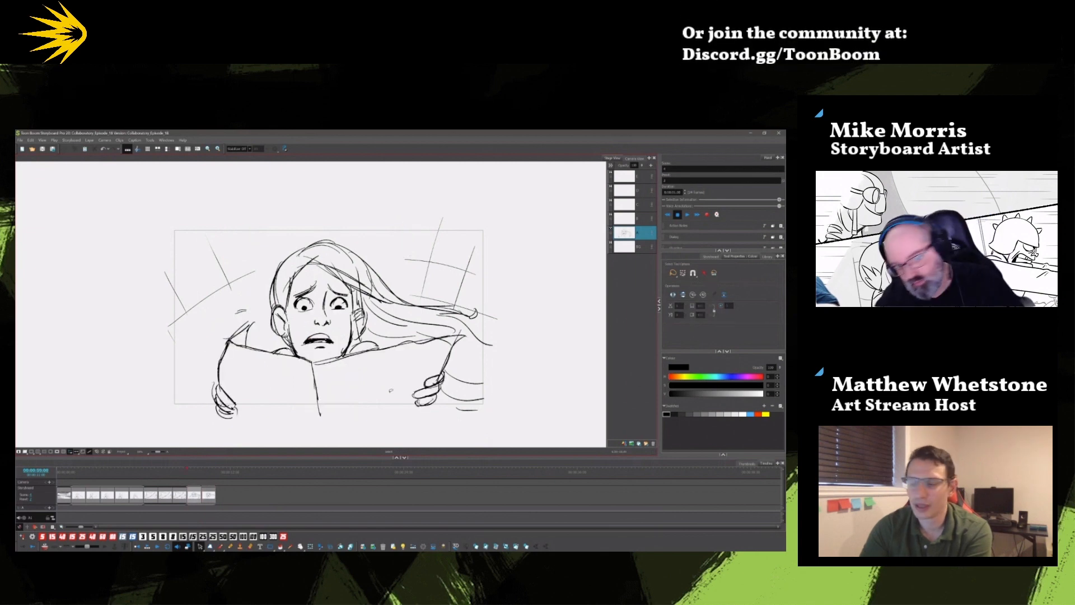
key("g")
key("f")
key("g")
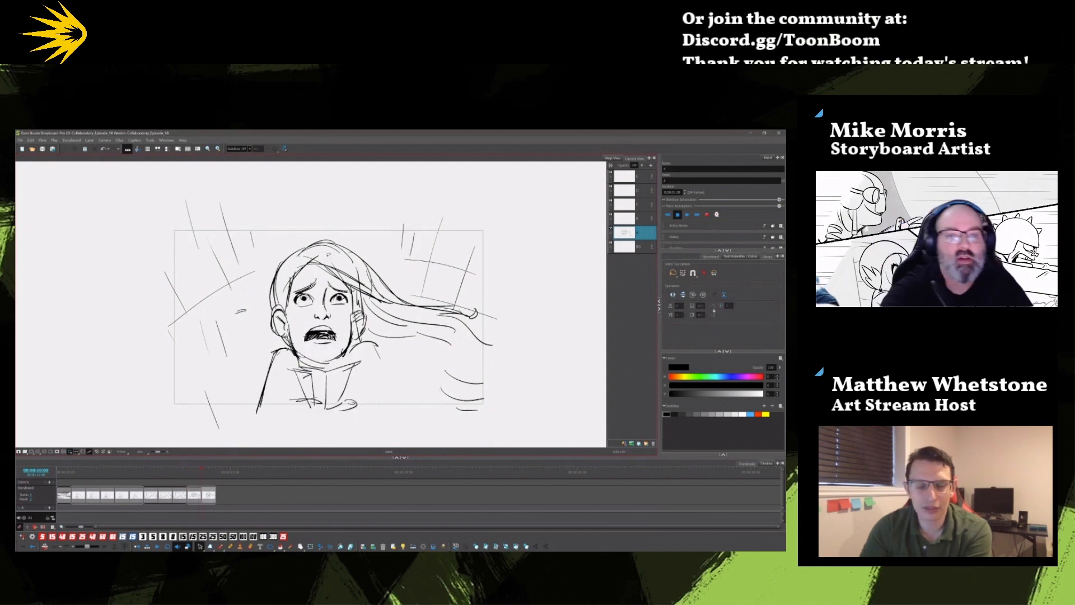
- Select the girl's long wind-blown hair strokes and delete them
left_click(330, 263)
left_click(313, 259, "shift")
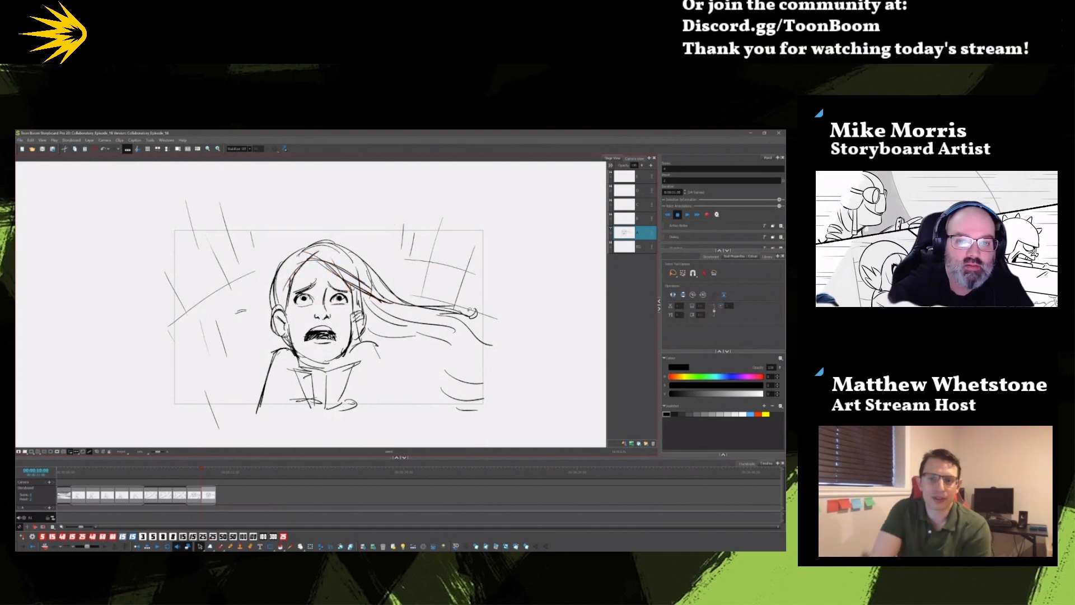
left_click_drag(472, 312, 447, 351)
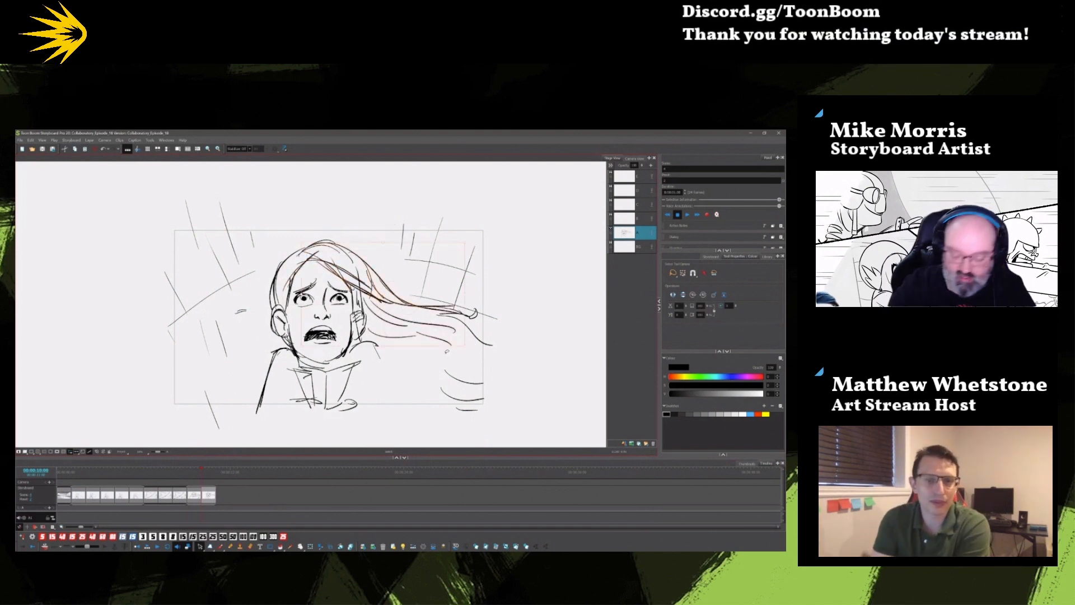
key("Delete")
key("alt+b")
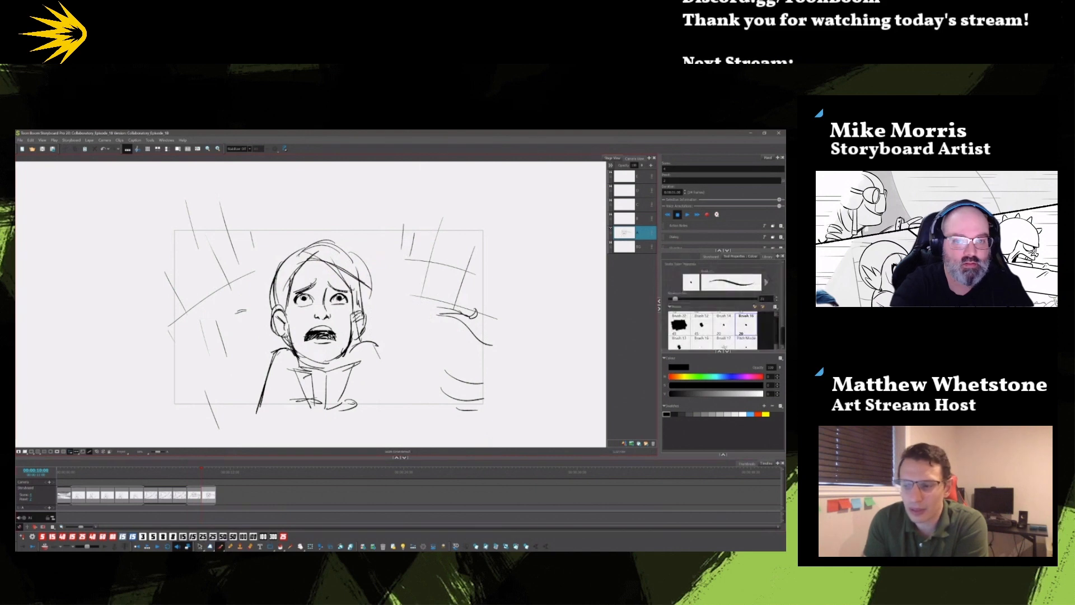
- Draw new wavy strands of hair blowing behind the girl and add the outer lines of her right-hand arm
mouse_move(351, 251)
left_mouse_down()
mouse_move(407, 291)
mouse_move(485, 320)
left_mouse_up()
left_click_drag(465, 316, 439, 328)
mouse_move(389, 366)
left_mouse_down()
mouse_move(487, 336)
mouse_move(388, 371)
mouse_move(396, 407)
left_mouse_up()
left_click_drag(382, 369, 394, 407)
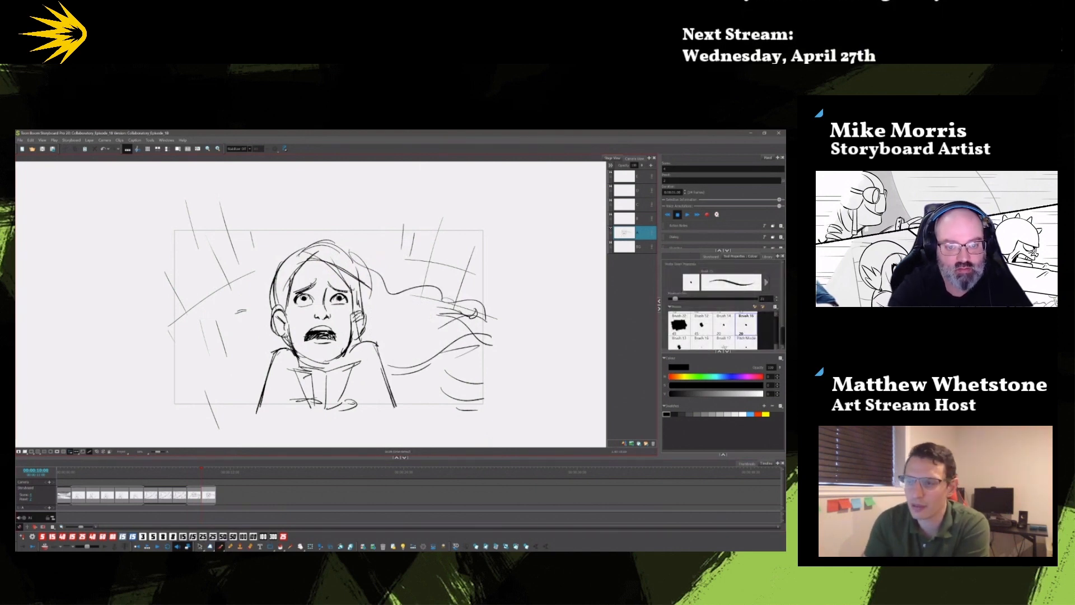
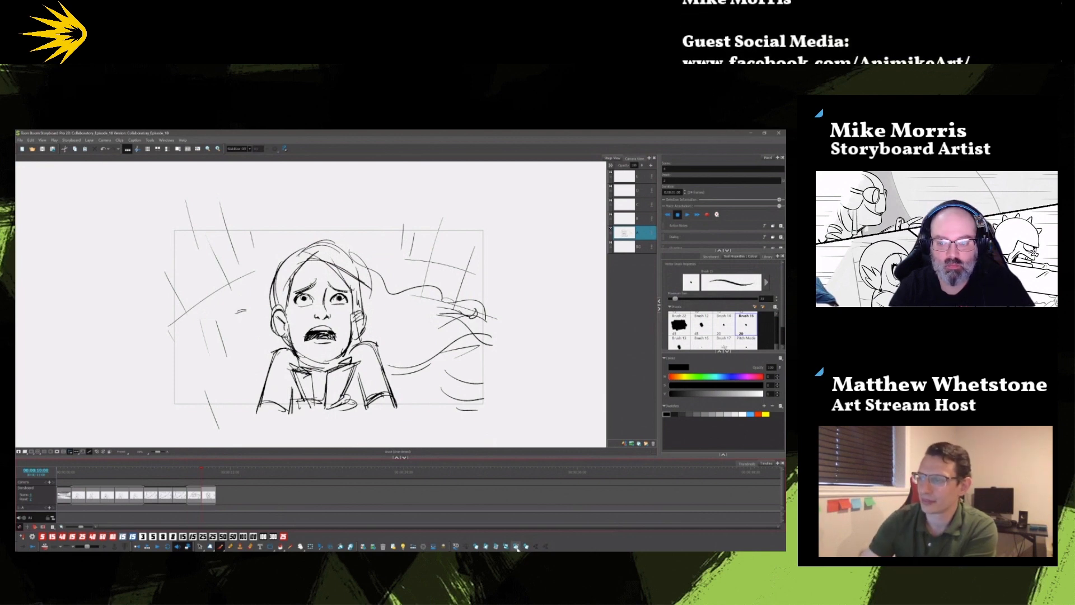
- Duplicate the finished panel twice and scrub the timeline across the copies
left_click(514, 545)
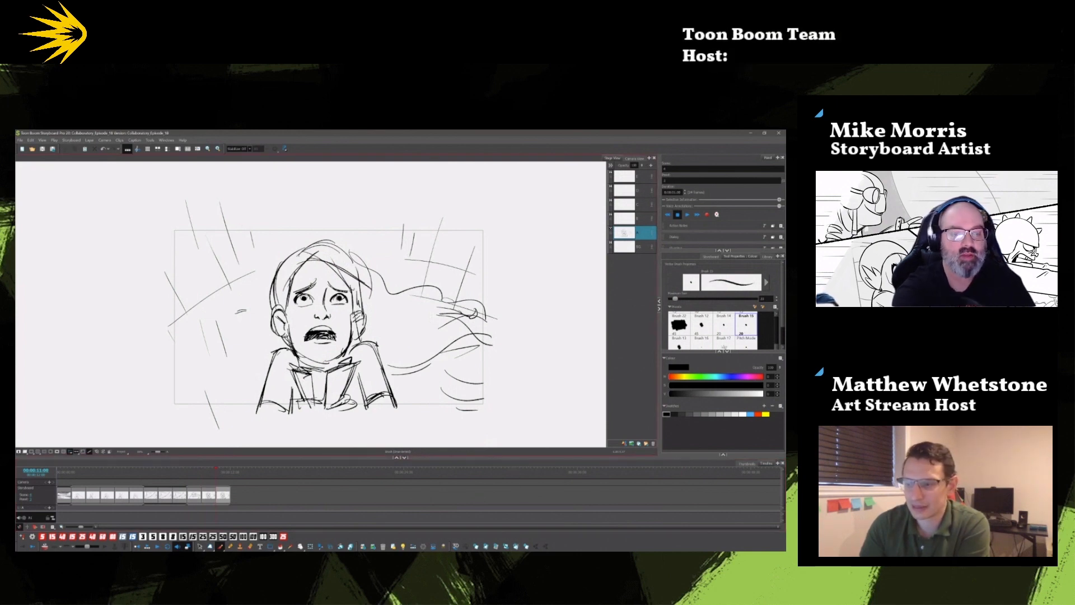
left_click(515, 546)
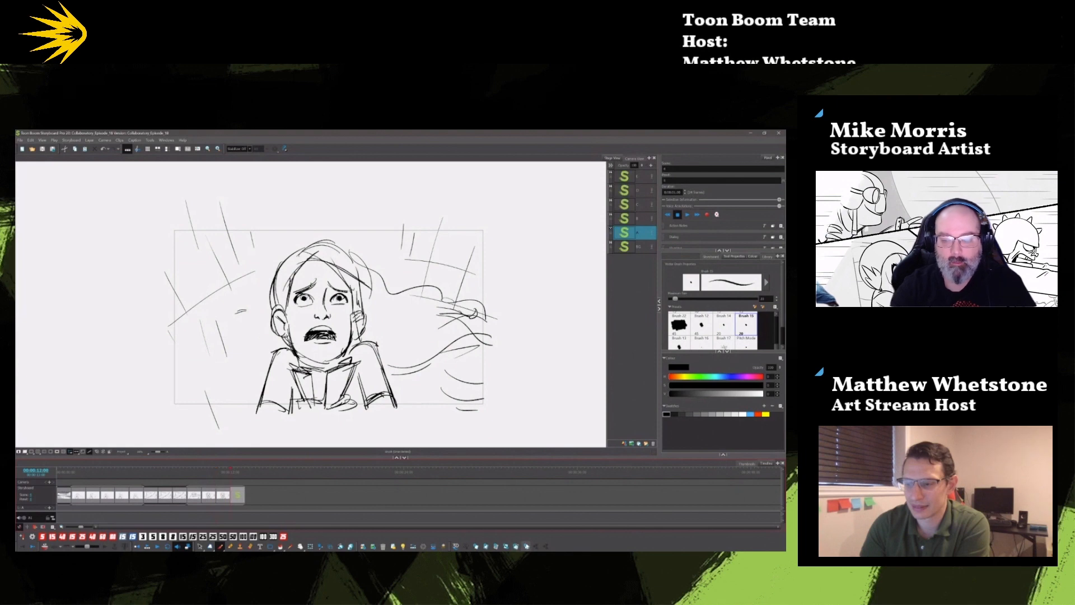
left_click_drag(197, 473, 224, 481)
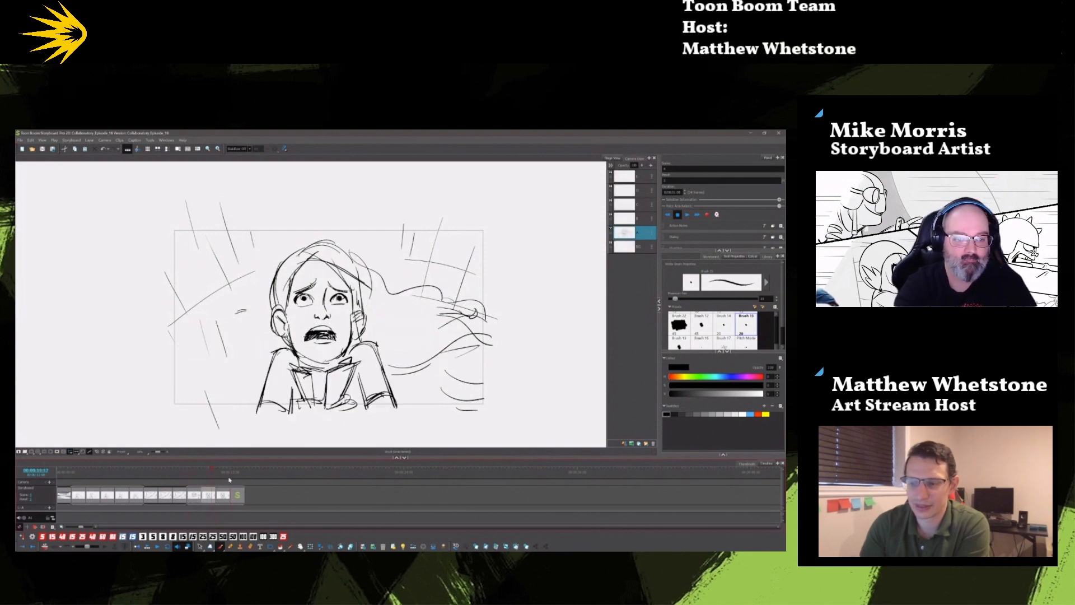
- Shift the girl's pupils slightly in the last copy and flip between the neighbouring panels to compare them
left_click(200, 546)
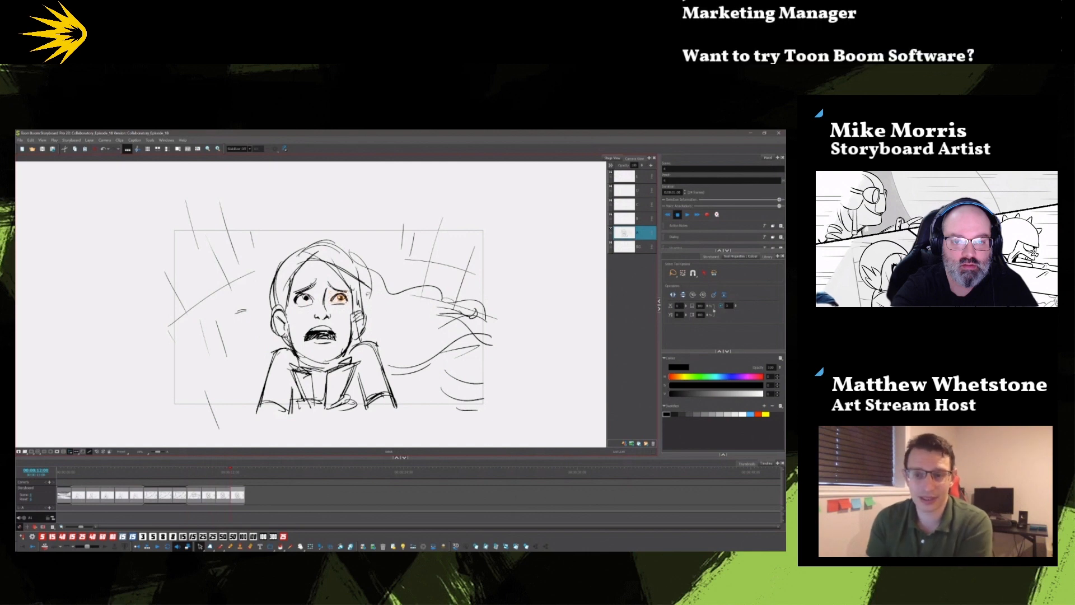
left_click(416, 337)
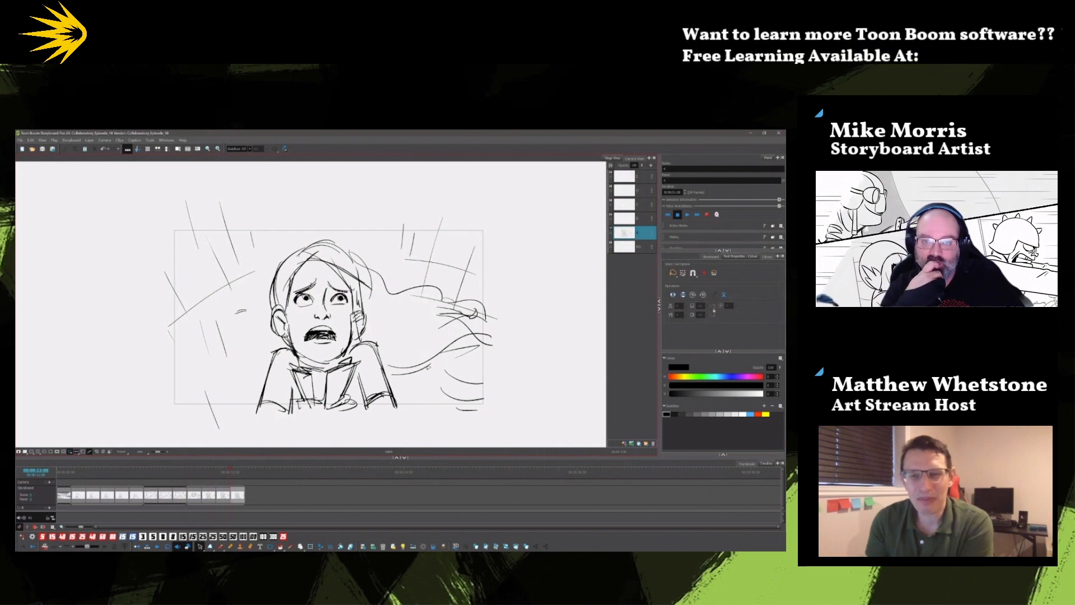
left_click(226, 495)
key("f")
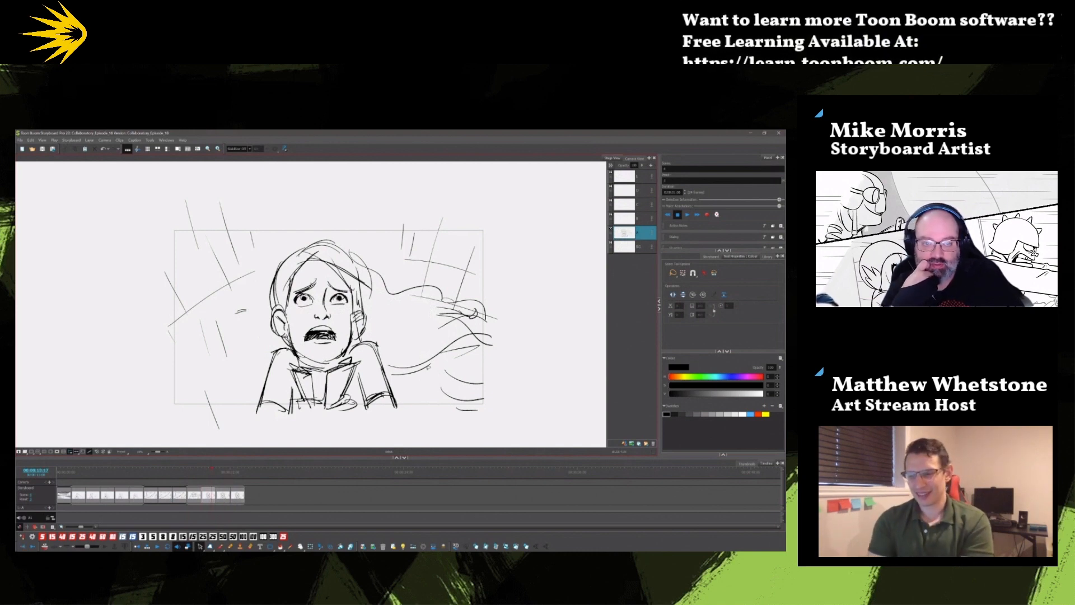
key("g")
key("g")
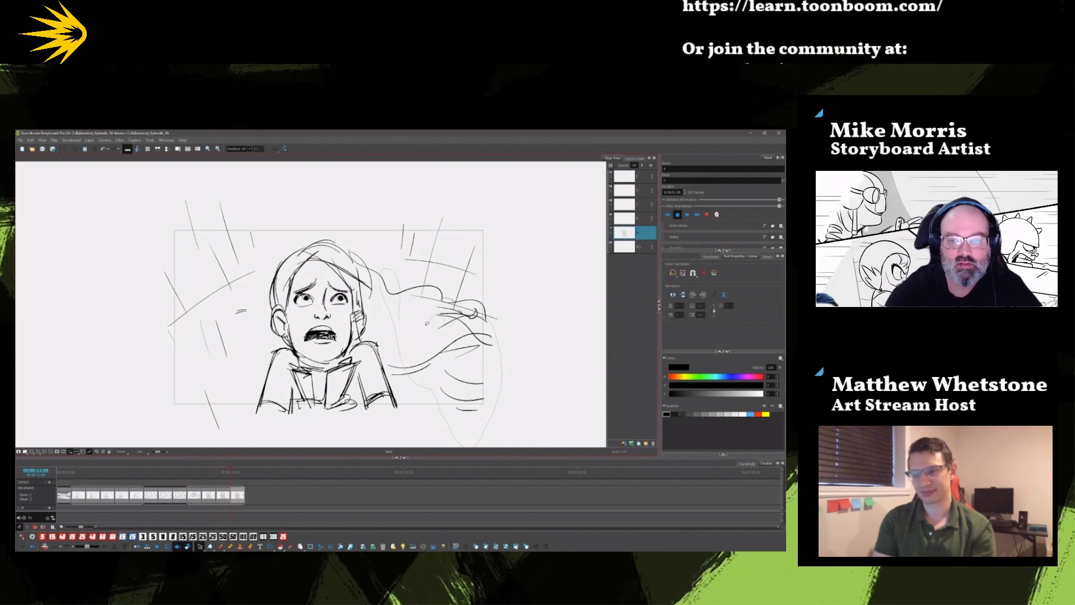
- Delete the girl's flowing hair in the last panel and redraw it as long waves hanging lower behind her
left_click_drag(427, 323, 397, 311)
key("Delete")
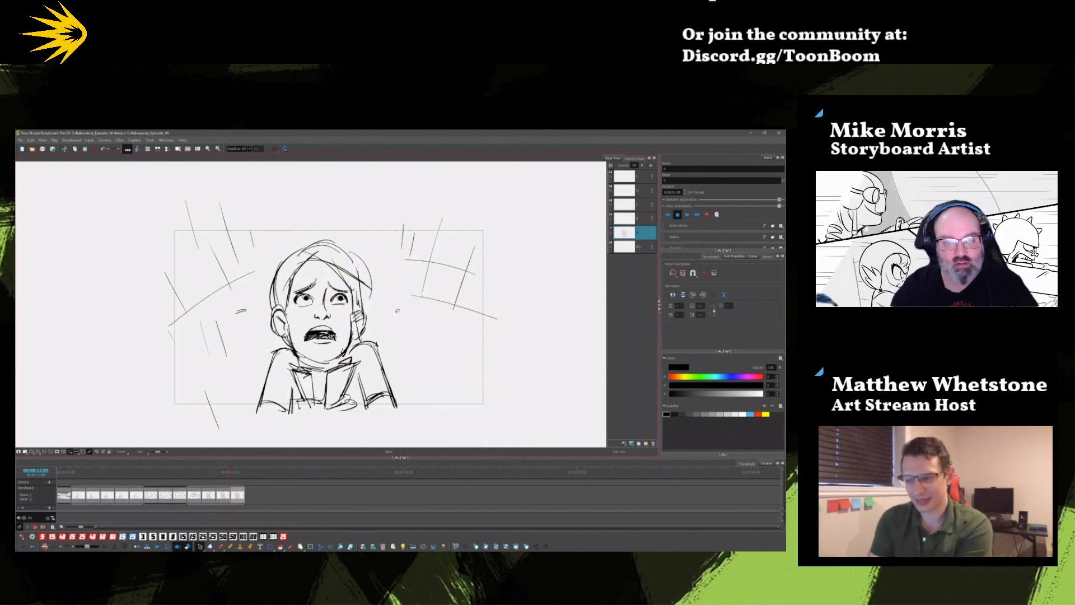
key("alt+b")
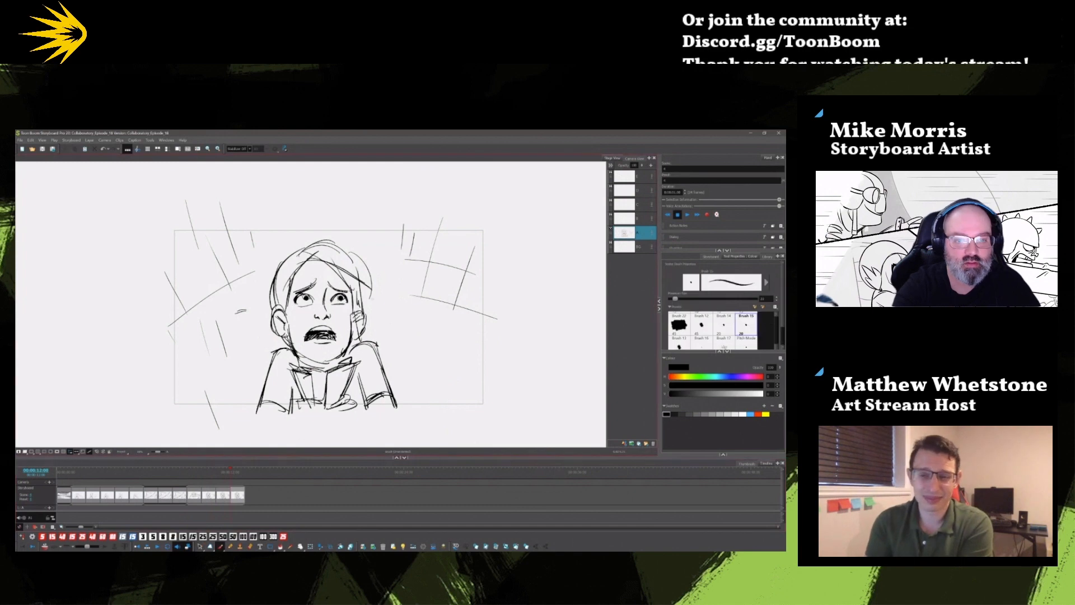
mouse_move(342, 246)
left_mouse_down()
mouse_move(493, 352)
mouse_move(482, 378)
mouse_move(392, 395)
left_mouse_up()
mouse_move(469, 391)
left_mouse_down()
mouse_move(502, 381)
mouse_move(370, 301)
mouse_move(430, 373)
left_mouse_up()
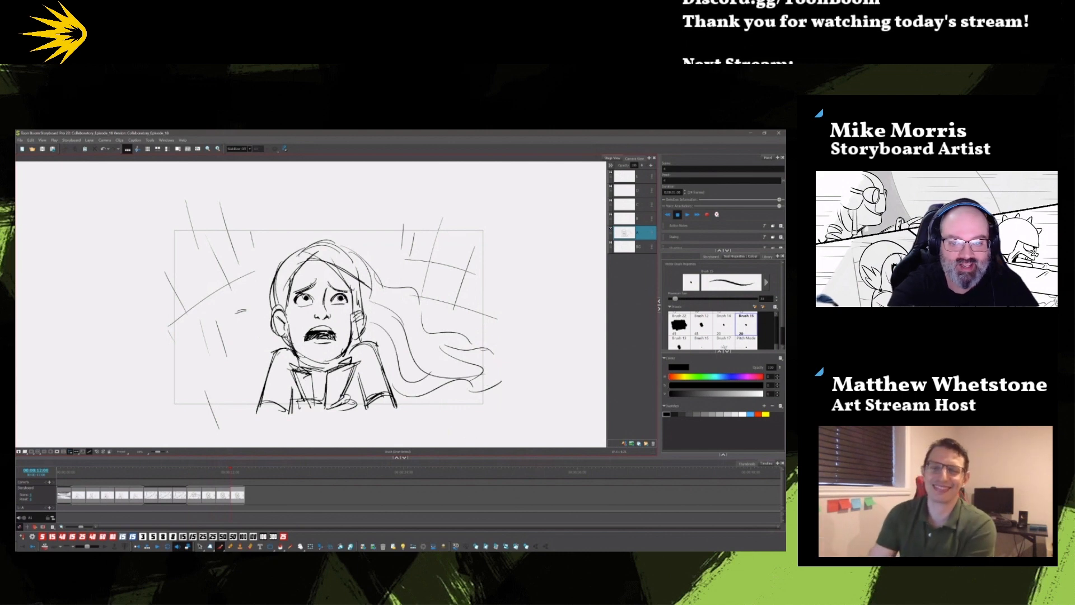
left_click_drag(374, 297, 419, 326)
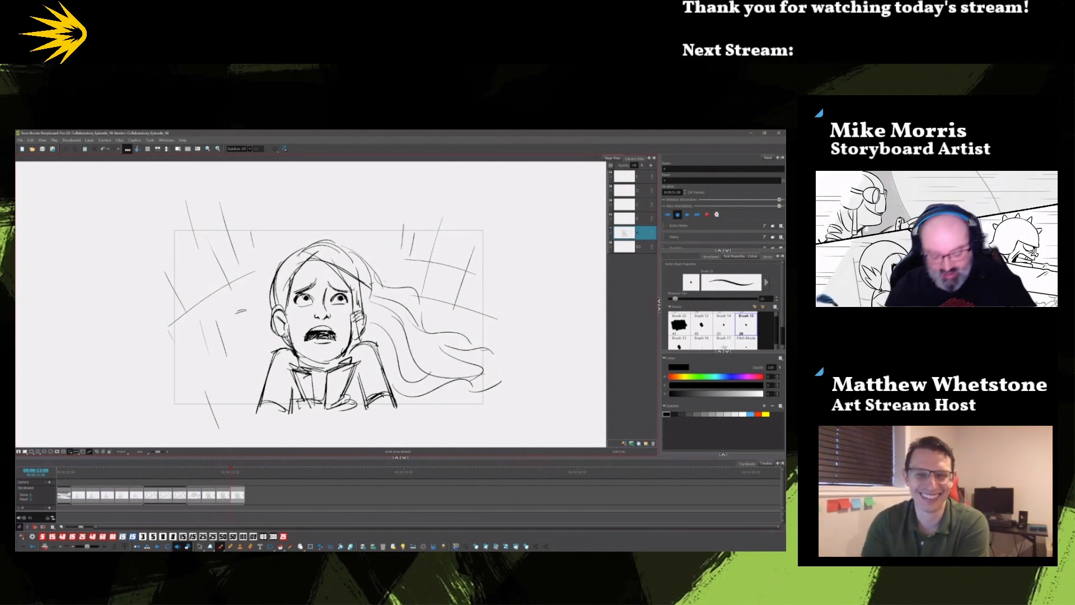
mouse_move(230, 470)
left_mouse_down()
mouse_move(180, 470)
mouse_move(230, 470)
left_mouse_up()
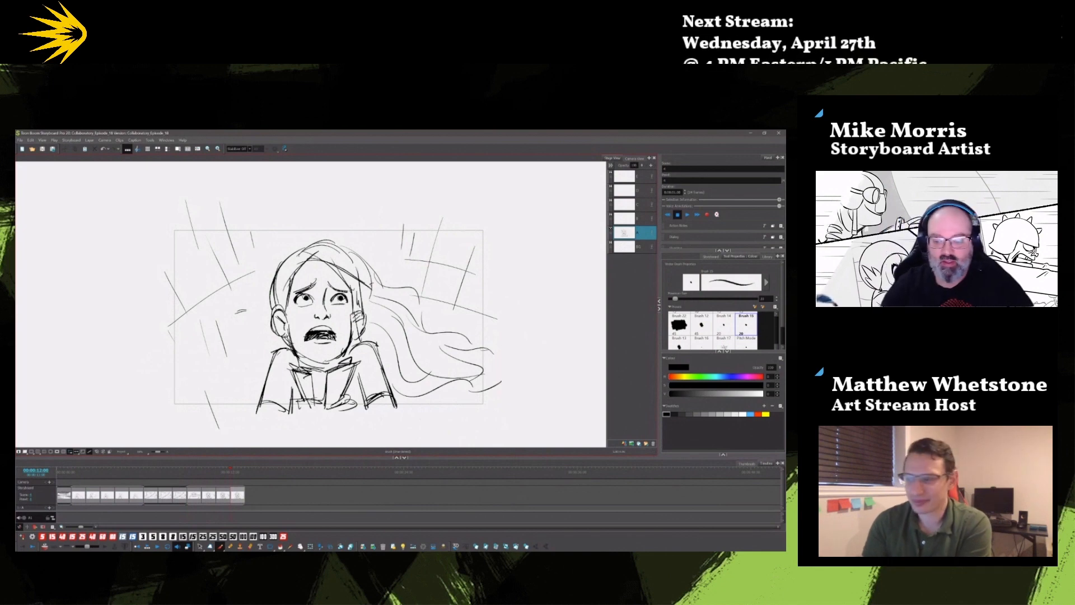
- Duplicate the panel and paint the girl's hair, face and body dark grey in the copy with a large rough-edged brush
left_click(517, 546)
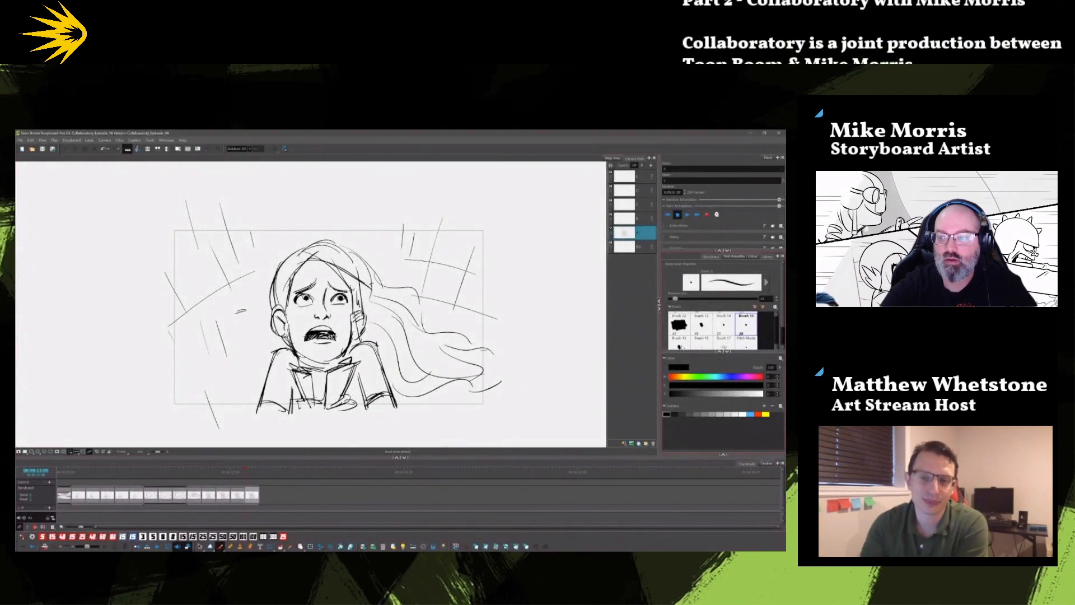
left_click(678, 342)
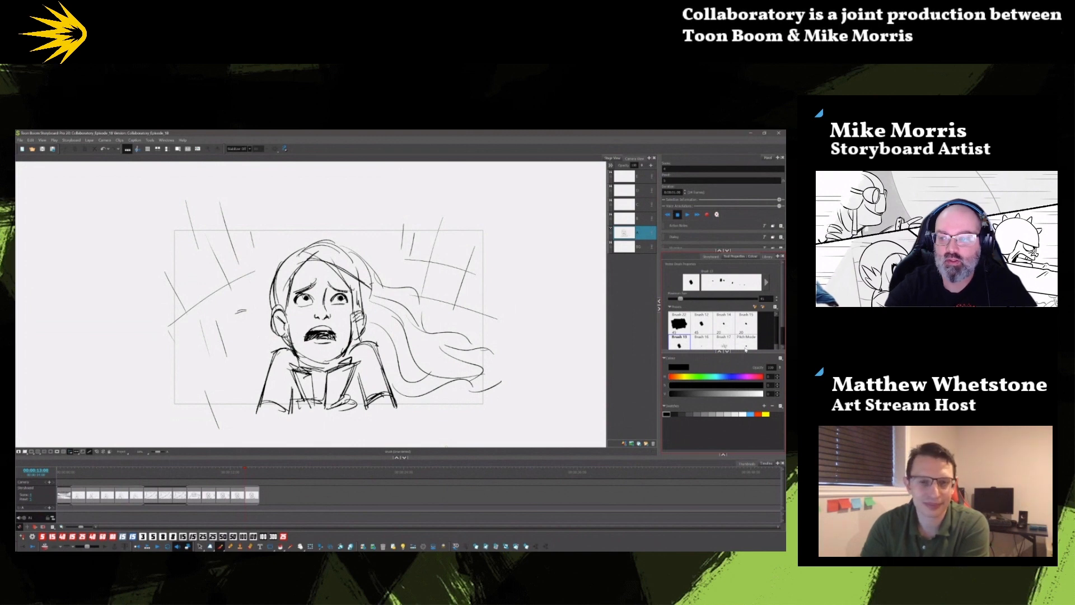
left_click_drag(784, 319, 783, 341)
left_click(679, 300)
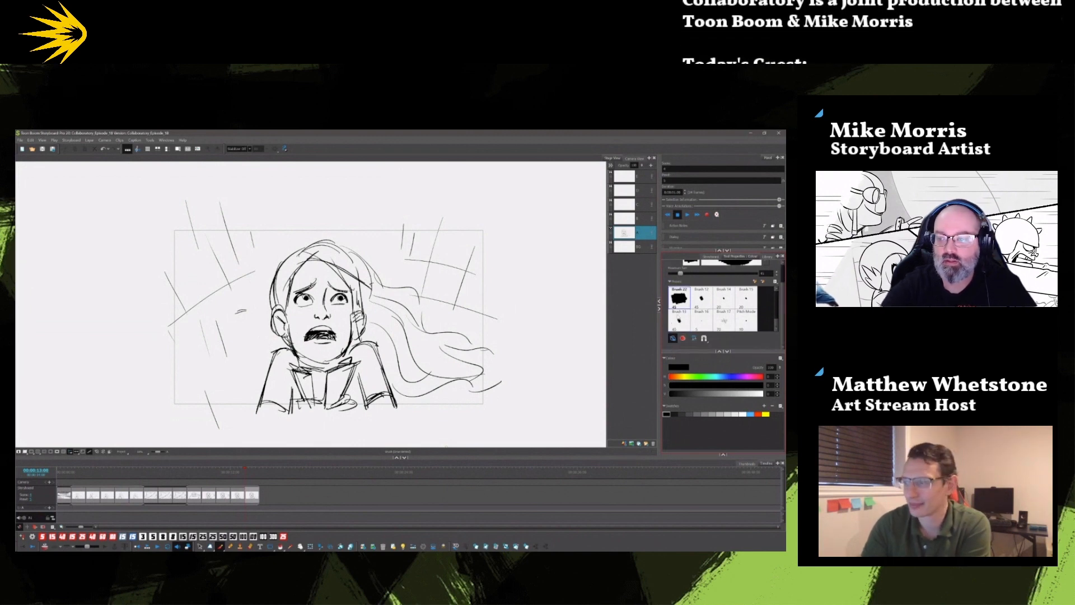
left_click(697, 413)
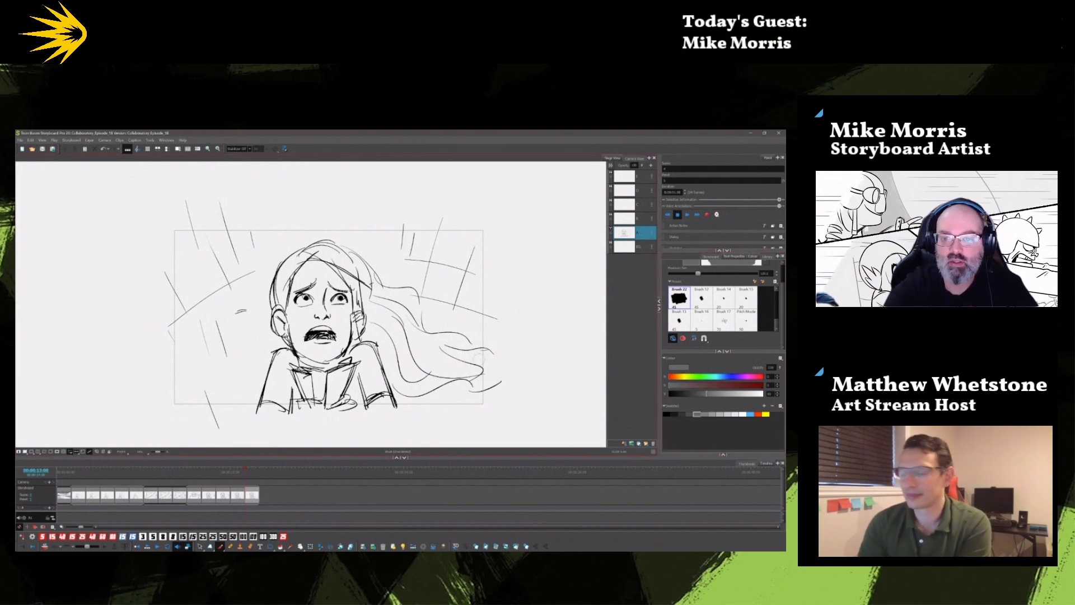
mouse_move(480, 361)
left_mouse_down()
mouse_move(403, 335)
mouse_move(356, 274)
mouse_move(309, 263)
mouse_move(287, 277)
mouse_move(302, 299)
mouse_move(285, 313)
mouse_move(300, 358)
mouse_move(286, 370)
mouse_move(334, 371)
mouse_move(344, 401)
mouse_move(343, 357)
mouse_move(369, 409)
mouse_move(378, 400)
mouse_move(368, 339)
mouse_move(413, 382)
mouse_move(486, 365)
mouse_move(393, 346)
mouse_move(350, 278)
mouse_move(330, 273)
mouse_move(317, 275)
mouse_move(305, 324)
mouse_move(315, 354)
left_mouse_up()
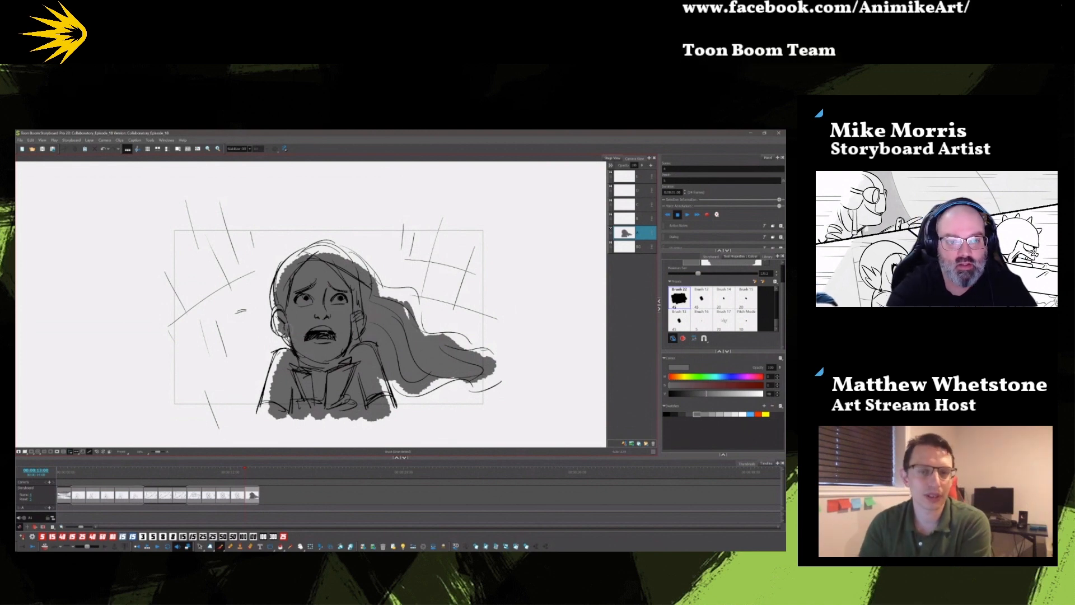
- Undo the grey stroke beside the girl and make the bottom background layer active
mouse_move(213, 225)
left_mouse_down()
mouse_move(200, 255)
mouse_move(178, 256)
left_mouse_up()
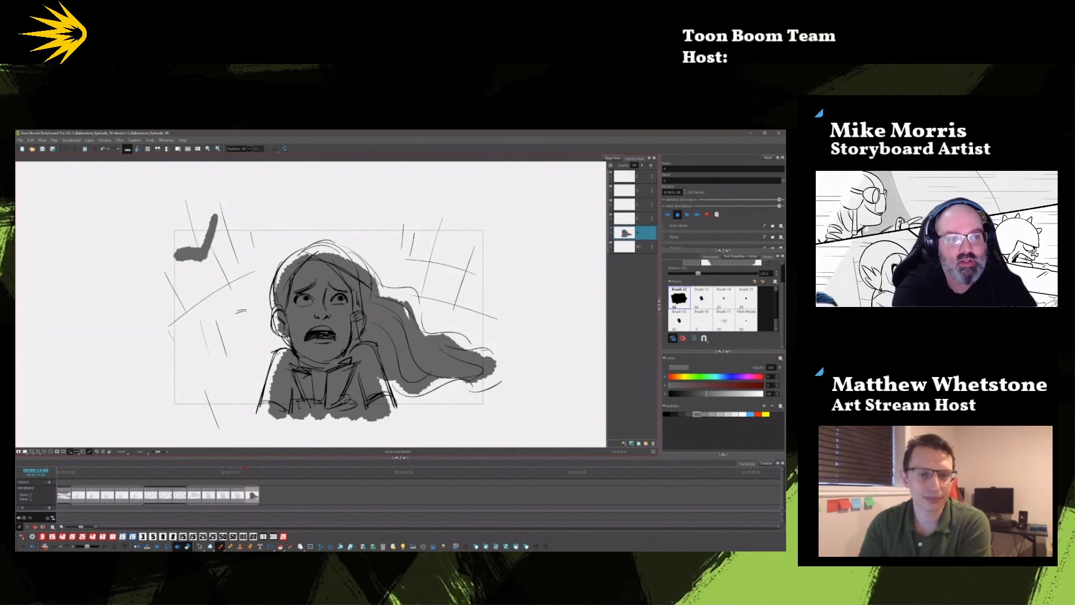
key("ctrl+z")
left_click(614, 250)
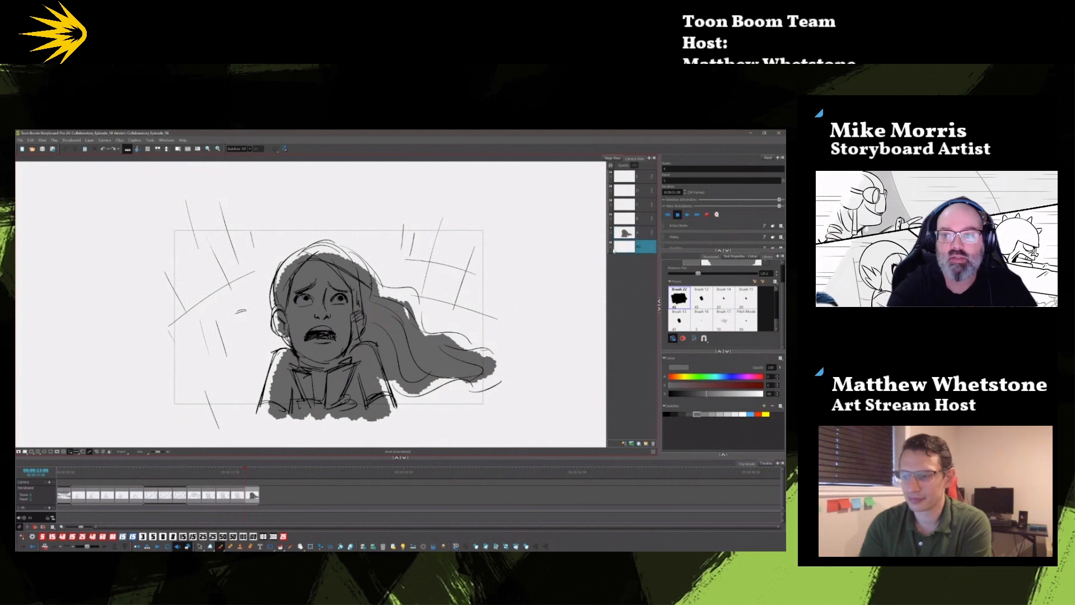
mouse_move(217, 220)
left_mouse_down()
mouse_move(214, 255)
mouse_move(174, 273)
mouse_move(165, 292)
mouse_move(192, 254)
mouse_move(180, 246)
mouse_move(235, 224)
left_mouse_up()
mouse_move(230, 261)
left_mouse_down()
mouse_move(157, 339)
mouse_move(247, 224)
mouse_move(263, 265)
left_mouse_up()
key("ctrl+z")
key("ctrl+z")
key("ctrl+z")
key("ctrl+z")
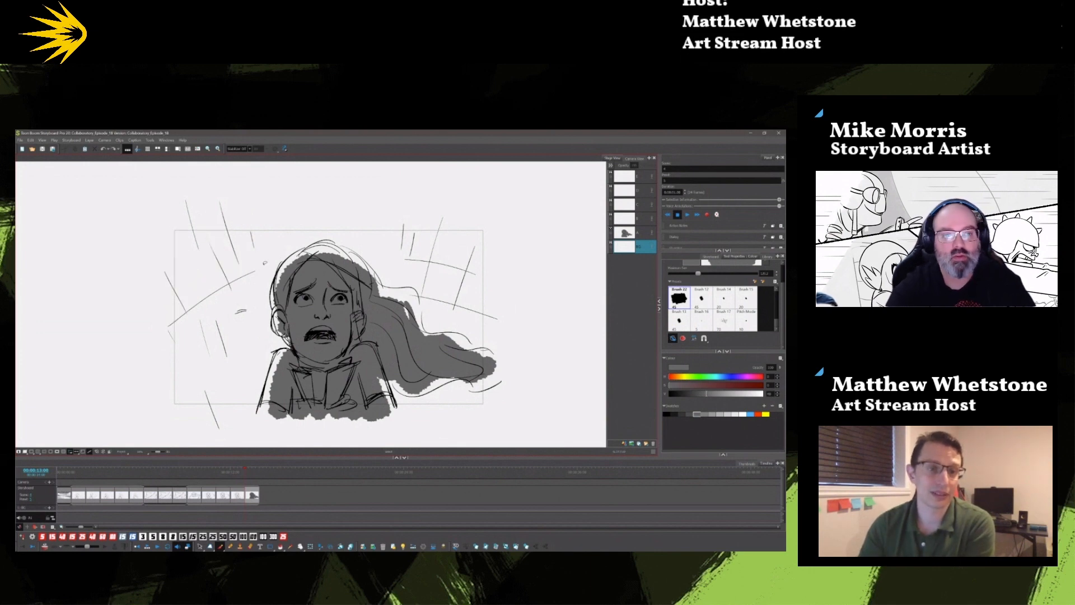
- Fill the background around the girl with a darker grey, leaving a thin white rim around her head and hair
left_click(690, 413)
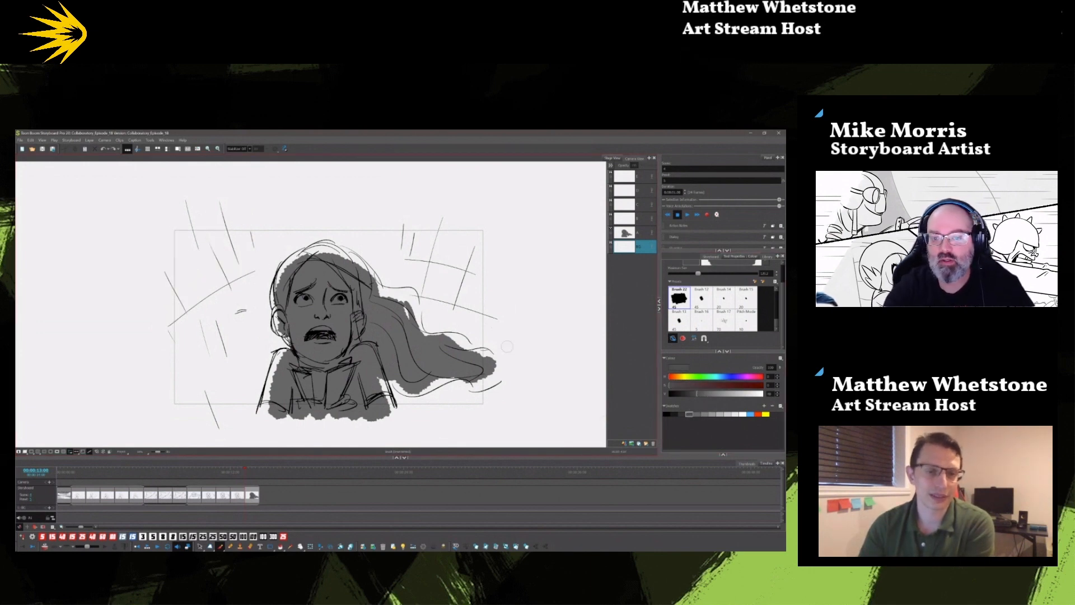
mouse_move(480, 339)
left_mouse_down()
mouse_move(434, 322)
mouse_move(428, 290)
mouse_move(344, 236)
mouse_move(296, 238)
mouse_move(307, 232)
mouse_move(274, 260)
mouse_move(260, 301)
mouse_move(267, 341)
mouse_move(247, 408)
mouse_move(230, 378)
mouse_move(213, 406)
mouse_move(194, 329)
mouse_move(178, 348)
mouse_move(174, 299)
mouse_move(192, 292)
mouse_move(220, 225)
mouse_move(243, 231)
mouse_move(251, 312)
mouse_move(282, 229)
mouse_move(301, 230)
mouse_move(387, 235)
mouse_move(409, 268)
mouse_move(410, 247)
mouse_move(434, 240)
mouse_move(472, 314)
mouse_move(463, 324)
mouse_move(490, 290)
mouse_move(481, 244)
mouse_move(451, 244)
mouse_move(448, 219)
left_mouse_up()
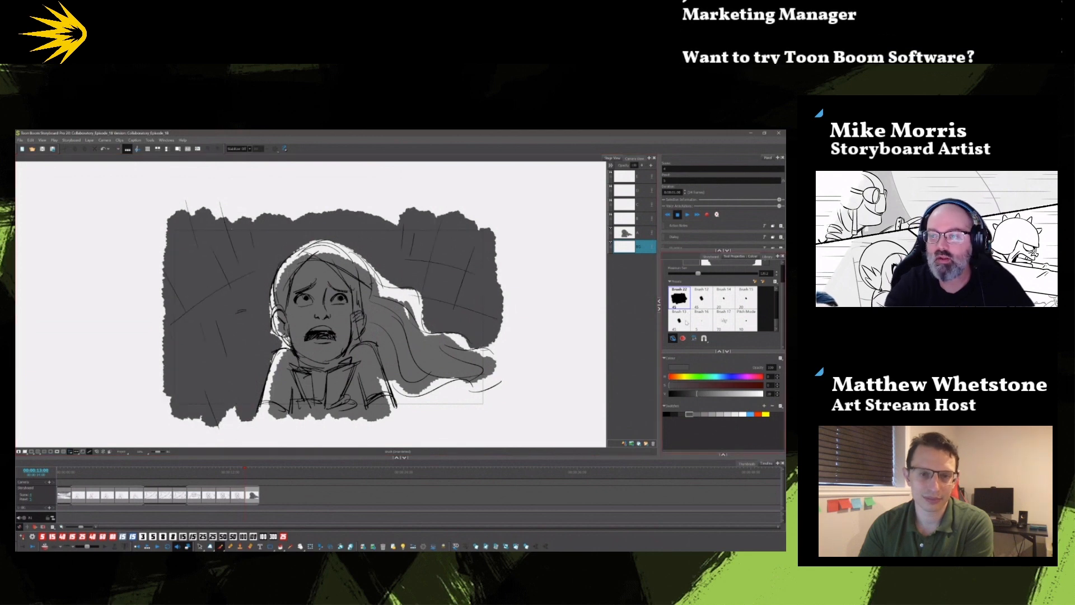
- Paint a branching white lightning bolt down the sky in front of the girl's face side with a thinner textured brush
left_click(683, 320)
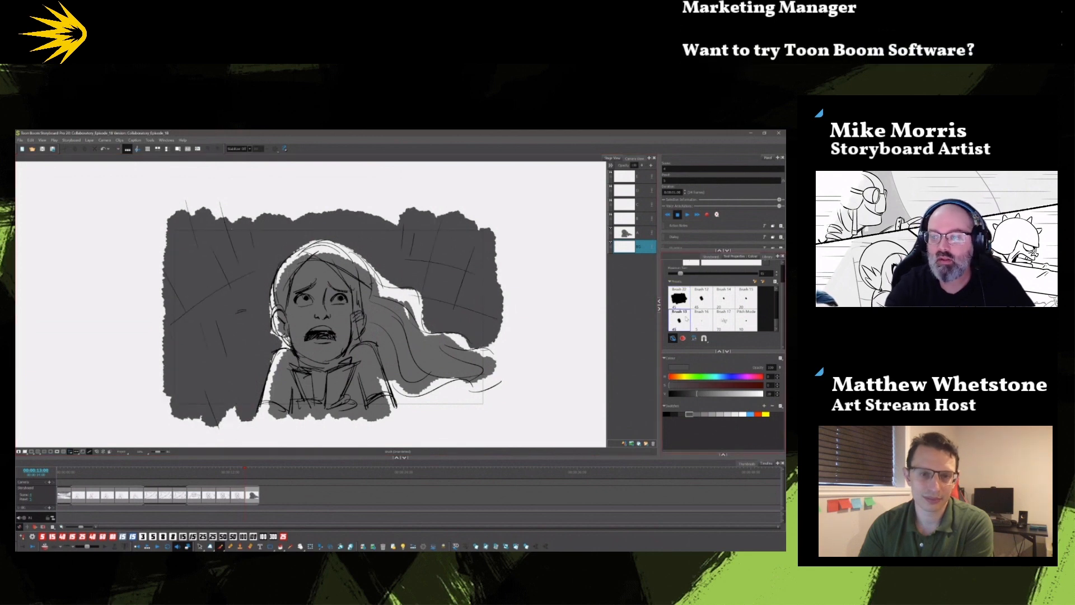
left_click(743, 414)
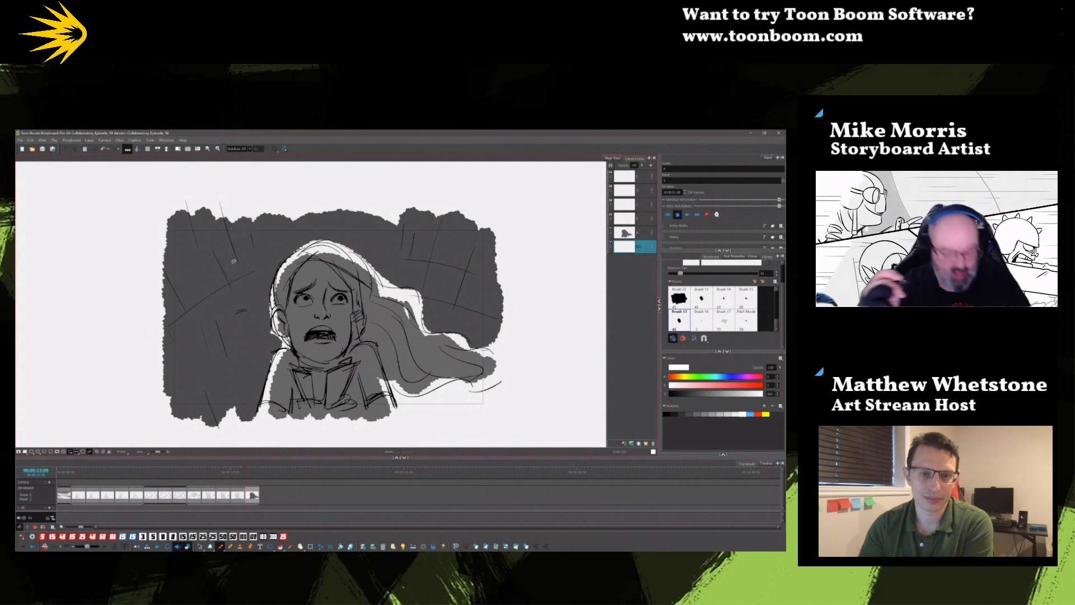
scroll(776, 323, "up", 3)
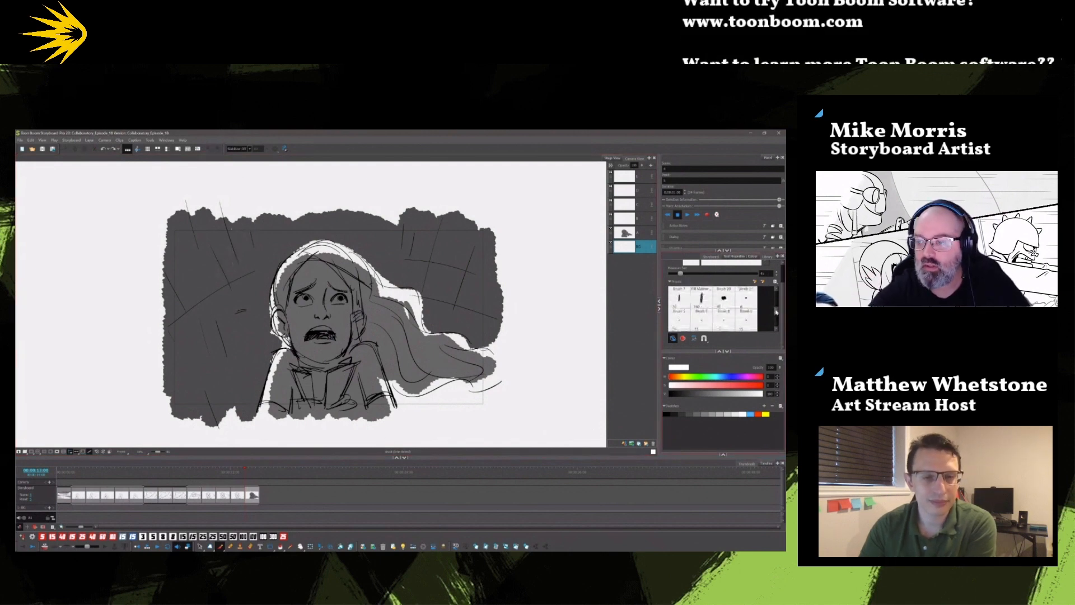
left_click(725, 298)
left_click_drag(270, 213, 209, 318)
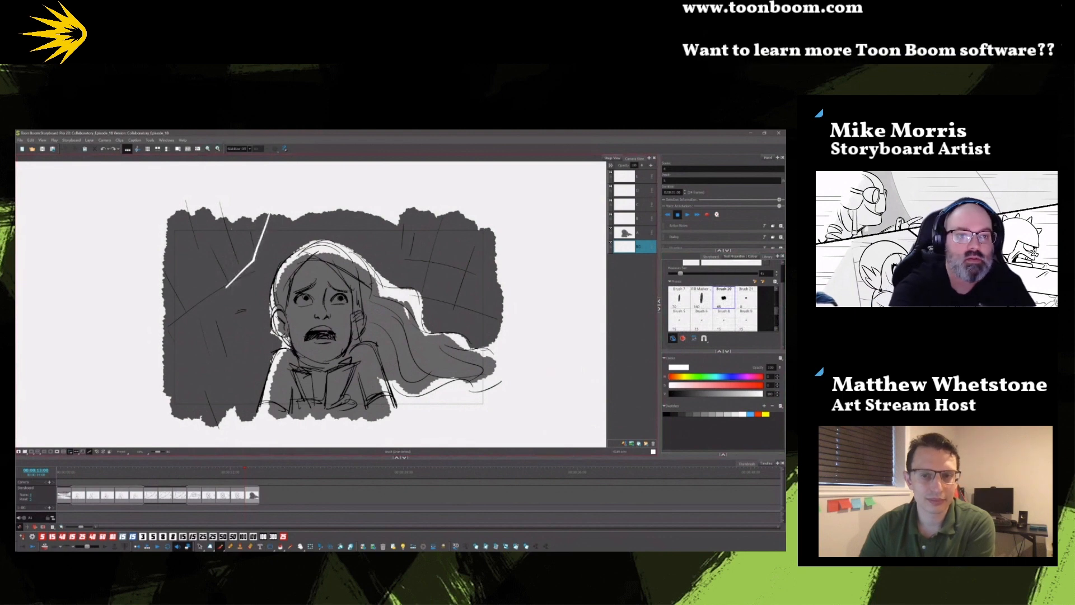
left_click_drag(187, 352, 133, 406)
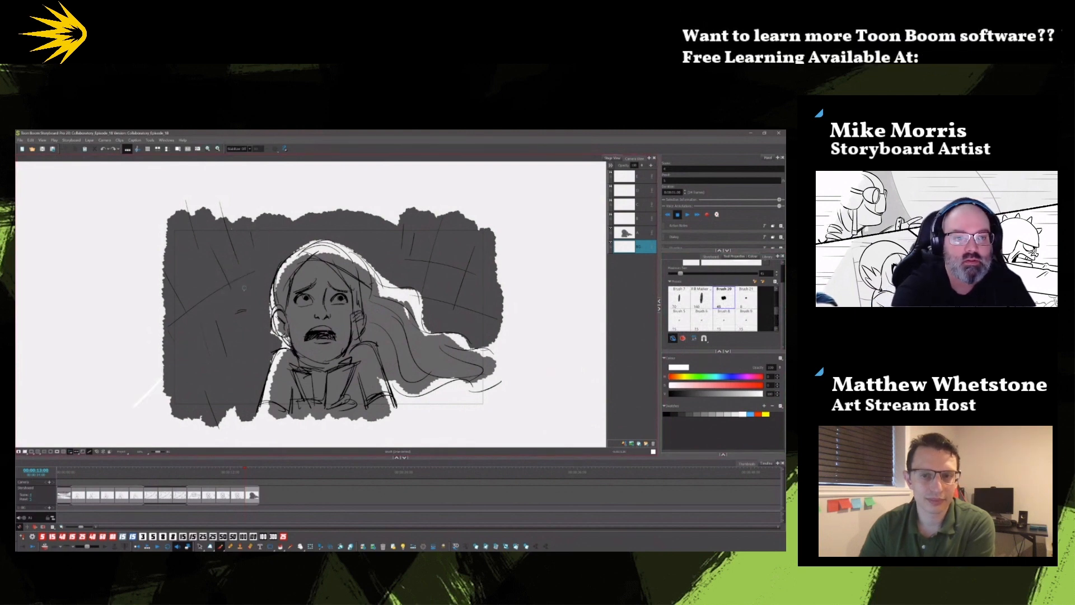
left_click(672, 339)
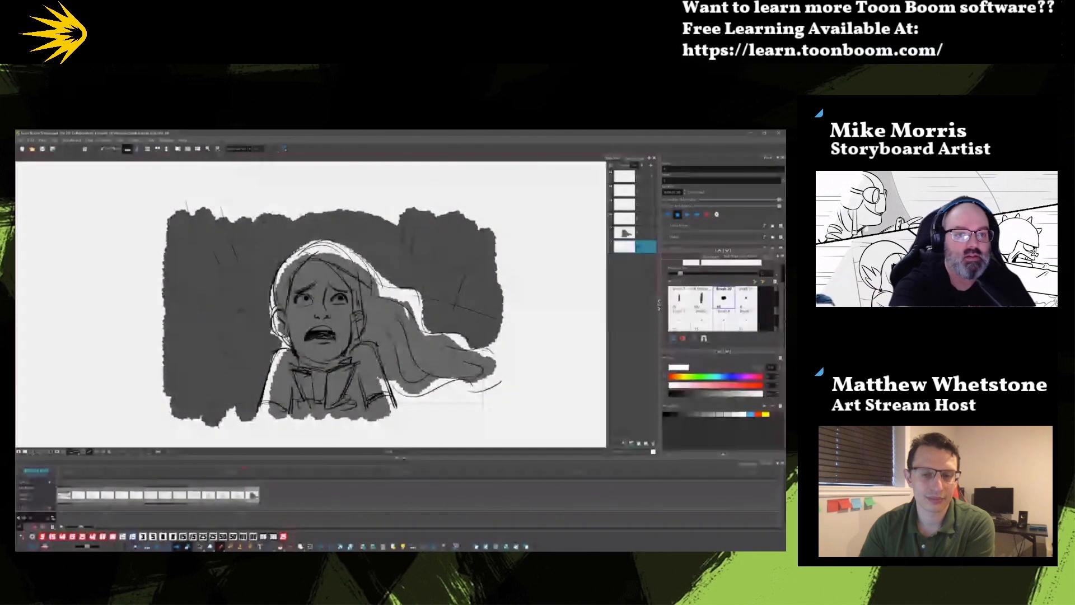
left_click_drag(262, 212, 250, 274)
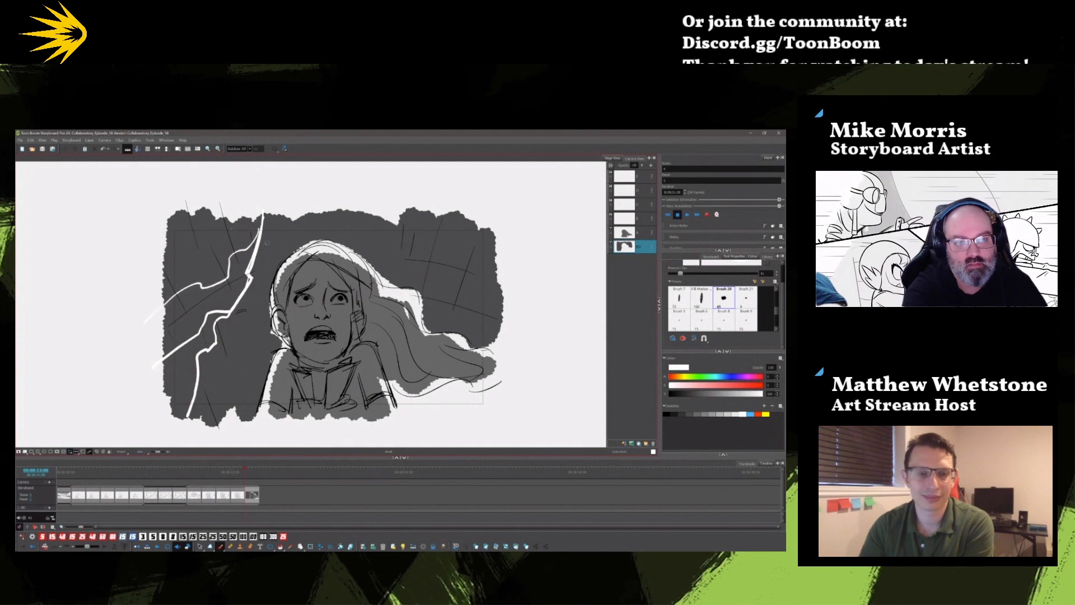
mouse_move(265, 222)
left_mouse_down()
mouse_move(247, 272)
mouse_move(244, 325)
mouse_move(217, 365)
mouse_move(215, 428)
left_mouse_up()
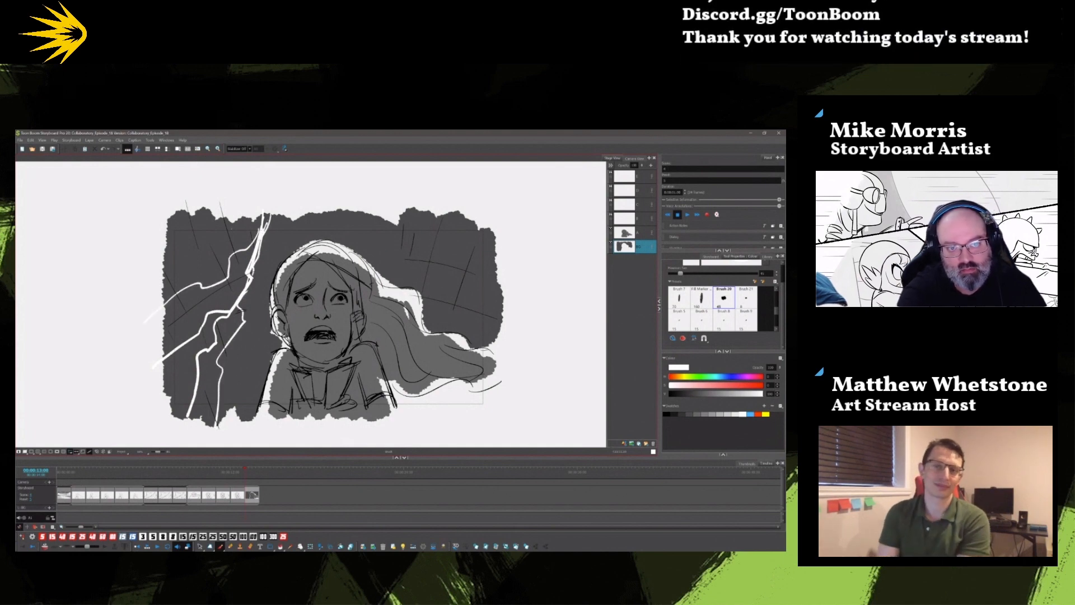
- Thicken the main lightning bolt and add white branches beside the girl's shoulder and above her flowing hair
key("alt+s")
left_click(267, 224)
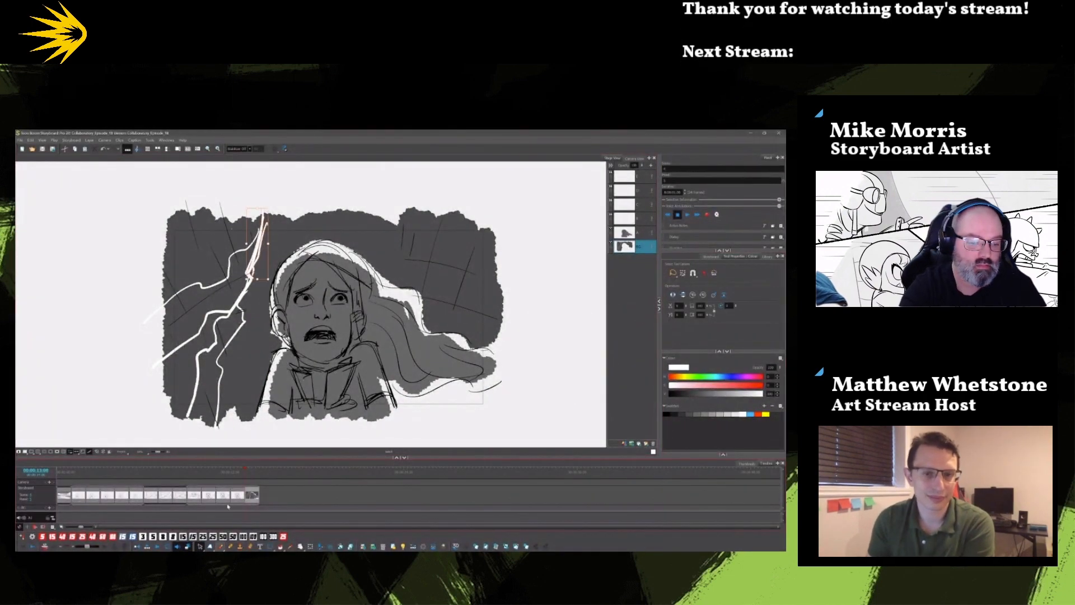
key("alt+b")
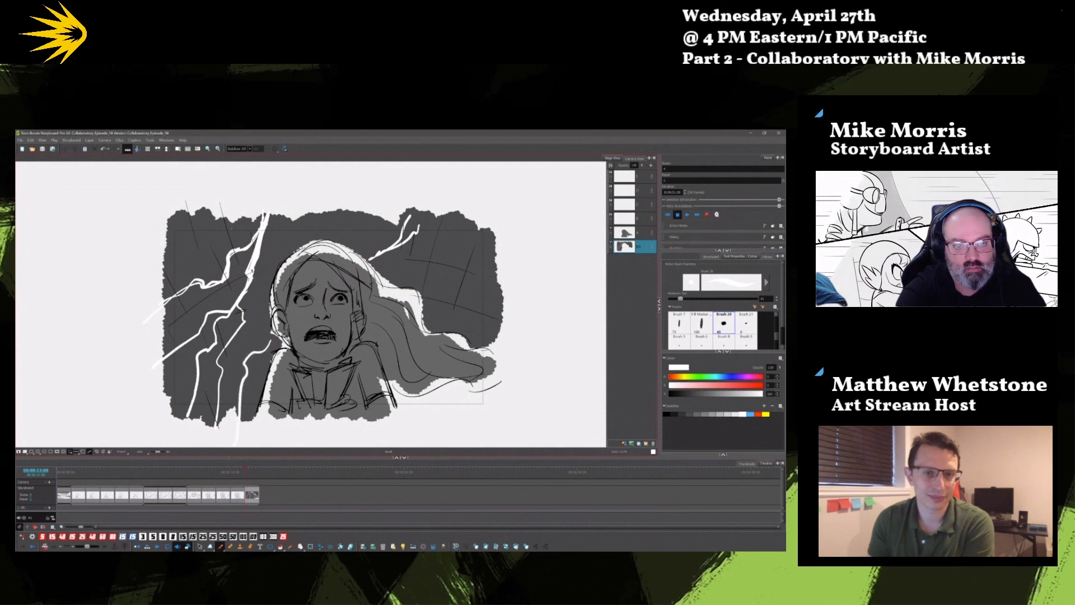
- Delete both of the girl's pupils on the character layer
key("alt+s")
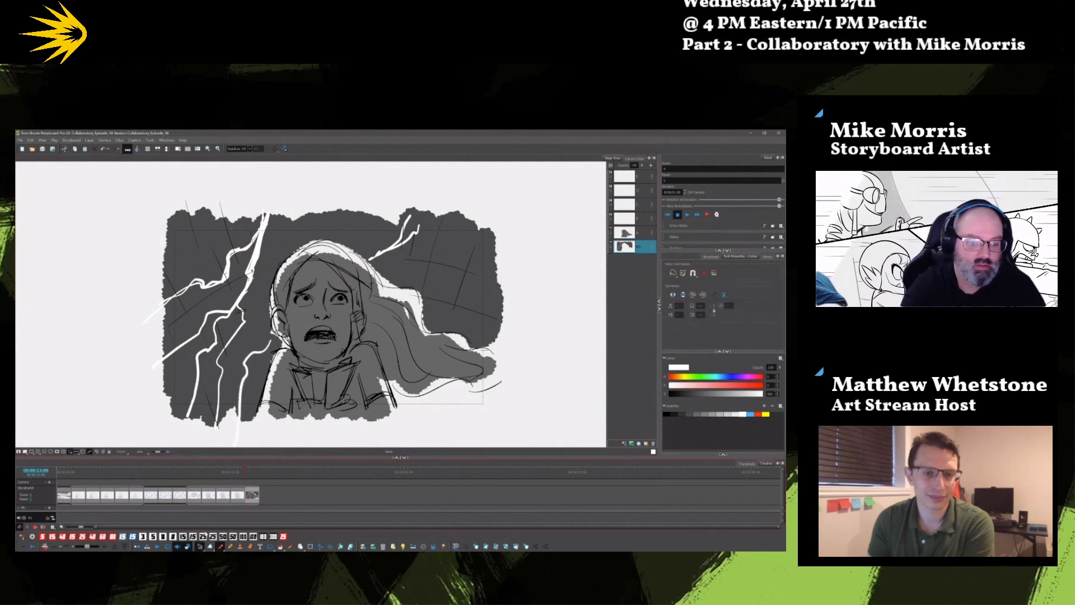
left_click(619, 234)
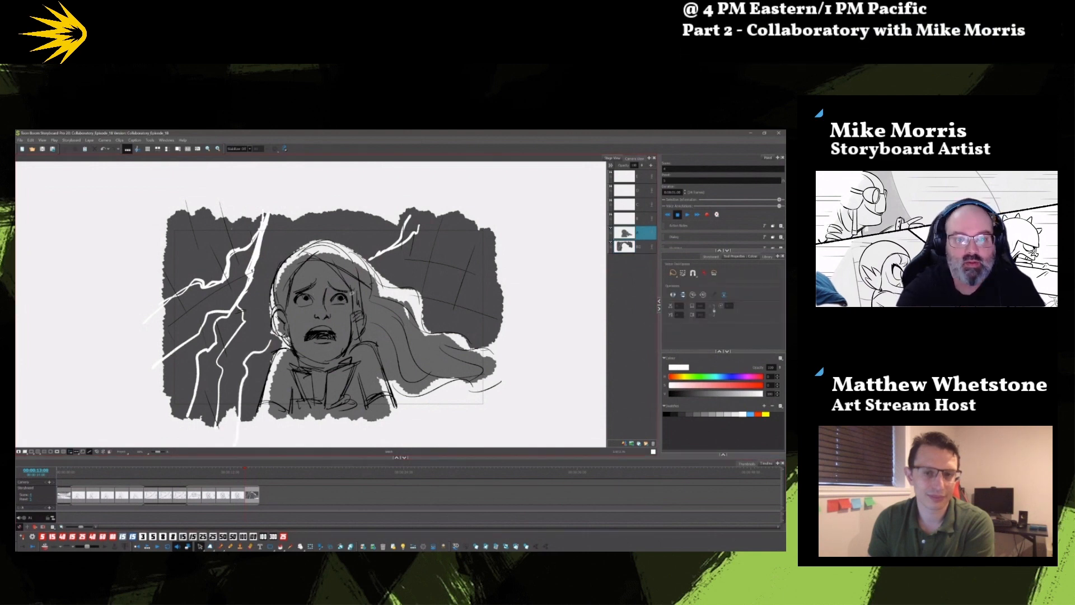
left_click(342, 295)
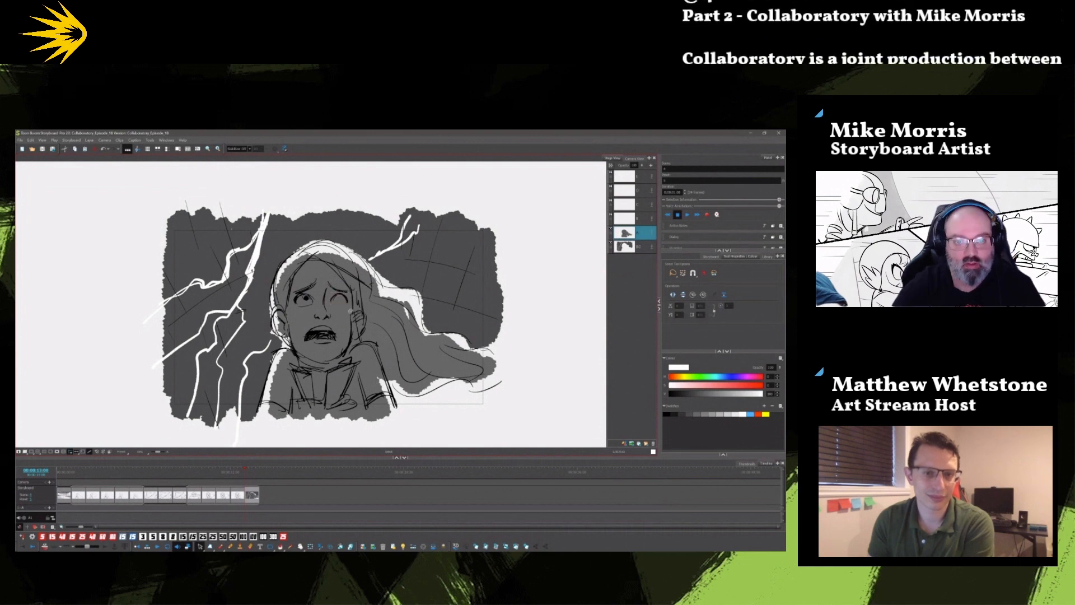
left_click(307, 299)
key("Delete")
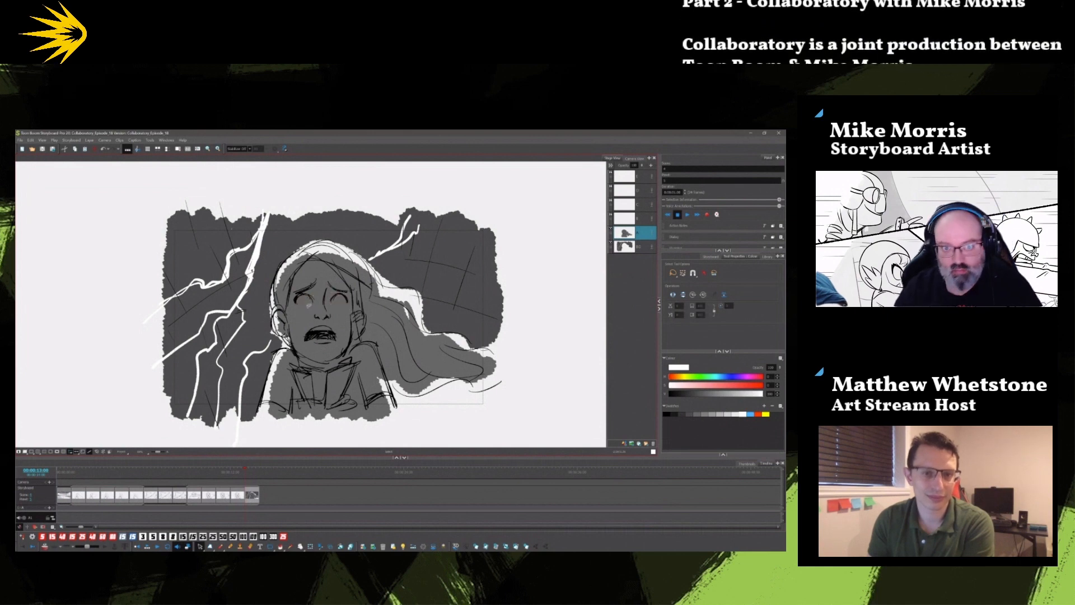
- Stretch the girl's open mouth taller and delete her eyebrows
mouse_move(303, 326)
left_mouse_down()
mouse_move(338, 350)
mouse_move(320, 349)
left_mouse_up()
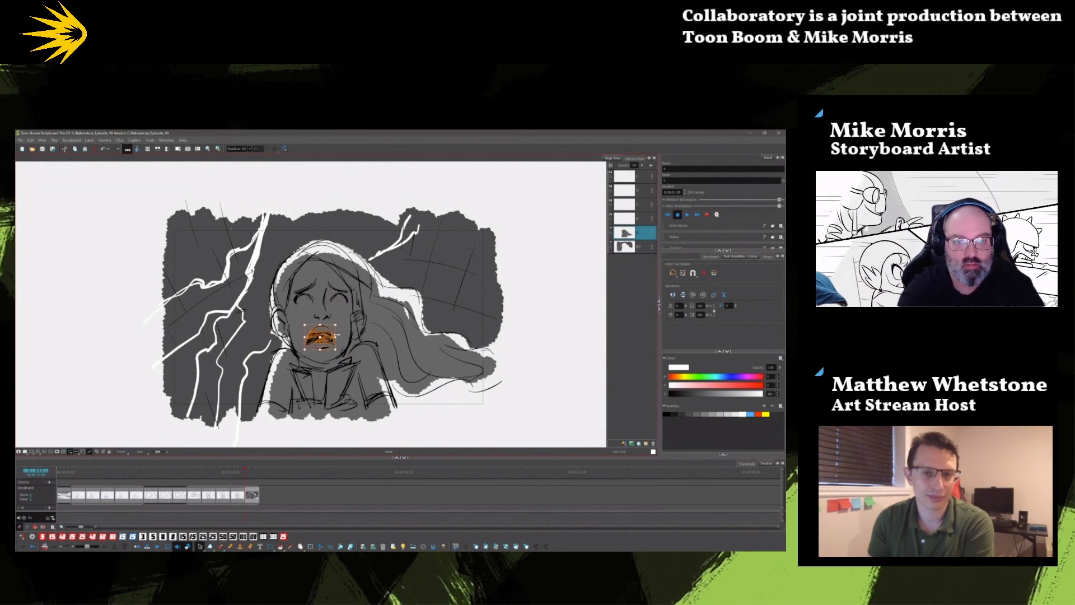
left_click_drag(290, 279, 350, 296)
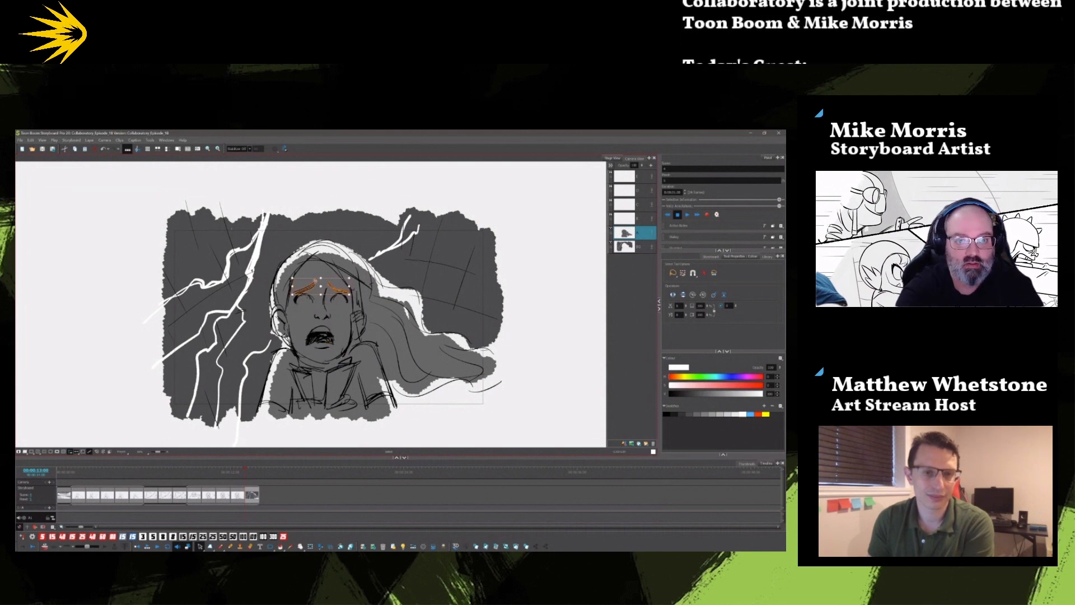
key("Delete")
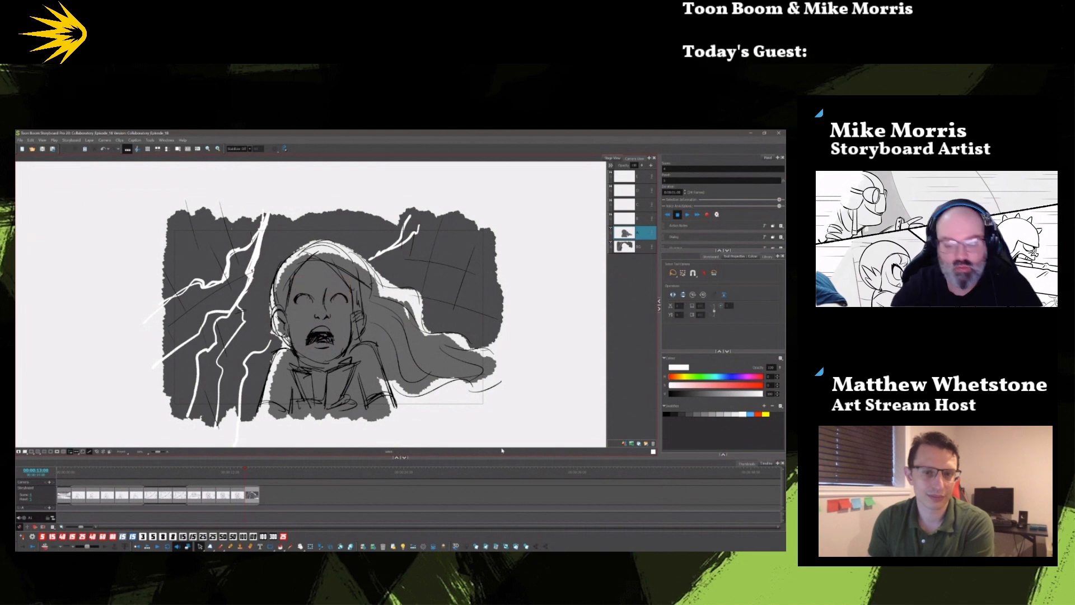
- Draw wide staring eyes with small pupils and raised eyebrows on the girl's face in black with a fine brush
key("alt+b")
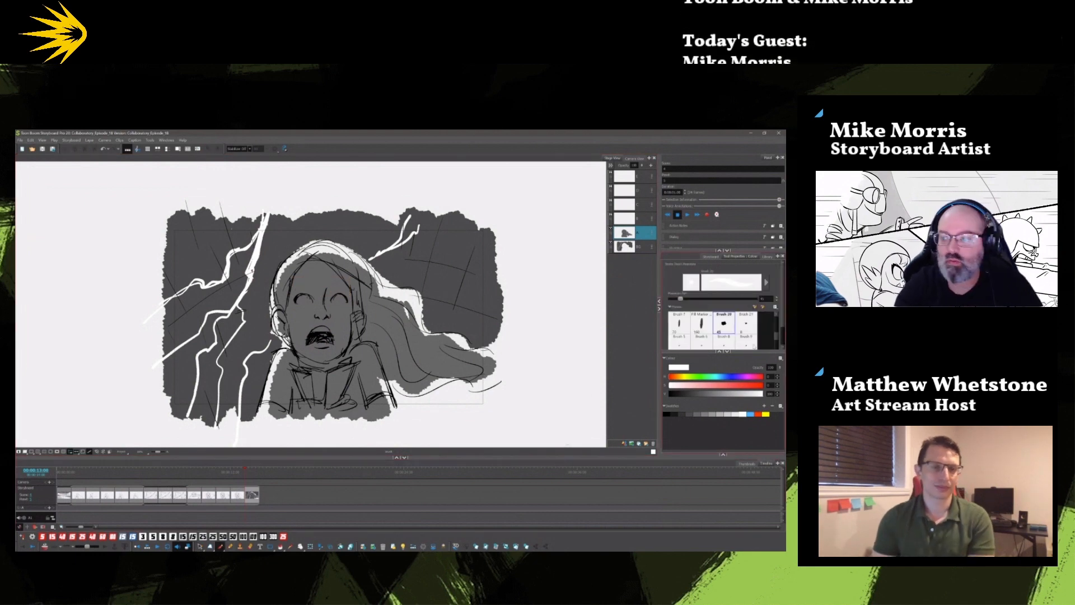
left_click(747, 325)
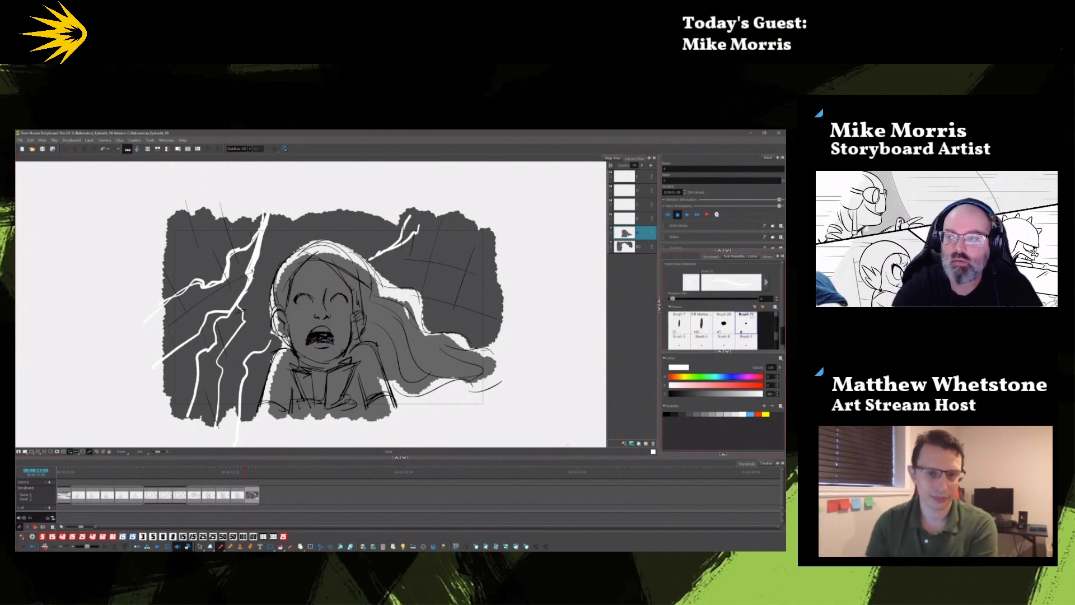
left_click(667, 414)
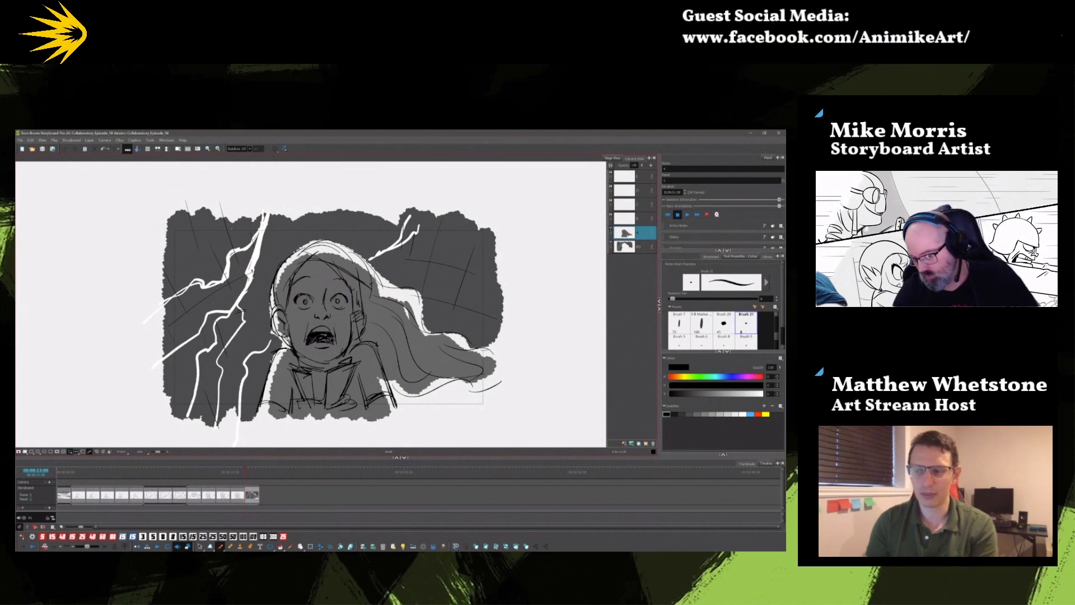
- Select the girl's whole drawing, nudge it slightly upward and flip between the neighbouring panels to compare
key("alt+s")
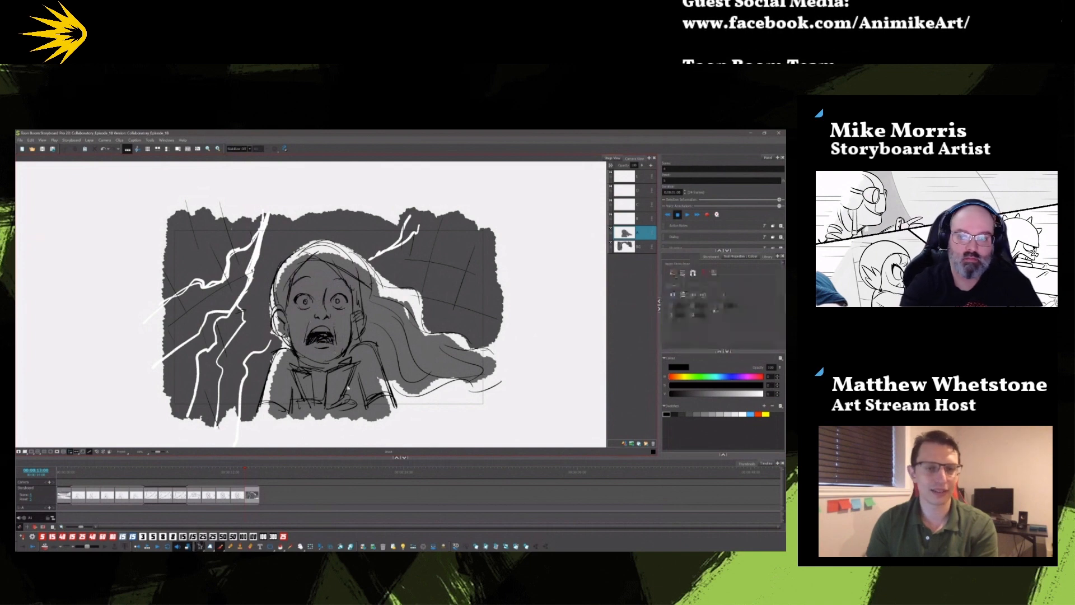
key("ctrl+a")
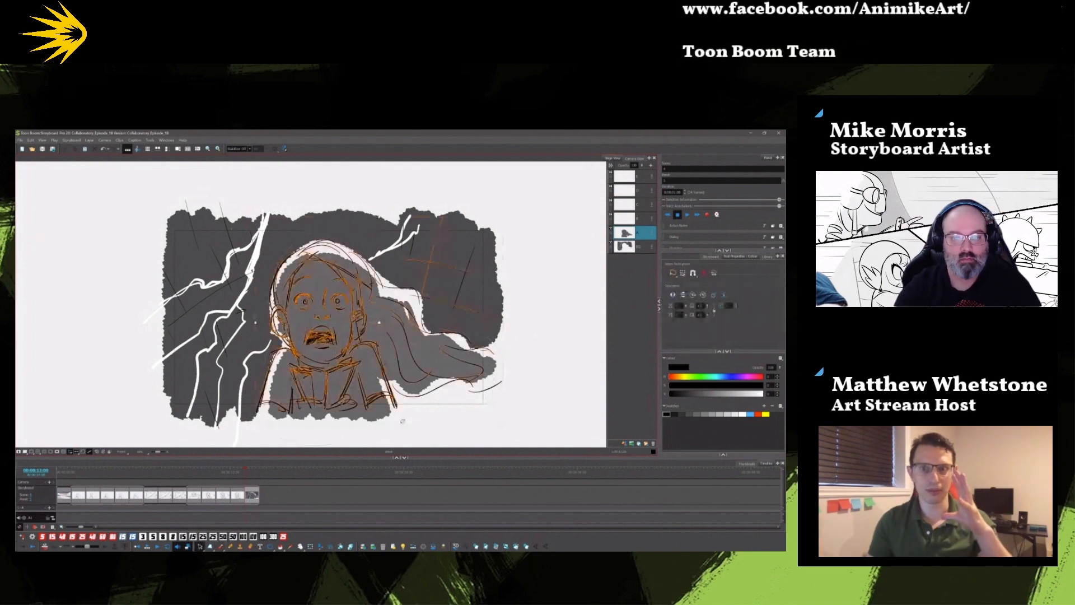
left_click(527, 370)
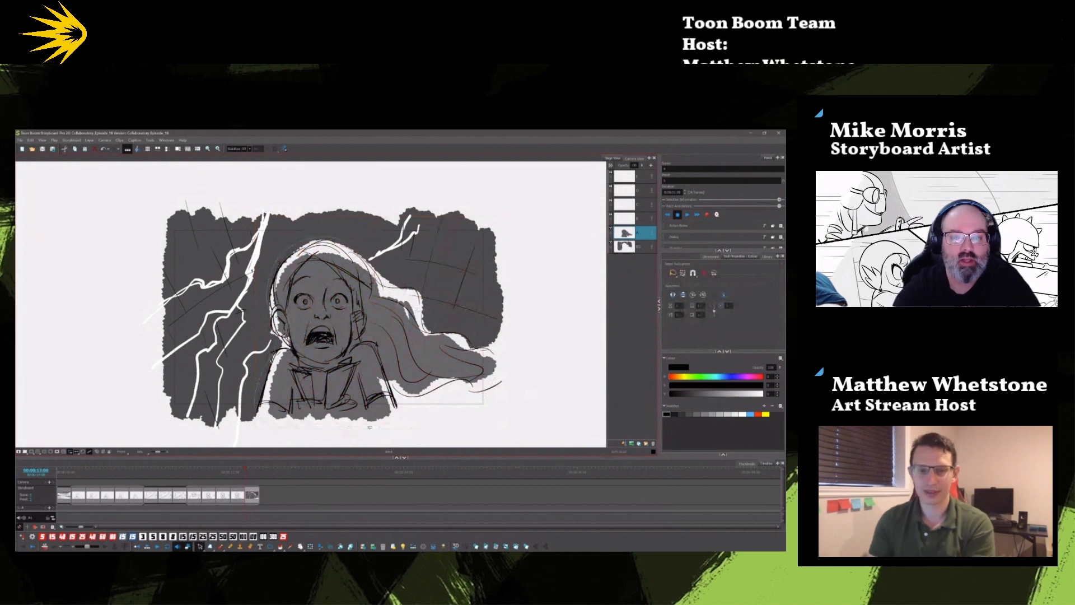
key("ctrl+a")
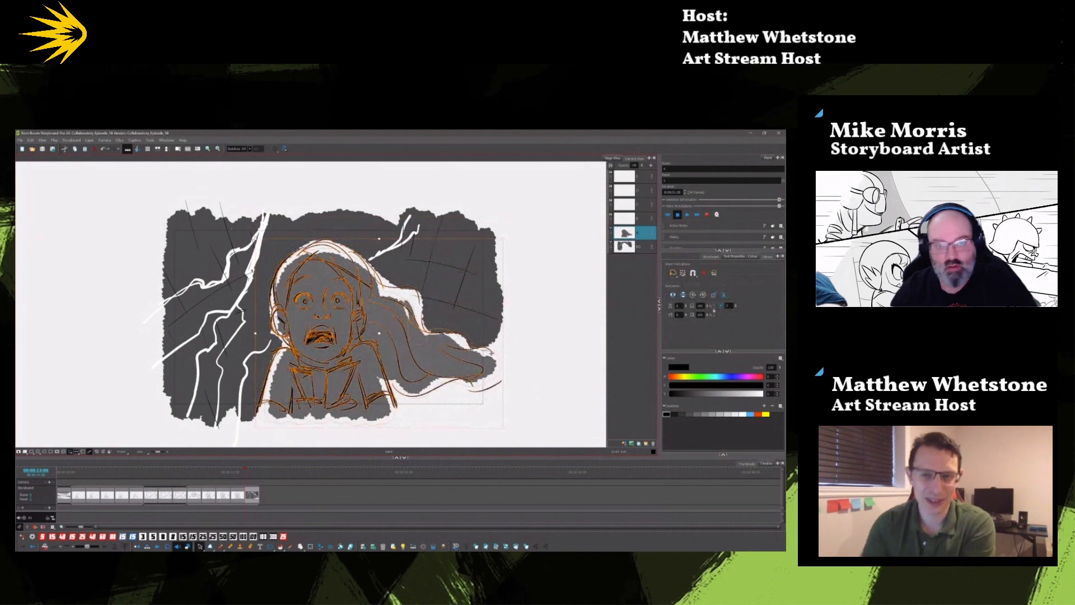
key("Up")
key("Up")
key("Up")
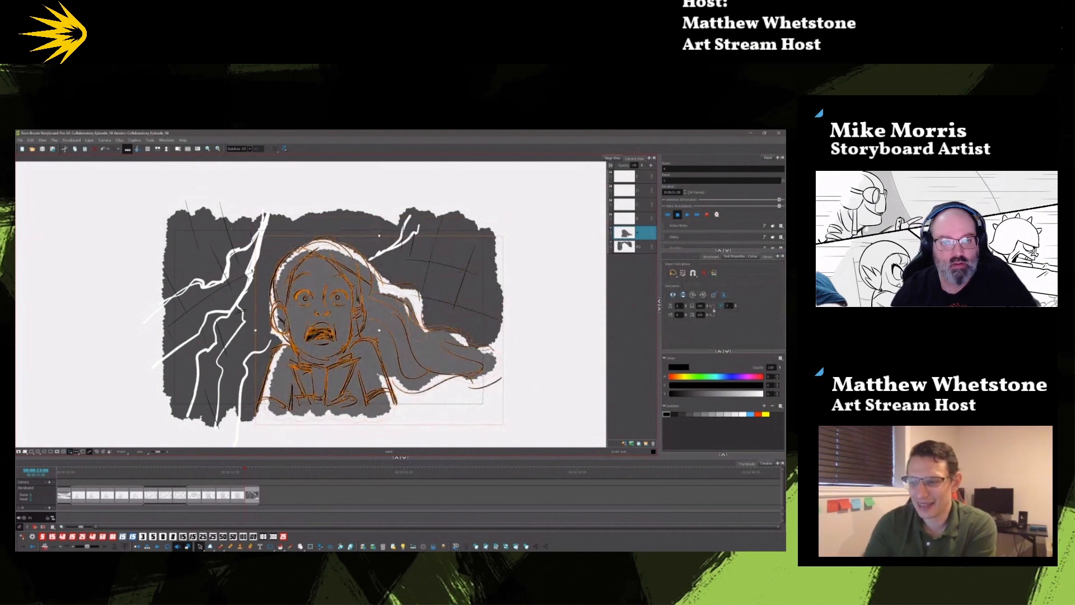
left_click(538, 385)
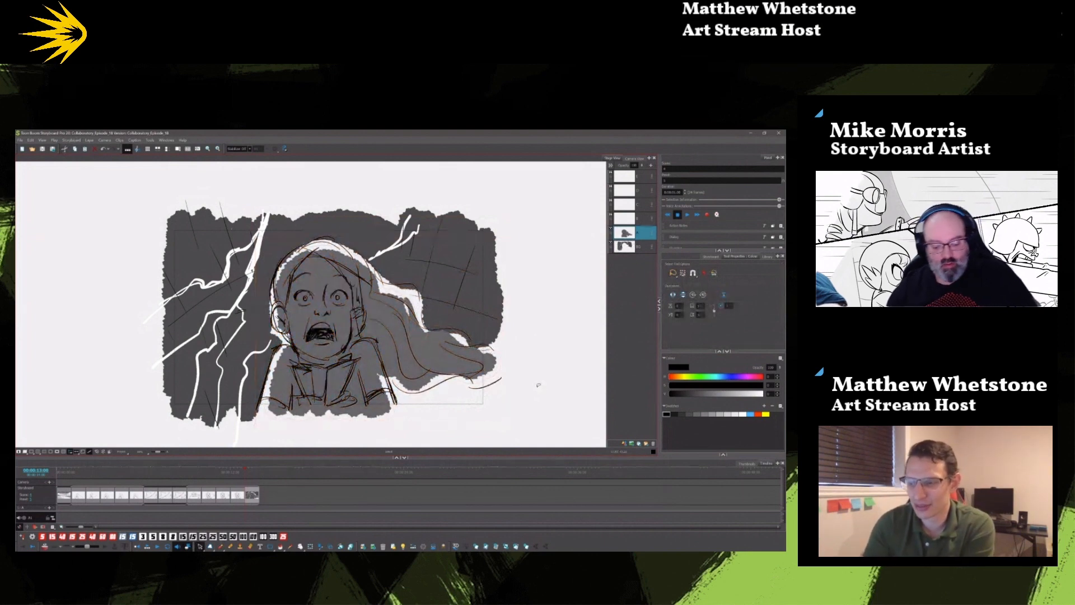
key("f")
key("g")
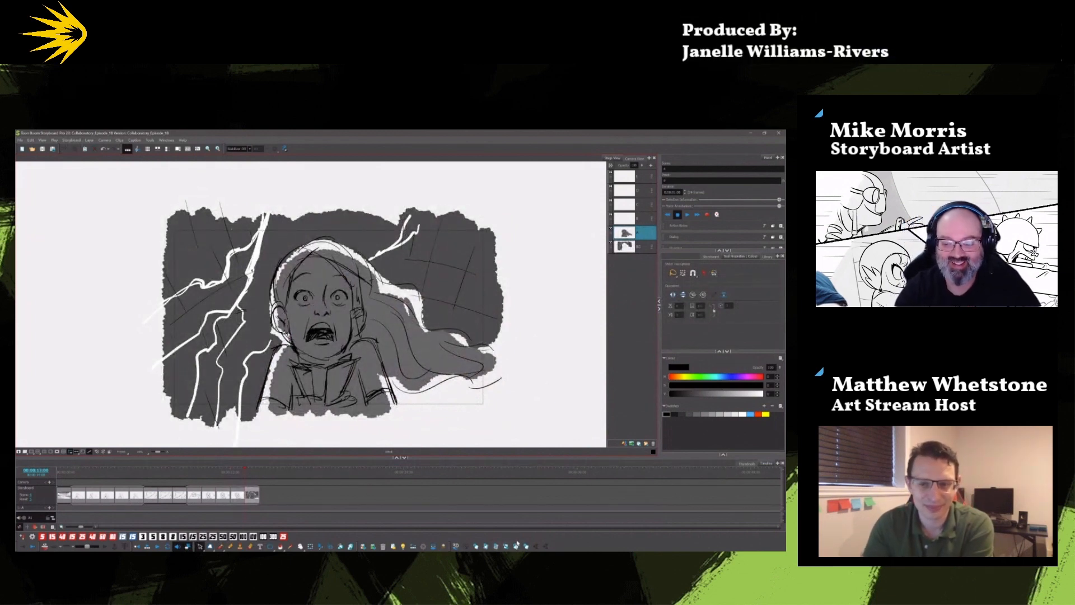
- Add a new scene after the lightning panel and sketch the back of the girl's head, plus a tiny distant car, with a fine brush
left_click(487, 547)
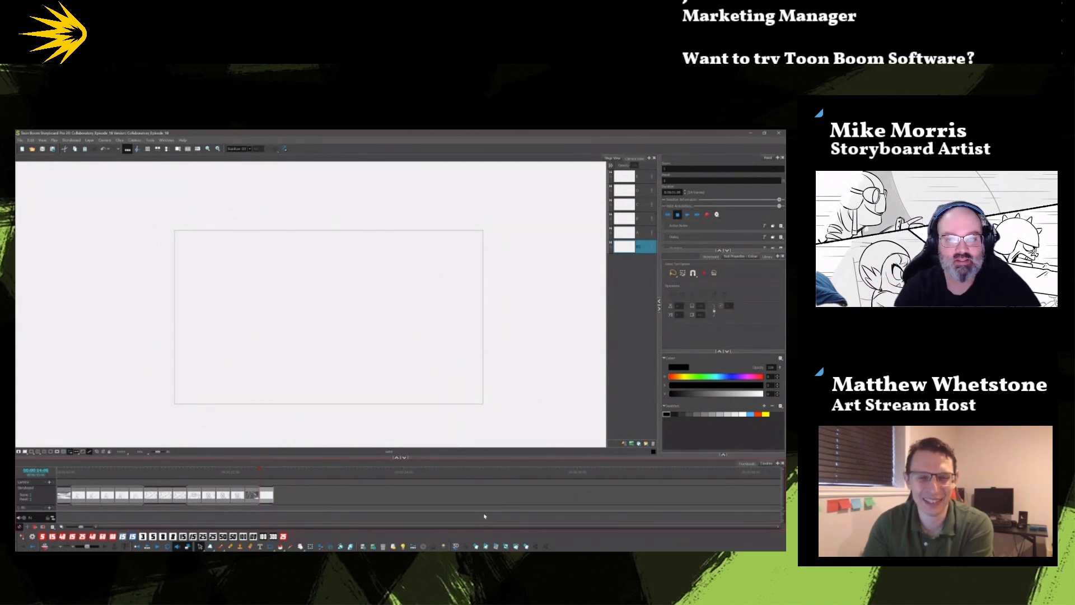
left_click(220, 546)
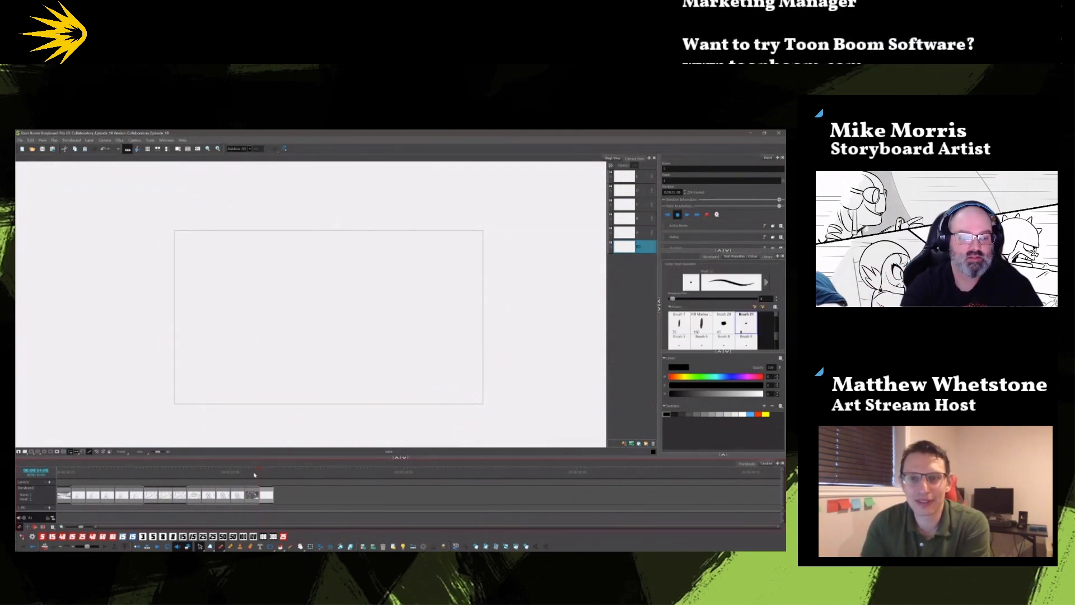
mouse_move(227, 276)
left_mouse_down()
mouse_move(290, 279)
mouse_move(244, 347)
left_mouse_up()
mouse_move(290, 272)
left_mouse_down()
mouse_move(291, 298)
mouse_move(241, 344)
left_mouse_up()
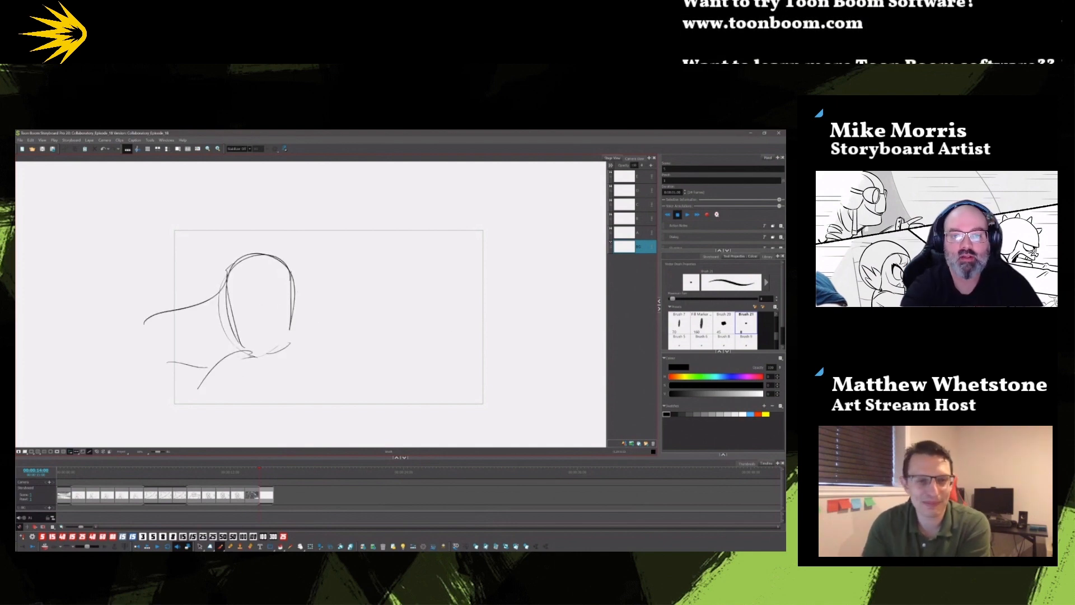
left_click_drag(291, 299, 292, 345)
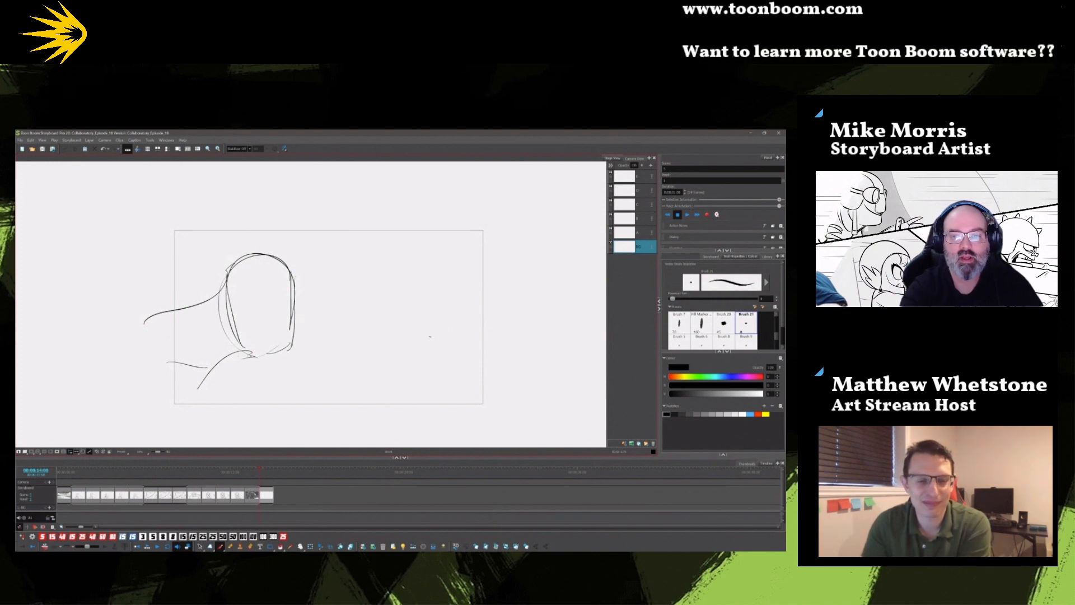
left_click_drag(430, 337, 442, 336)
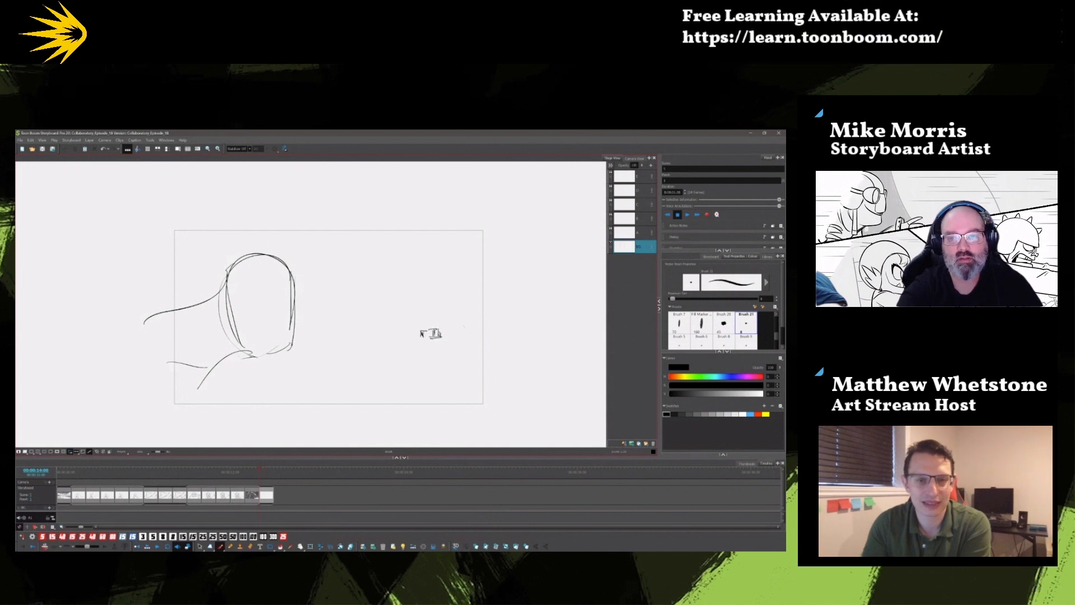
- Sketch the girl's shoulders and back and another strand of hair blowing out behind her head
left_click_drag(298, 348, 313, 406)
mouse_move(251, 357)
left_mouse_down()
mouse_move(233, 407)
mouse_move(194, 412)
left_mouse_up()
mouse_move(213, 373)
left_mouse_down()
mouse_move(277, 367)
mouse_move(281, 409)
left_mouse_up()
left_click_drag(285, 349, 271, 364)
left_click_drag(240, 257, 140, 310)
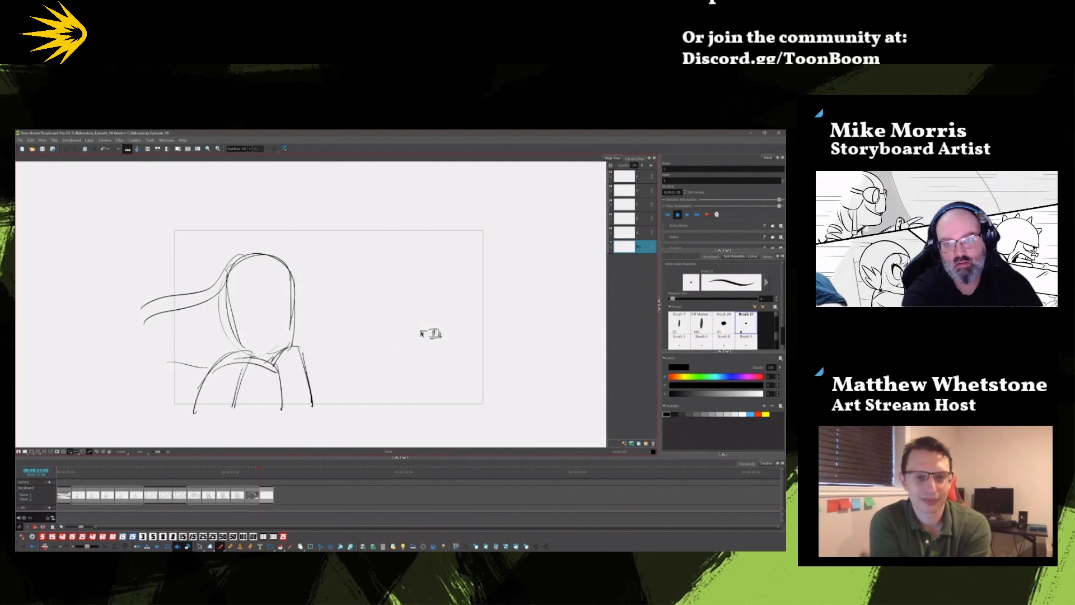
- Draw the horizon line from the girl past the distant car and add a tree beside the car
left_click_drag(291, 342, 485, 335)
left_click_drag(294, 338, 350, 337)
left_click_drag(295, 336, 421, 332)
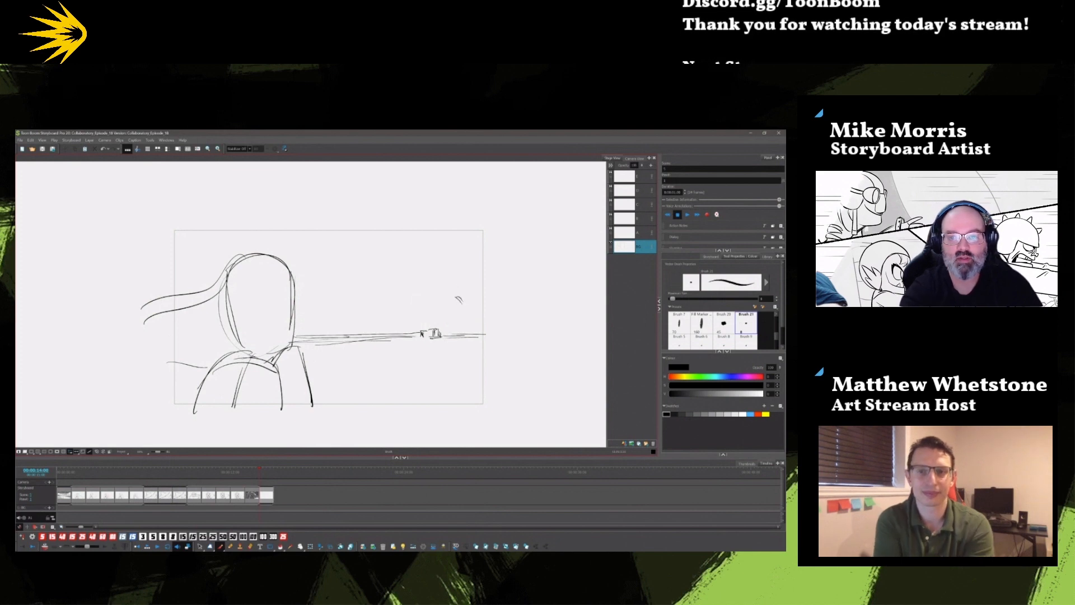
mouse_move(448, 296)
left_mouse_down()
mouse_move(454, 305)
mouse_move(432, 308)
mouse_move(452, 311)
mouse_move(451, 333)
mouse_move(464, 335)
left_mouse_up()
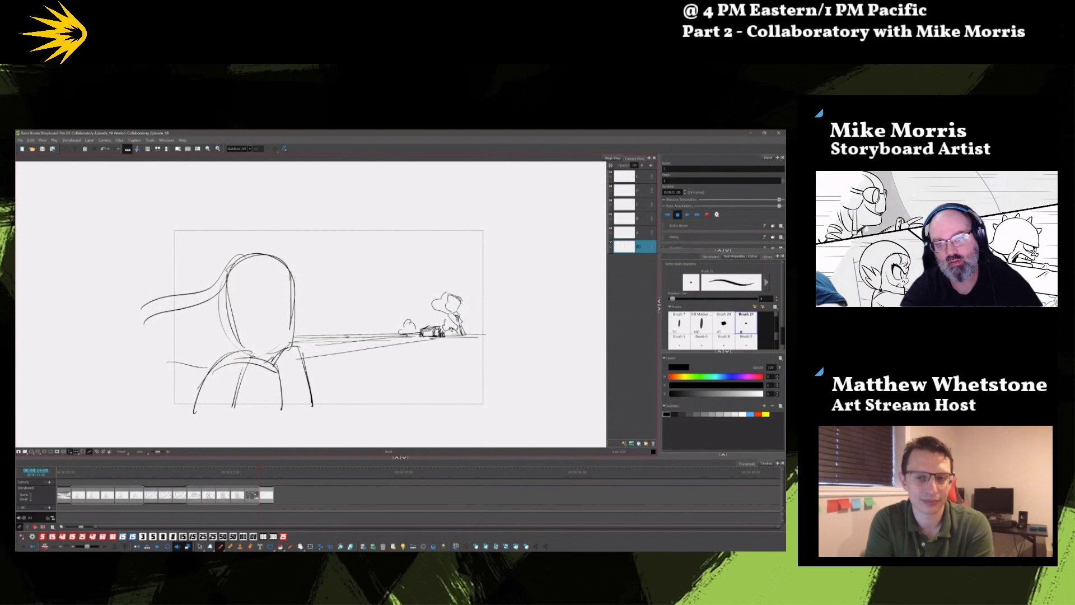
- Draw ground lines converging toward the car and rough plants in the near foreground
mouse_move(431, 362)
left_mouse_down()
mouse_move(396, 406)
mouse_move(434, 404)
left_mouse_up()
mouse_move(450, 350)
left_mouse_down()
mouse_move(468, 389)
mouse_move(485, 325)
left_mouse_up()
mouse_move(493, 391)
left_mouse_down()
mouse_move(462, 399)
mouse_move(442, 376)
mouse_move(457, 402)
mouse_move(423, 396)
left_mouse_up()
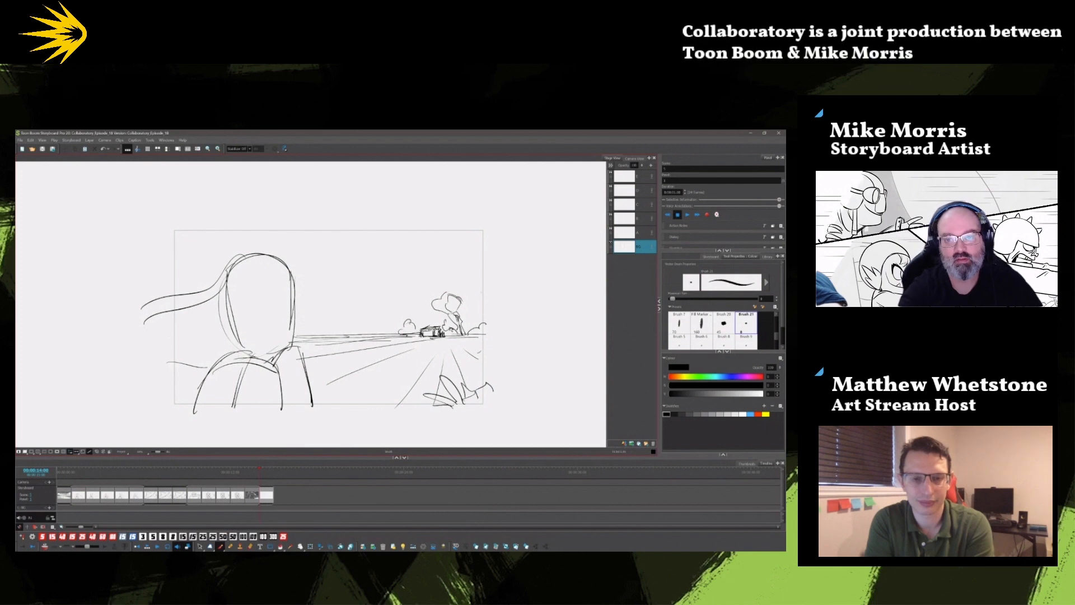
- Sketch mountains behind the girl and the horizon, with cloud lines across the sky
left_click_drag(298, 282, 352, 289)
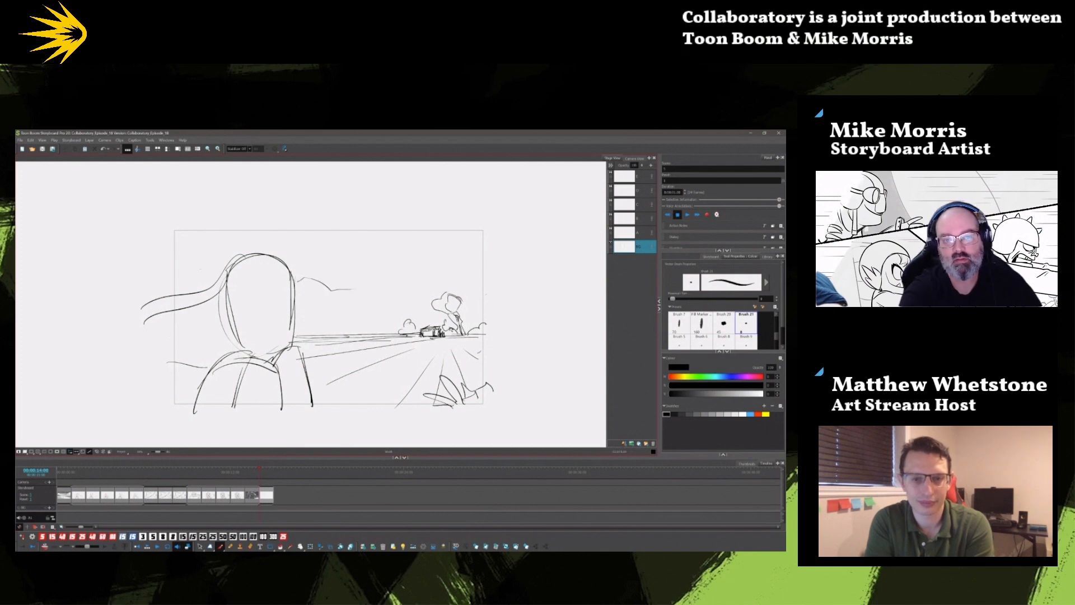
left_click_drag(160, 246, 222, 268)
mouse_move(357, 289)
left_mouse_down()
mouse_move(380, 332)
mouse_move(385, 314)
left_mouse_up()
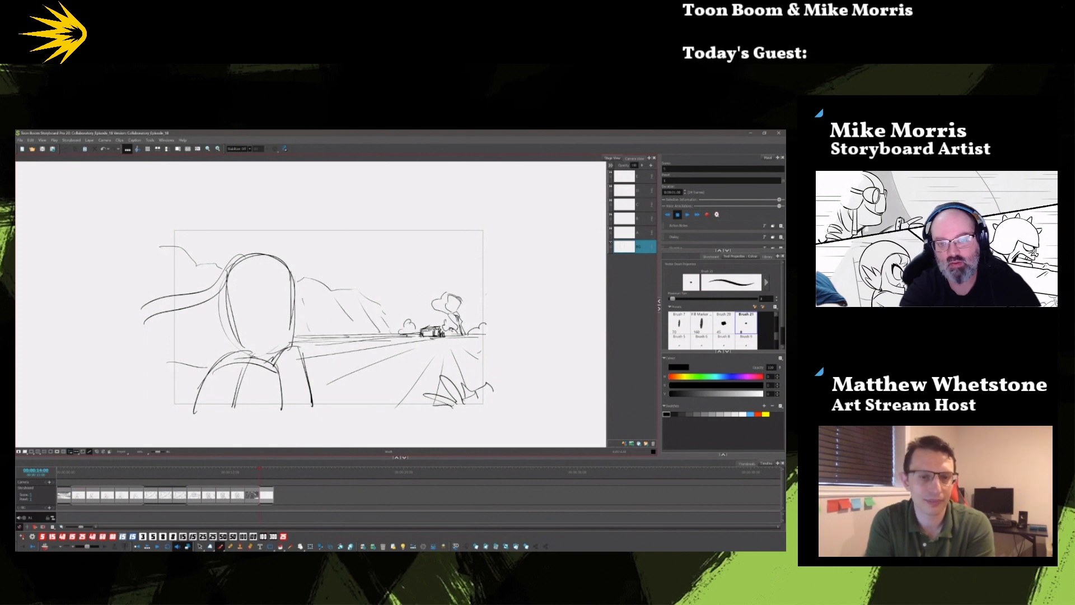
left_click_drag(495, 276, 487, 289)
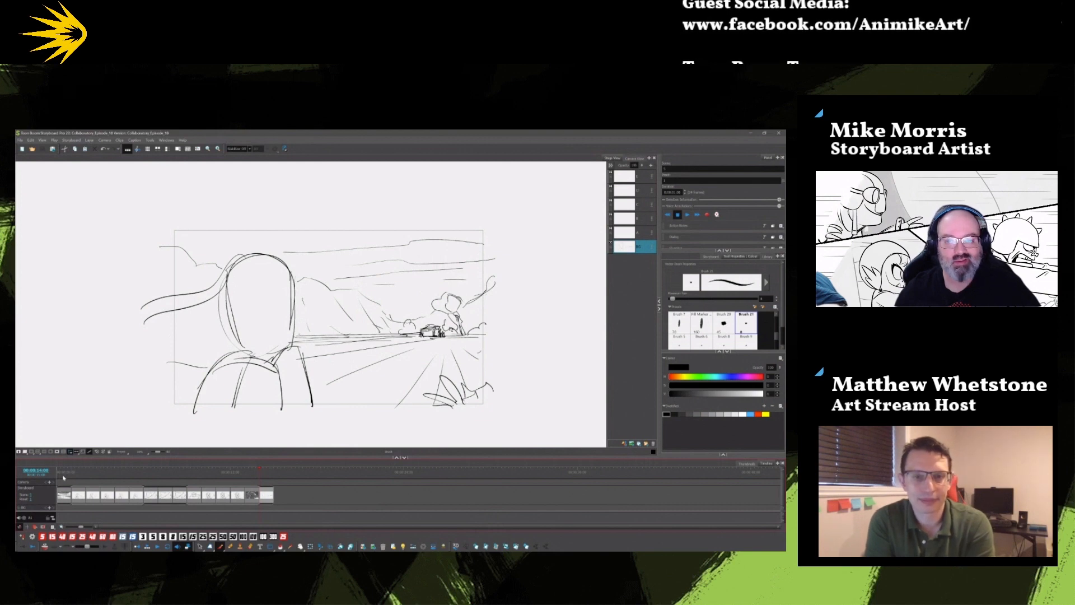
- Insert a new scene directly after the lightning panel and draw a long ground line with a tiny running figure on it
left_click(63, 477)
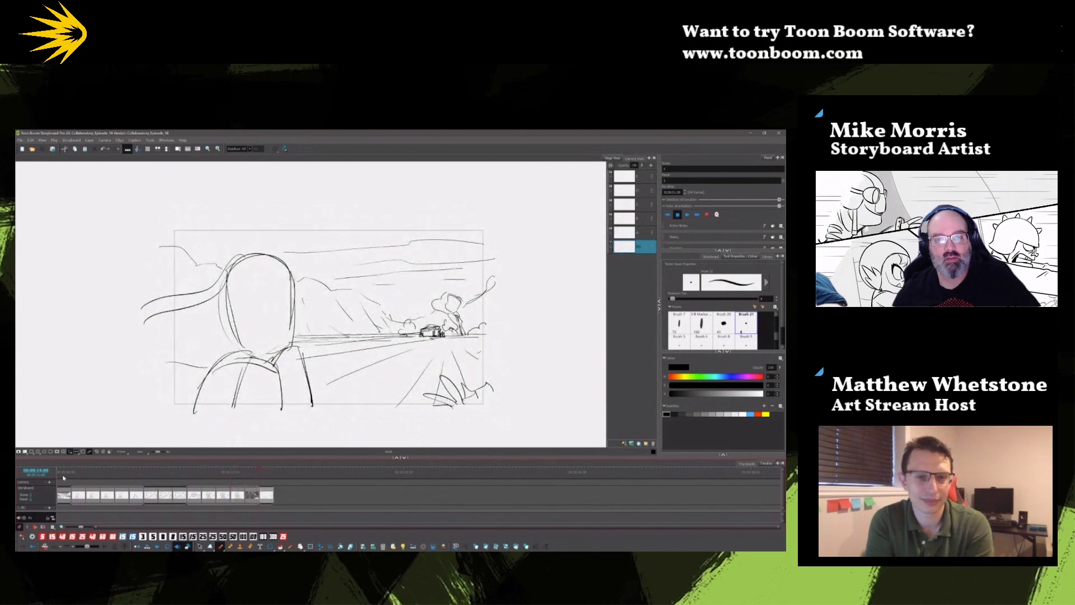
left_click(253, 472)
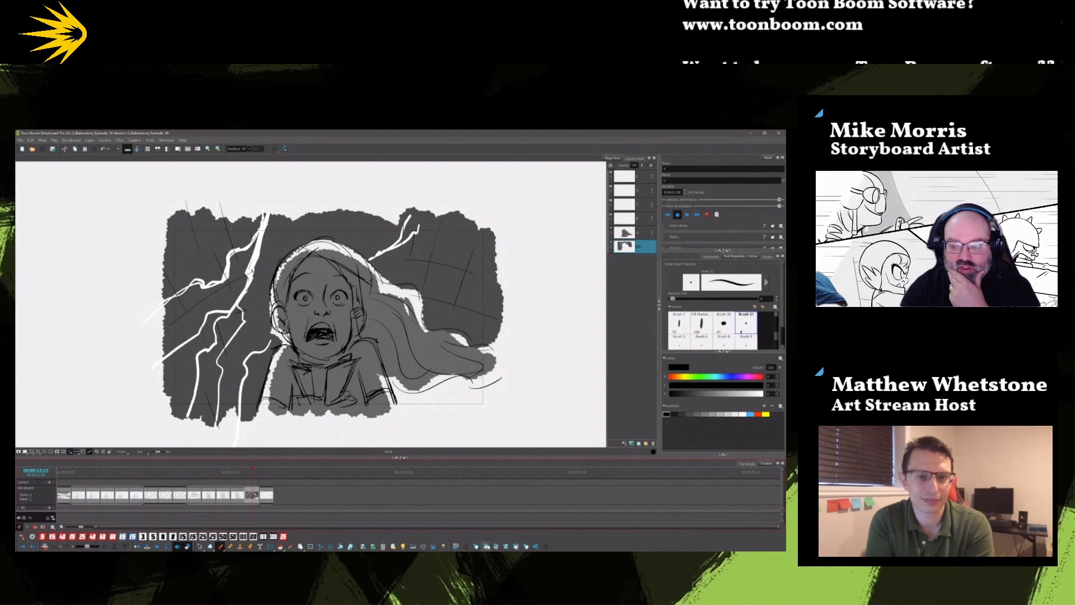
key("s")
left_click(415, 391)
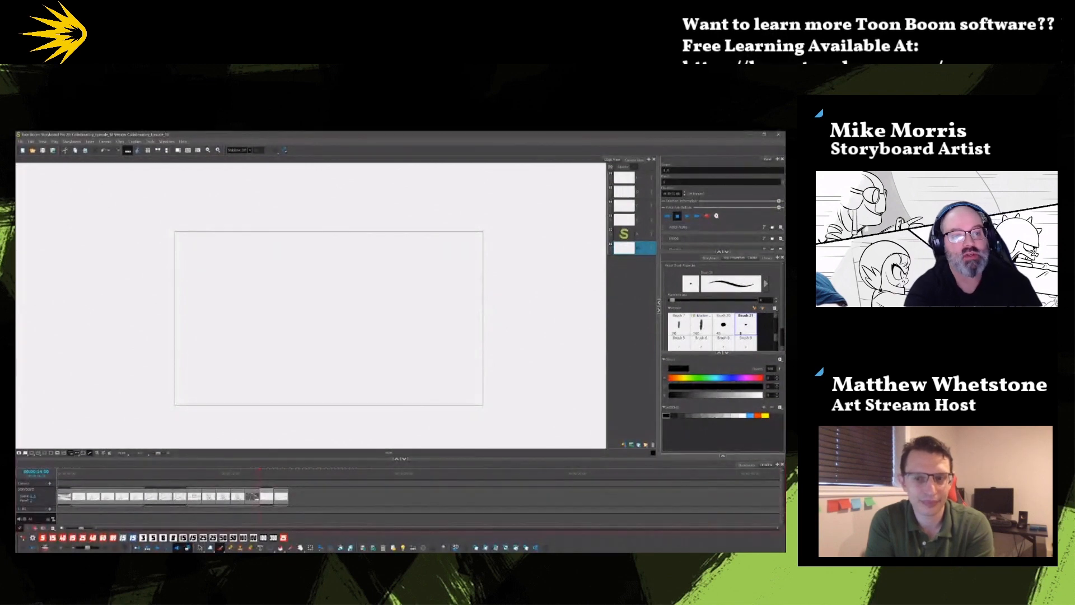
left_click_drag(162, 385, 490, 379)
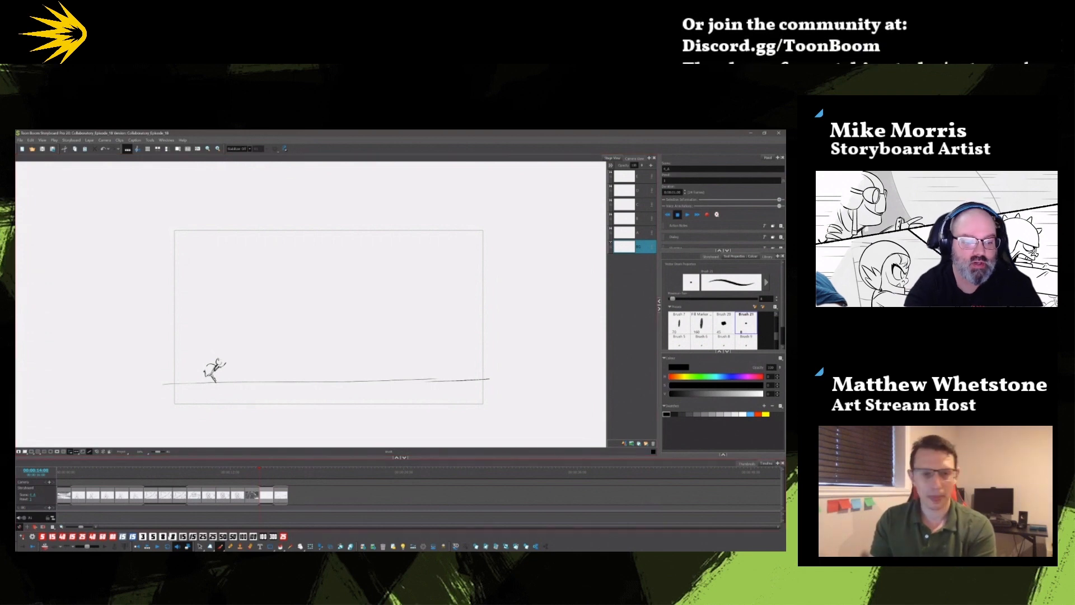
- Delete the tiny runner's outstretched arms and draw extra ground lines and distant hill outlines with the fine brush
left_click(200, 546)
mouse_move(223, 364)
left_mouse_down()
mouse_move(229, 355)
mouse_move(215, 355)
mouse_move(223, 364)
left_mouse_up()
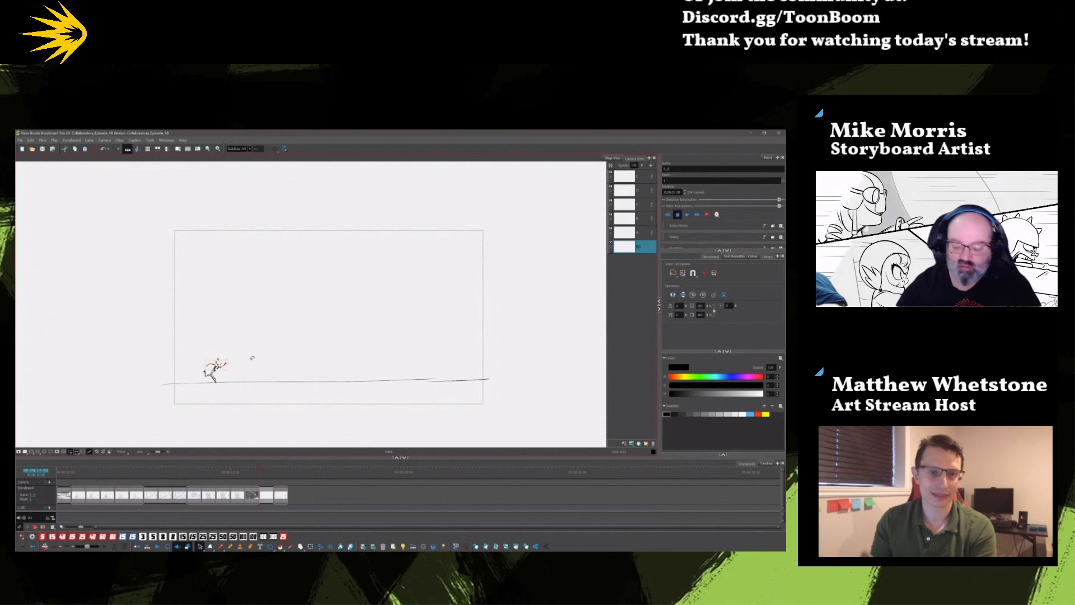
key("Delete")
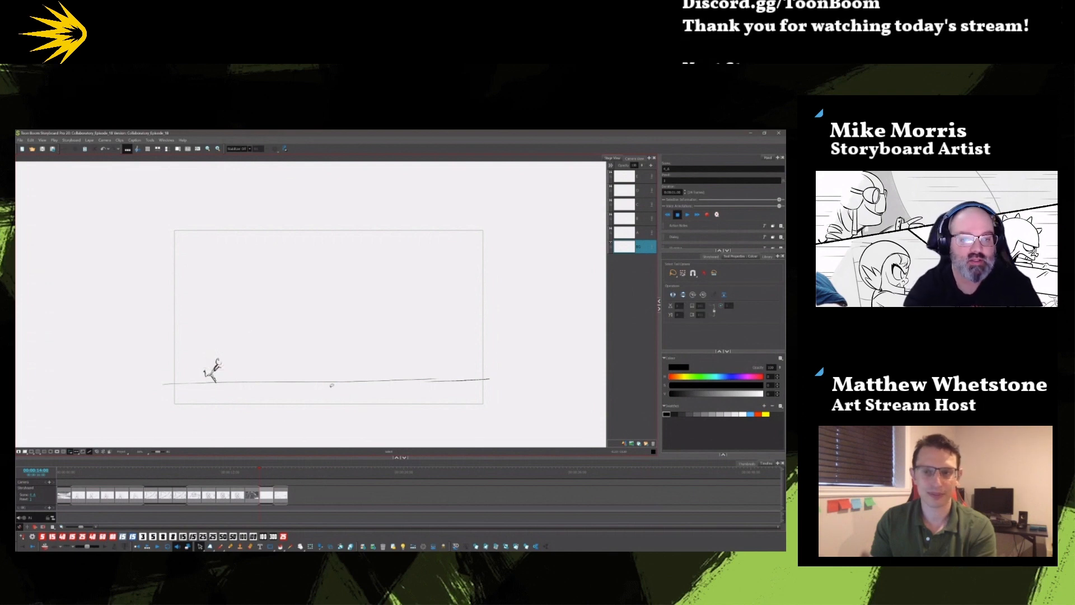
key("alt+b")
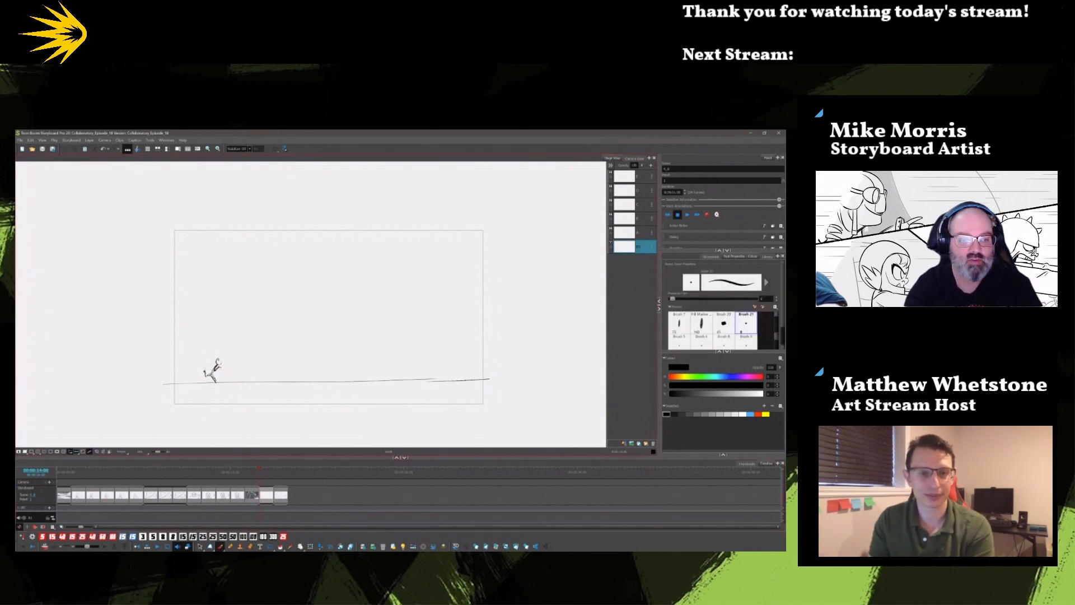
left_click_drag(179, 381, 479, 377)
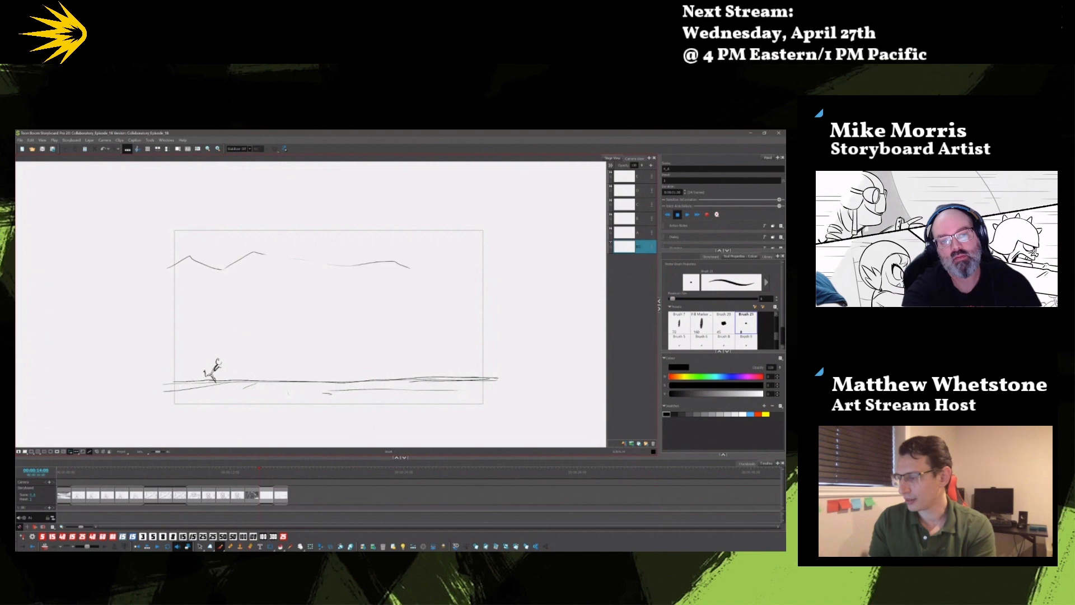
- Adjust the tiny runner's drawing slightly and flip between this panel and the lightning panel to compare
left_click(200, 546)
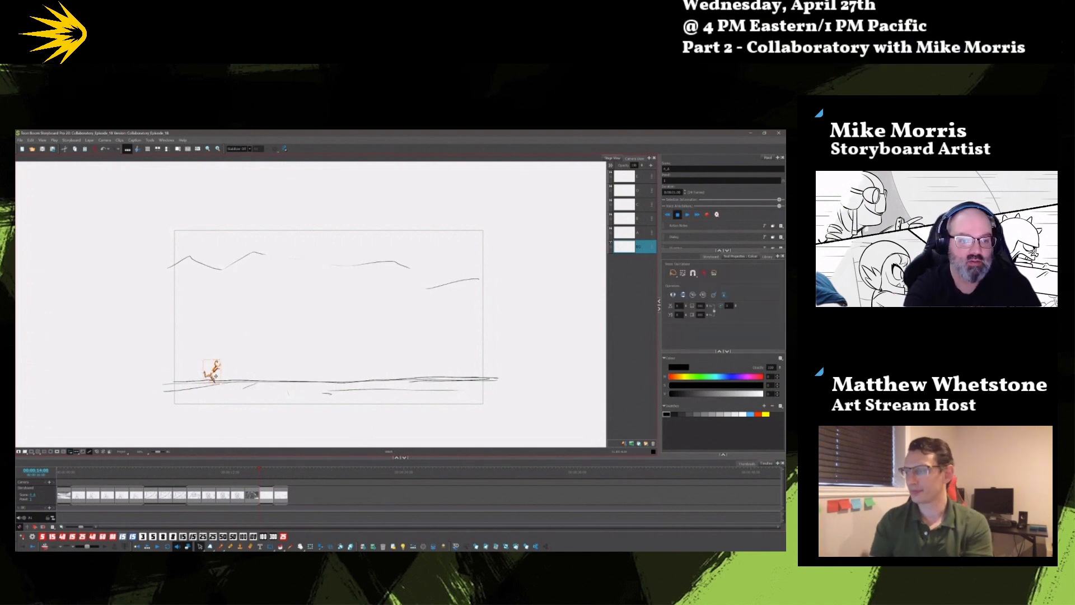
left_click(205, 371)
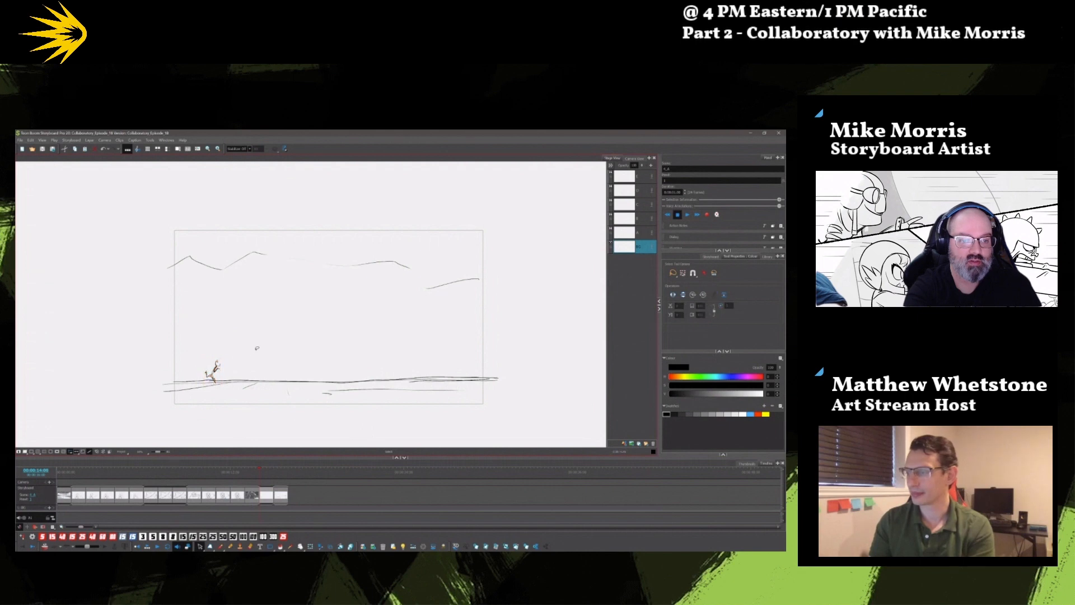
key("f")
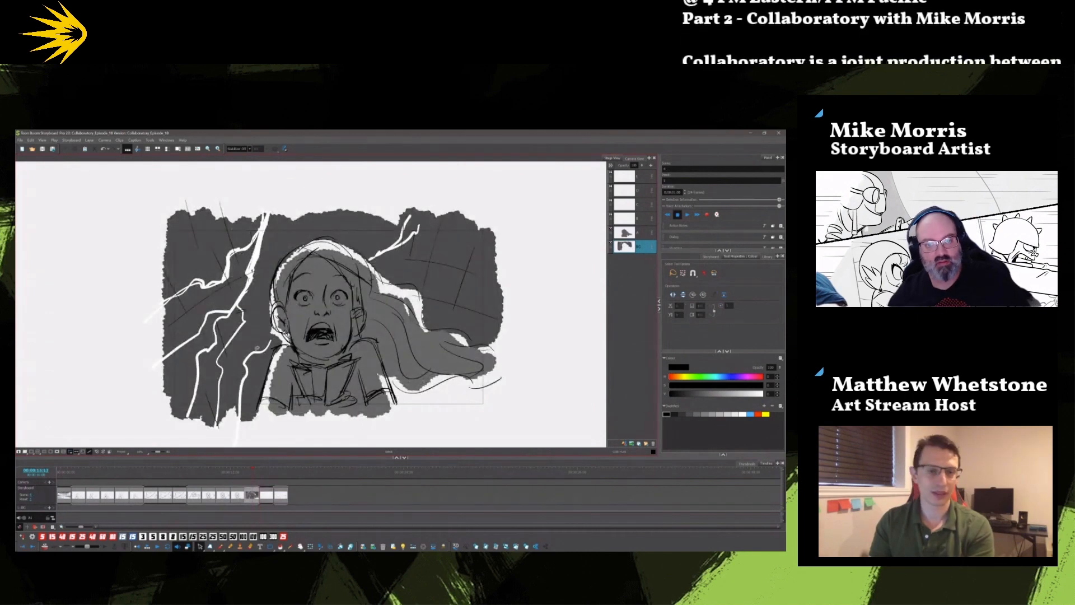
key("g")
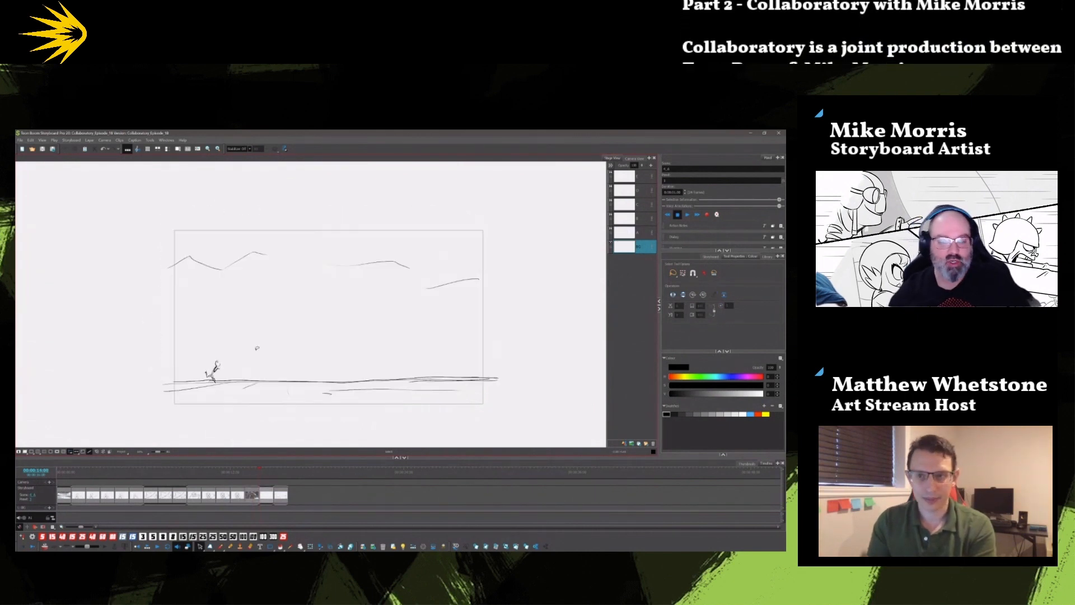
- Duplicate the wide runner panel, move the runner farther right along the ground line, and check the cut to the following scene
left_click(515, 545)
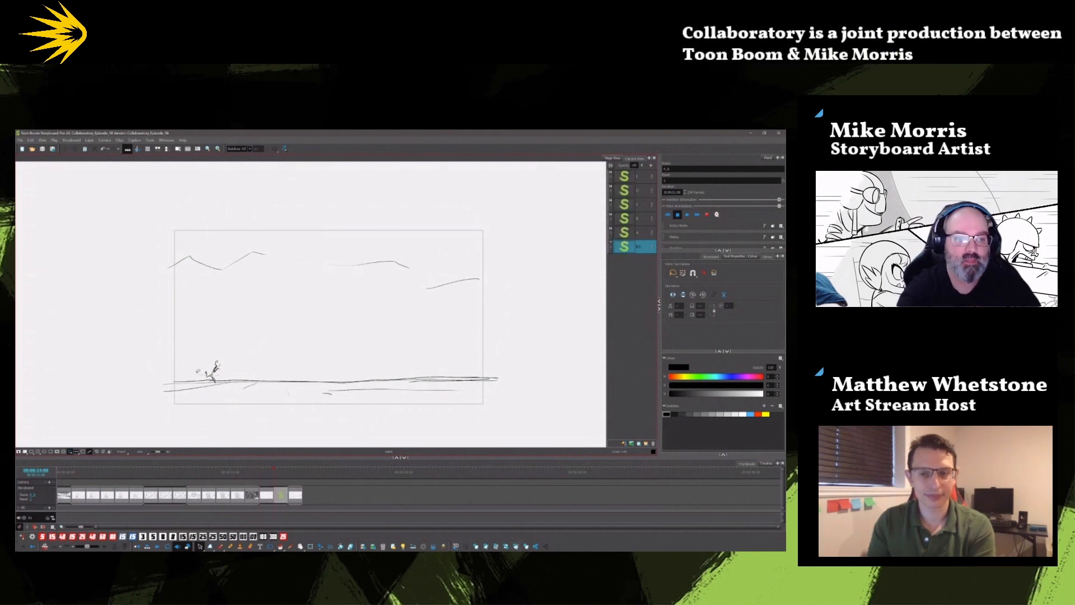
left_click_drag(223, 358, 382, 367)
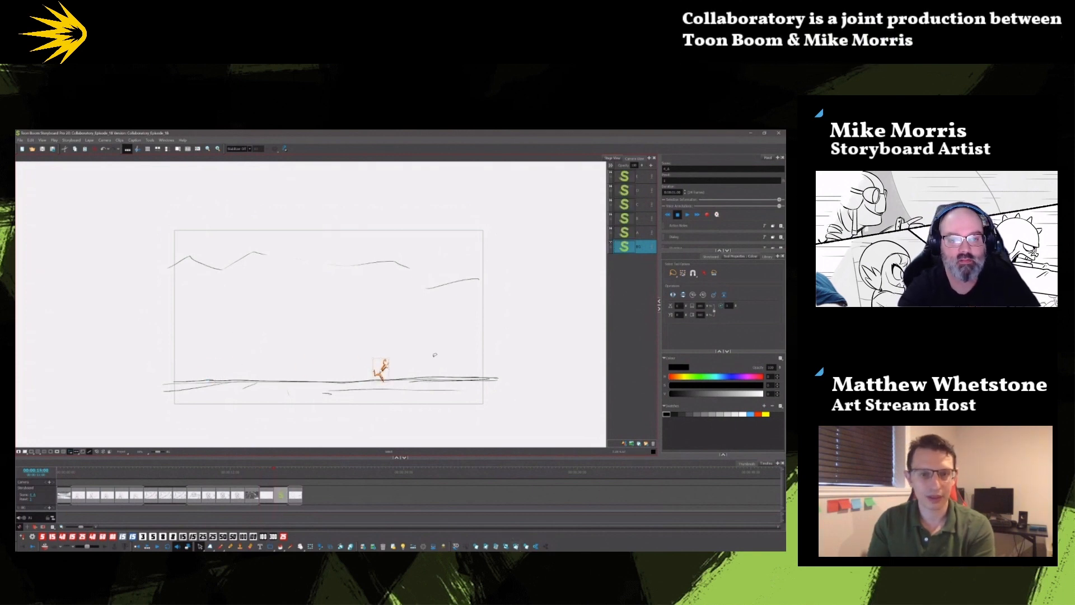
left_click(512, 338)
key("g")
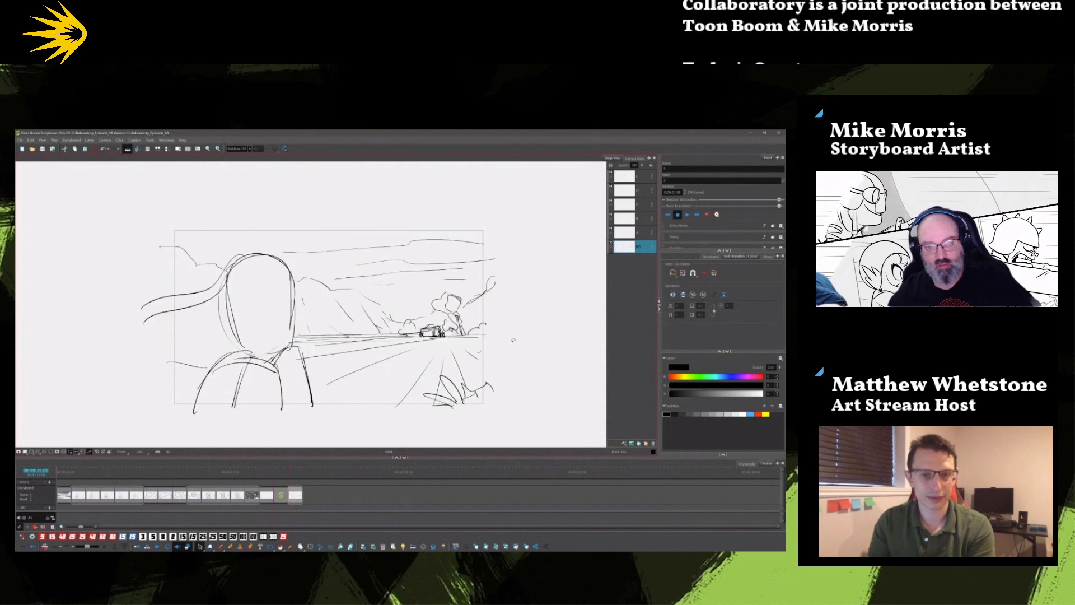